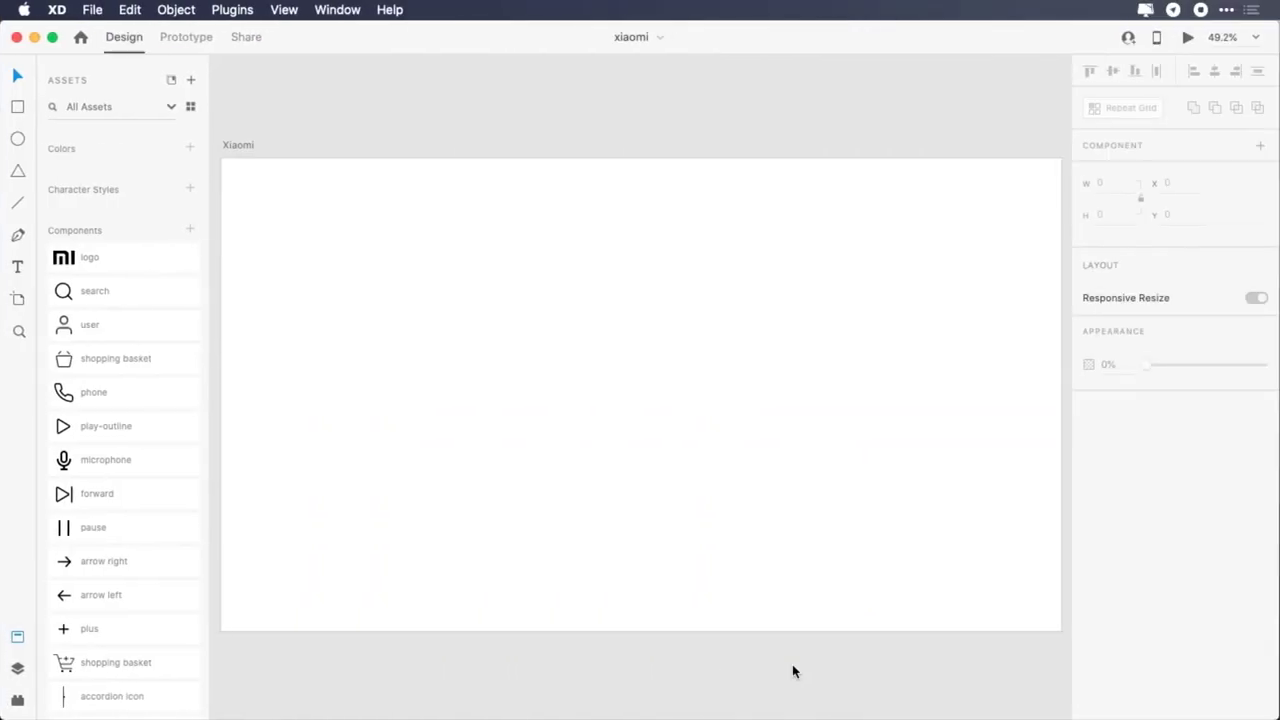
- Give the Xiaomi artboard a linear gradient fill, with start color #E6E9EF and the start handle moved toward the artboard's upper-left area
{"action": "left_click", "coordinate": [242, 148]}
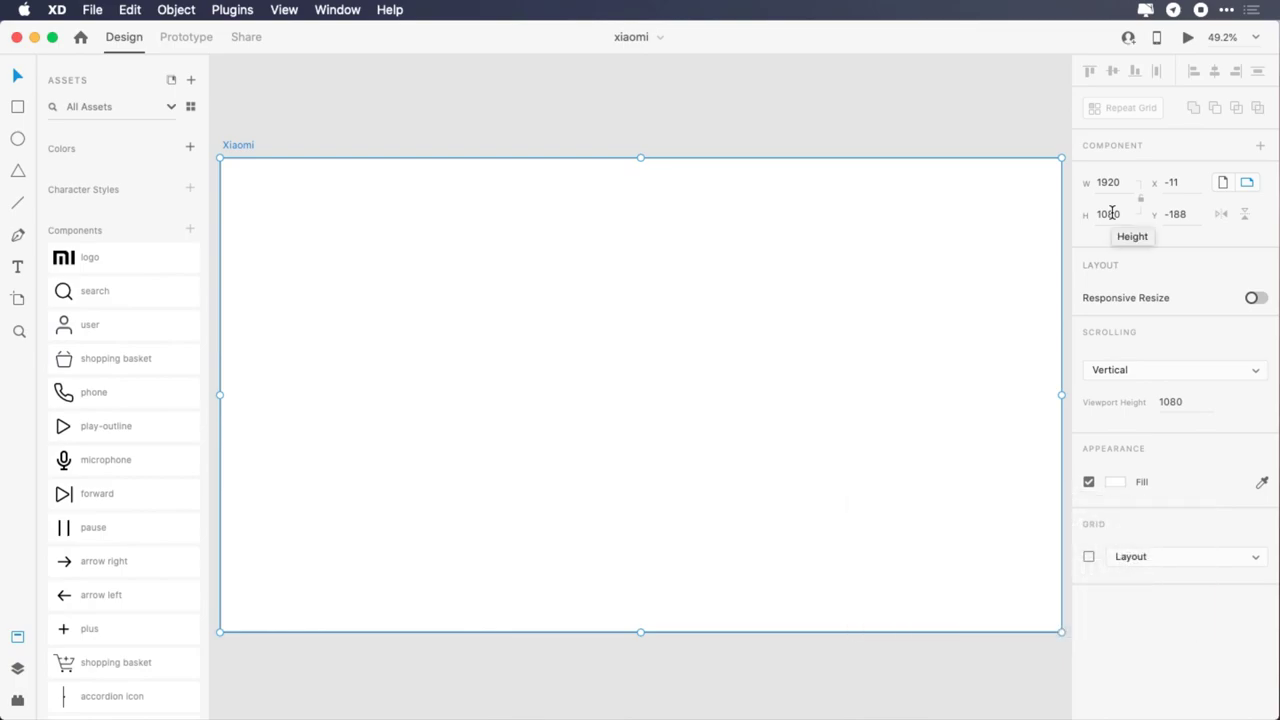
{"action": "left_click", "coordinate": [1116, 484]}
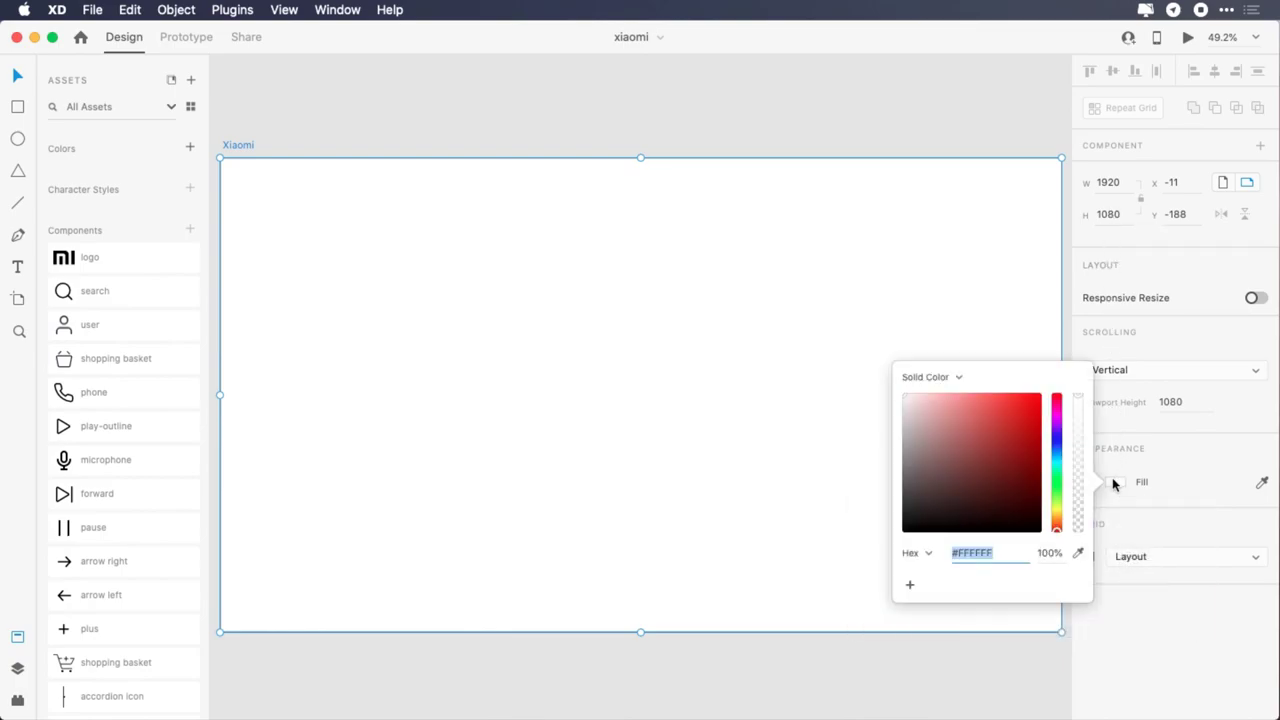
{"action": "left_click", "coordinate": [963, 386]}
{"action": "left_click", "coordinate": [960, 390]}
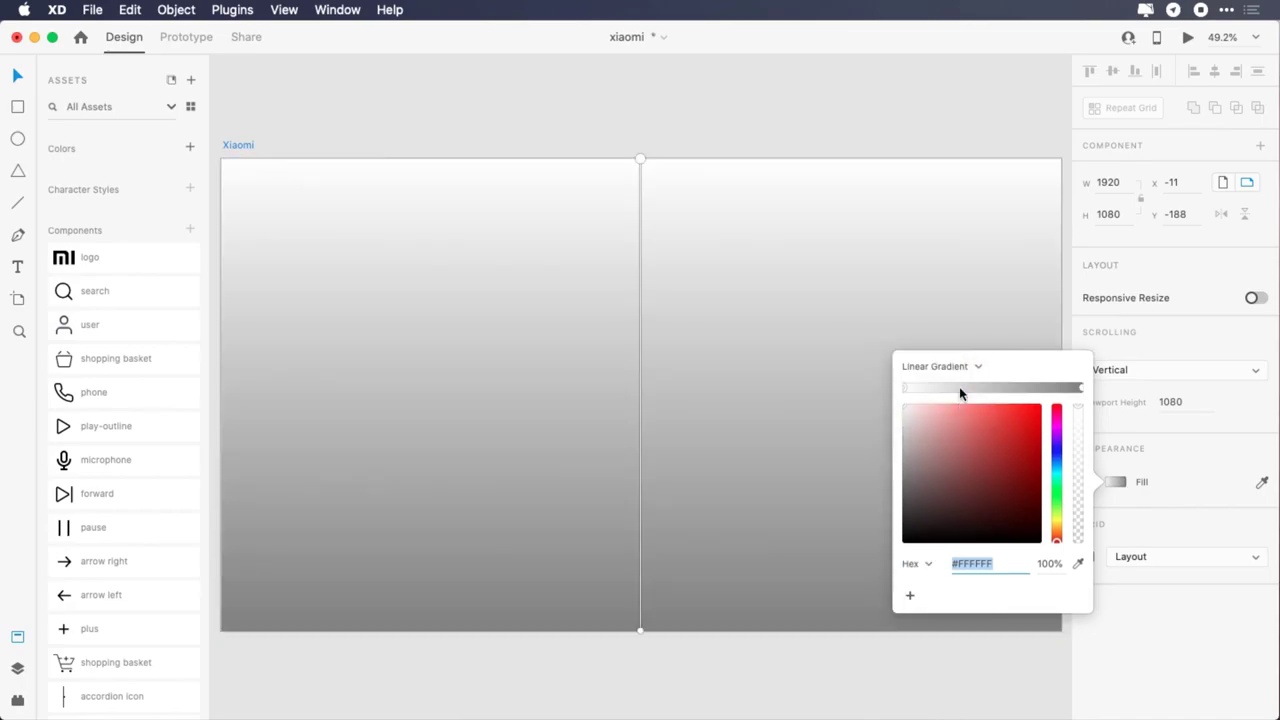
{"action": "type", "text": "e6e9ef"}
{"action": "key", "text": "Return"}
{"action": "left_click_drag", "start_coordinate": [640, 160], "coordinate": [327, 283]}
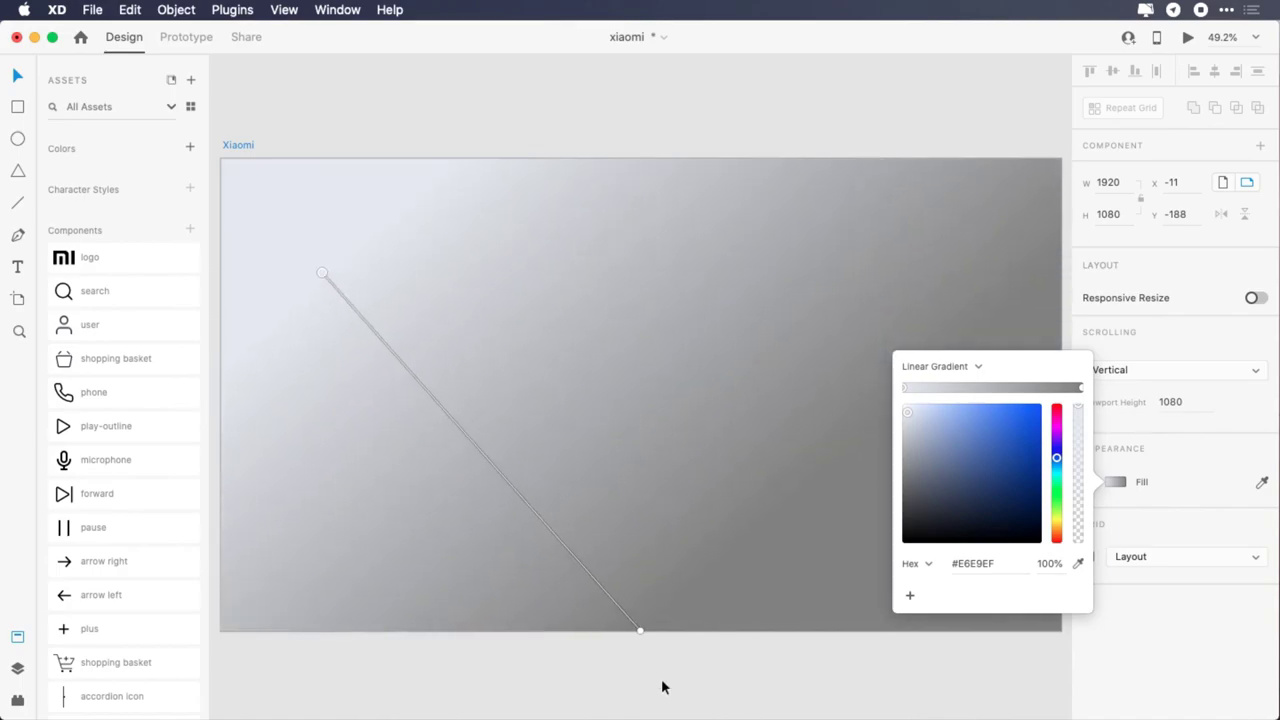
- Set the gradient's end color to #E8EBF1 and move its end handle to the artboard's lower-right corner
{"action": "left_click", "coordinate": [640, 630]}
{"action": "left_click", "coordinate": [975, 563]}
{"action": "type", "text": "e8eb"}
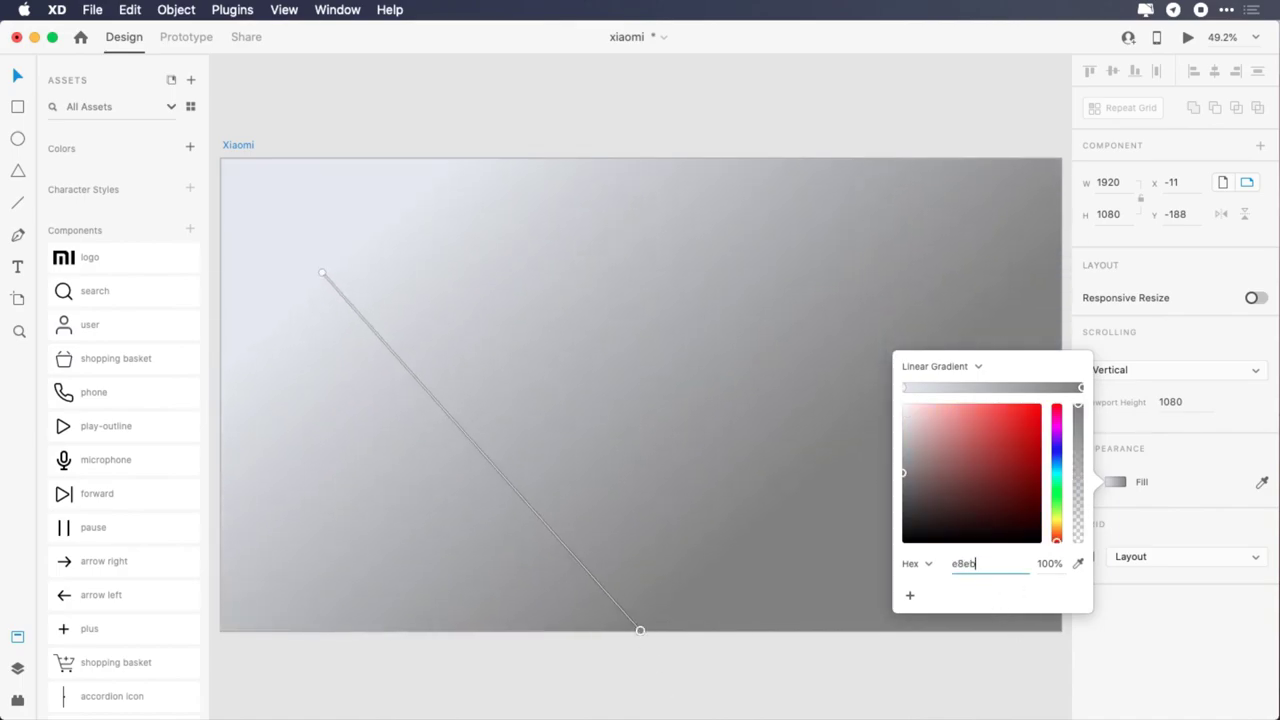
{"action": "type", "text": "f1"}
{"action": "key", "text": "Return"}
{"action": "left_click_drag", "start_coordinate": [656, 638], "coordinate": [974, 630]}
- Add a #FAFAFA middle stop to the artboard gradient and adjust the handles so the light band runs diagonally across the right half
{"action": "left_click", "coordinate": [699, 498]}
{"action": "left_click", "coordinate": [985, 563]}
{"action": "type", "text": "faf"}
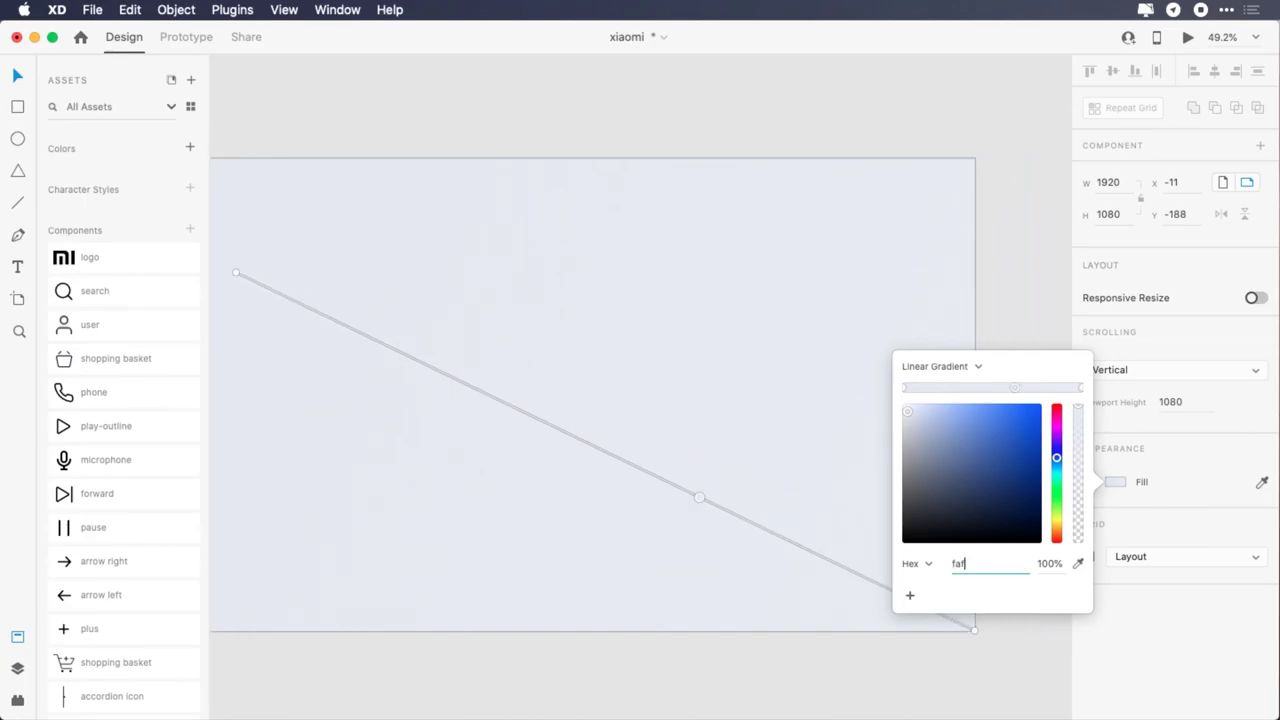
{"action": "type", "text": "afa"}
{"action": "key", "text": "Return"}
{"action": "scroll", "coordinate": [394, 272], "scroll_direction": "left", "scroll_amount": 2}
{"action": "left_click_drag", "start_coordinate": [340, 250], "coordinate": [502, 309]}
{"action": "left_click_drag", "start_coordinate": [860, 497], "coordinate": [829, 473]}
{"action": "left_click", "coordinate": [857, 486]}
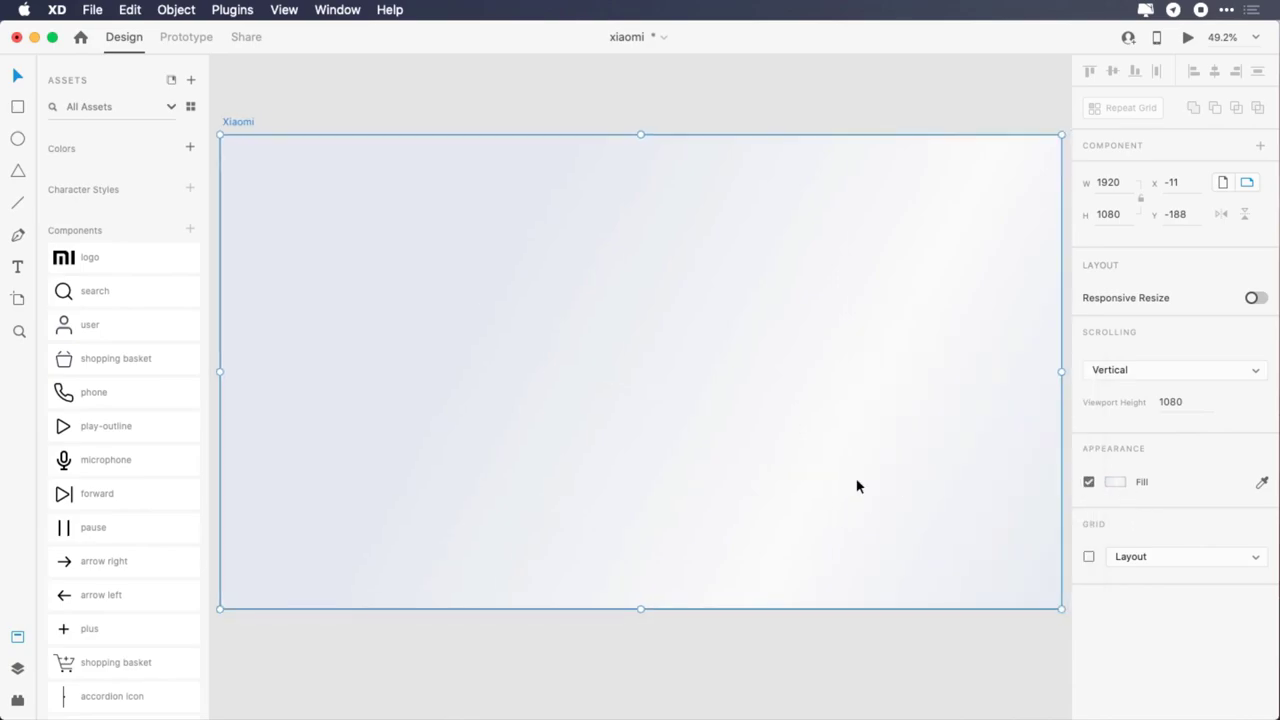
- Show the artboard's layout grid and draw a rectangle of about 129 × 179 at the top of the first column
{"action": "left_click", "coordinate": [1088, 557]}
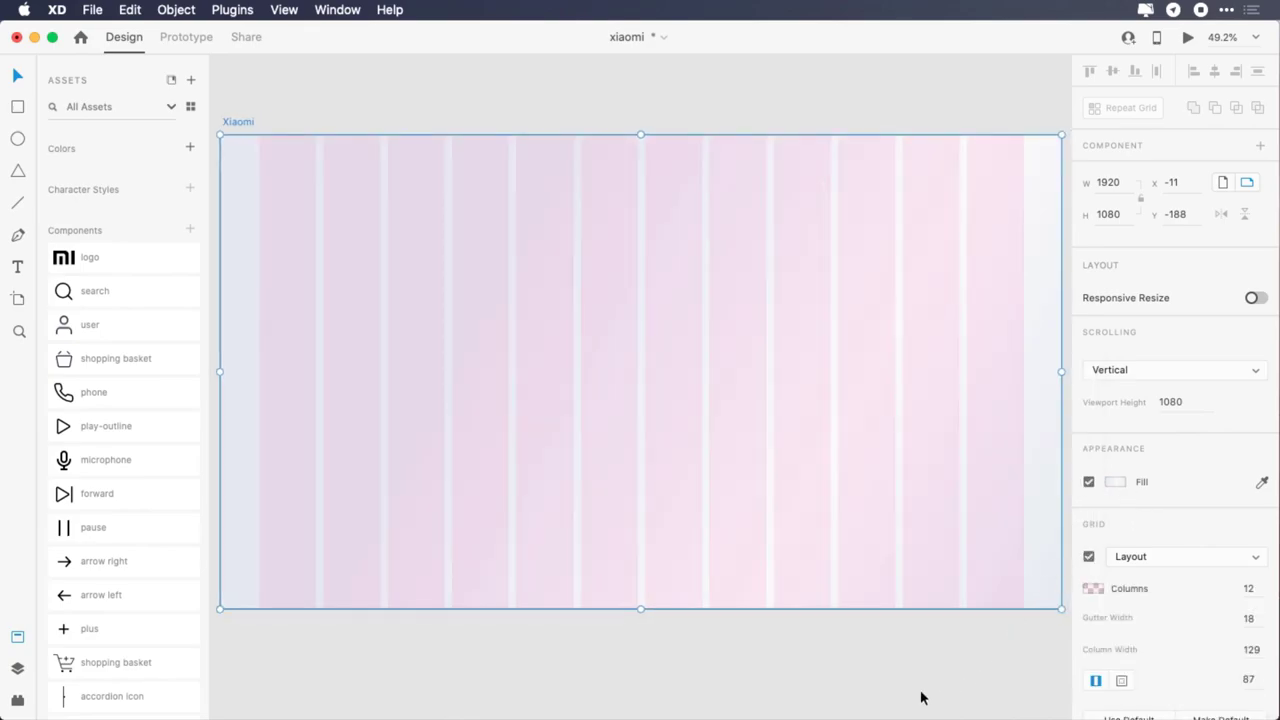
{"action": "left_click", "coordinate": [757, 663]}
{"action": "key", "text": "r"}
{"action": "left_click_drag", "start_coordinate": [259, 135], "coordinate": [315, 213]}
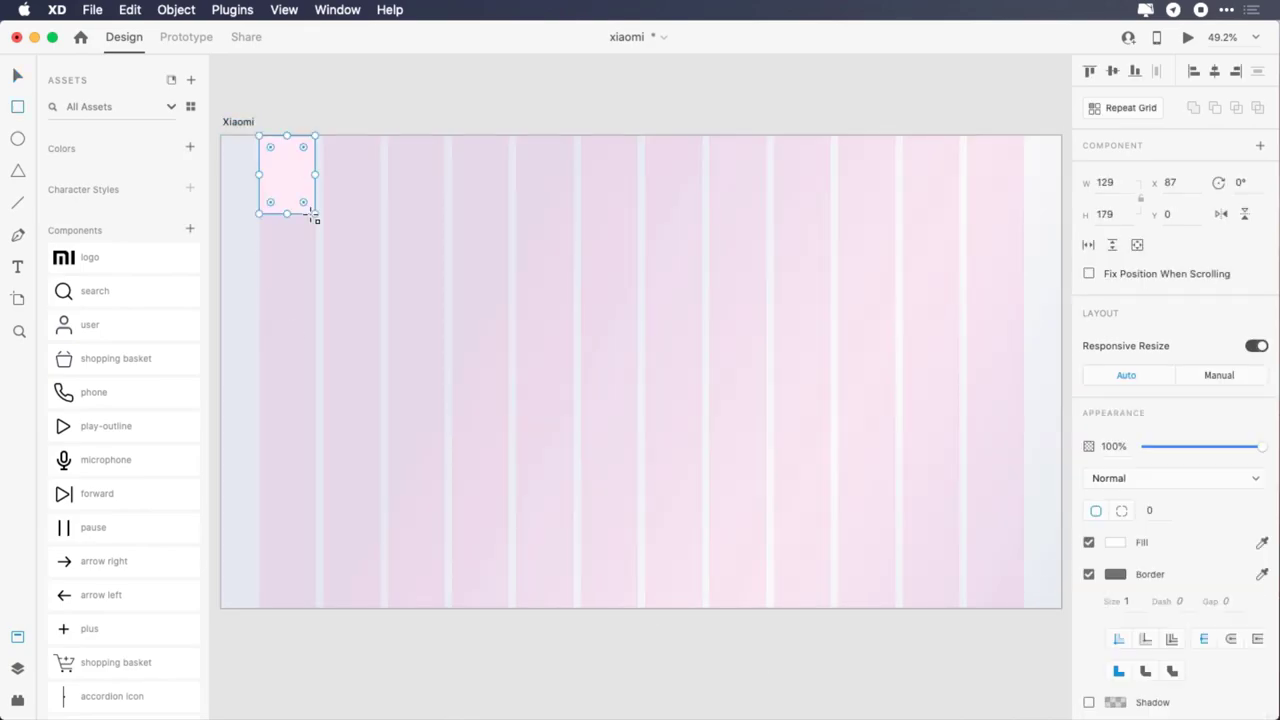
- Resize the rectangle to 64 wide by 120 high and remove its border
{"action": "left_click", "coordinate": [1109, 182]}
{"action": "type", "text": "64"}
{"action": "key", "text": "Tab"}
{"action": "type", "text": "120"}
{"action": "key", "text": "Return"}
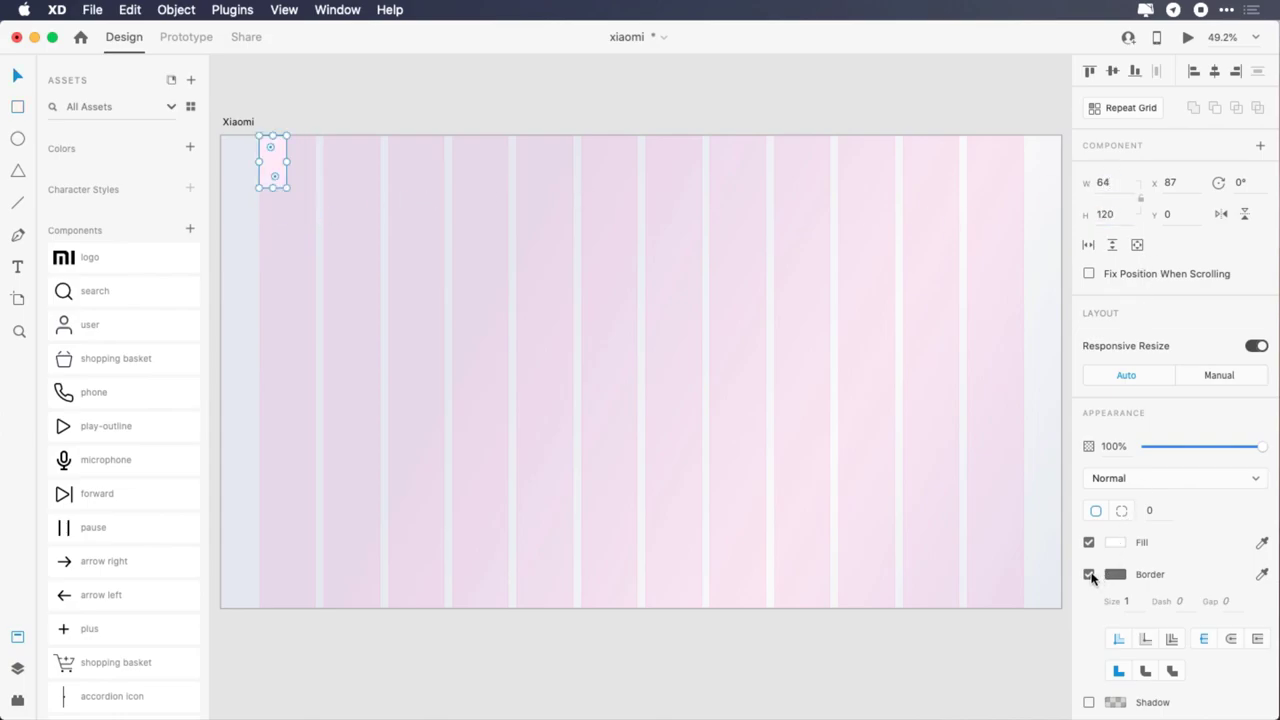
{"action": "left_click", "coordinate": [1089, 574]}
- Fill the rectangle with #FE6F25 and set its corner radius to 5
{"action": "left_click", "coordinate": [1115, 542]}
{"action": "type", "text": "fe6"}
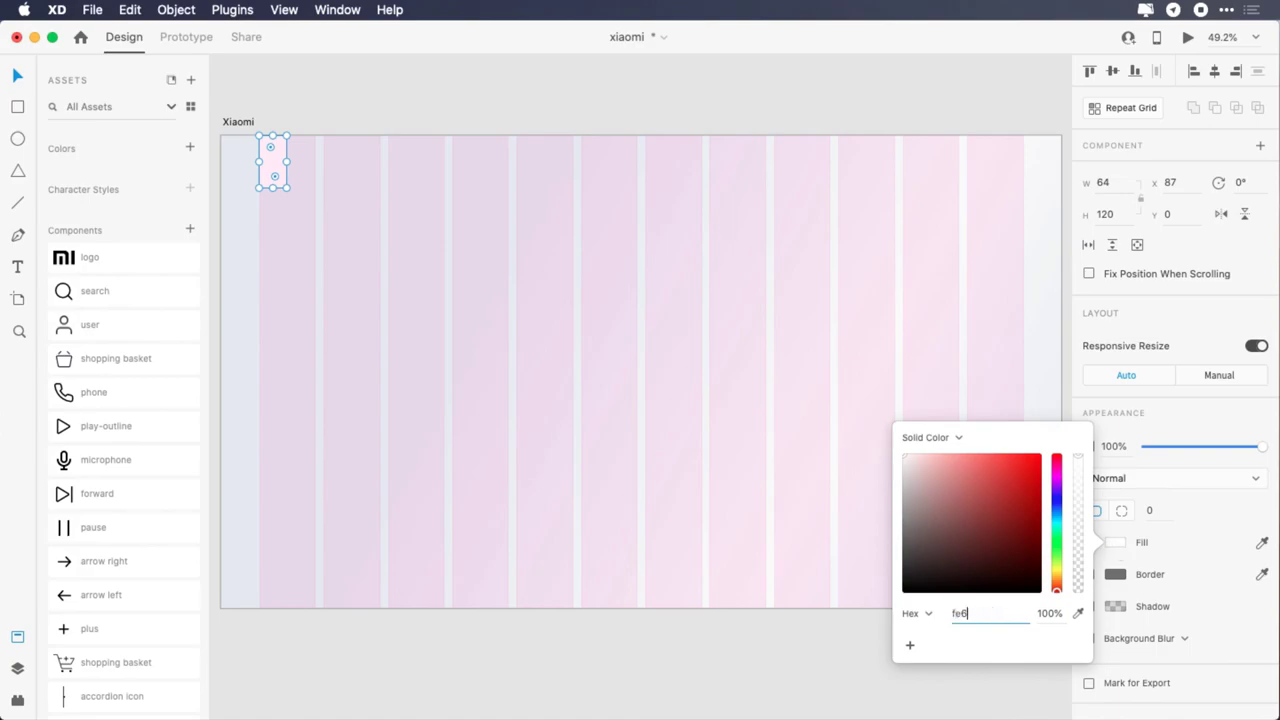
{"action": "type", "text": "f25"}
{"action": "key", "text": "Return"}
{"action": "left_click", "coordinate": [1120, 540]}
{"action": "left_click", "coordinate": [1151, 509]}
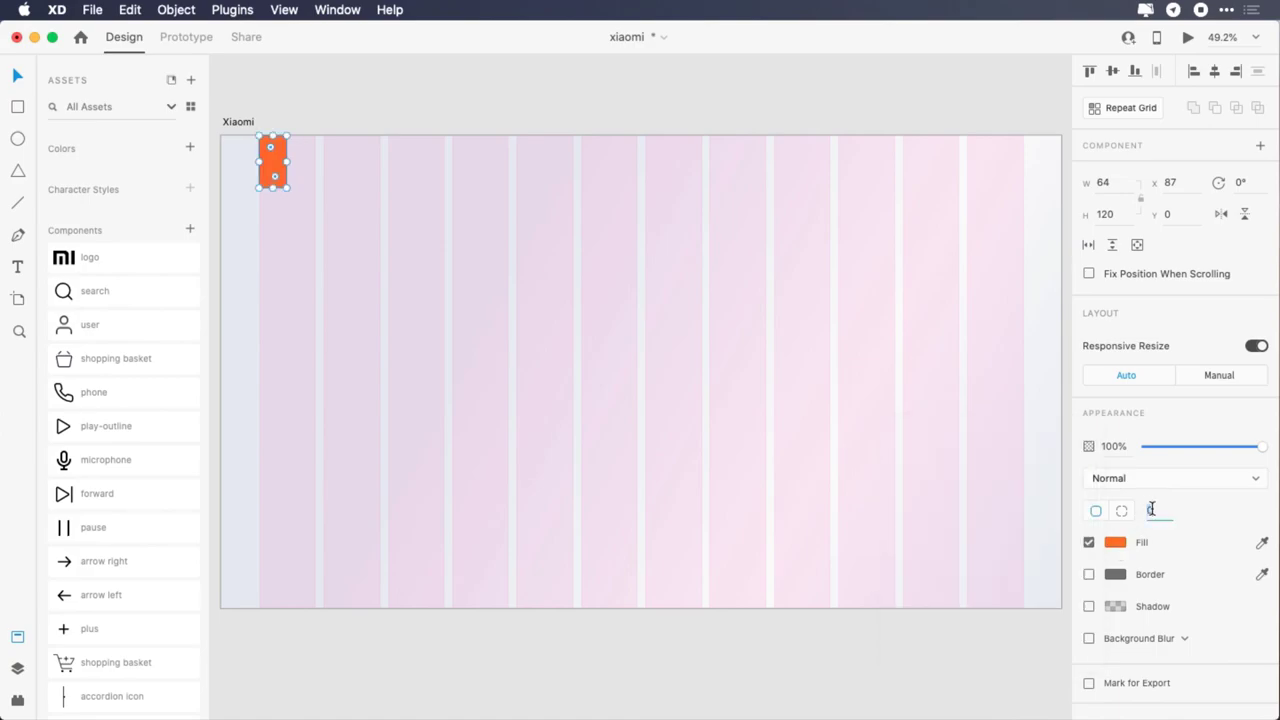
{"action": "type", "text": "4"}
- Add a shadow to the orange rectangle with a Y offset of 10 and a blur of 36
{"action": "left_click", "coordinate": [1089, 606]}
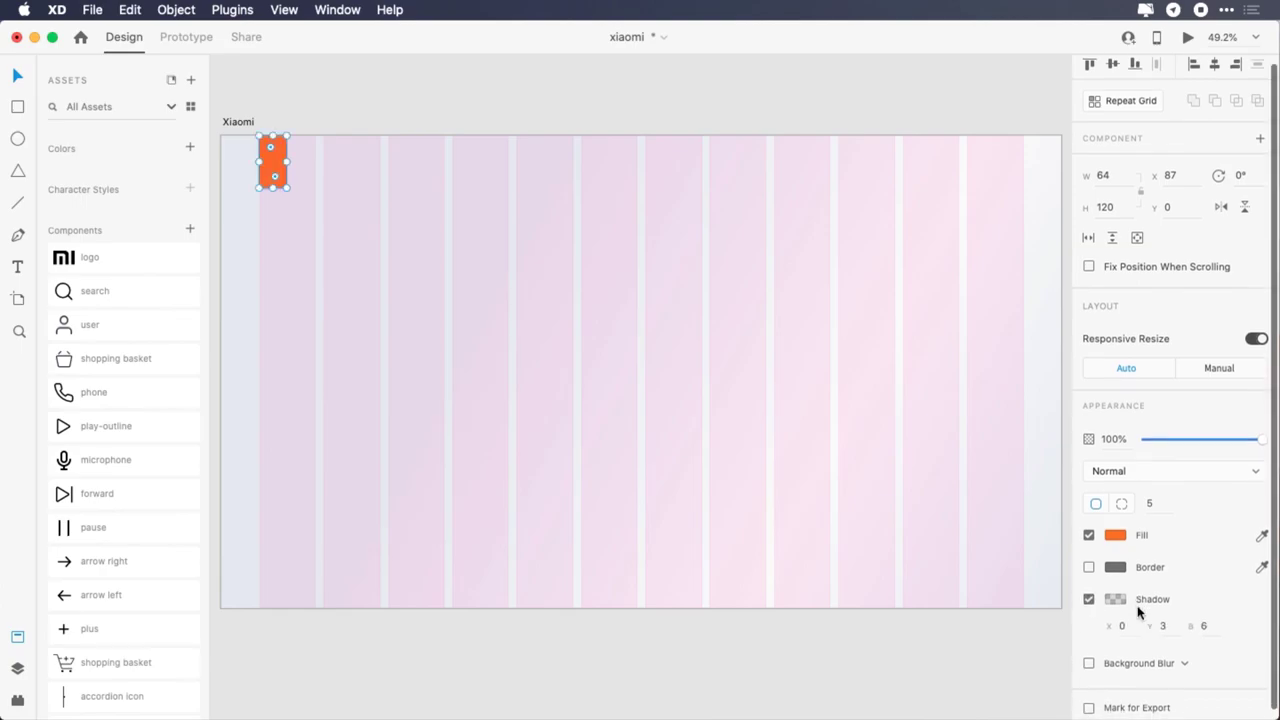
{"action": "scroll", "coordinate": [1135, 610], "scroll_direction": "down", "scroll_amount": 1}
{"action": "left_click", "coordinate": [1164, 618]}
{"action": "type", "text": "10"}
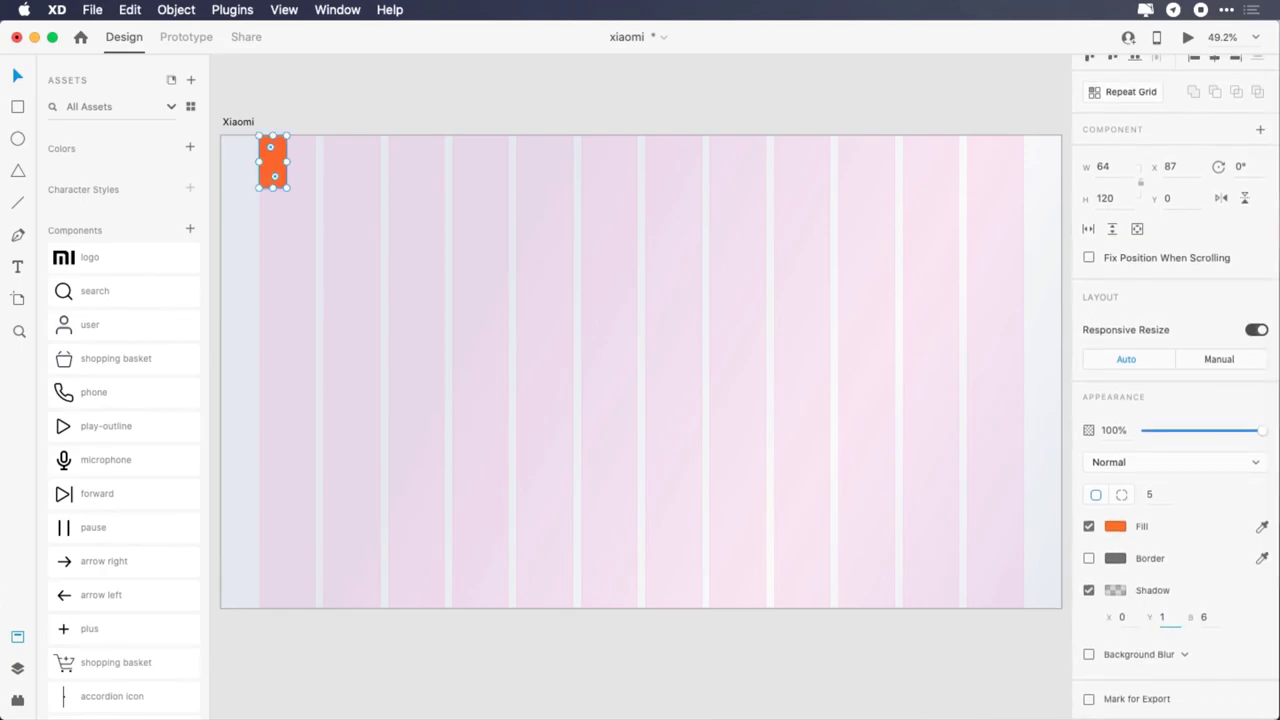
{"action": "key", "text": "Tab"}
{"action": "type", "text": "36"}
- Set the rectangle's shadow color to #FF6B09 at 25% opacity
{"action": "left_click", "coordinate": [1115, 590]}
{"action": "type", "text": "ff6b"}
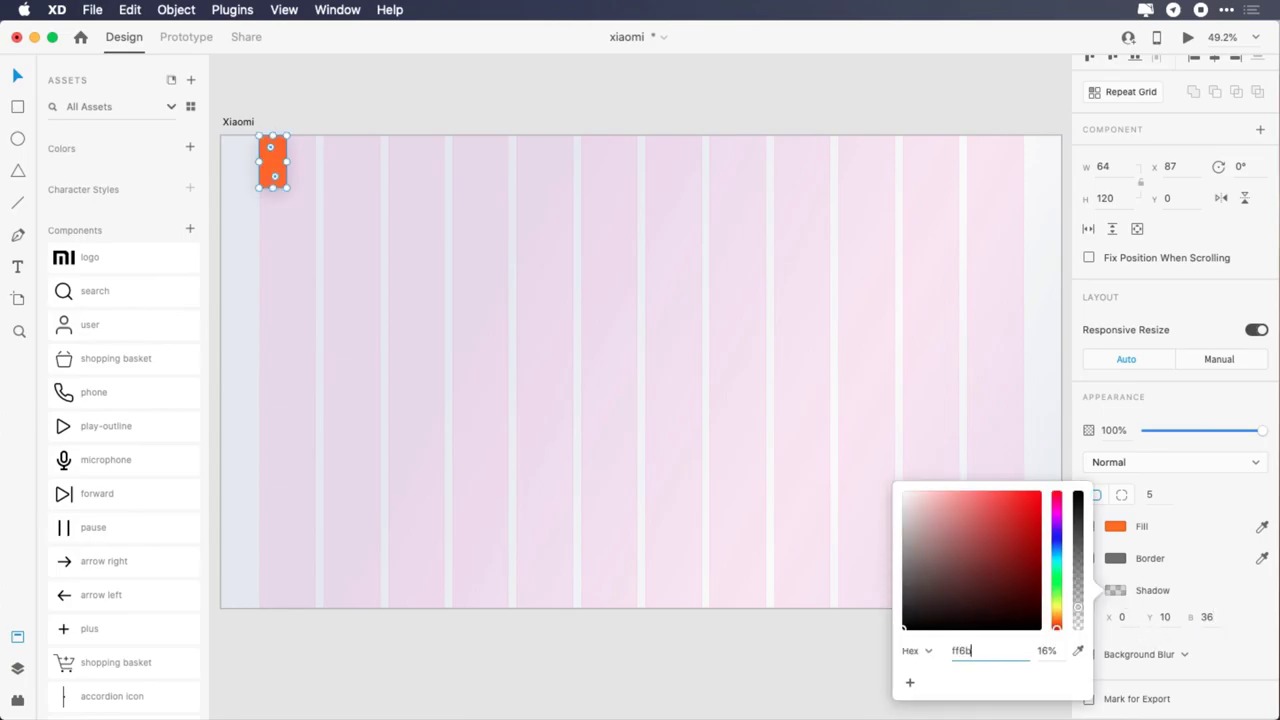
{"action": "type", "text": "09"}
{"action": "key", "text": "Tab"}
{"action": "type", "text": "25"}
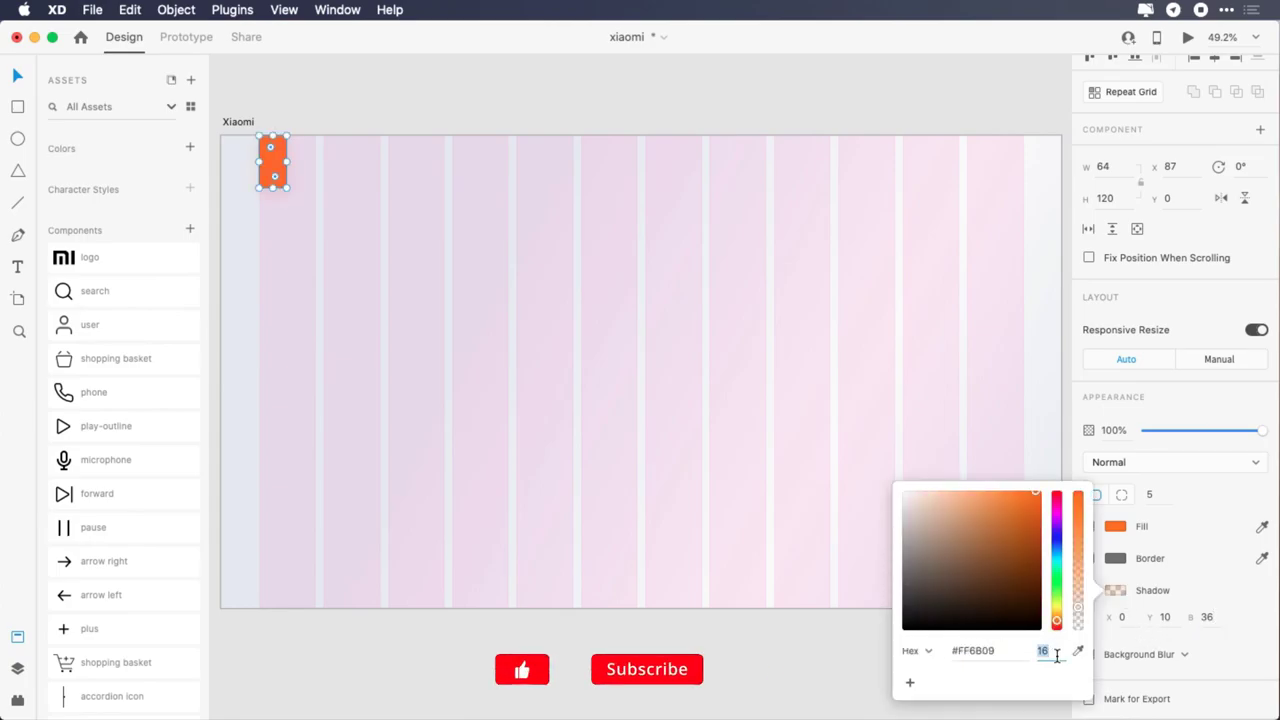
{"action": "key", "text": "Return"}
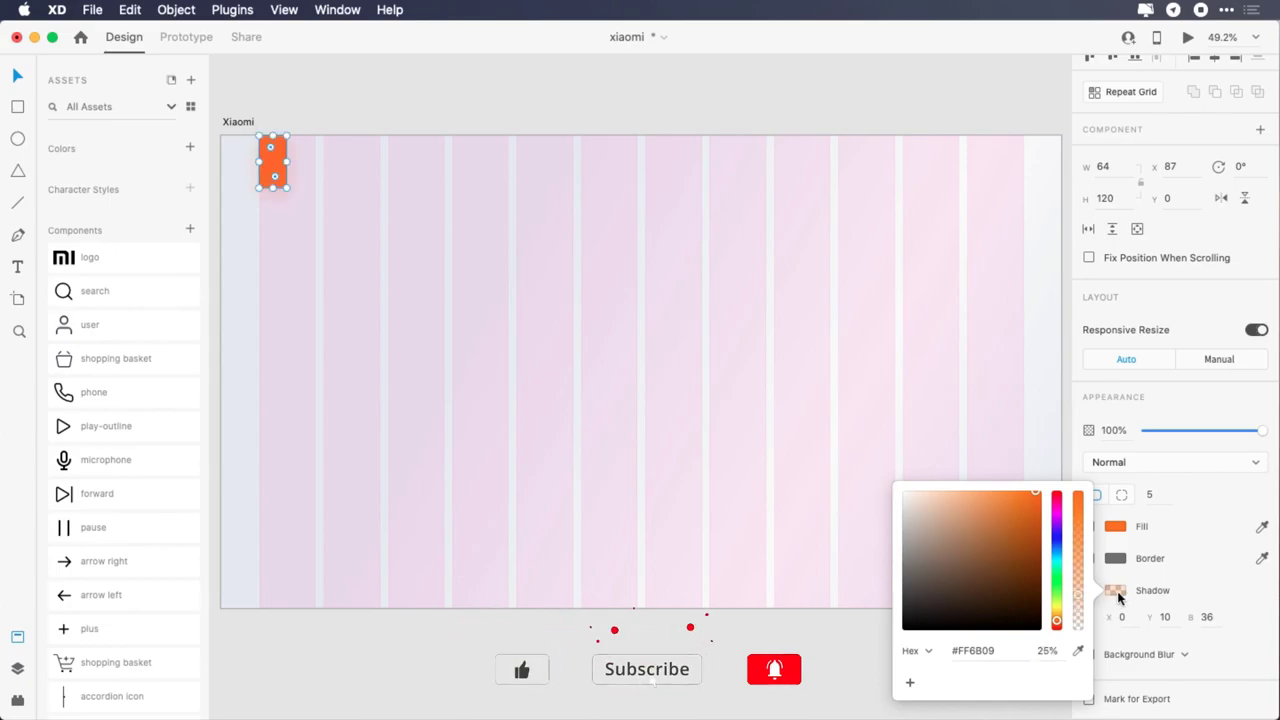
{"action": "left_click", "coordinate": [1117, 593]}
- Place the logo component near the bottom of the orange rectangle and recolor it white
{"action": "left_click_drag", "start_coordinate": [90, 257], "coordinate": [275, 168]}
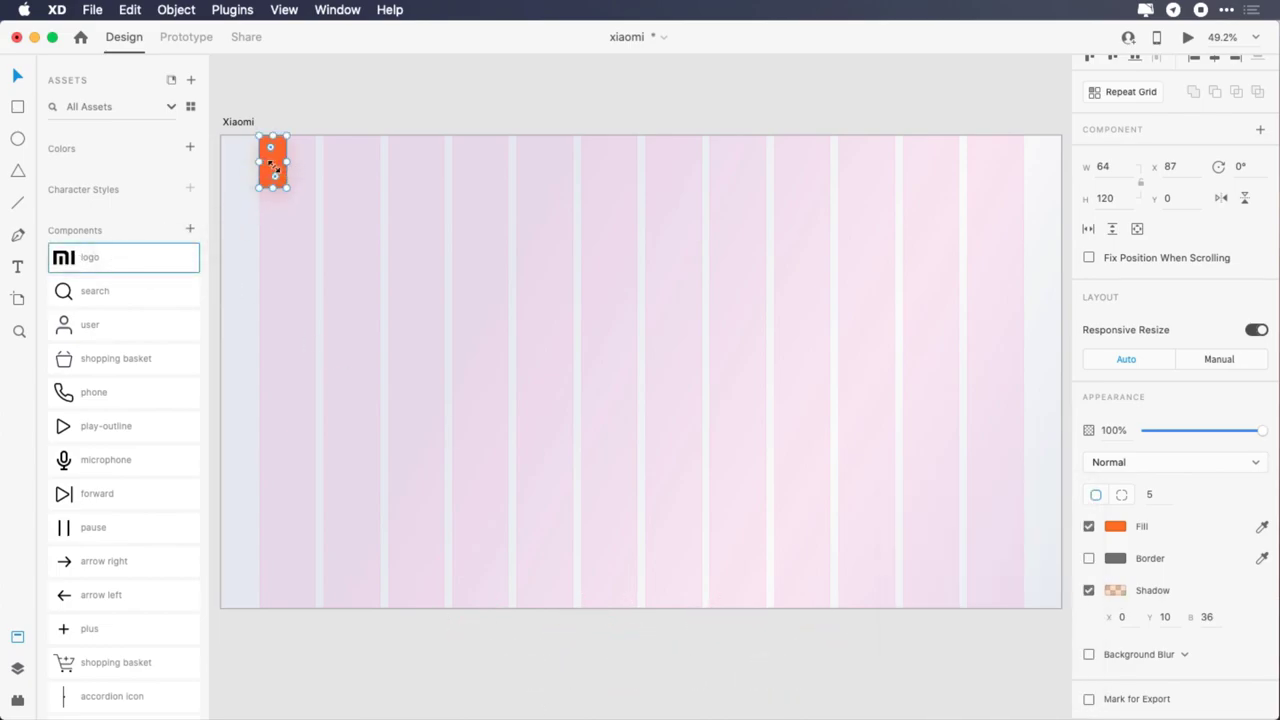
{"action": "left_click", "coordinate": [1117, 545]}
{"action": "left_click_drag", "start_coordinate": [925, 476], "coordinate": [878, 453]}
{"action": "left_click_drag", "start_coordinate": [281, 169], "coordinate": [275, 177]}
- Add a "Mi Phones" text label in the header area, to the right of the logo
{"action": "key", "text": "t"}
{"action": "left_click", "coordinate": [444, 167]}
{"action": "type", "text": "Mi"}
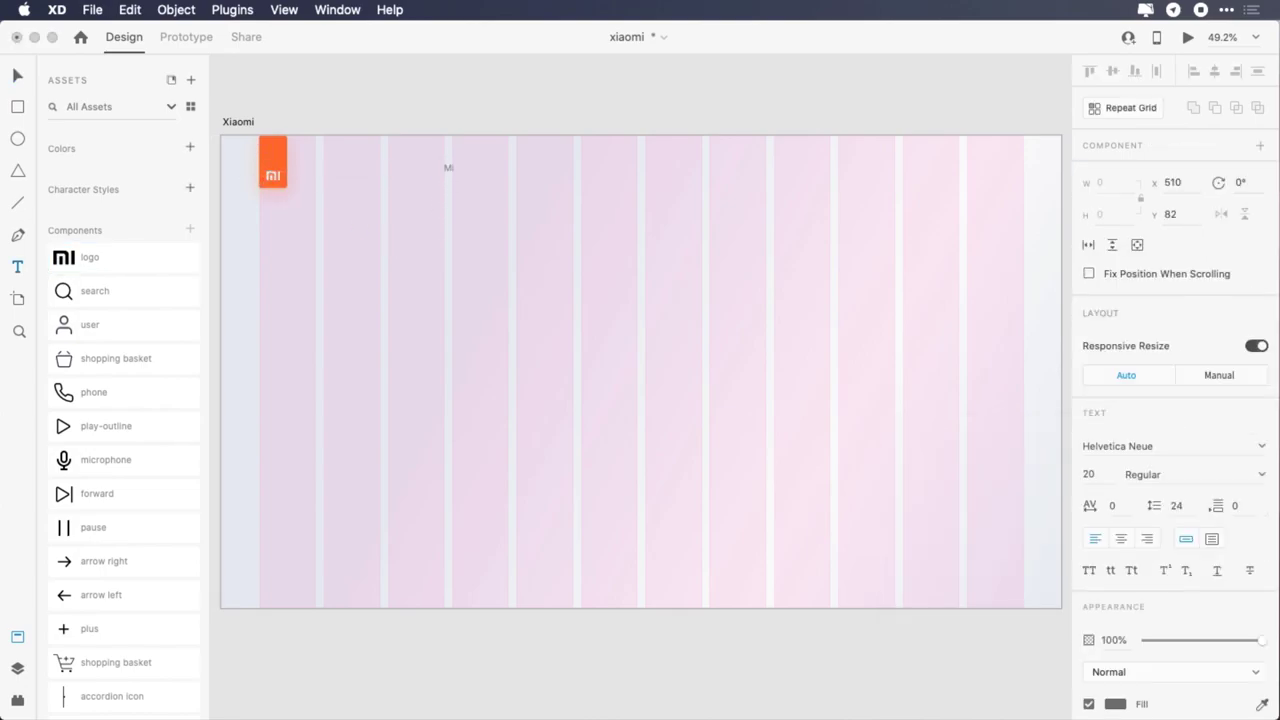
{"action": "type", "text": " Phones"}
{"action": "key", "text": "Escape"}
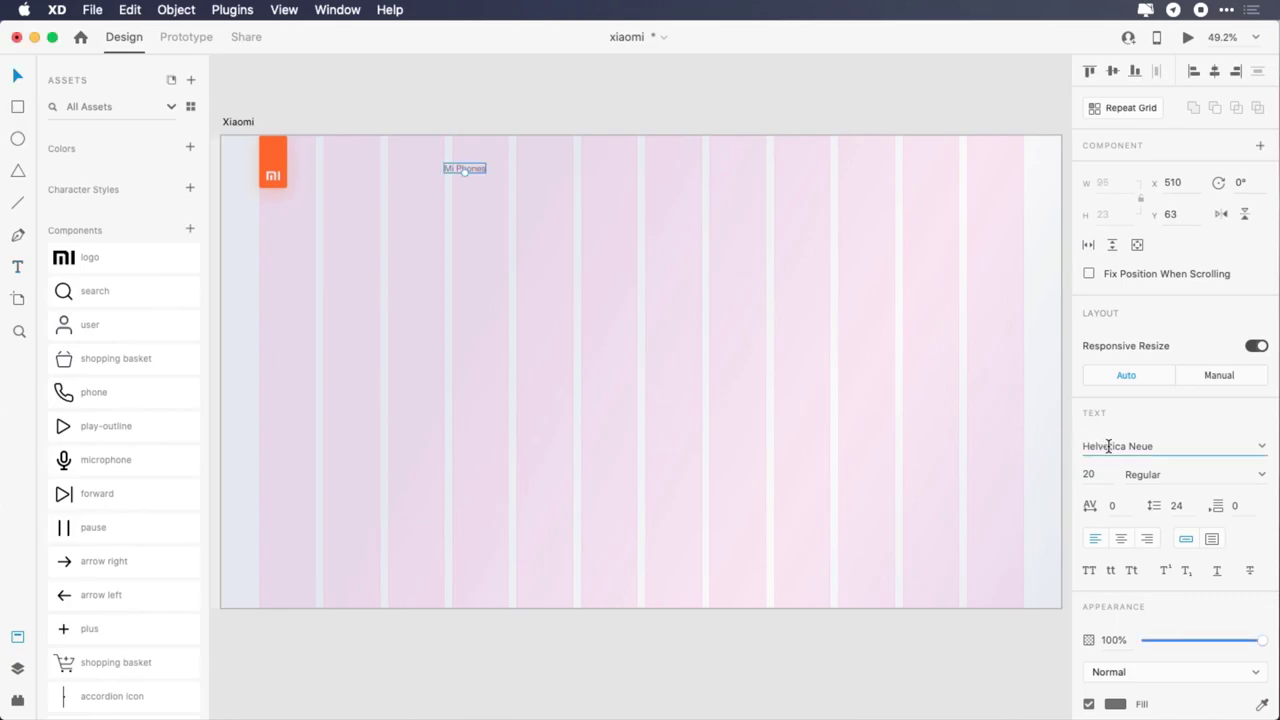
- Format the "Mi Phones" label in SF Pro Display Medium at size 16
{"action": "left_click", "coordinate": [1108, 446]}
{"action": "type", "text": "SF Pro Display"}
{"action": "key", "text": "Return"}
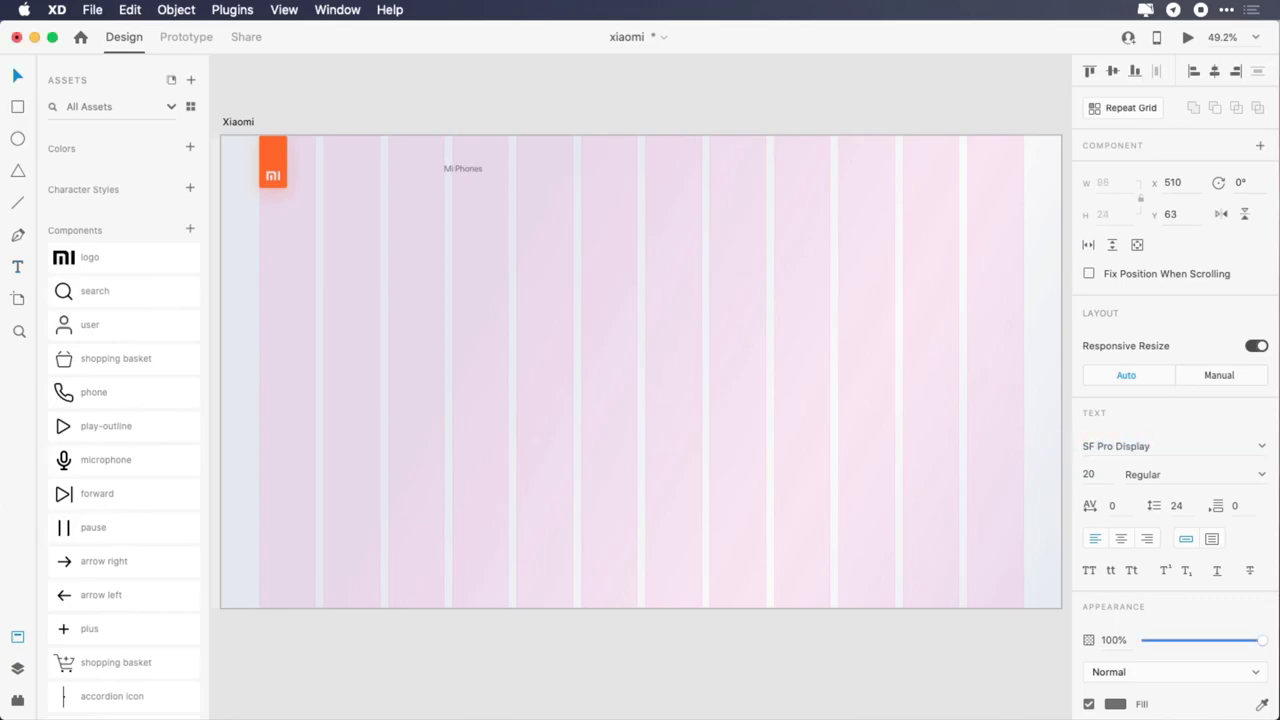
{"action": "key", "text": "Tab"}
{"action": "type", "text": "1"}
{"action": "type", "text": "6"}
{"action": "key", "text": "Tab"}
{"action": "type", "text": "M"}
{"action": "key", "text": "Return"}
- Set the "Mi Phones" label's fill color to #7C8595
{"action": "scroll", "coordinate": [1127, 542], "scroll_direction": "down", "scroll_amount": 3}
{"action": "left_click", "coordinate": [1115, 558]}
{"action": "type", "text": "7c85"}
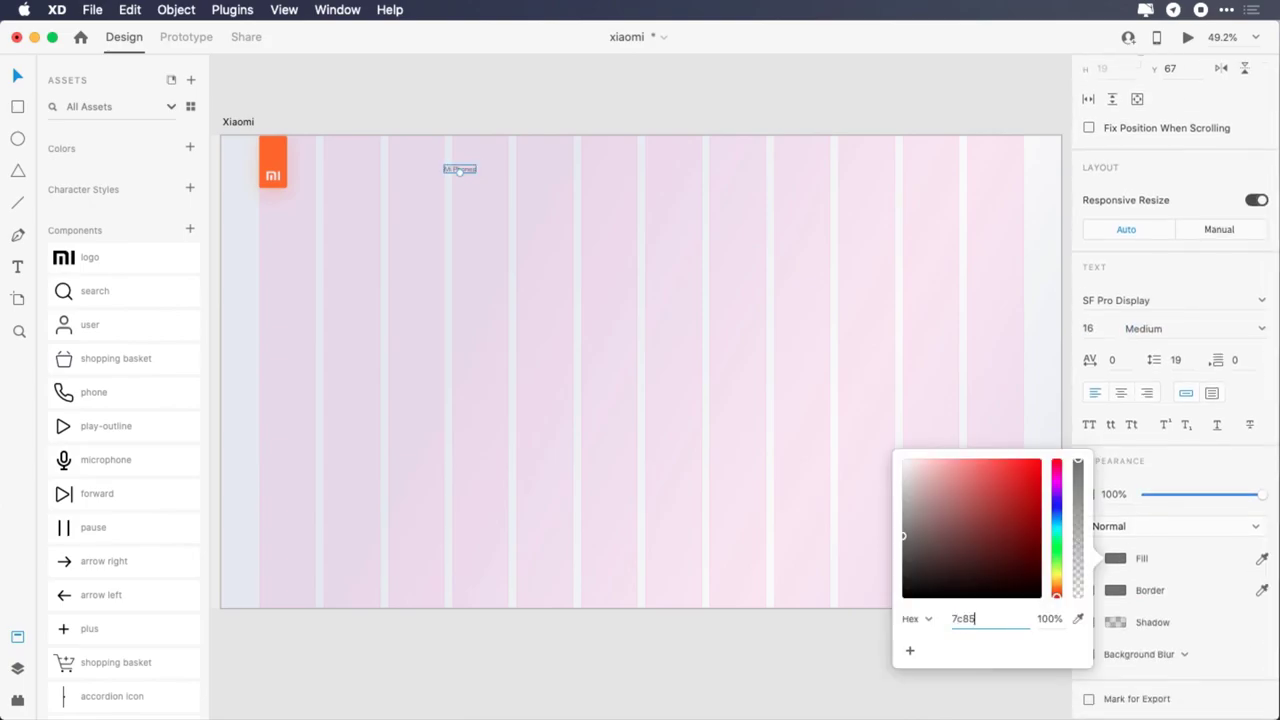
{"action": "type", "text": "95"}
{"action": "key", "text": "Return"}
{"action": "left_click", "coordinate": [1118, 559]}
- Move the "Mi Phones" label to the start of the fifth grid column at Y 83, level with the logo
{"action": "left_click_drag", "start_coordinate": [473, 171], "coordinate": [482, 168]}
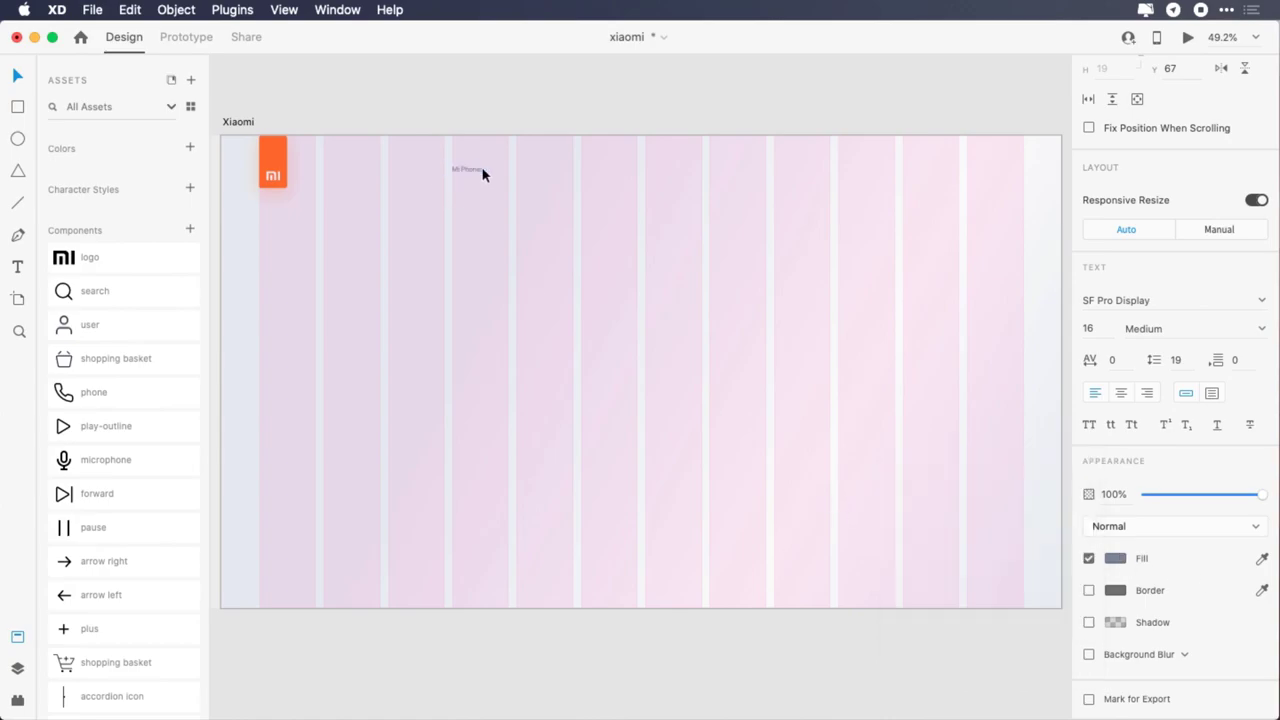
{"action": "key", "text": "shift+Down"}
{"action": "key", "text": "shift+Down"}
{"action": "key", "text": "Up"}
{"action": "key", "text": "Up"}
{"action": "key", "text": "Up"}
{"action": "key", "text": "Up"}
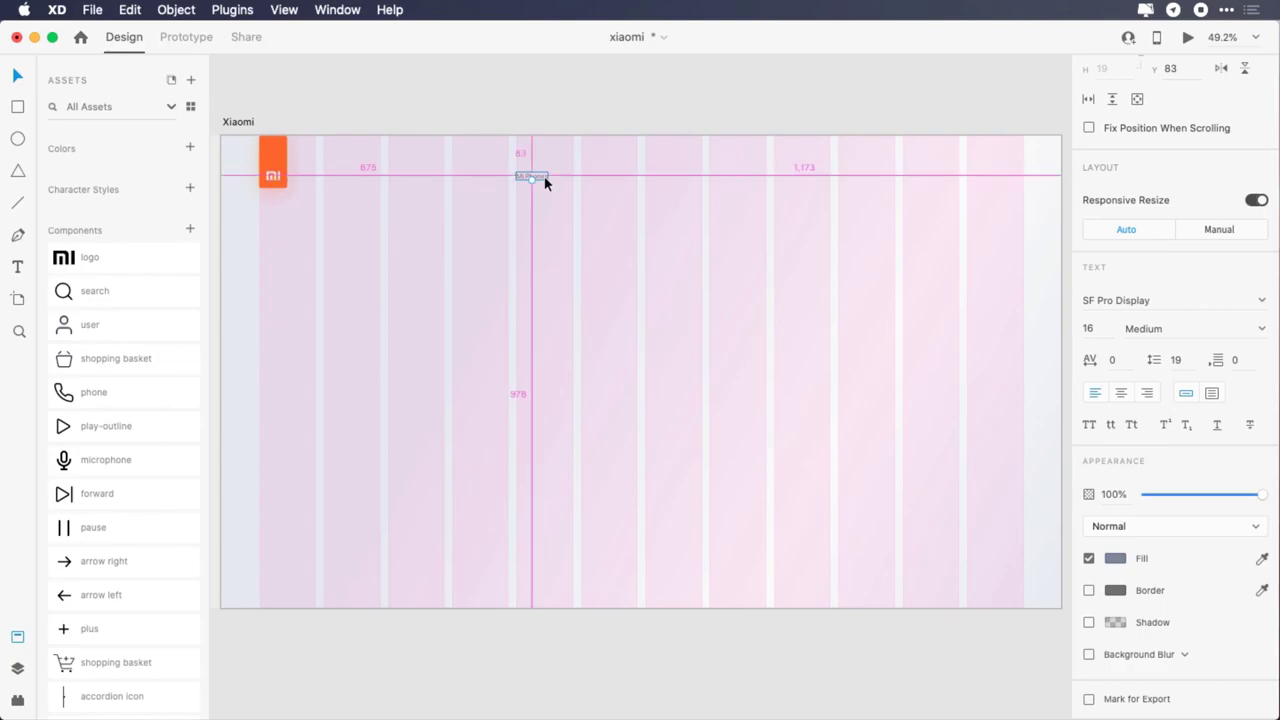
- Duplicate the "Mi Phones" label to its right and change the copy's text to "Remi Phones"
{"action": "left_click_drag", "start_coordinate": [543, 177], "coordinate": [613, 176]}
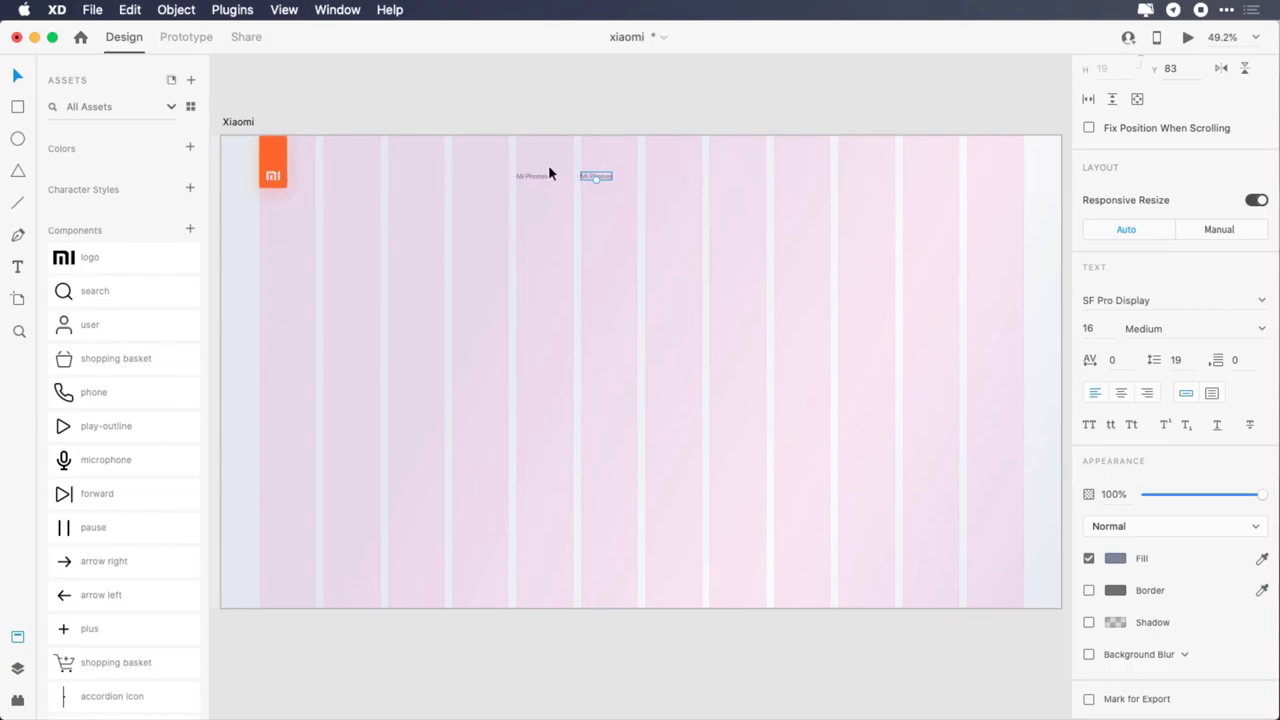
{"action": "key", "text": "shift+Left"}
{"action": "double_click", "coordinate": [582, 176]}
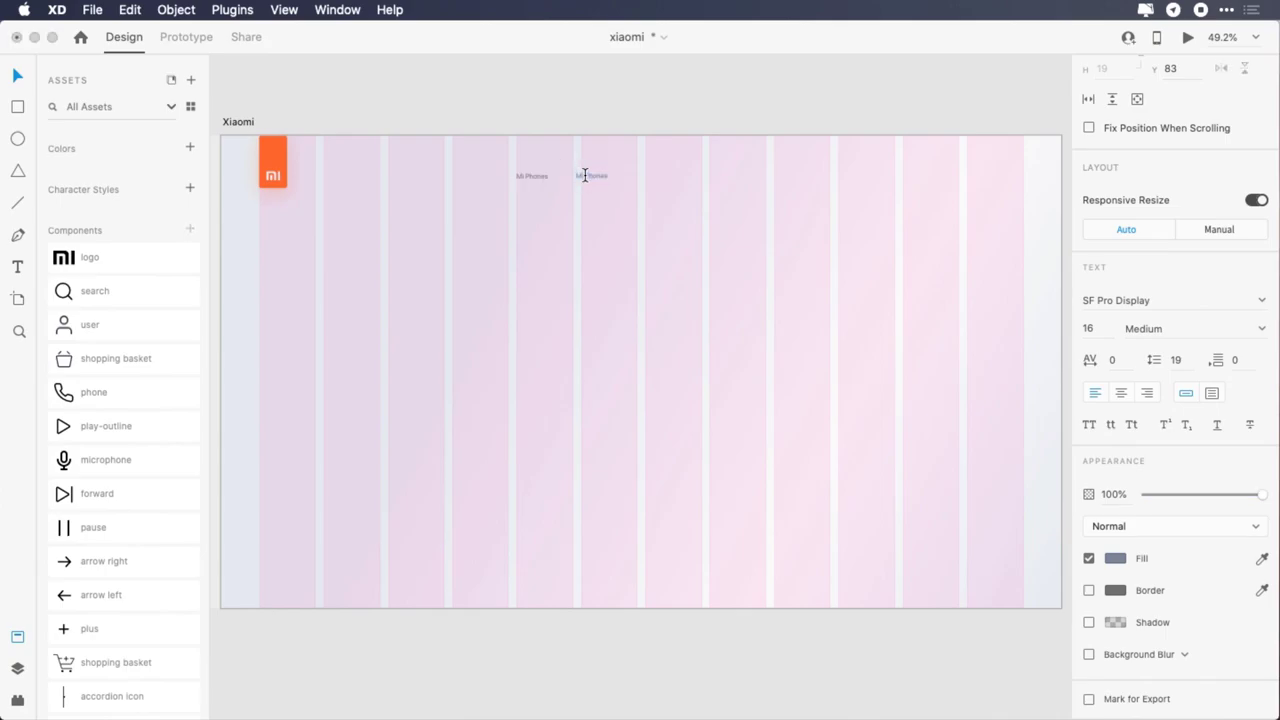
{"action": "key", "text": "Escape"}
- Duplicate the "Remi Phones" label to its right and change the copy's text to "Mi TV"
{"action": "left_click_drag", "start_coordinate": [604, 176], "coordinate": [701, 178]}
{"action": "double_click", "coordinate": [678, 175]}
{"action": "type", "text": "Mi TV"}
{"action": "key", "text": "Escape"}
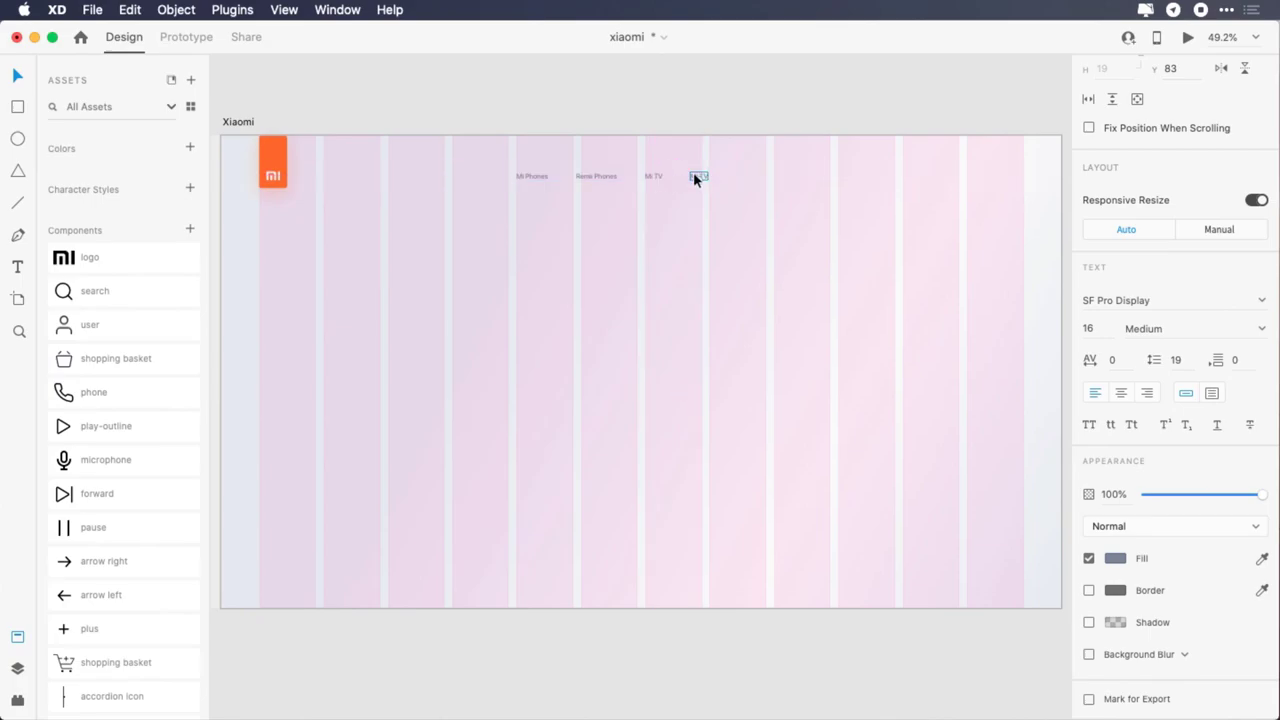
- Add two more duplicated menu labels to the right of "Mi TV", reading "Smart Devices" and "All Products"
{"action": "left_click", "coordinate": [712, 176]}
{"action": "left_click_drag", "start_coordinate": [712, 178], "coordinate": [780, 182]}
{"action": "double_click", "coordinate": [780, 180]}
{"action": "type", "text": "Alll Products"}
{"action": "key", "text": "Escape"}
- Draw a circle in the last grid column level with the menu and set its size to 57 × 57
{"action": "key", "text": "e"}
{"action": "left_click_drag", "start_coordinate": [987, 160], "coordinate": [1021, 213]}
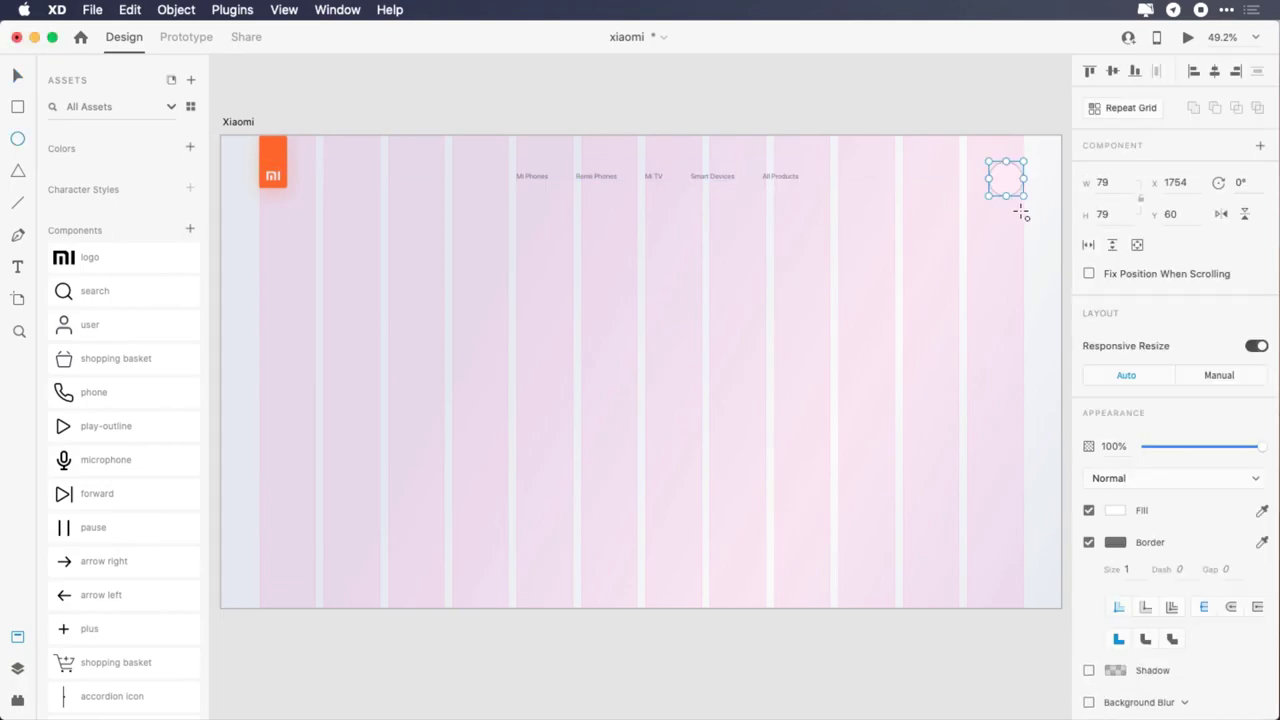
{"action": "left_click", "coordinate": [1118, 182]}
{"action": "type", "text": "5"}
{"action": "key", "text": "Return"}
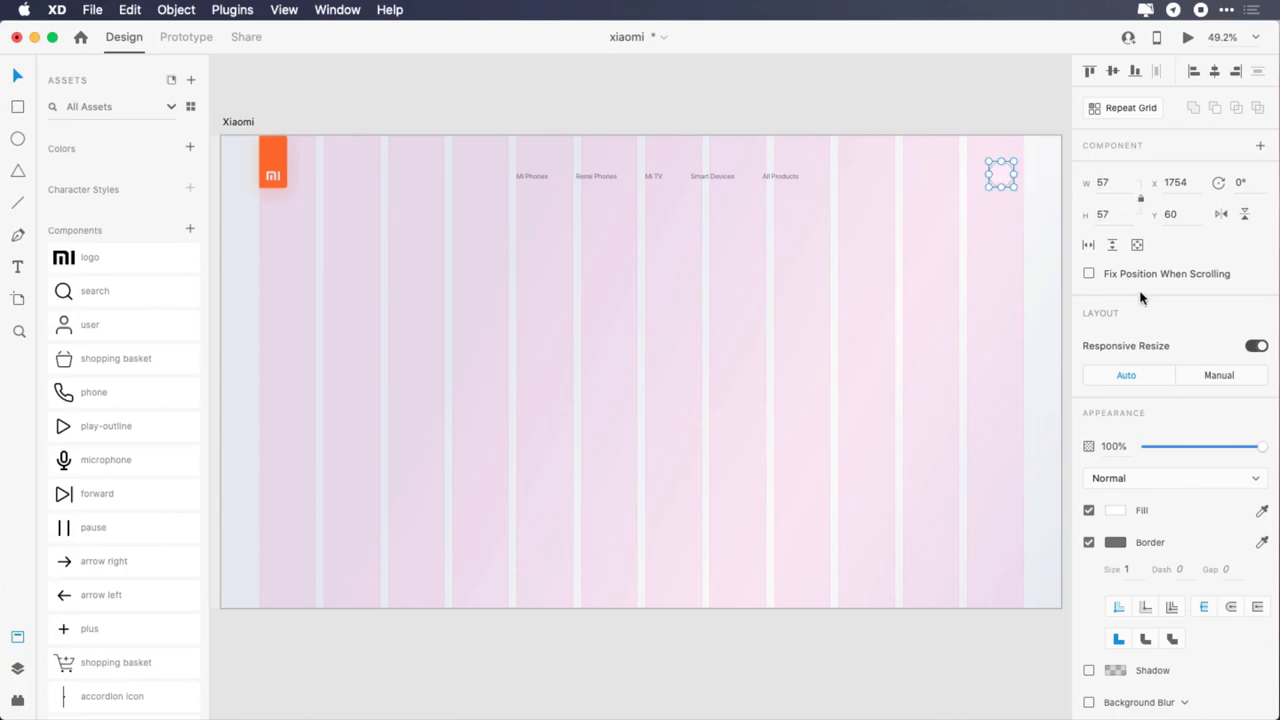
- Set the circle's border color to #EAEAEA and remove its fill
{"action": "left_click", "coordinate": [1115, 542]}
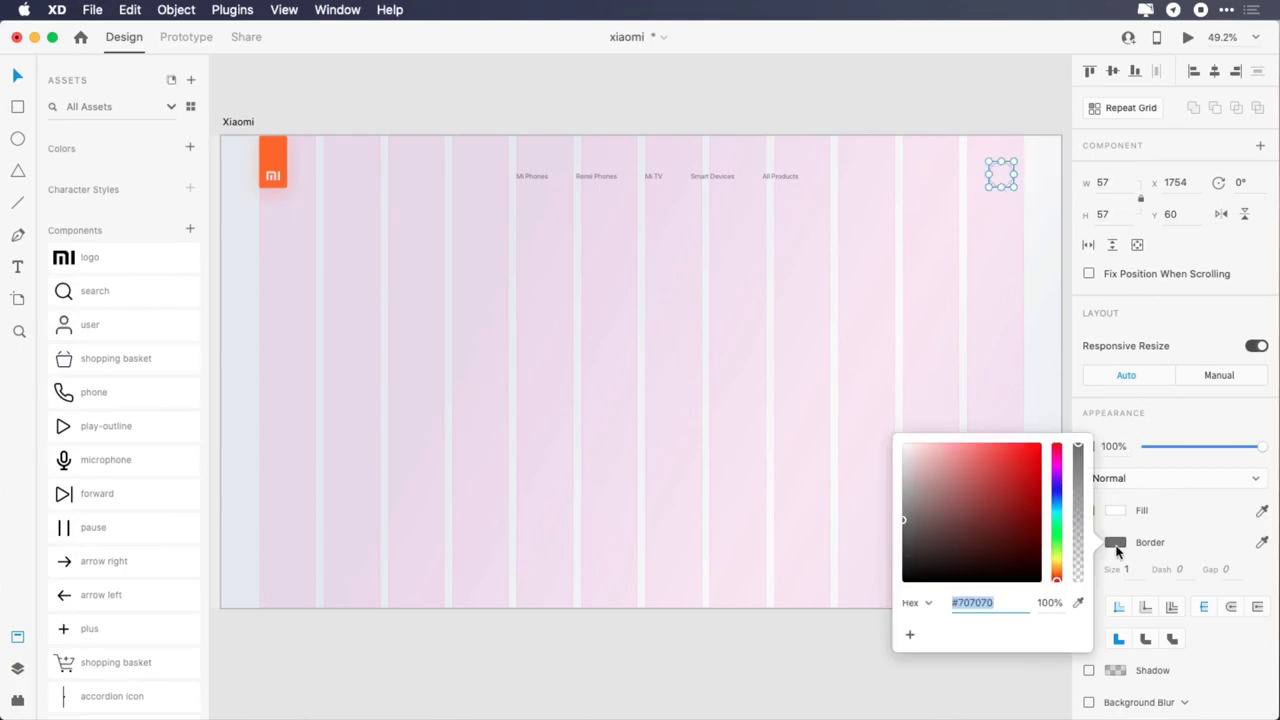
{"action": "type", "text": "eaeaea"}
{"action": "key", "text": "Return"}
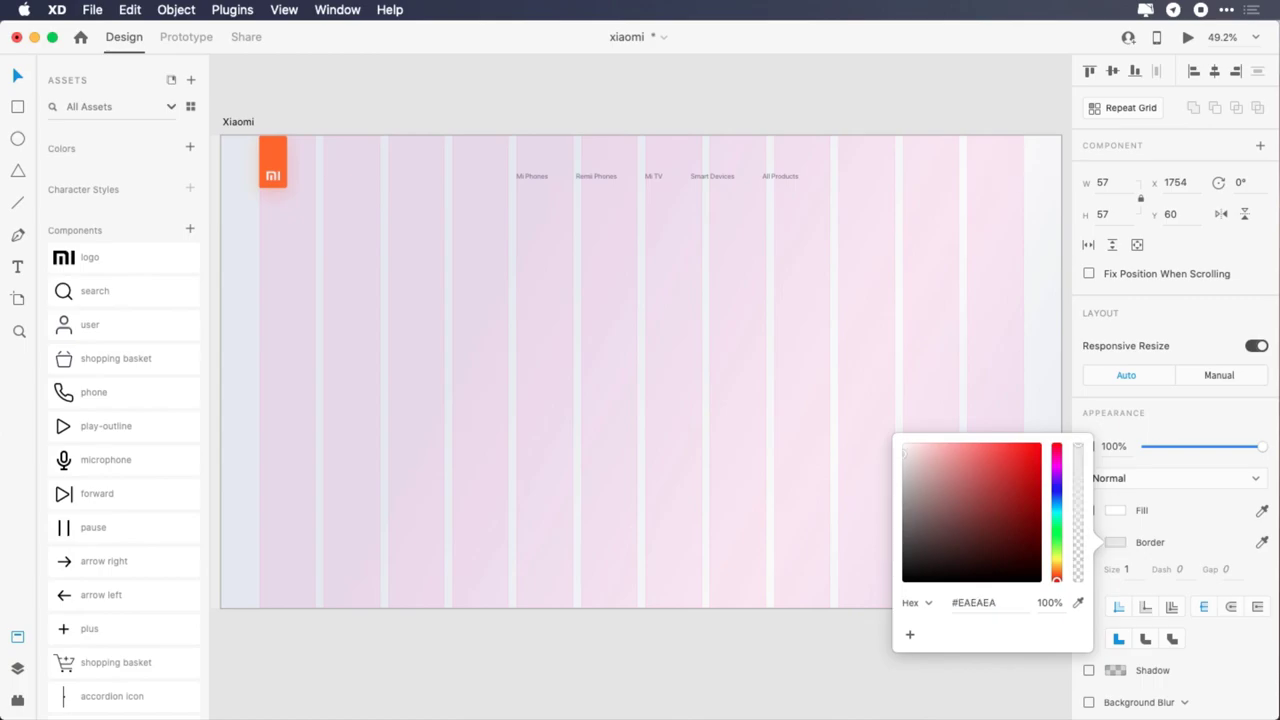
{"action": "left_click", "coordinate": [1122, 545]}
{"action": "key", "text": "alt"}
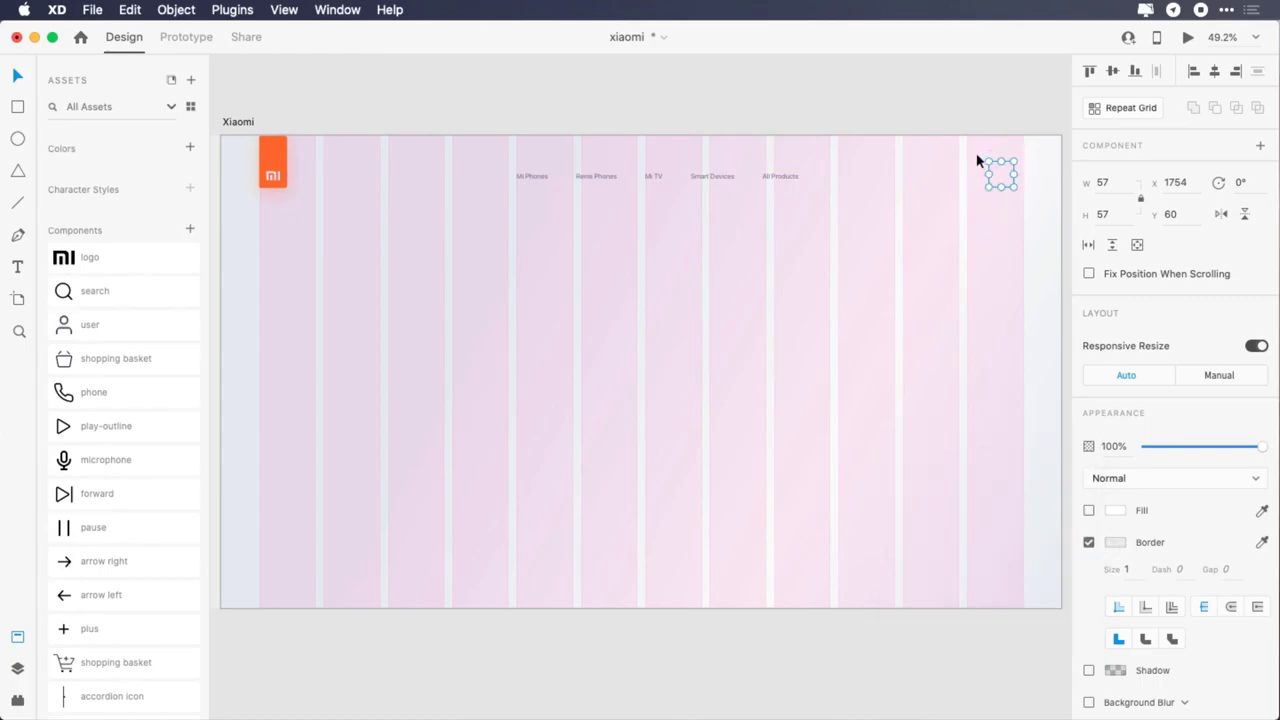
- Nudge the circle down to Y 64 so it lines up with the menu labels
{"action": "key", "text": "Down"}
{"action": "key", "text": "Down"}
{"action": "key", "text": "Down"}
{"action": "key", "text": "alt"}
{"action": "left_click_drag", "start_coordinate": [978, 160], "coordinate": [977, 161]}
- Place the shopping basket component on the circle and center the two horizontally and vertically
{"action": "left_click_drag", "start_coordinate": [126, 359], "coordinate": [995, 177]}
{"action": "left_click", "coordinate": [988, 173]}
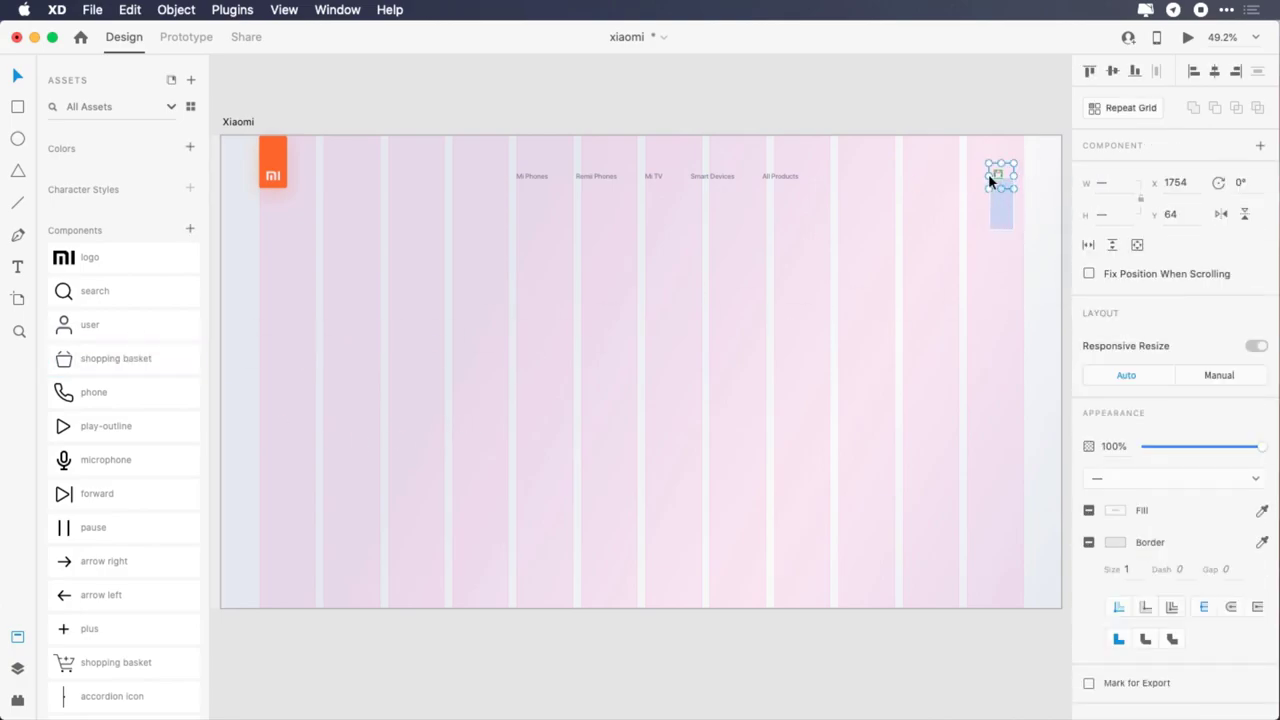
{"action": "left_click", "coordinate": [1112, 71]}
{"action": "left_click", "coordinate": [1214, 71]}
- Draw a small ellipse at the upper right of the basket circle and set its size to 17 × 17
{"action": "key", "text": "e"}
{"action": "left_click_drag", "start_coordinate": [1011, 151], "coordinate": [1022, 159]}
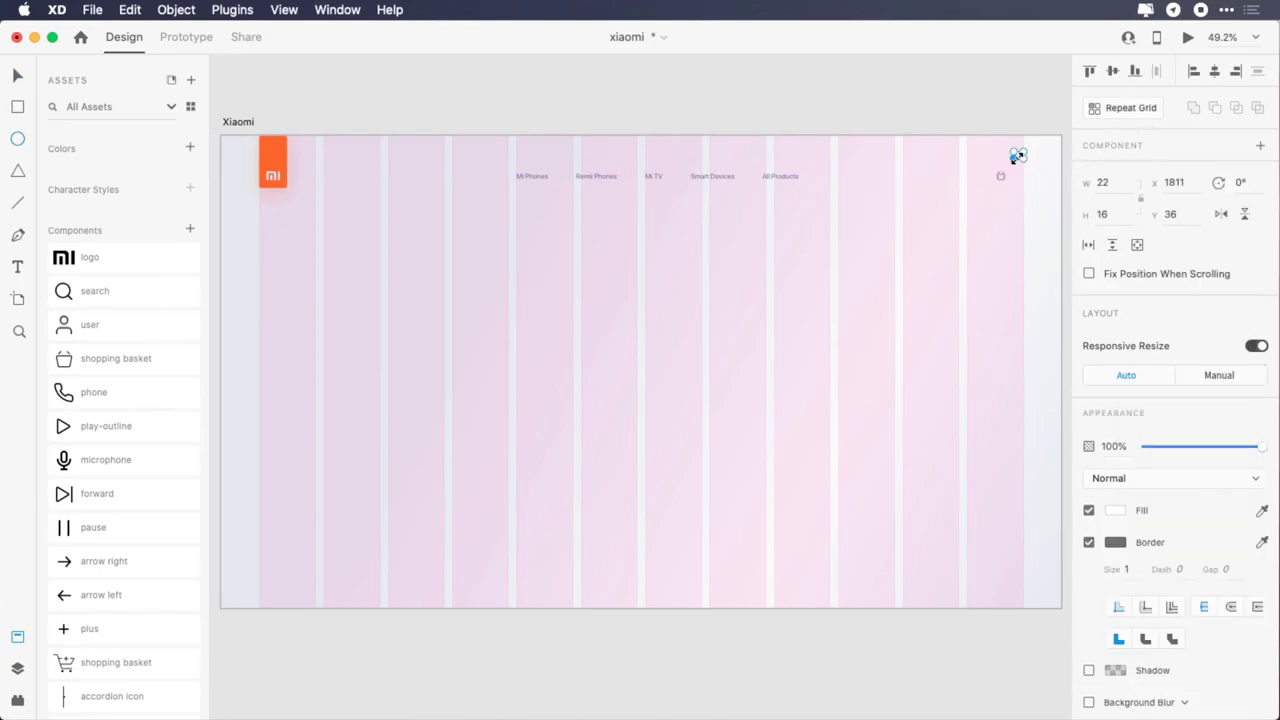
{"action": "left_click", "coordinate": [1102, 182]}
{"action": "type", "text": "17"}
{"action": "key", "text": "Tab"}
{"action": "type", "text": "17"}
{"action": "key", "text": "Return"}
- Remove the small badge ellipse's border and set its fill to orange #FE6F27
{"action": "left_click", "coordinate": [1089, 542]}
{"action": "left_click", "coordinate": [1115, 510]}
{"action": "type", "text": "fe6f"}
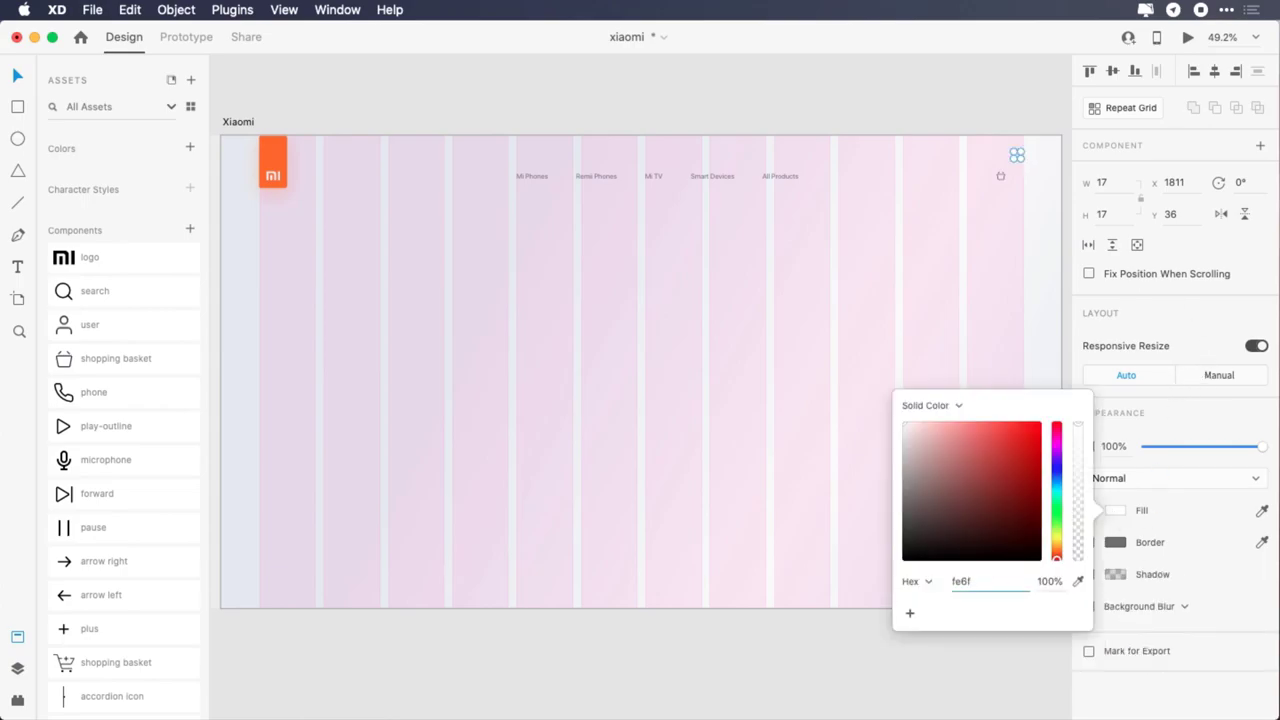
{"action": "type", "text": "27"}
{"action": "key", "text": "Return"}
{"action": "key", "text": "Escape"}
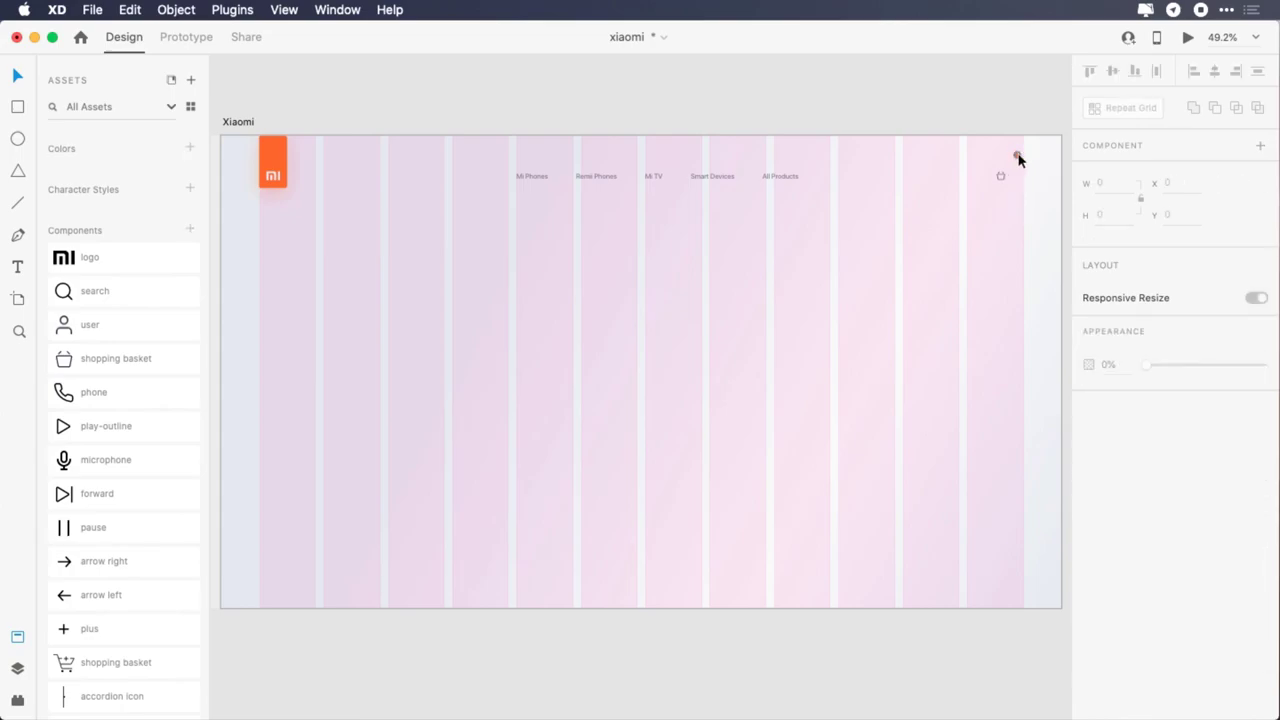
- Move the orange badge onto the basket circle's upper-right edge and shift the whole basket group toward the grid's right edge
{"action": "left_click_drag", "start_coordinate": [1019, 156], "coordinate": [1009, 166]}
{"action": "key", "text": "alt"}
{"action": "scroll", "coordinate": [1046, 150], "scroll_direction": "up", "scroll_amount": 5}
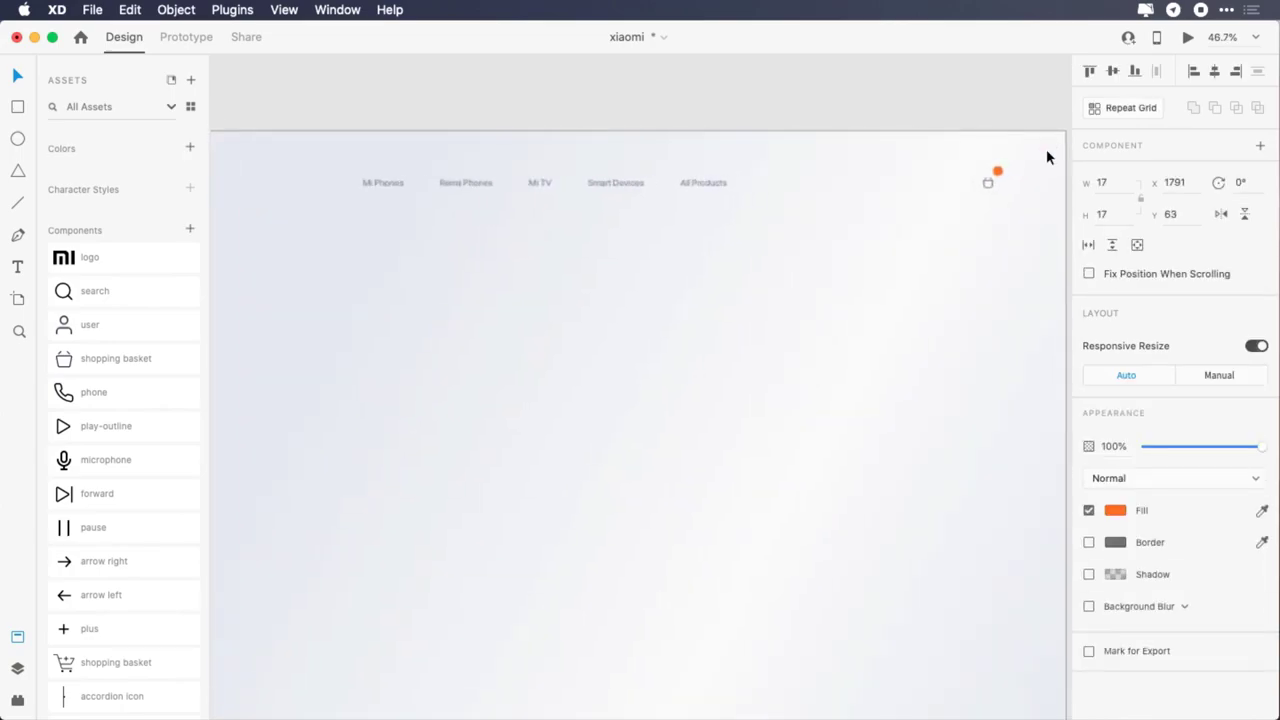
{"action": "left_click_drag", "start_coordinate": [894, 161], "coordinate": [946, 264]}
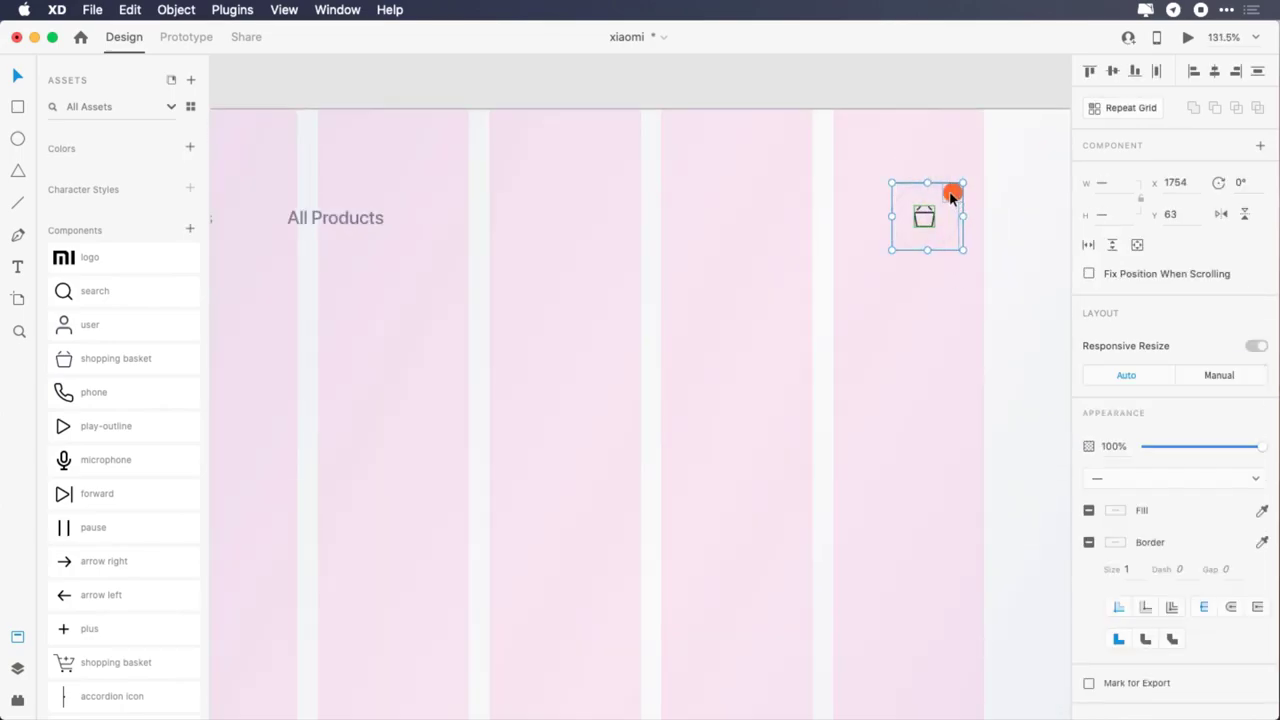
{"action": "left_click_drag", "start_coordinate": [950, 194], "coordinate": [973, 190]}
- Add the text "2" on the orange badge with a white #FFFFFF fill and font size 10
{"action": "key", "text": "t"}
{"action": "left_click", "coordinate": [974, 192]}
{"action": "type", "text": "2"}
{"action": "key", "text": "Escape"}
{"action": "scroll", "coordinate": [1154, 520], "scroll_direction": "down", "scroll_amount": 4}
{"action": "left_click", "coordinate": [1115, 572]}
{"action": "left_click_drag", "start_coordinate": [978, 537], "coordinate": [853, 425]}
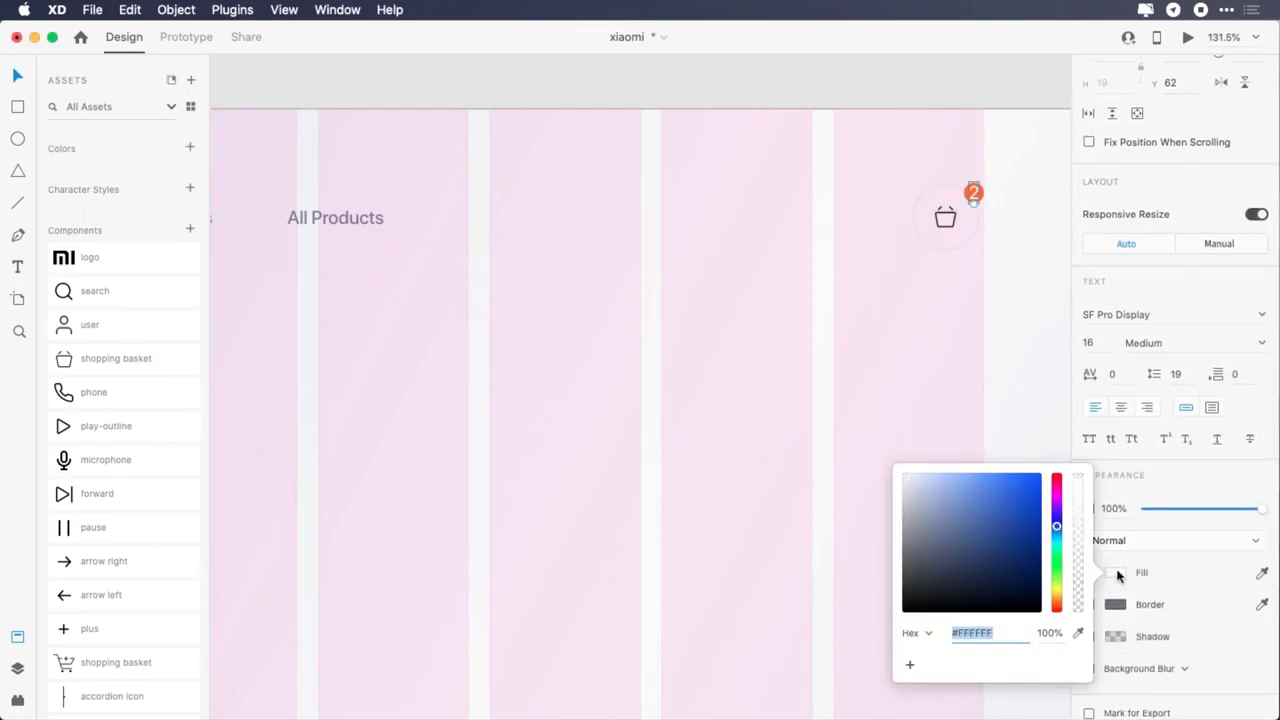
{"action": "left_click", "coordinate": [1116, 574]}
{"action": "left_click", "coordinate": [1106, 347]}
{"action": "type", "text": "10"}
{"action": "key", "text": "Return"}
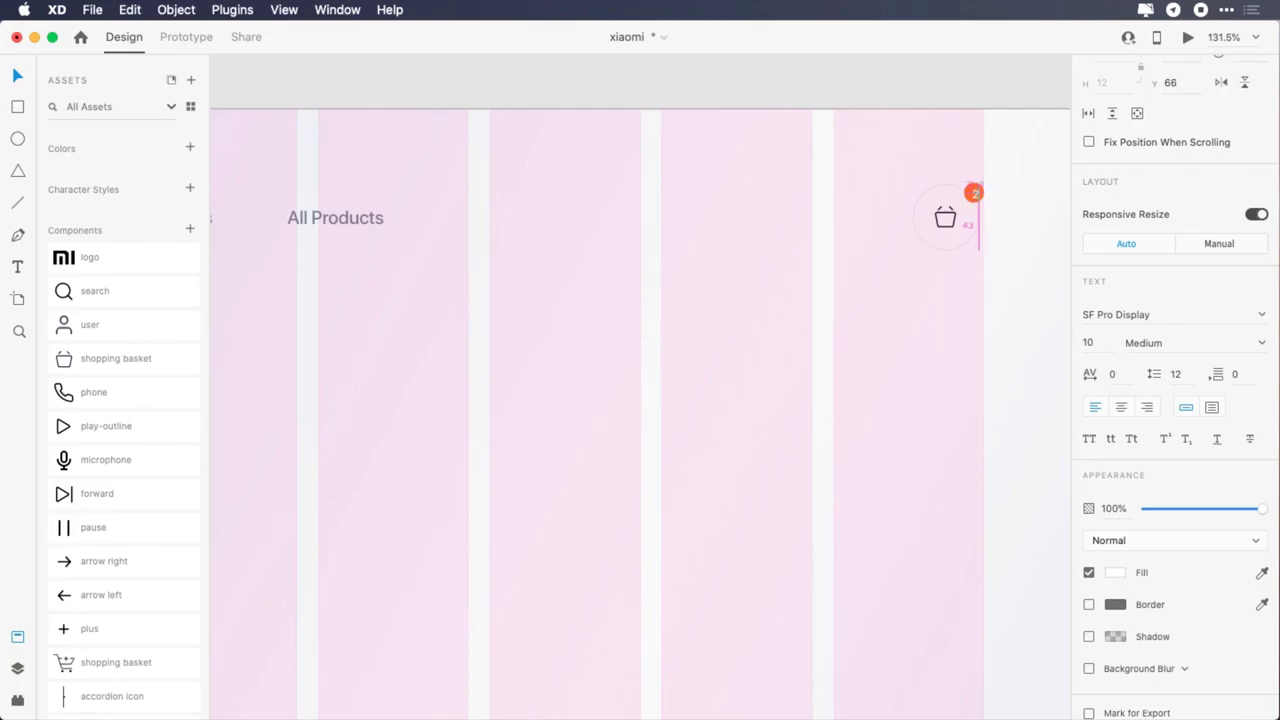
- Duplicate the basket's outlined circle to its left and nudge the copy to X 1684
{"action": "left_click", "coordinate": [920, 240]}
{"action": "left_click_drag", "start_coordinate": [919, 233], "coordinate": [829, 237]}
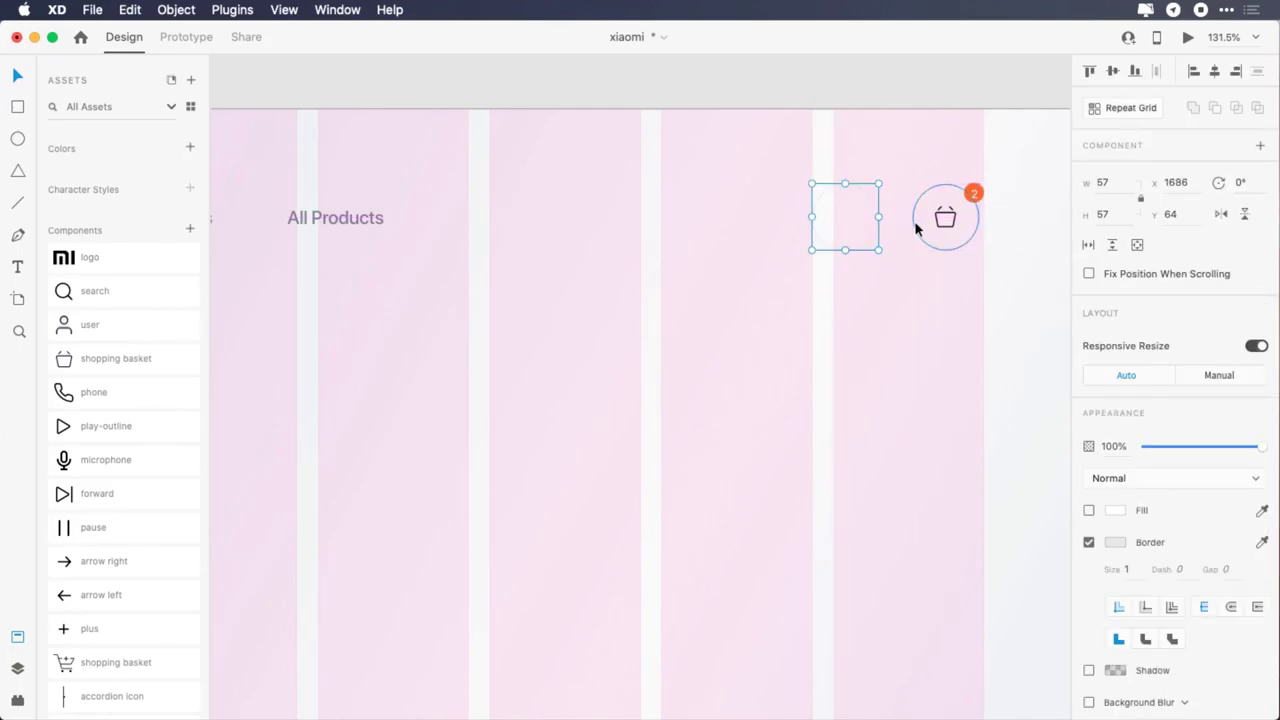
{"action": "key", "text": "Left"}
{"action": "left_click_drag", "start_coordinate": [914, 220], "coordinate": [915, 241]}
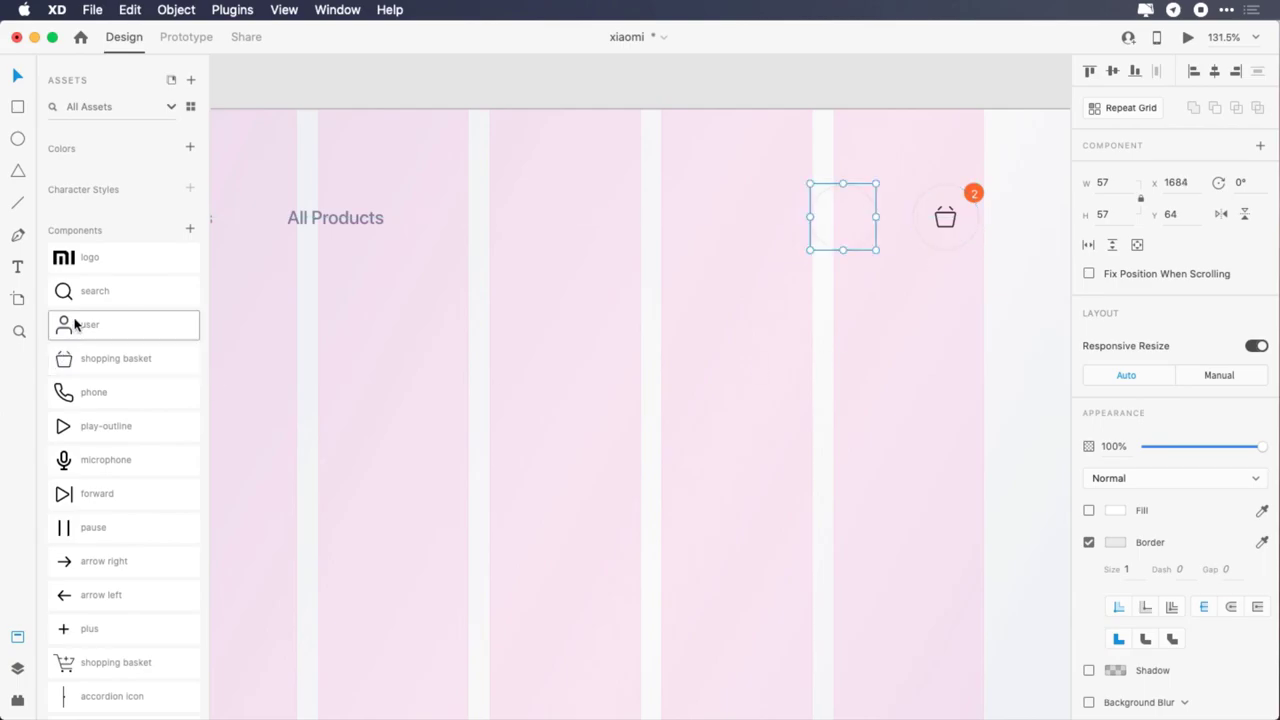
- Place the user component on the copied circle and center the two vertically and horizontally
{"action": "left_click_drag", "start_coordinate": [74, 323], "coordinate": [848, 222]}
{"action": "left_click_drag", "start_coordinate": [875, 162], "coordinate": [815, 272]}
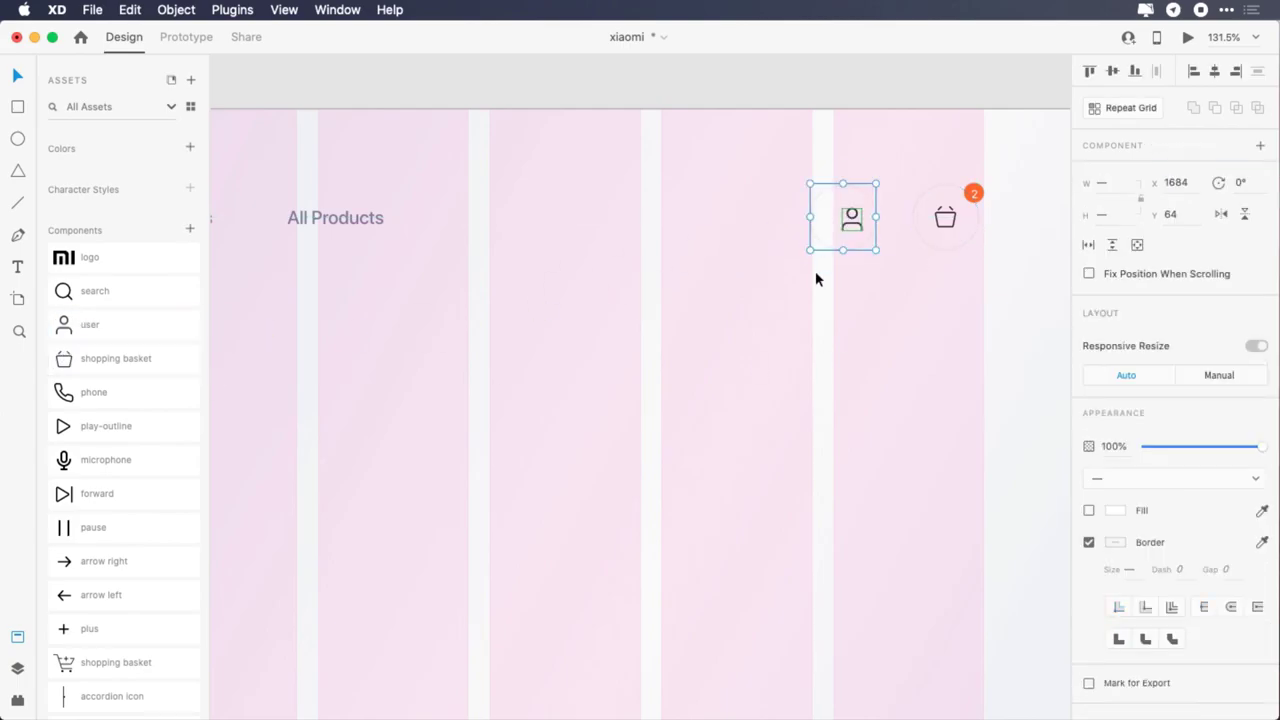
{"action": "left_click", "coordinate": [1112, 71]}
{"action": "left_click", "coordinate": [1215, 71]}
{"action": "left_click", "coordinate": [883, 347]}
- Duplicate the user circle to its left at X 1596, remove the copy's border and fill it with orange #FF6B09
{"action": "left_click", "coordinate": [871, 241]}
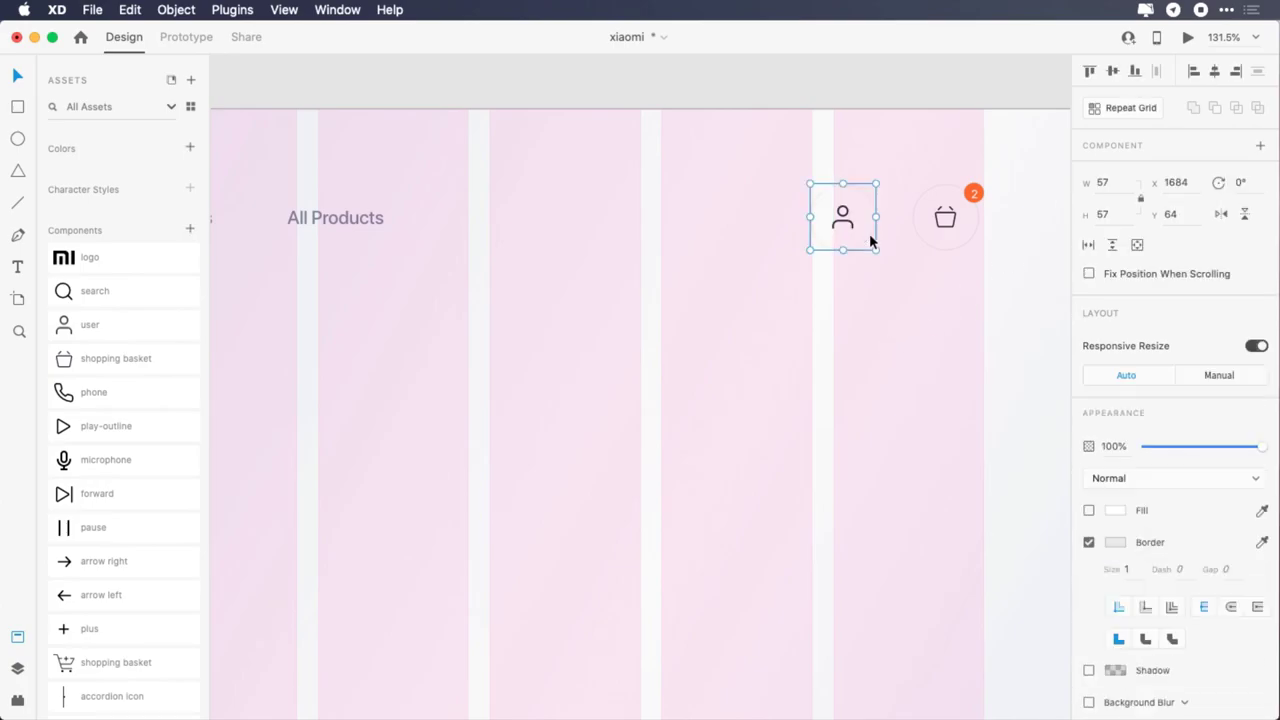
{"action": "left_click_drag", "start_coordinate": [861, 237], "coordinate": [758, 237]}
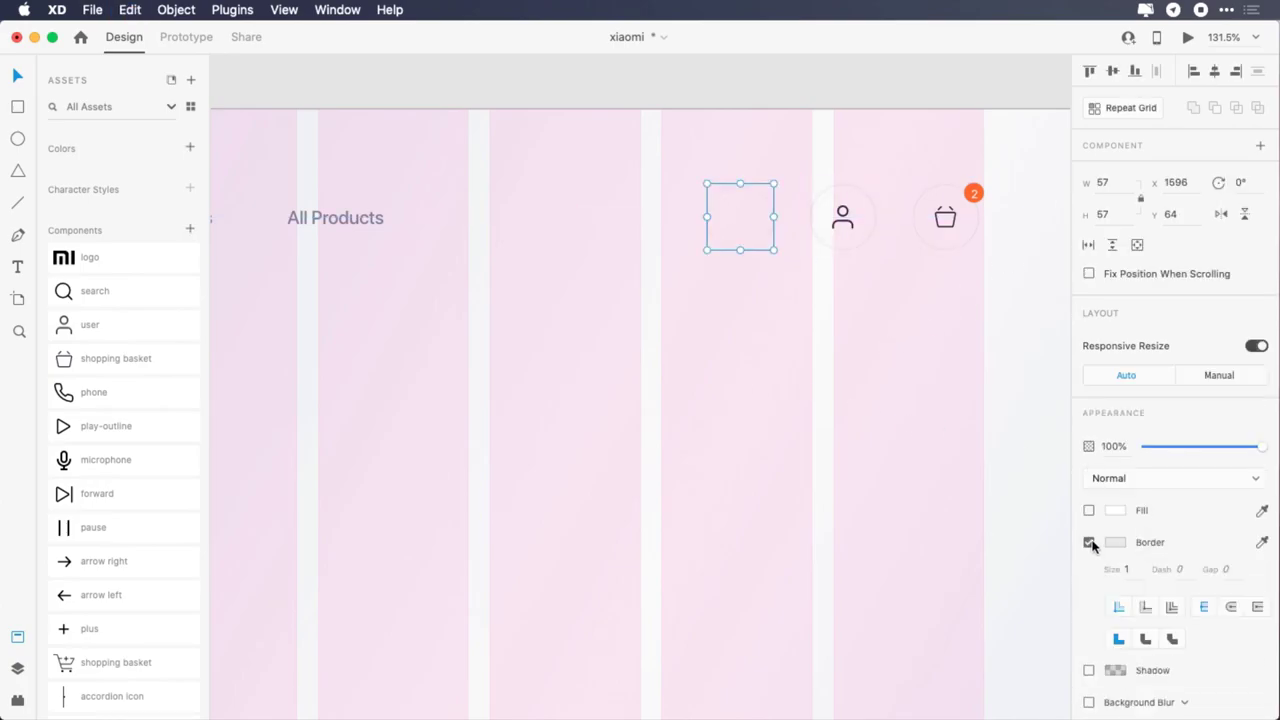
{"action": "left_click", "coordinate": [1089, 510]}
{"action": "left_click", "coordinate": [1089, 542]}
{"action": "left_click", "coordinate": [1114, 511]}
{"action": "type", "text": "ff"}
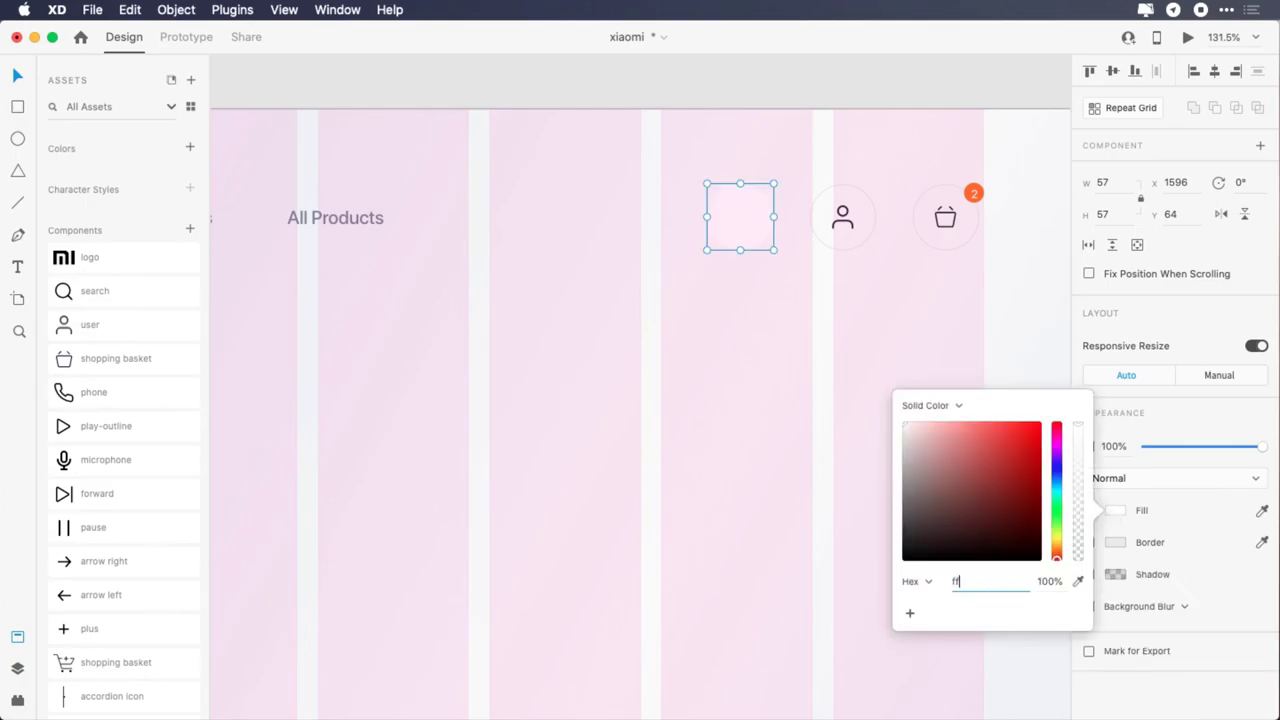
{"action": "type", "text": "6b2b"}
{"action": "key", "text": "Return"}
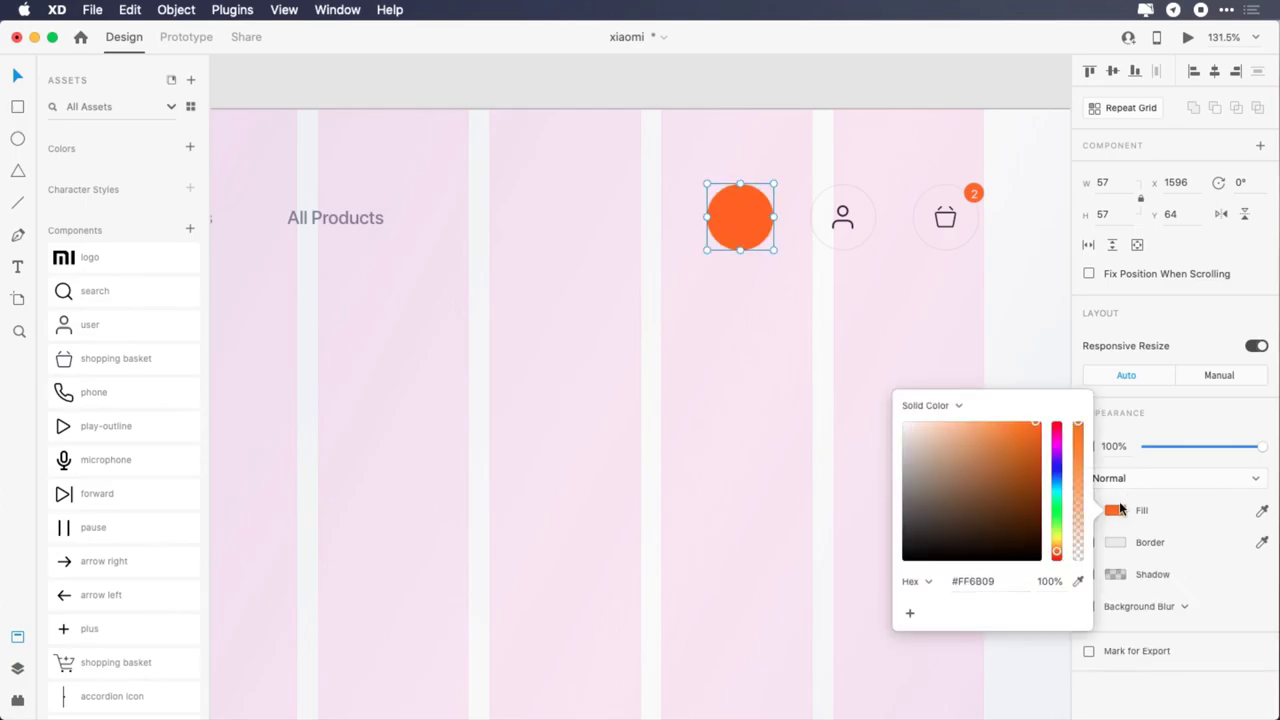
{"action": "left_click", "coordinate": [1112, 509]}
- Place the search component on the orange circle, make its border white and center it on the circle
{"action": "left_click_drag", "start_coordinate": [101, 292], "coordinate": [751, 226]}
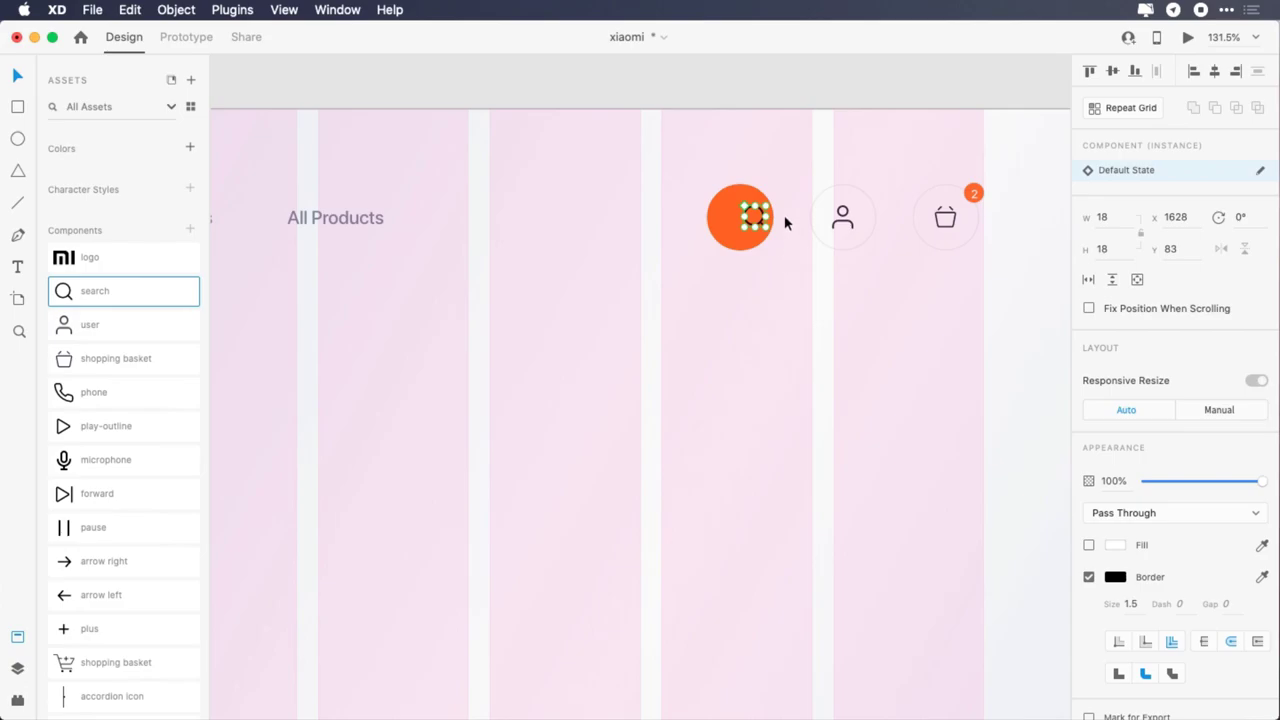
{"action": "left_click", "coordinate": [1119, 578]}
{"action": "left_click_drag", "start_coordinate": [926, 502], "coordinate": [880, 478]}
{"action": "left_click", "coordinate": [1113, 581]}
{"action": "left_click_drag", "start_coordinate": [779, 170], "coordinate": [697, 277]}
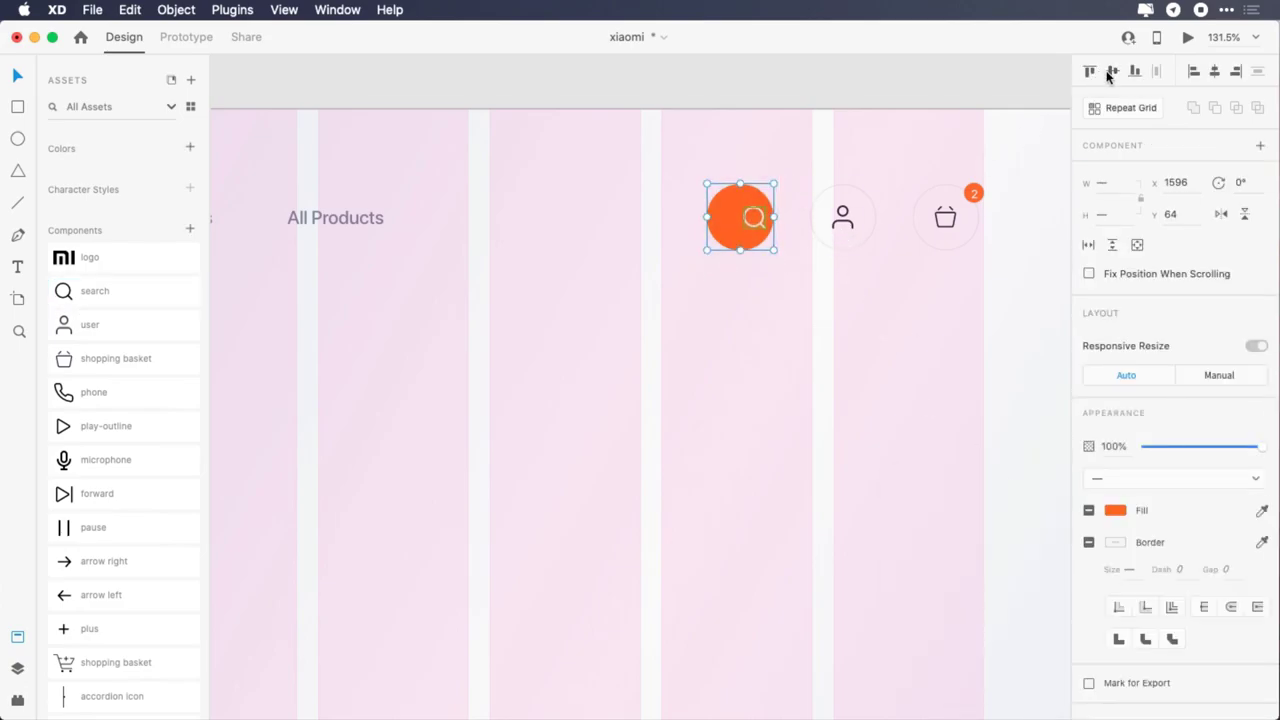
{"action": "left_click", "coordinate": [1214, 71]}
{"action": "left_click", "coordinate": [763, 323]}
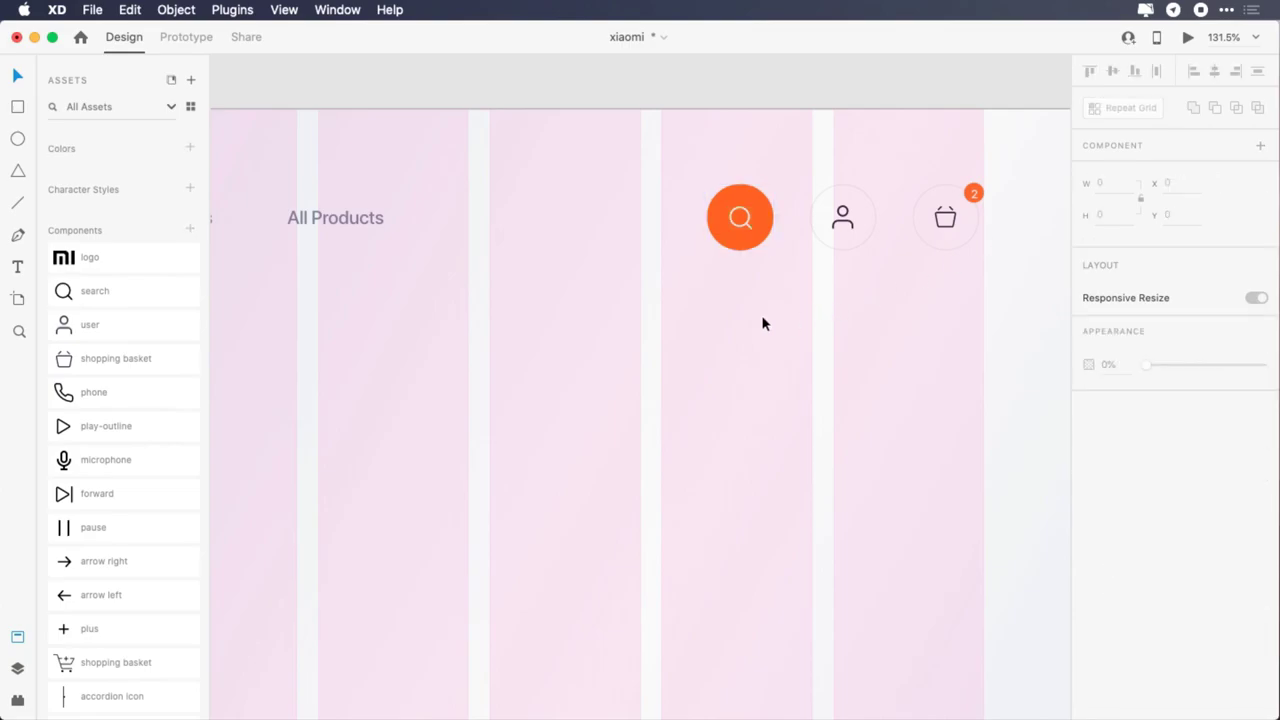
- Give the orange search circle a shadow with Y 10, blur 36 and color #FF6B09 at 26% opacity
{"action": "left_click", "coordinate": [767, 220]}
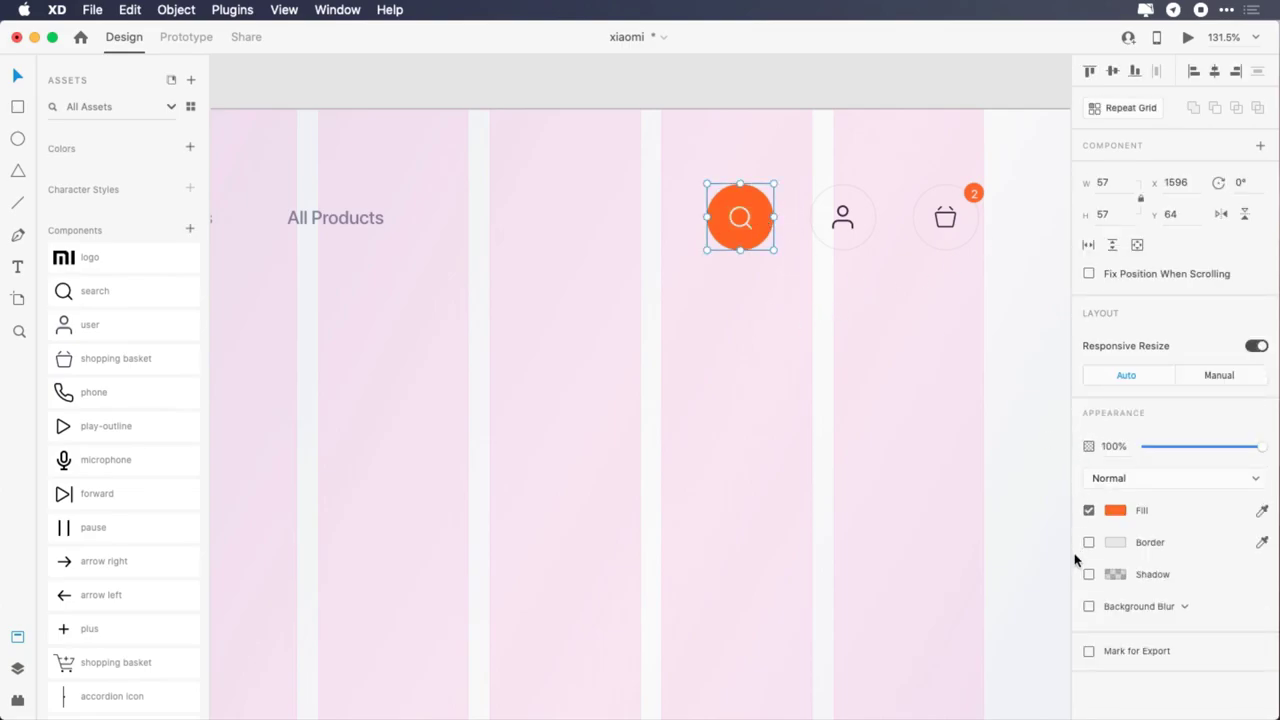
{"action": "left_click", "coordinate": [1089, 575]}
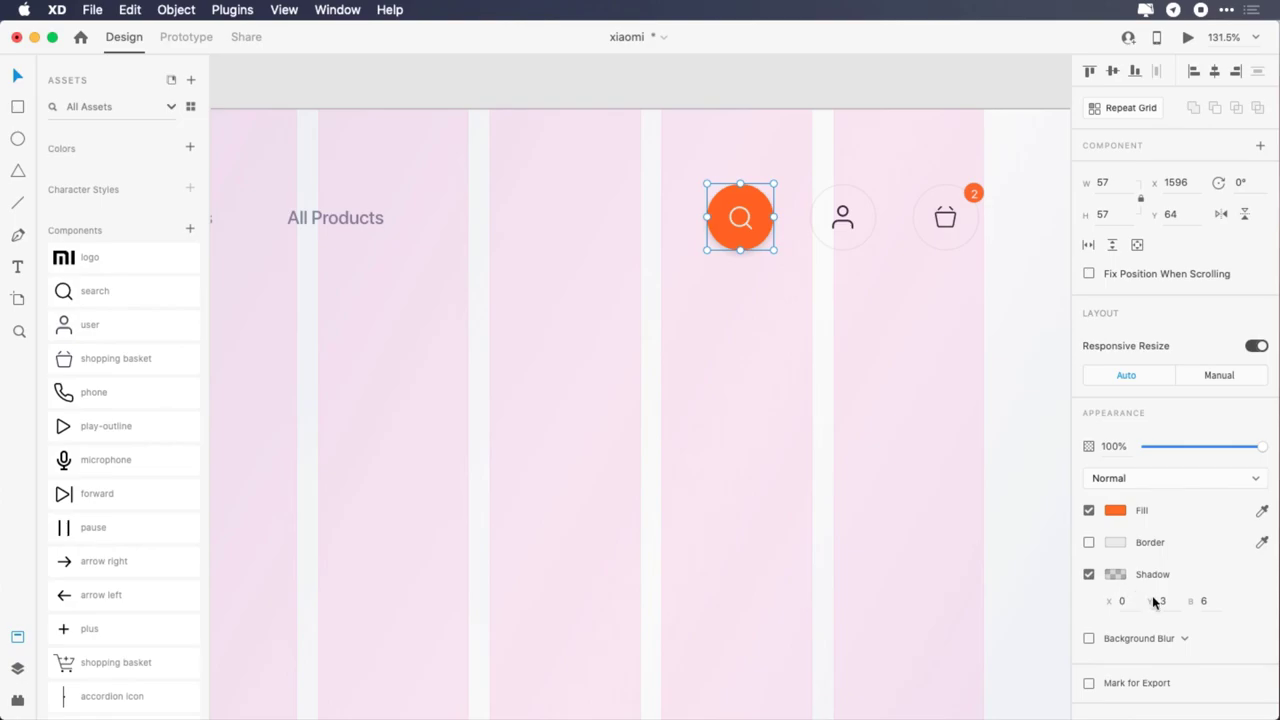
{"action": "type", "text": "10"}
{"action": "key", "text": "Tab"}
{"action": "type", "text": "36"}
{"action": "left_click", "coordinate": [1116, 574]}
{"action": "type", "text": "ff6"}
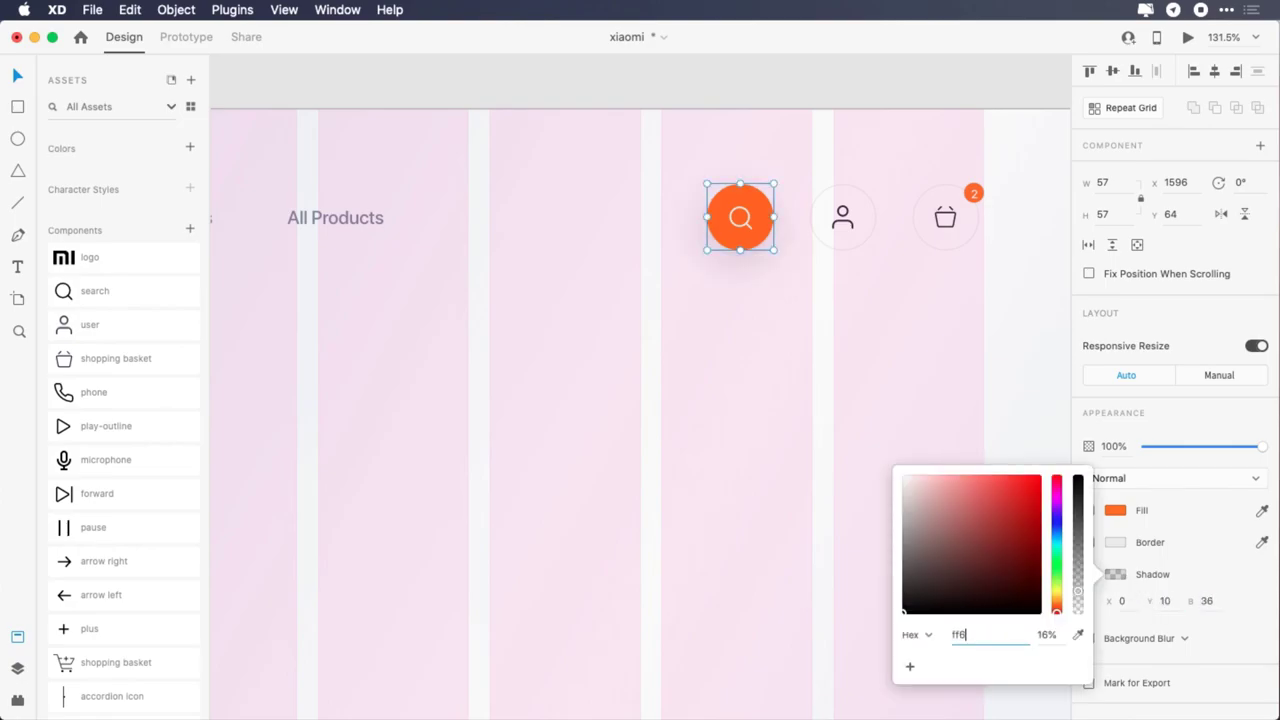
{"action": "type", "text": "b09"}
{"action": "key", "text": "Tab"}
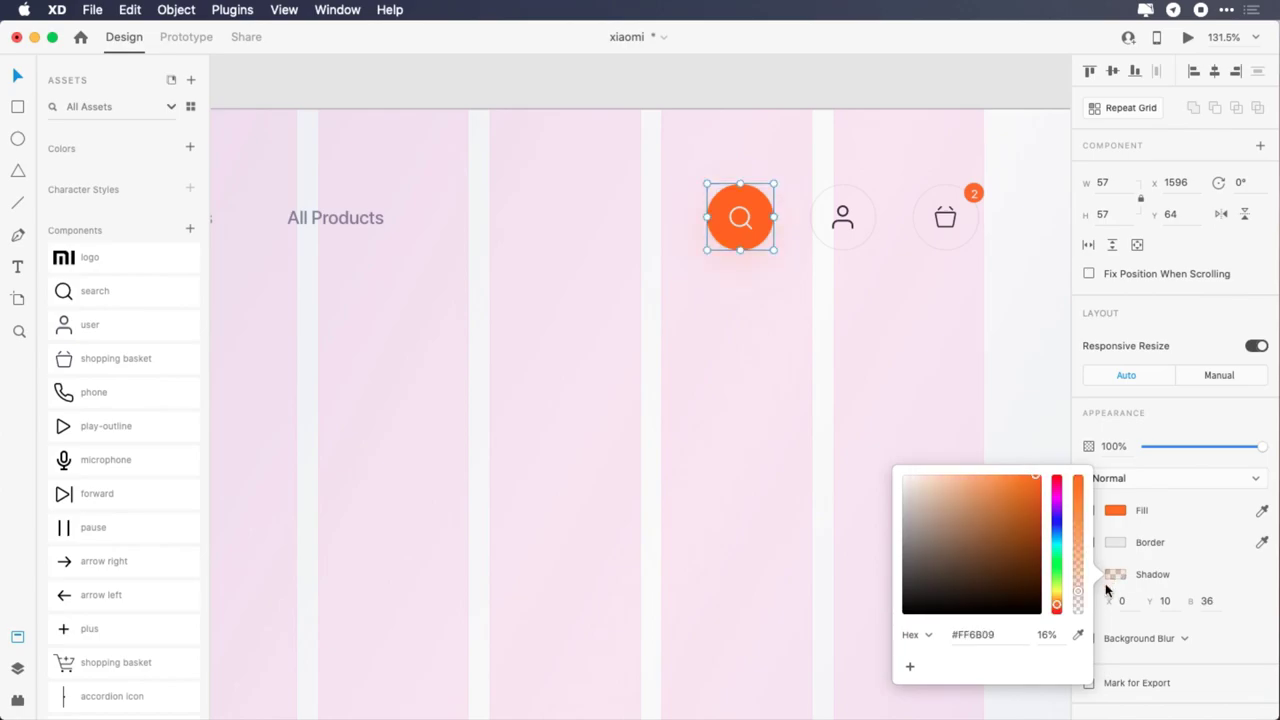
{"action": "type", "text": "26"}
{"action": "key", "text": "Return"}
{"action": "left_click", "coordinate": [1117, 575]}
- Draw a borderless white 64 × 64 circle under the logo at the first grid column and nudge it to Y 232
{"action": "key", "text": "e"}
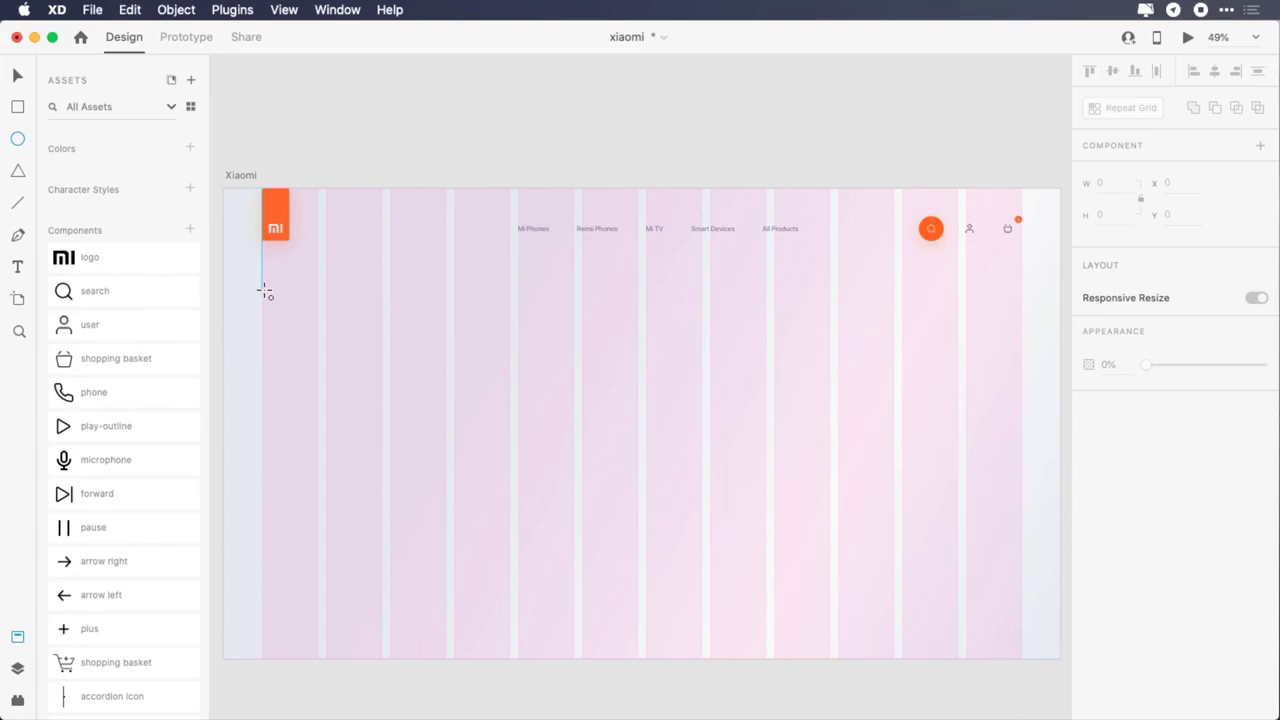
{"action": "left_click_drag", "start_coordinate": [260, 288], "coordinate": [286, 313]}
{"action": "left_click", "coordinate": [1106, 181]}
{"action": "type", "text": "64"}
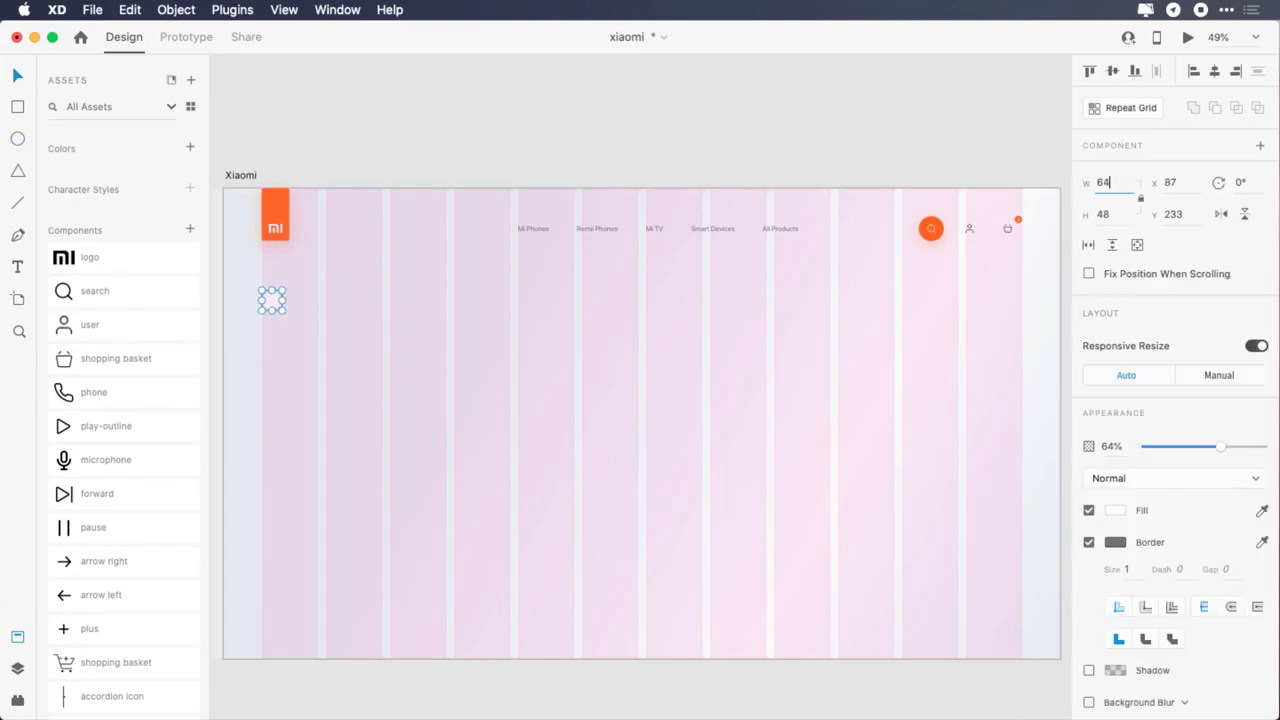
{"action": "key", "text": "Return"}
{"action": "left_click", "coordinate": [1089, 543]}
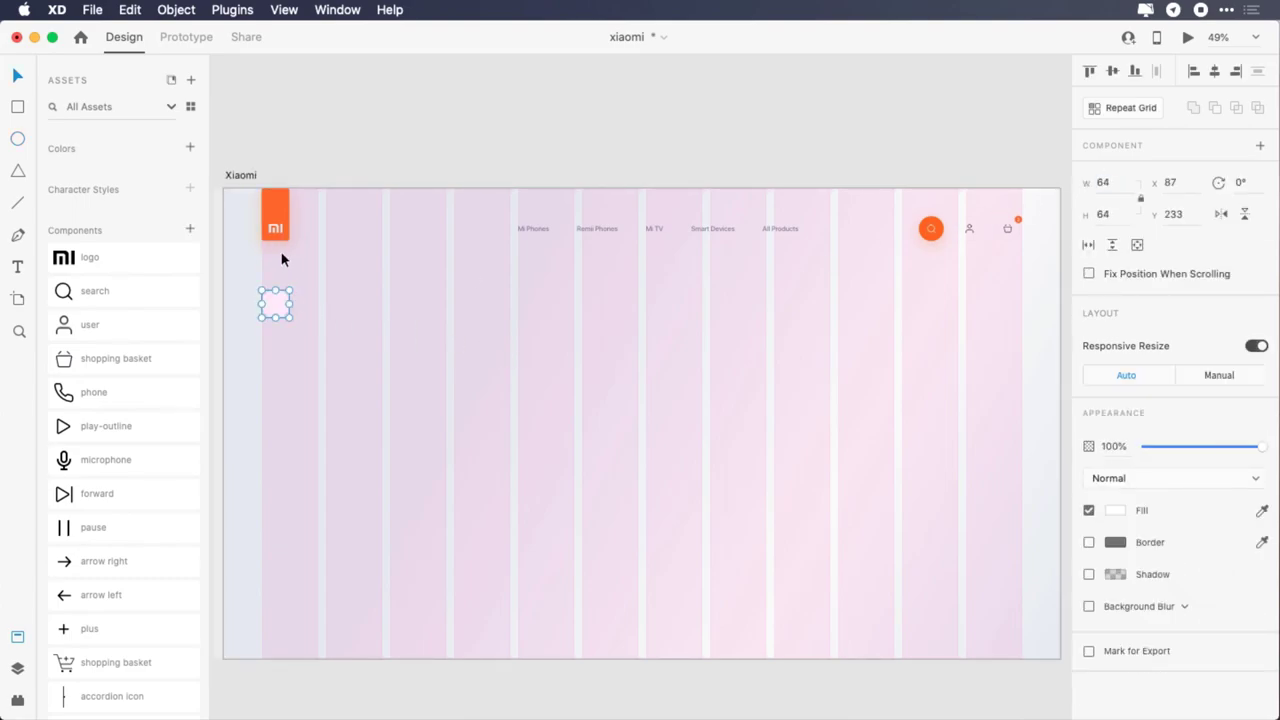
{"action": "key", "text": "Up"}
- Place the phone component on the white circle below the logo and center the two vertically and horizontally
{"action": "left_click_drag", "start_coordinate": [77, 407], "coordinate": [291, 292]}
{"action": "left_click", "coordinate": [1113, 70]}
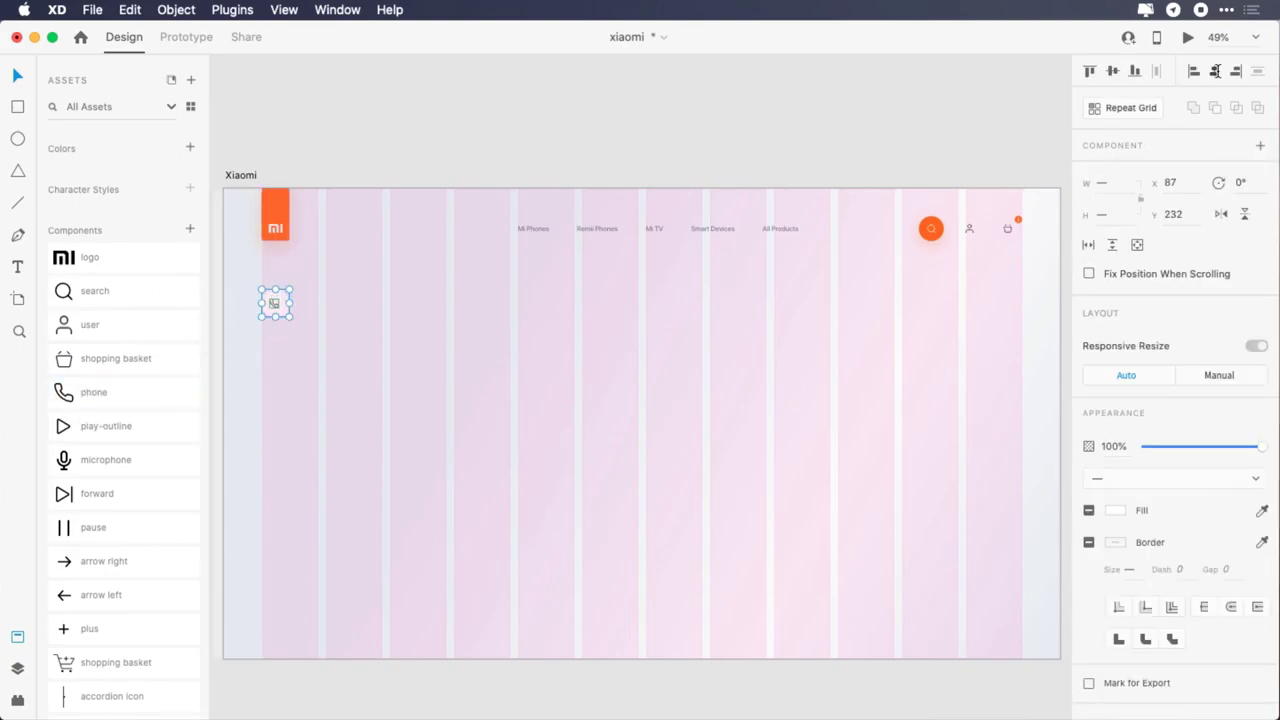
{"action": "left_click", "coordinate": [1215, 71]}
{"action": "left_click", "coordinate": [314, 334]}
- Set the phone icon's border color to #1F2634 and save that color as a swatch
{"action": "left_click", "coordinate": [275, 303]}
{"action": "left_click", "coordinate": [1118, 578]}
{"action": "type", "text": "1f"}
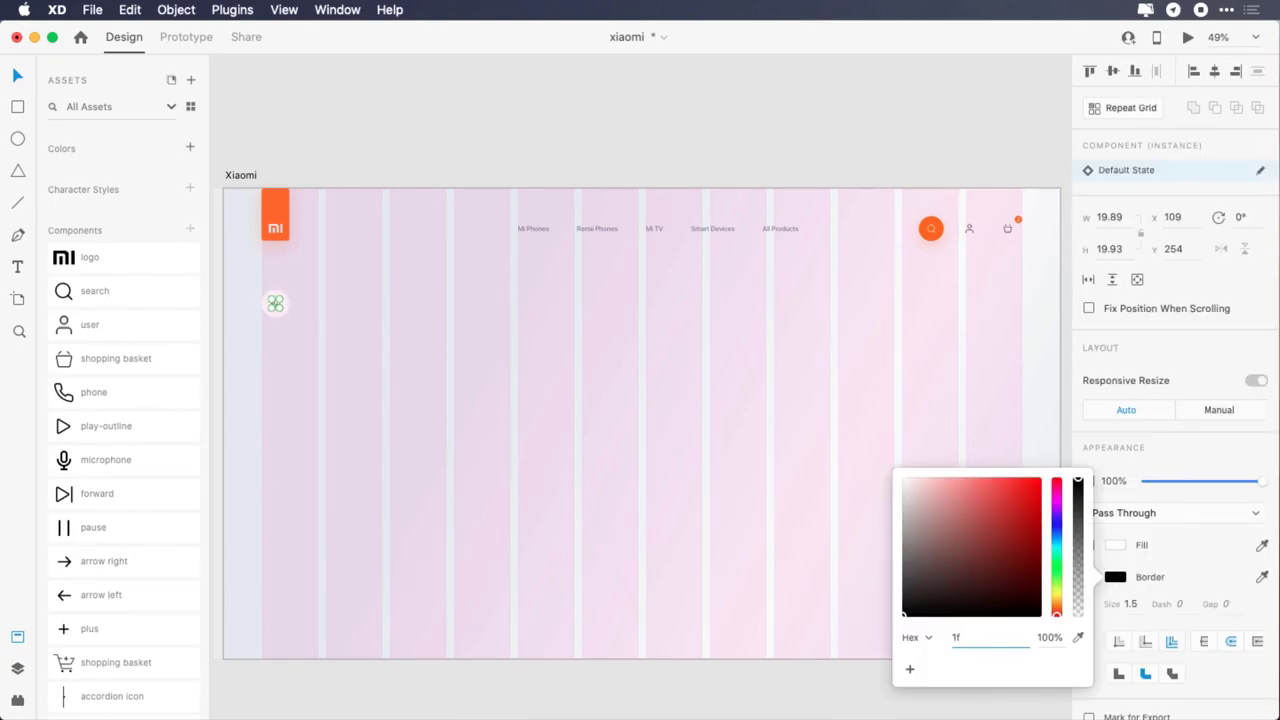
{"action": "type", "text": "2634"}
{"action": "key", "text": "Return"}
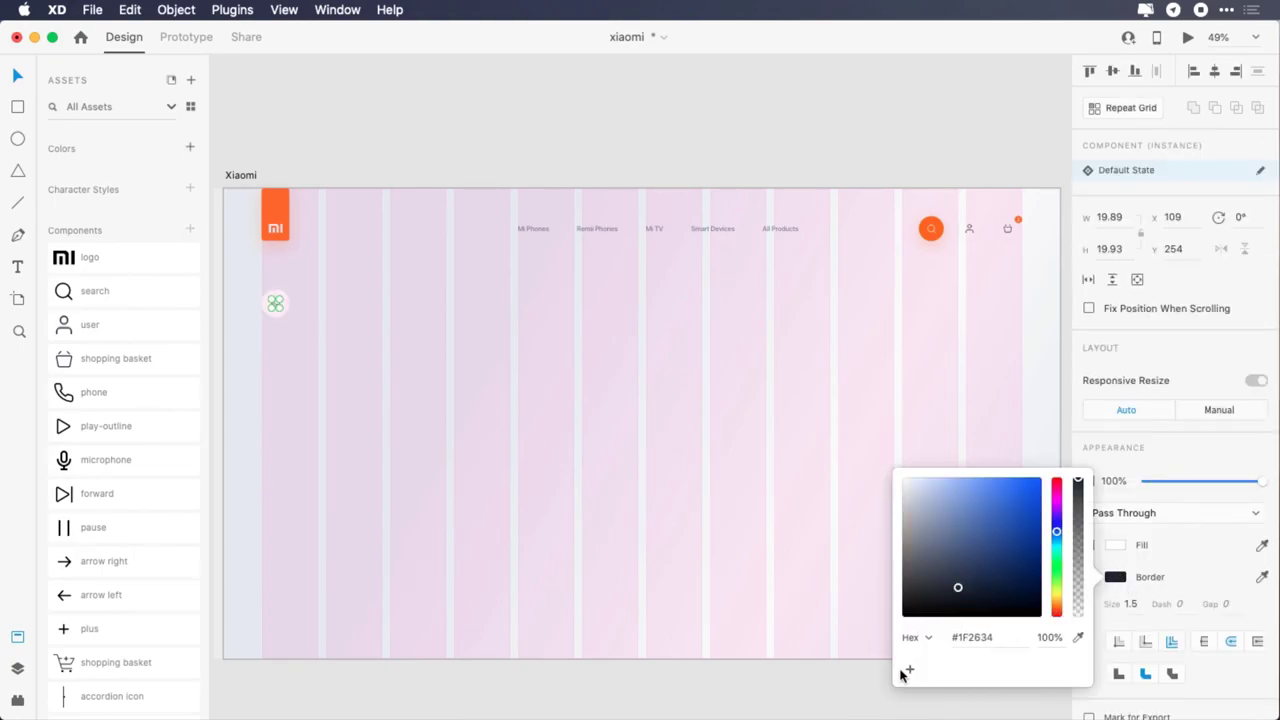
{"action": "left_click", "coordinate": [337, 316]}
- Duplicate the phone button directly below the original
{"action": "left_click_drag", "start_coordinate": [297, 284], "coordinate": [286, 350]}
{"action": "left_click_drag", "start_coordinate": [286, 353], "coordinate": [286, 356]}
{"action": "left_click", "coordinate": [284, 368]}
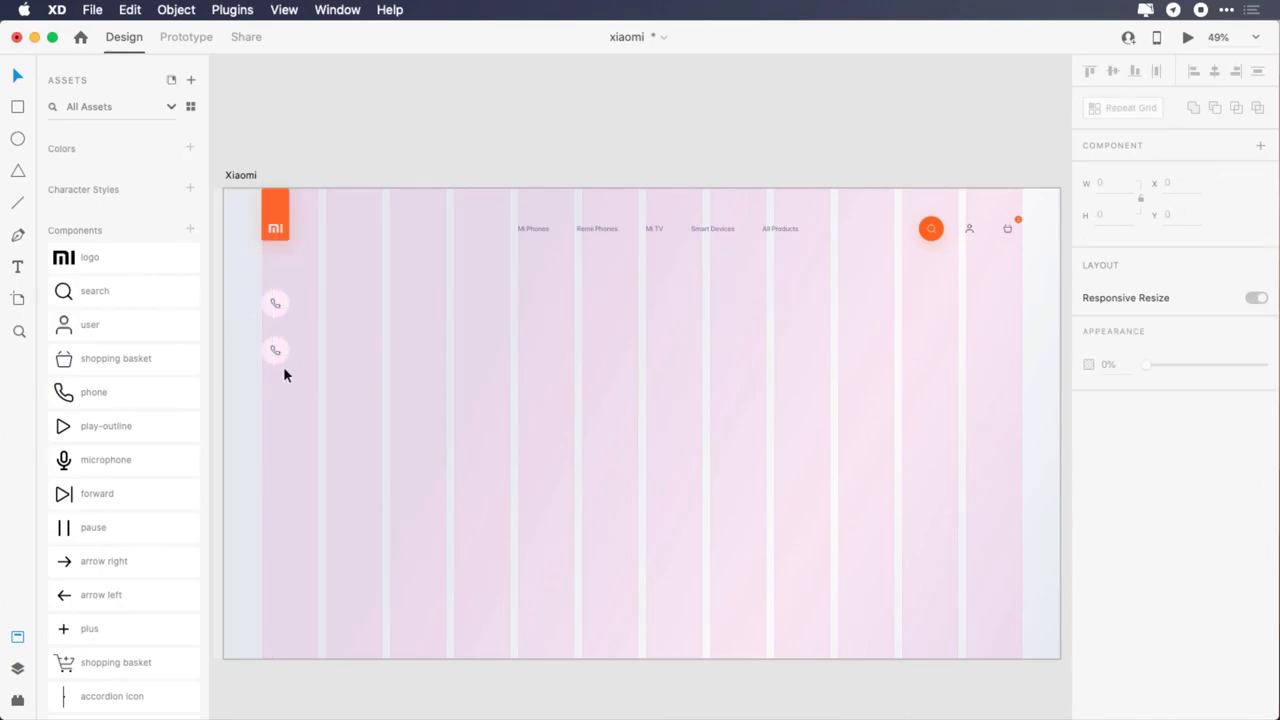
- Replace the copied phone icon with the play-outline component, color its border #1F2634 and center it on the circle
{"action": "left_click", "coordinate": [277, 352]}
{"action": "left_click_drag", "start_coordinate": [111, 423], "coordinate": [272, 350]}
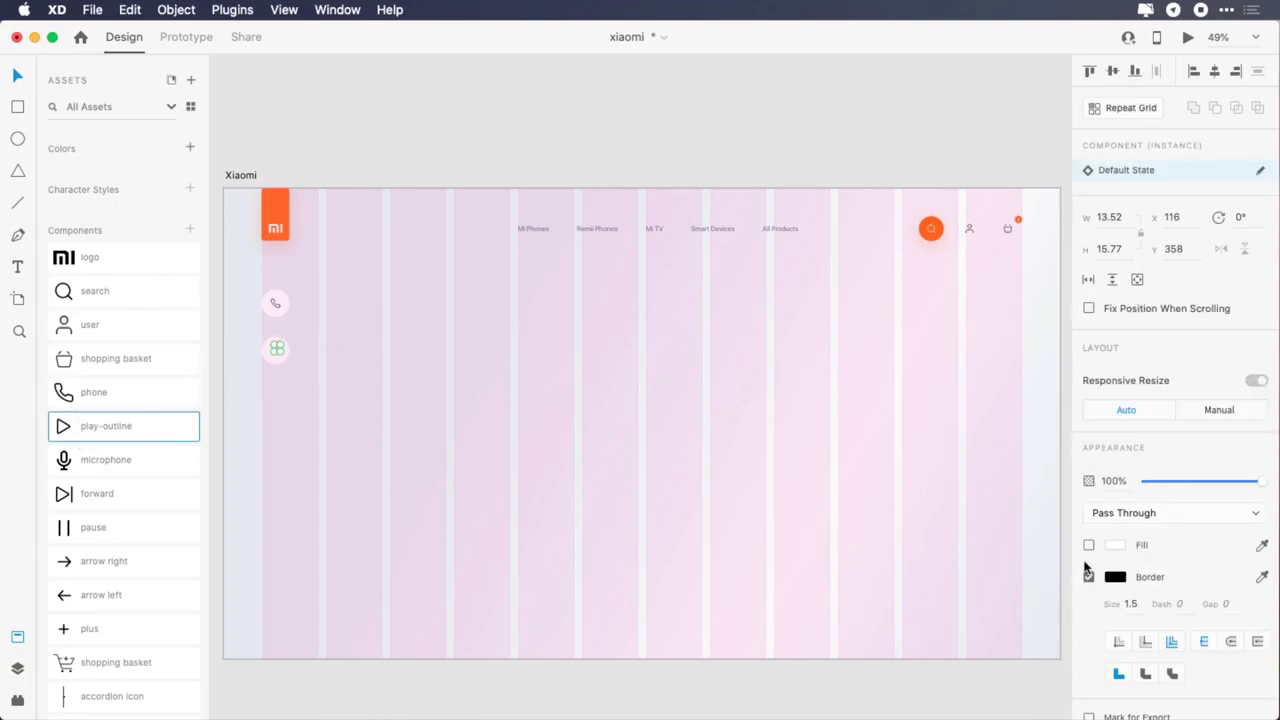
{"action": "left_click", "coordinate": [1114, 577]}
{"action": "left_click", "coordinate": [926, 669]}
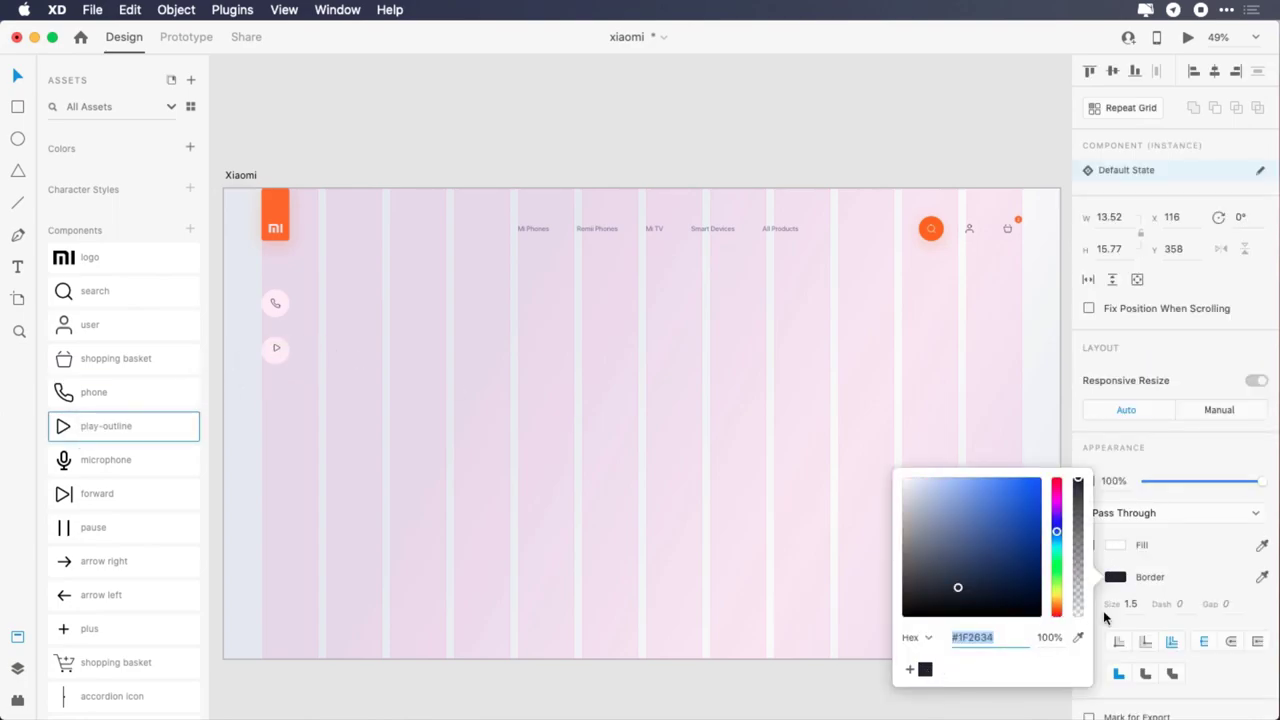
{"action": "left_click", "coordinate": [1125, 581]}
{"action": "left_click_drag", "start_coordinate": [300, 330], "coordinate": [282, 397]}
{"action": "left_click", "coordinate": [1215, 71]}
{"action": "left_click", "coordinate": [294, 358]}
- Place the microphone component on the third side circle, give it a dark fill and center it
{"action": "left_click_drag", "start_coordinate": [106, 459], "coordinate": [281, 448]}
{"action": "left_click", "coordinate": [1115, 545]}
{"action": "left_click", "coordinate": [1215, 71]}
{"action": "left_click", "coordinate": [312, 393]}
- Place the forward component on the fourth side circle, center it and apply the same dark border color as the other icons
{"action": "left_click_drag", "start_coordinate": [97, 493], "coordinate": [275, 444]}
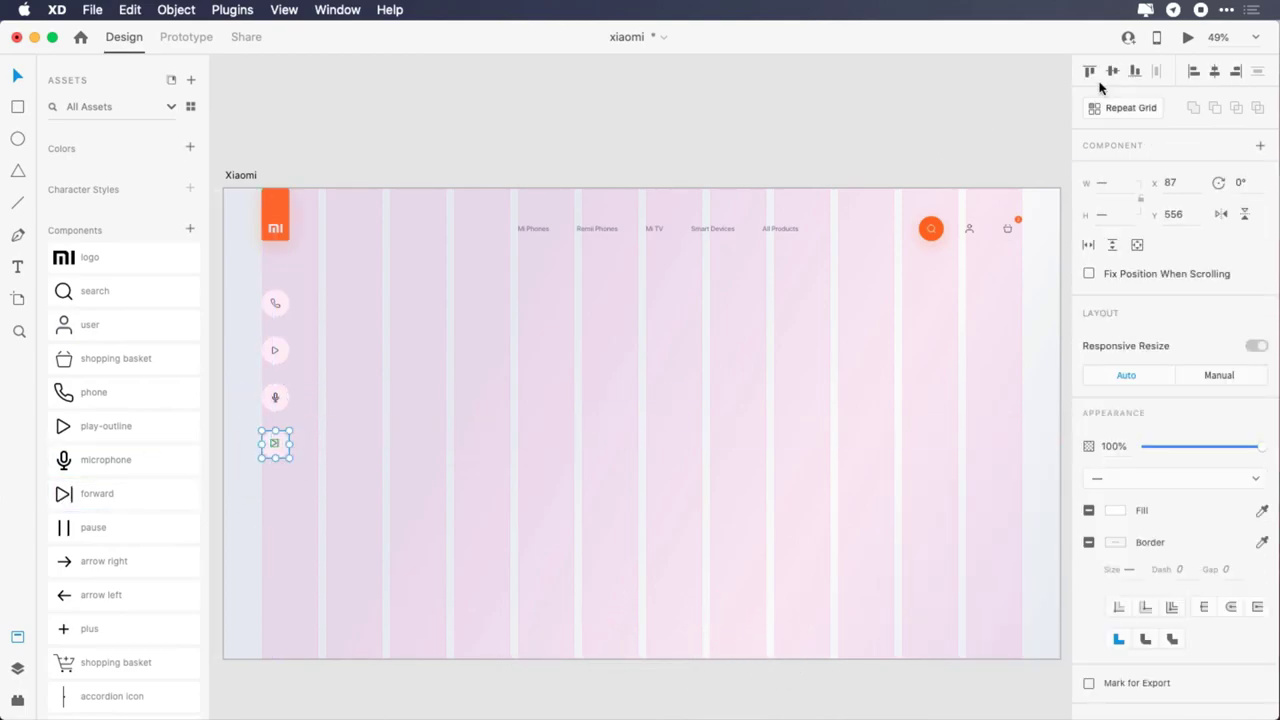
{"action": "left_click", "coordinate": [304, 433]}
{"action": "left_click", "coordinate": [276, 445]}
{"action": "left_click", "coordinate": [1119, 578]}
{"action": "key", "text": "super+v"}
{"action": "key", "text": "Return"}
{"action": "left_click", "coordinate": [298, 457]}
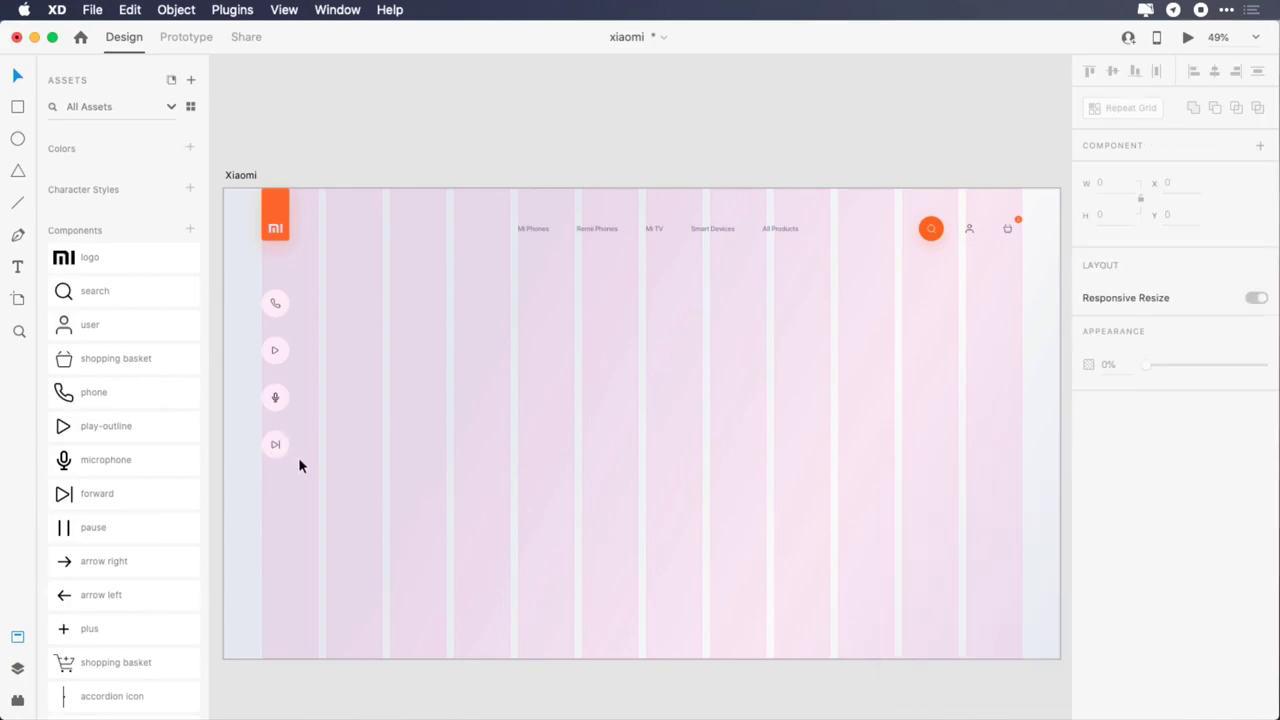
- Add a fifth side circle below the forward button with a centered pause component in the same dark border color
{"action": "left_click_drag", "start_coordinate": [288, 447], "coordinate": [287, 492]}
{"action": "mouse_move", "coordinate": [140, 523]}
{"action": "left_mouse_down"}
{"action": "mouse_move", "coordinate": [273, 492]}
{"action": "mouse_move", "coordinate": [672, 566]}
{"action": "left_mouse_up"}
{"action": "left_click", "coordinate": [1115, 578]}
{"action": "key", "text": "super+v"}
{"action": "key", "text": "Return"}
{"action": "left_click", "coordinate": [298, 483]}
{"action": "left_click", "coordinate": [1213, 75]}
{"action": "left_click", "coordinate": [308, 515]}
- Draw a 944 × 80 rectangle below the side buttons, remove its border and fill it with orange #FF6B00
{"action": "key", "text": "r"}
{"action": "left_click", "coordinate": [1090, 574]}
{"action": "left_click", "coordinate": [1114, 542]}
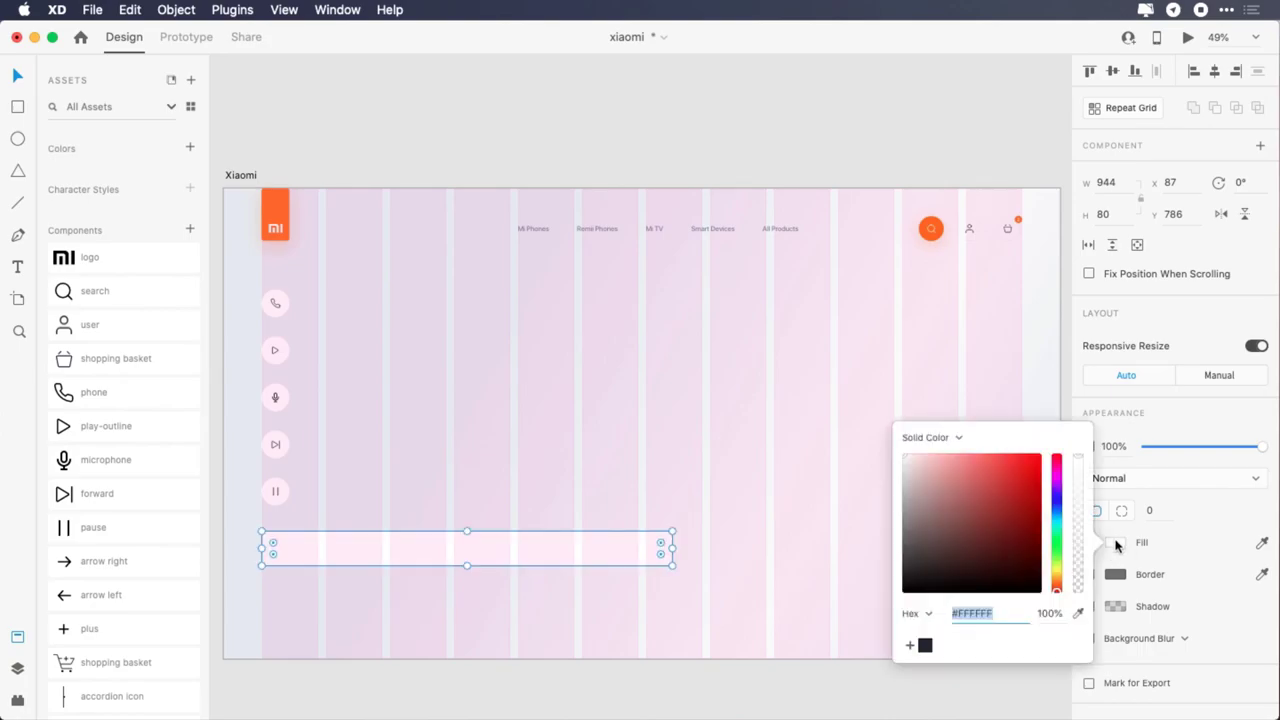
{"action": "type", "text": "ff6b00"}
{"action": "key", "text": "Return"}
- Round only the orange bar's two right corners with a radius of 22 and nudge the bar up slightly
{"action": "left_click_drag", "start_coordinate": [662, 543], "coordinate": [659, 555]}
{"action": "left_click", "coordinate": [1188, 510]}
{"action": "type", "text": "22"}
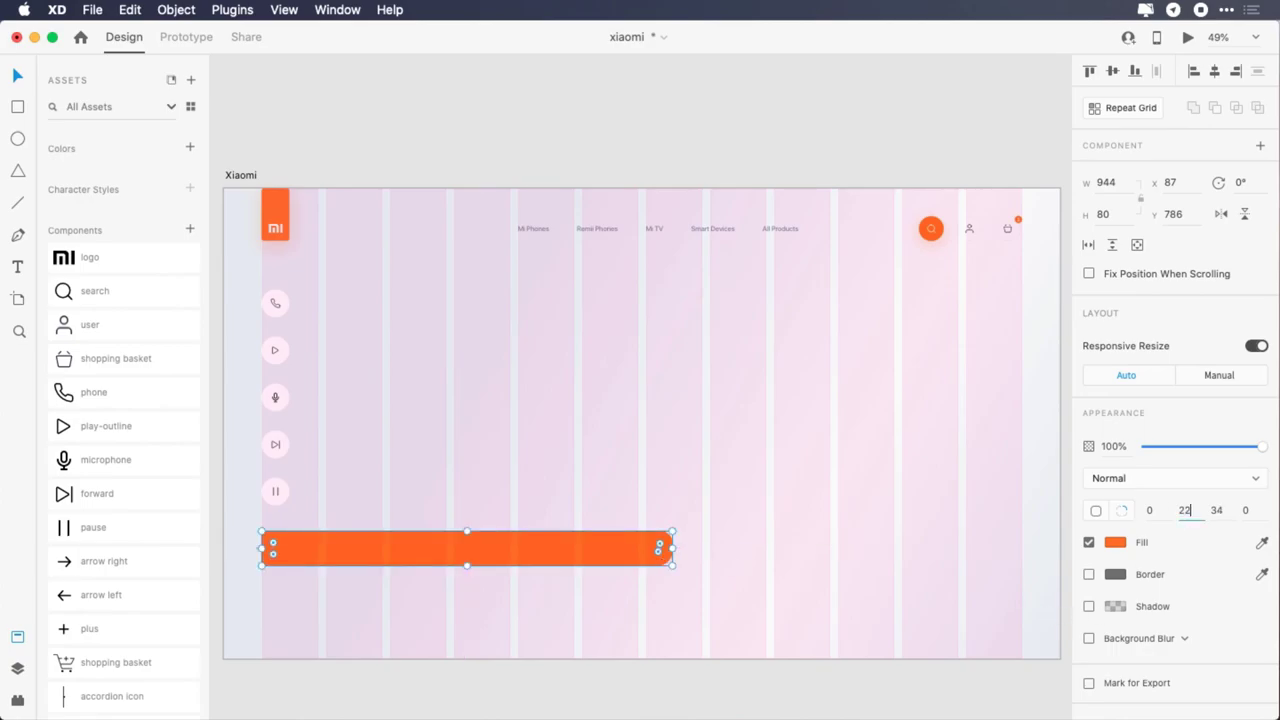
{"action": "left_click", "coordinate": [1219, 508]}
{"action": "type", "text": "22"}
{"action": "key", "text": "Return"}
{"action": "key", "text": "Up"}
{"action": "key", "text": "Up"}
- Add the text "Previous product" in SF Pro Display Regular, size 16, at the left end of the orange bar
{"action": "key", "text": "t"}
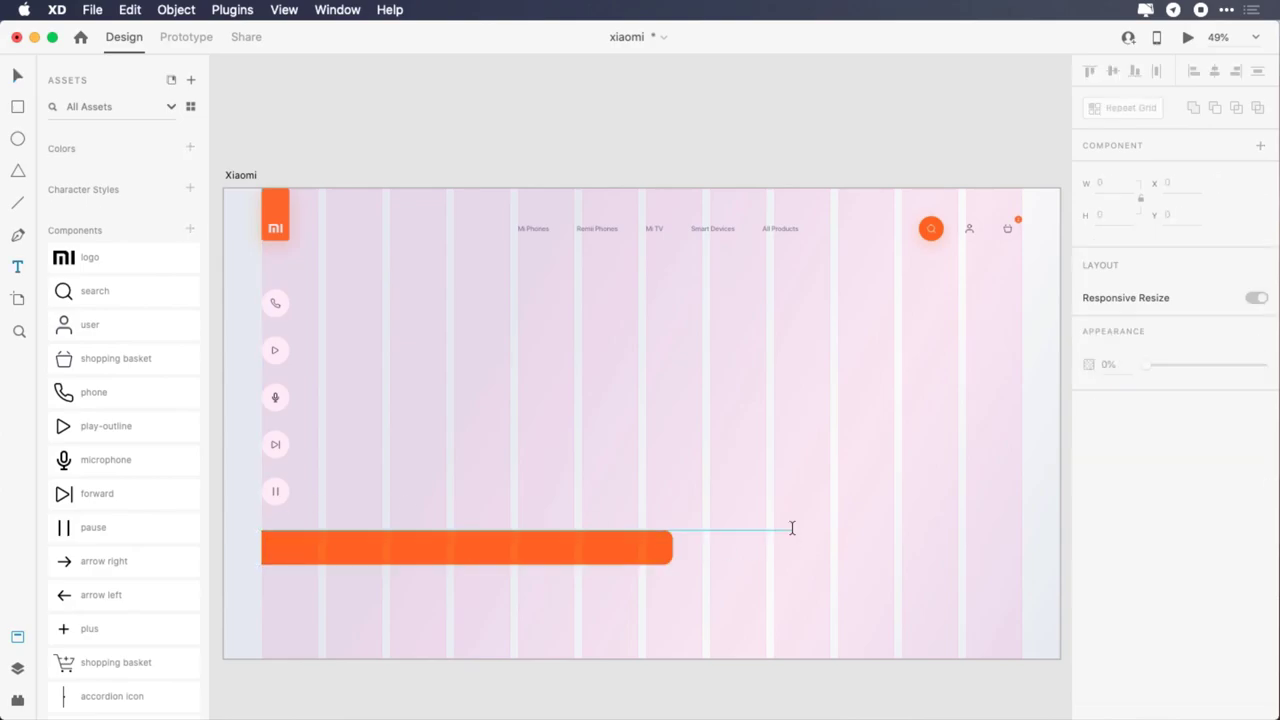
{"action": "left_click", "coordinate": [279, 547]}
{"action": "key", "text": "Escape"}
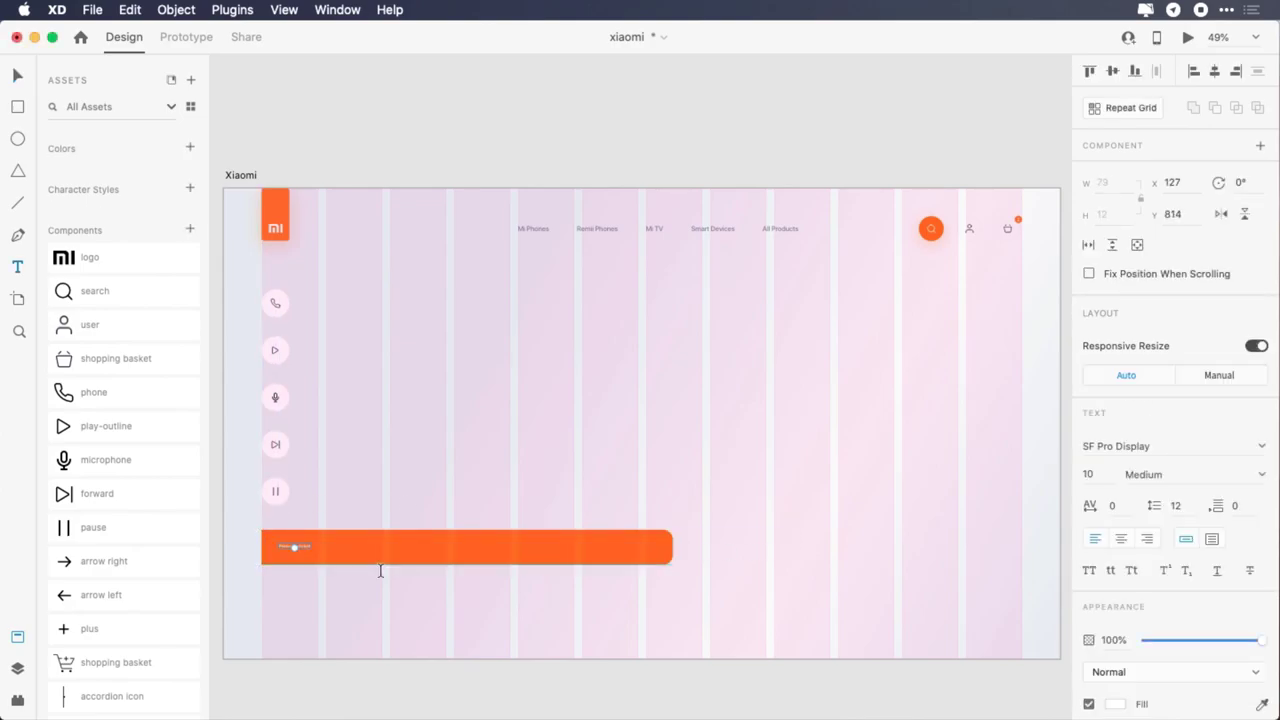
{"action": "left_click", "coordinate": [1090, 472]}
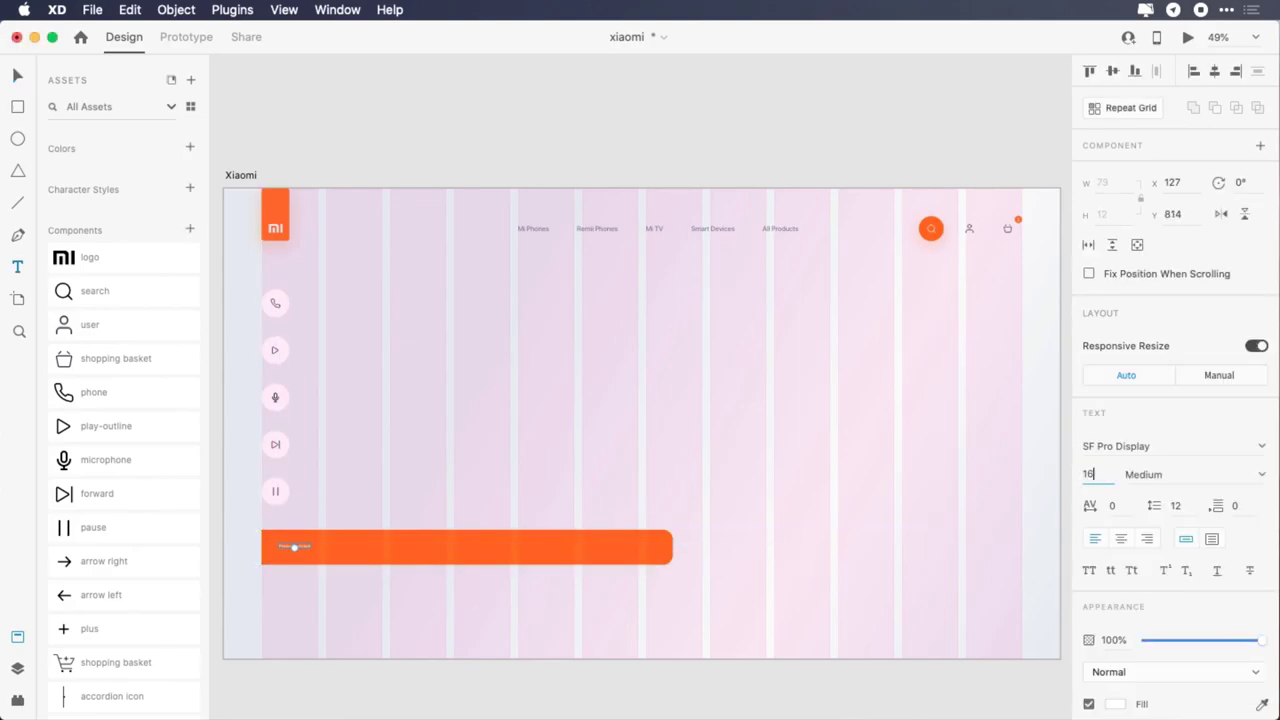
{"action": "type", "text": "16"}
{"action": "key", "text": "Tab"}
{"action": "key", "text": "Up"}
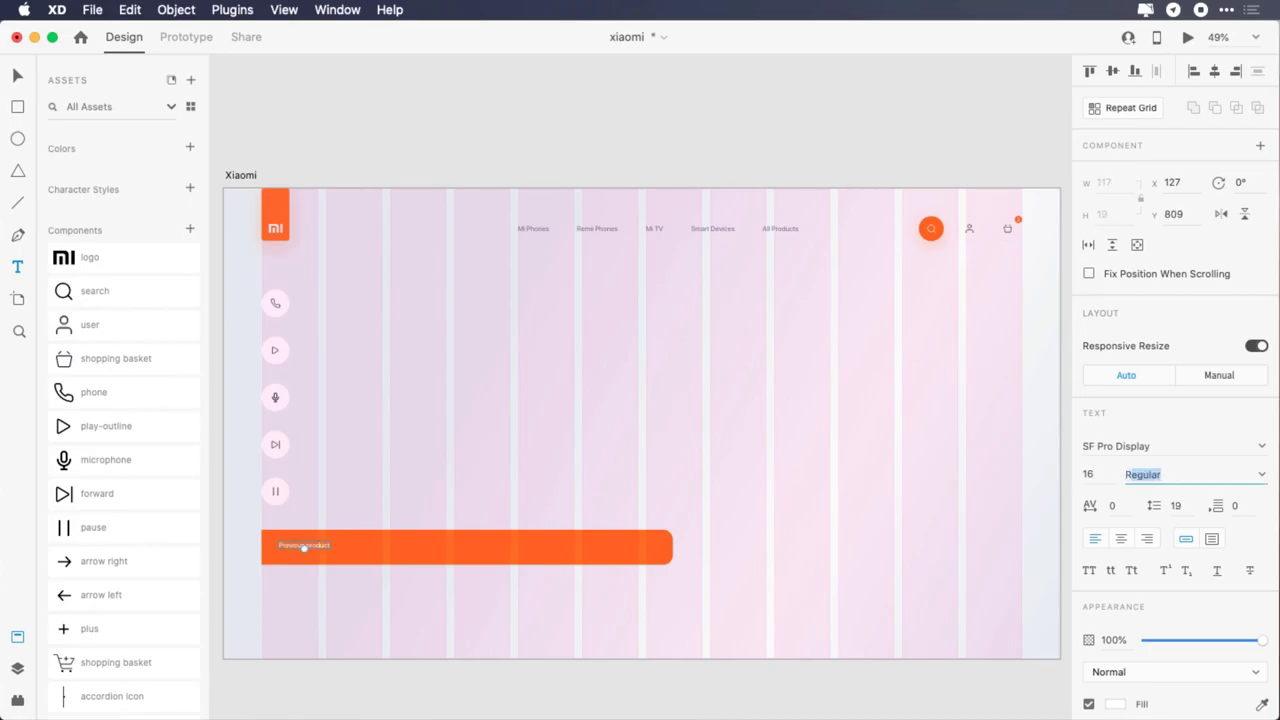
{"action": "key", "text": "Return"}
{"action": "key", "text": "v"}
{"action": "mouse_move", "coordinate": [291, 546]}
{"action": "left_mouse_down"}
{"action": "mouse_move", "coordinate": [275, 549]}
{"action": "mouse_move", "coordinate": [351, 558]}
{"action": "left_mouse_up"}
- Draw a 50 × 50 white circle without a border and place it just right of the "Previous product" text
{"action": "key", "text": "e"}
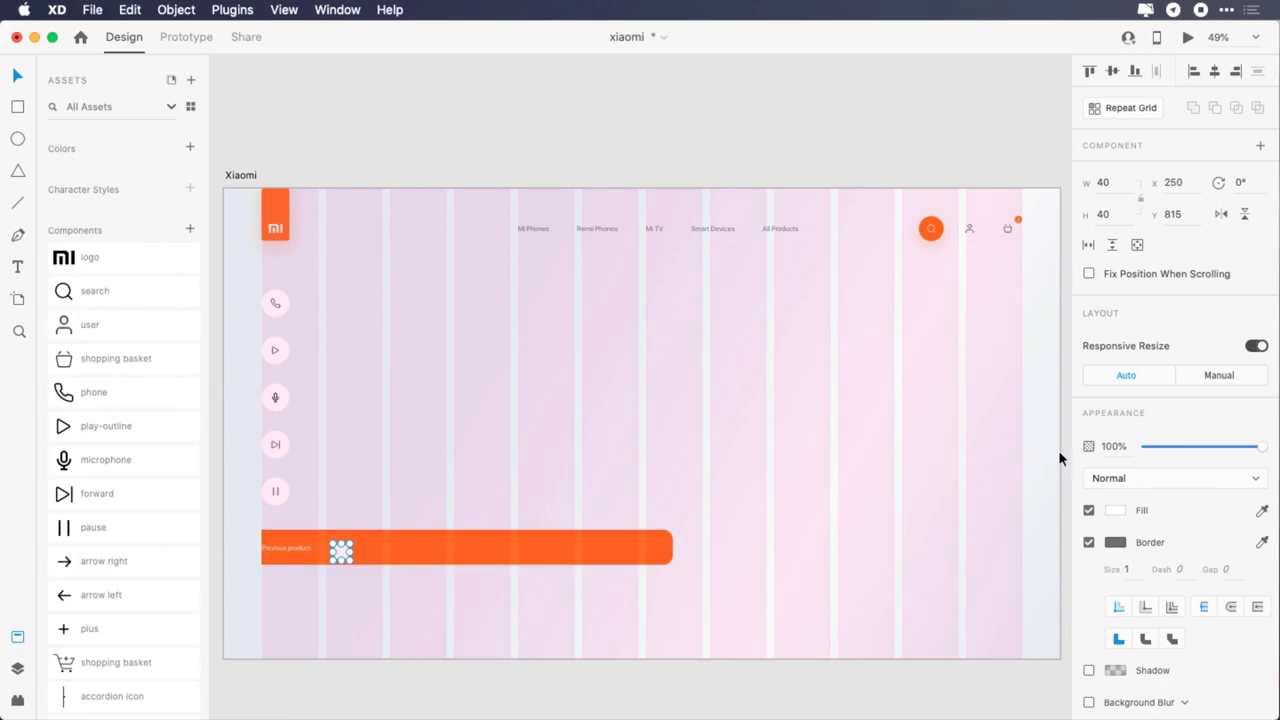
{"action": "left_click", "coordinate": [1103, 182]}
{"action": "type", "text": "50"}
{"action": "key", "text": "Return"}
{"action": "left_click", "coordinate": [1088, 543]}
{"action": "left_click_drag", "start_coordinate": [333, 548], "coordinate": [319, 548]}
{"action": "key", "text": "shift+Right"}
{"action": "key", "text": "shift+Right"}
- Place the arrow left component on the white circle, color it #FF6B09 and center it
{"action": "left_click", "coordinate": [134, 589]}
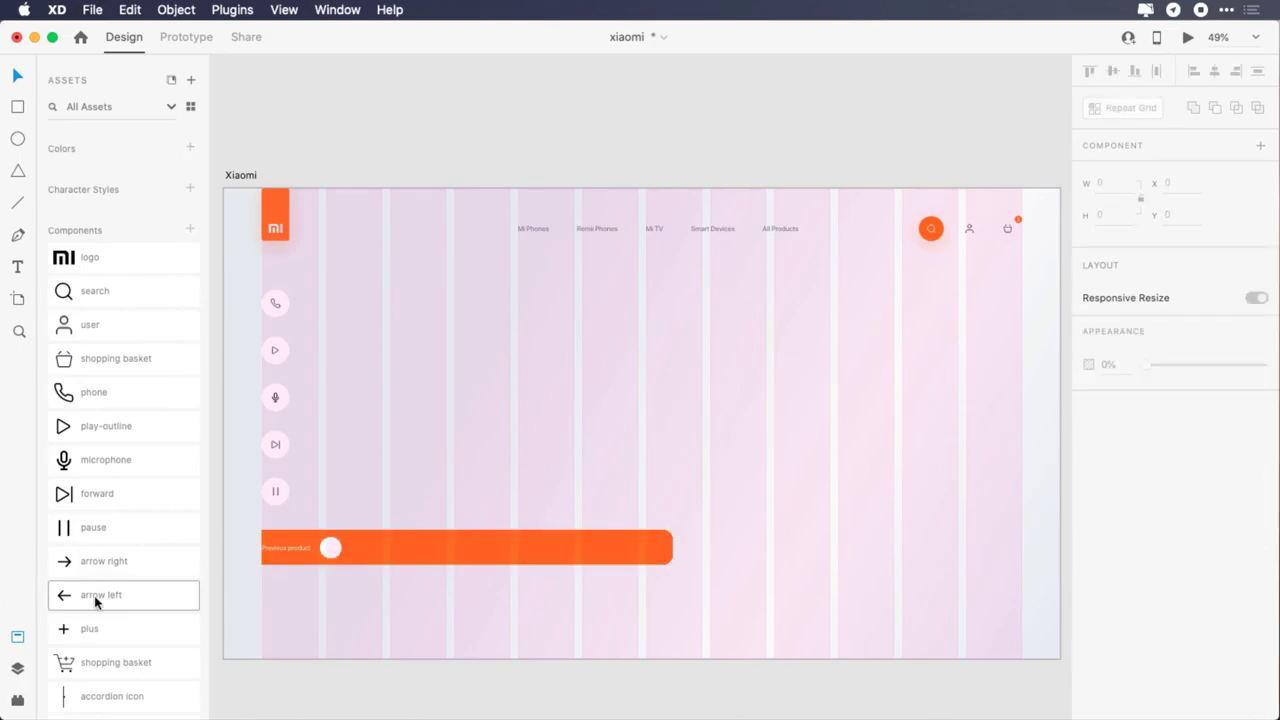
{"action": "left_click_drag", "start_coordinate": [95, 601], "coordinate": [331, 548]}
{"action": "left_click", "coordinate": [1118, 546]}
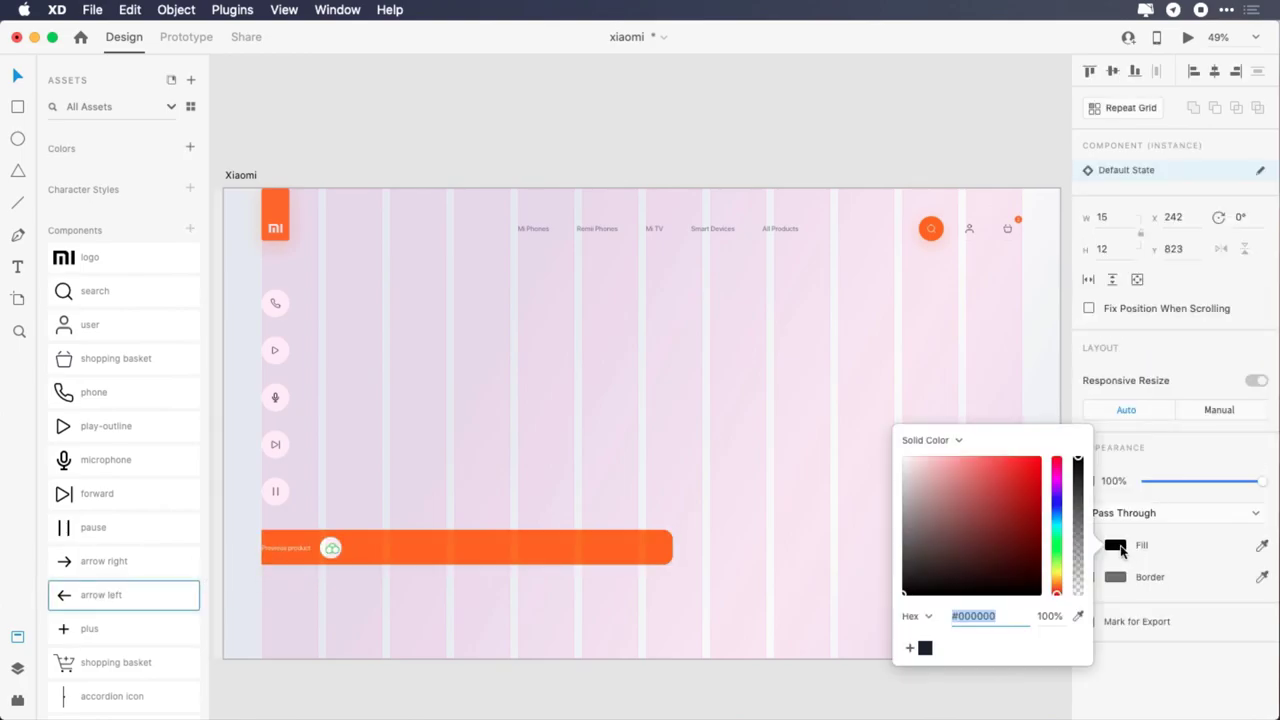
{"action": "type", "text": "ff6b09"}
{"action": "key", "text": "Return"}
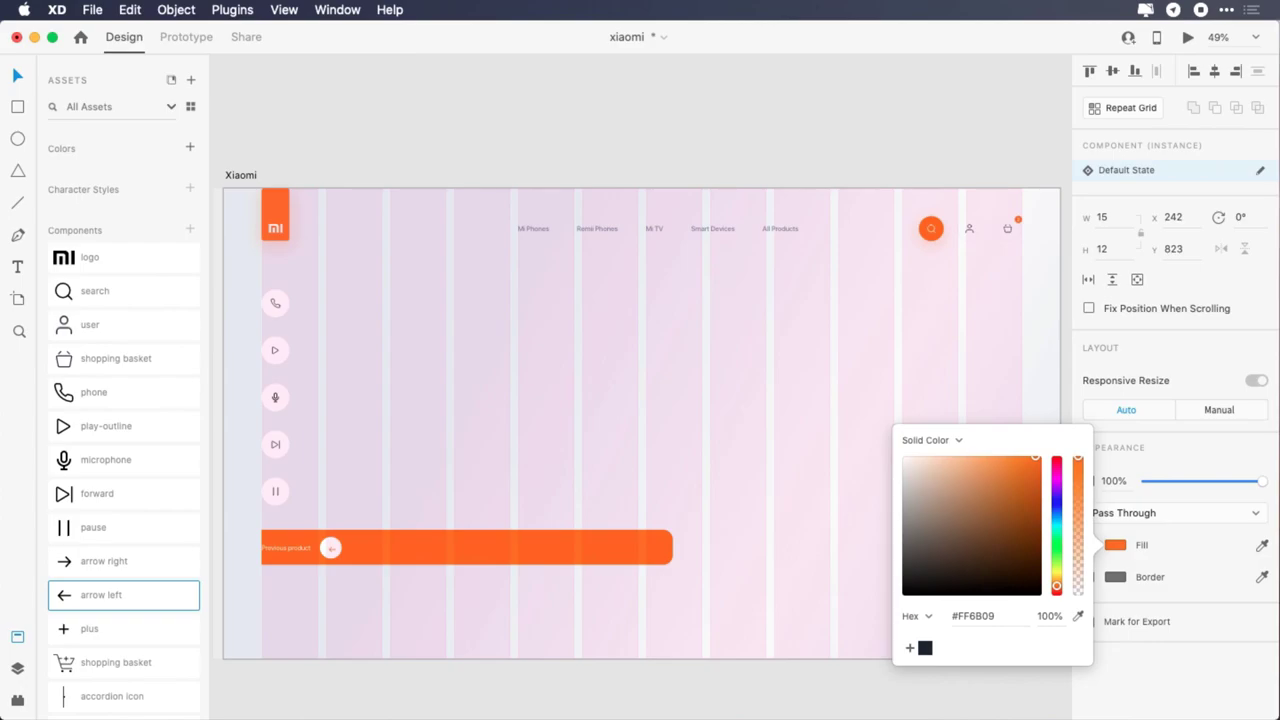
{"action": "left_click", "coordinate": [326, 540], "text": "shift"}
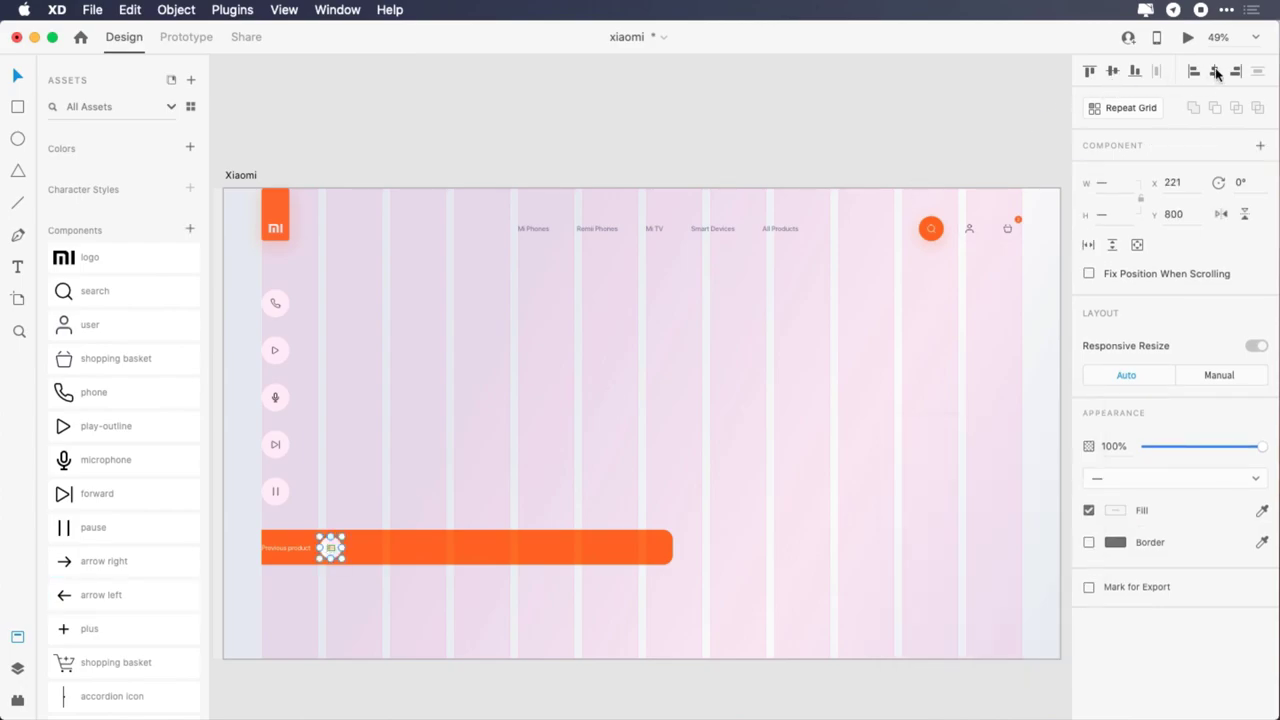
- Copy the "Previous product" text to the right end of the orange bar and change the copy to "Mi Smart Bend 4"
{"action": "left_click", "coordinate": [300, 546]}
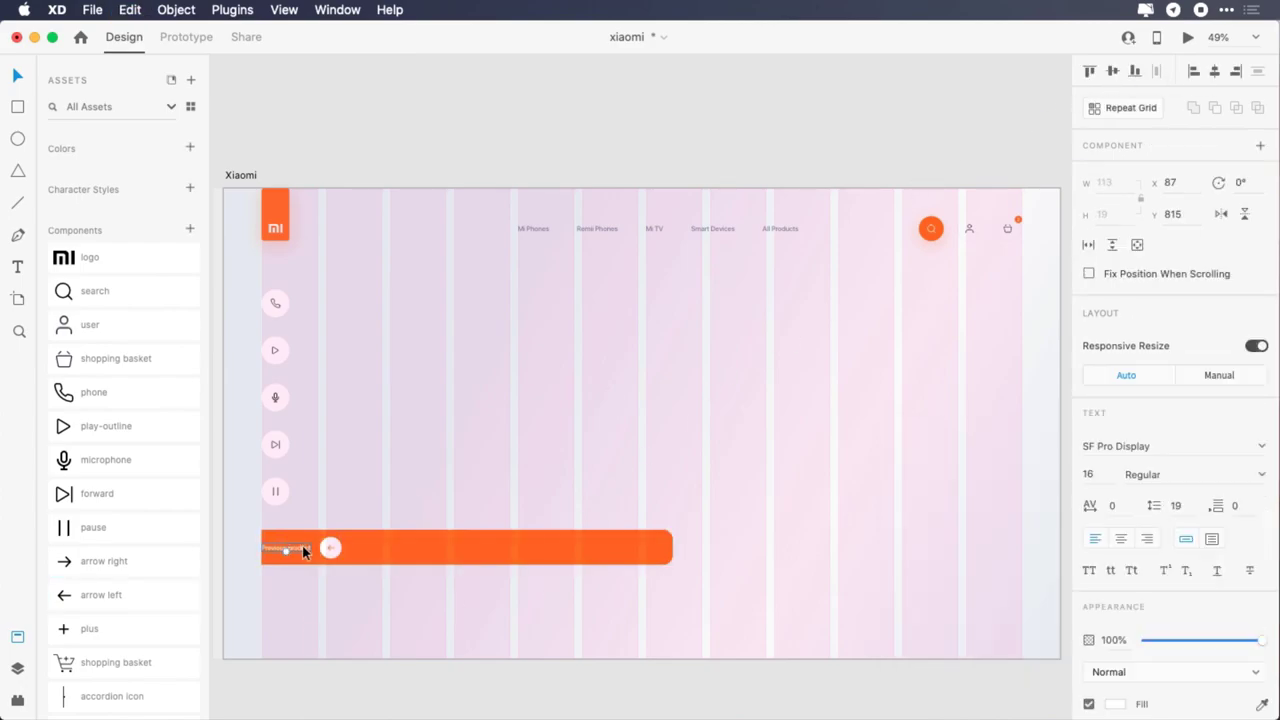
{"action": "left_click_drag", "start_coordinate": [302, 544], "coordinate": [632, 543]}
{"action": "double_click", "coordinate": [632, 546]}
{"action": "type", "text": "Ne"}
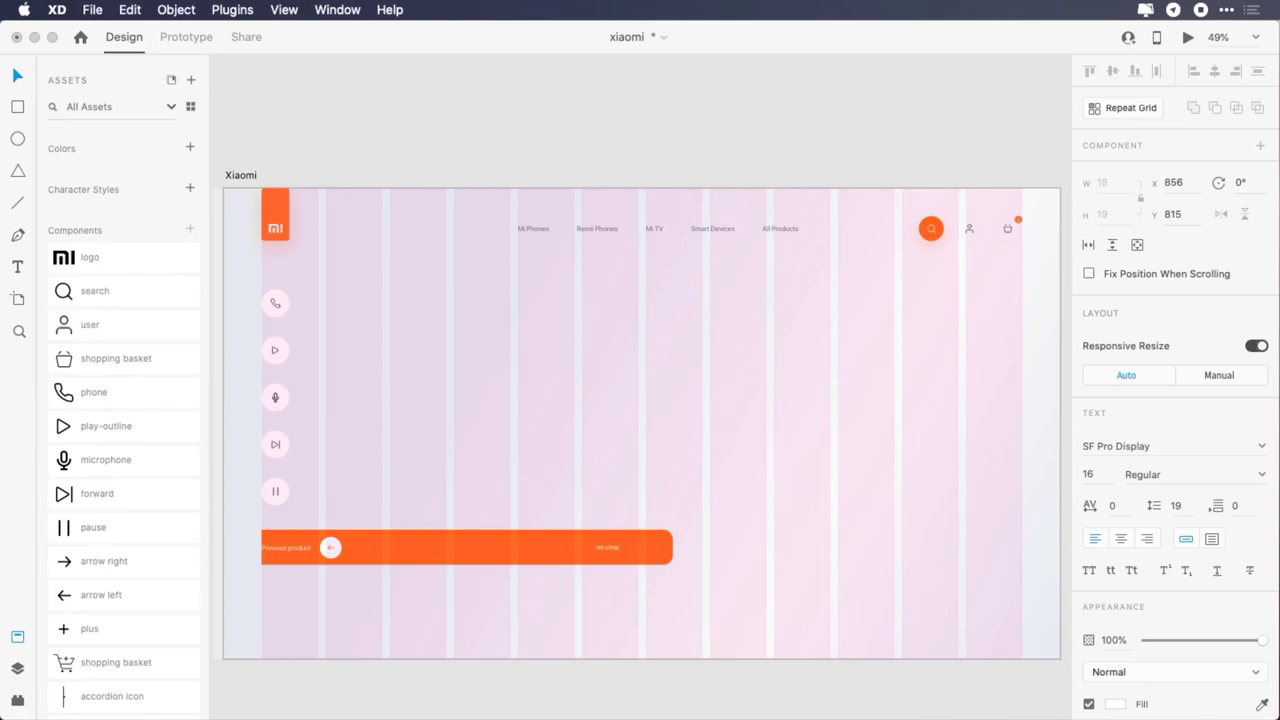
{"action": "key", "text": "Escape"}
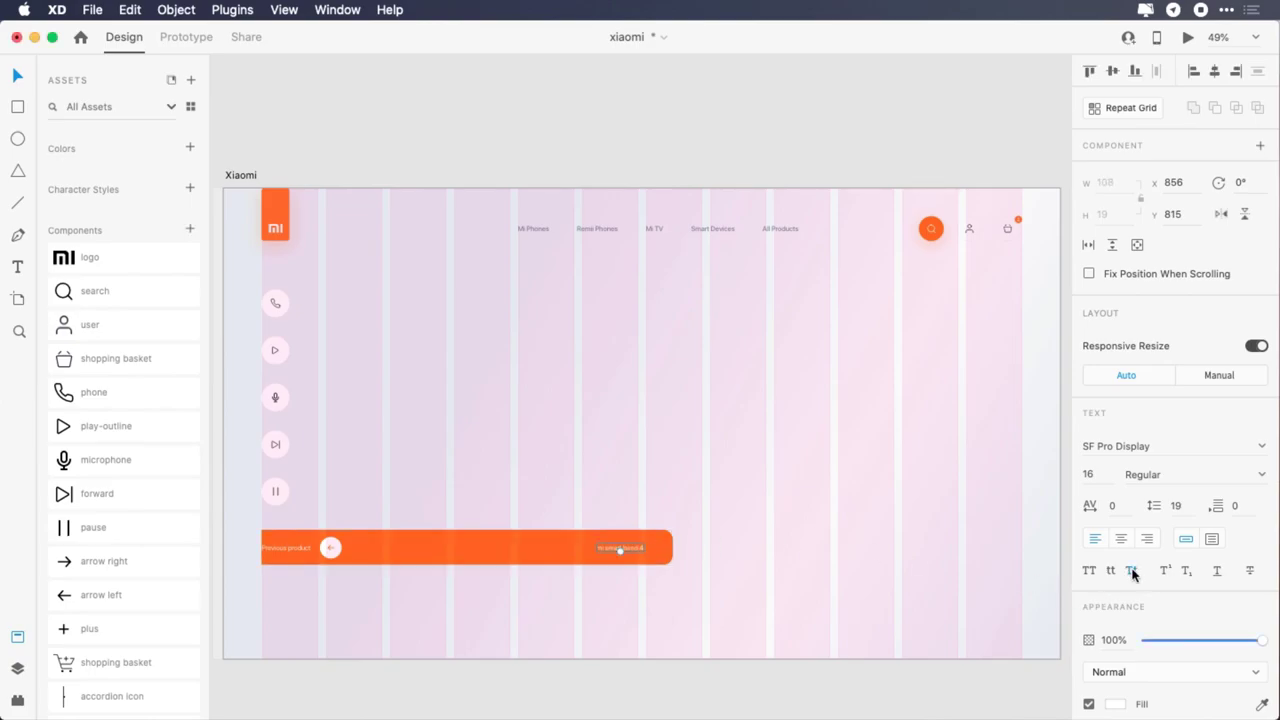
{"action": "left_click_drag", "start_coordinate": [655, 552], "coordinate": [632, 533]}
- Copy the white circle to the left of "Mi Smart Bend 4" and center an arrow right component on it, colored #FF6B09
{"action": "left_click_drag", "start_coordinate": [331, 547], "coordinate": [595, 540]}
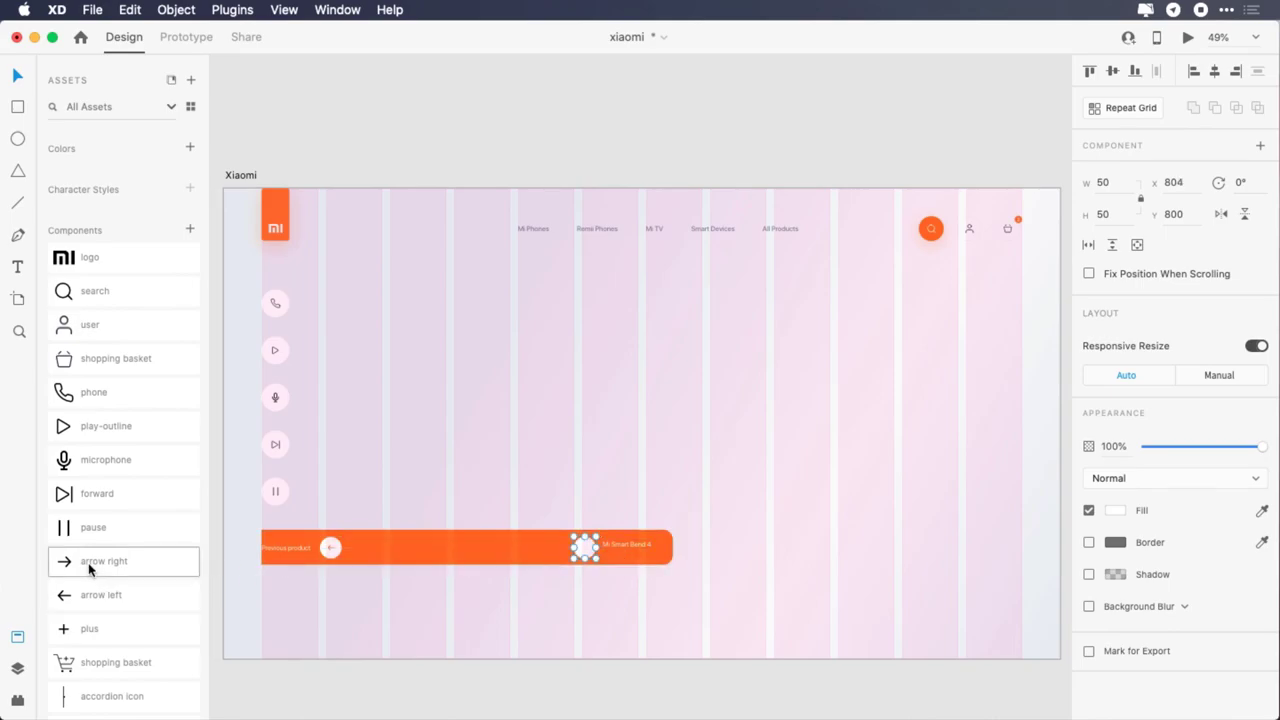
{"action": "left_click_drag", "start_coordinate": [91, 566], "coordinate": [584, 548]}
{"action": "left_click", "coordinate": [1115, 545]}
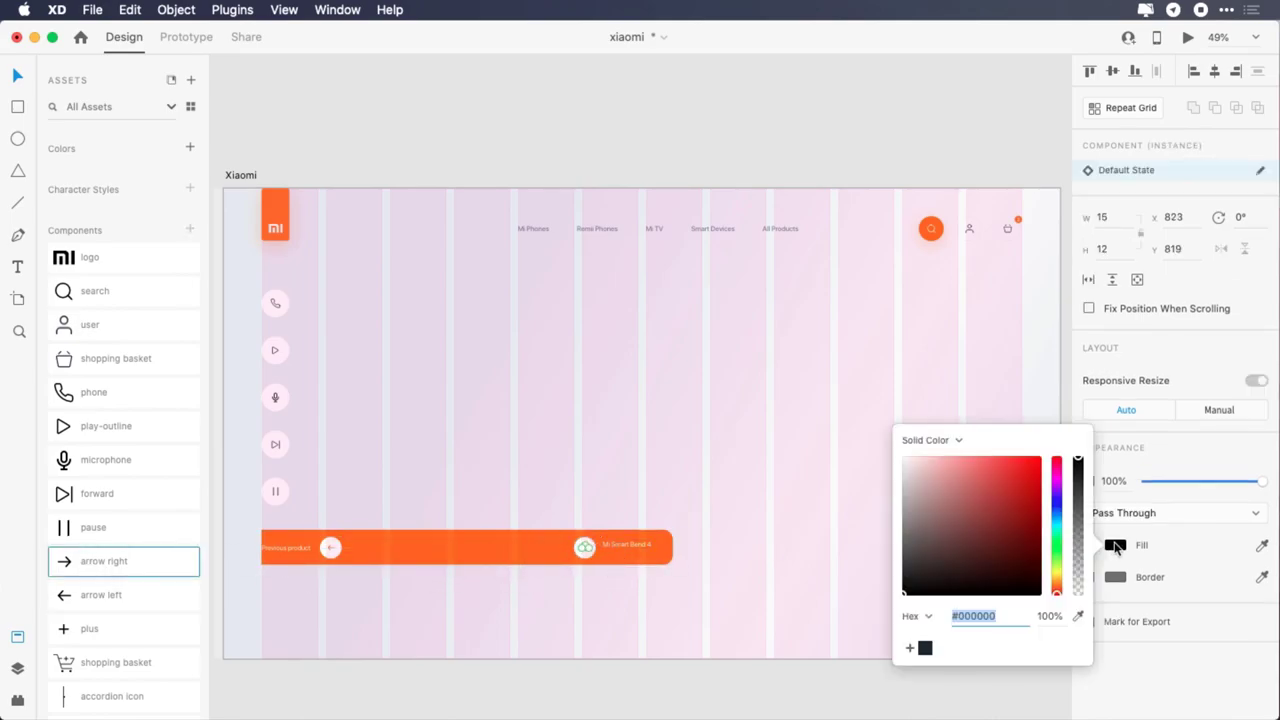
{"action": "type", "text": "ff6b09"}
{"action": "key", "text": "Return"}
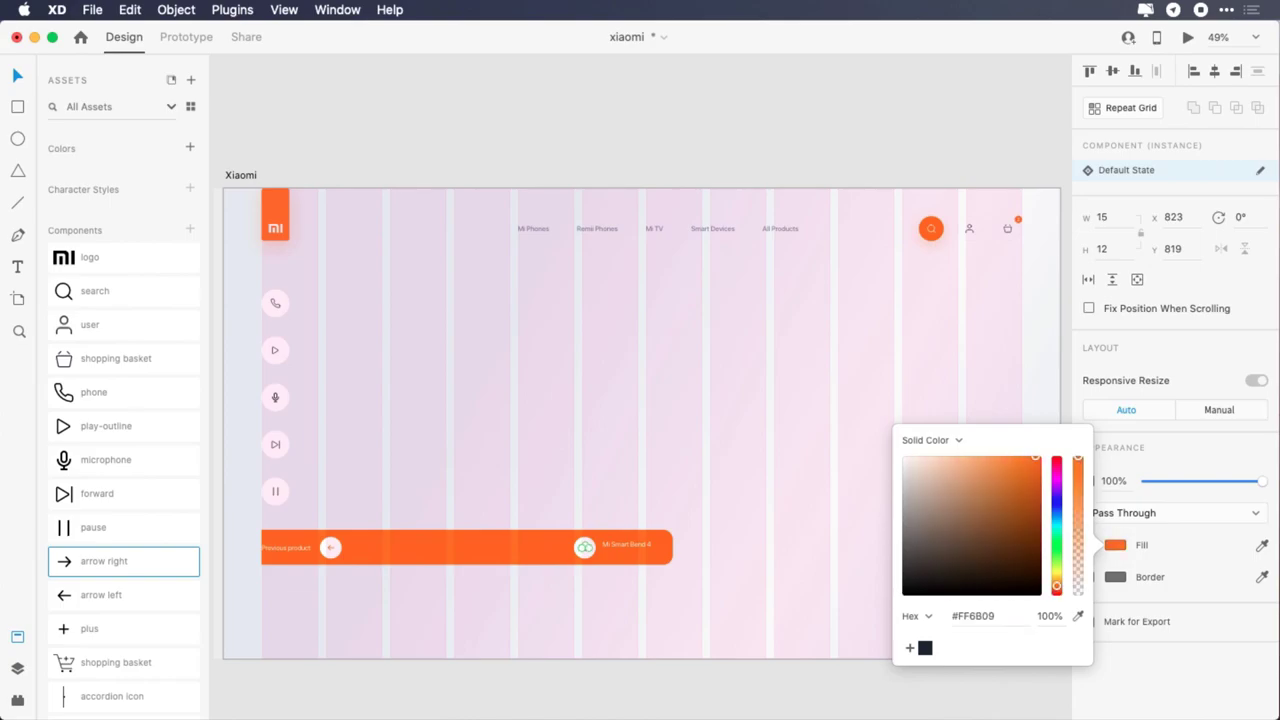
{"action": "left_click", "coordinate": [1123, 546]}
{"action": "left_click", "coordinate": [587, 555], "text": "shift"}
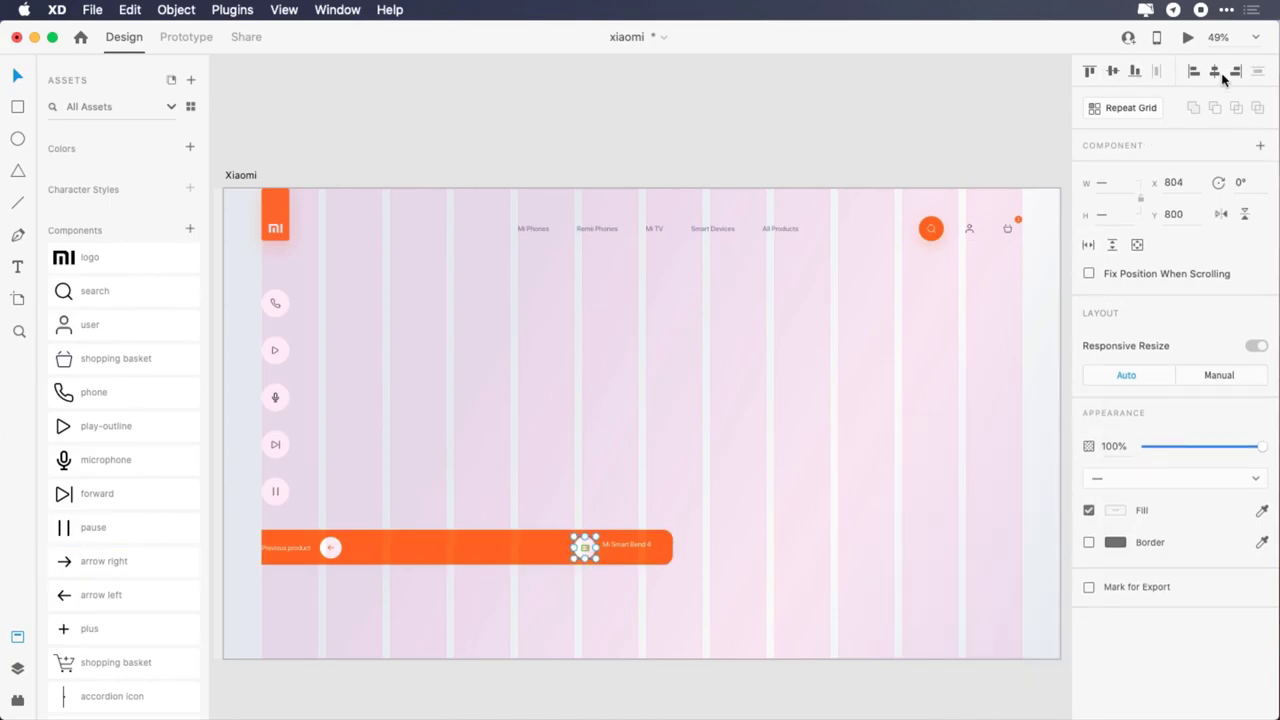
- Add the text "Next product" below "Mi Smart Bend 4"
{"action": "key", "text": "t"}
{"action": "left_click", "coordinate": [602, 558]}
{"action": "type", "text": "Next produ"}
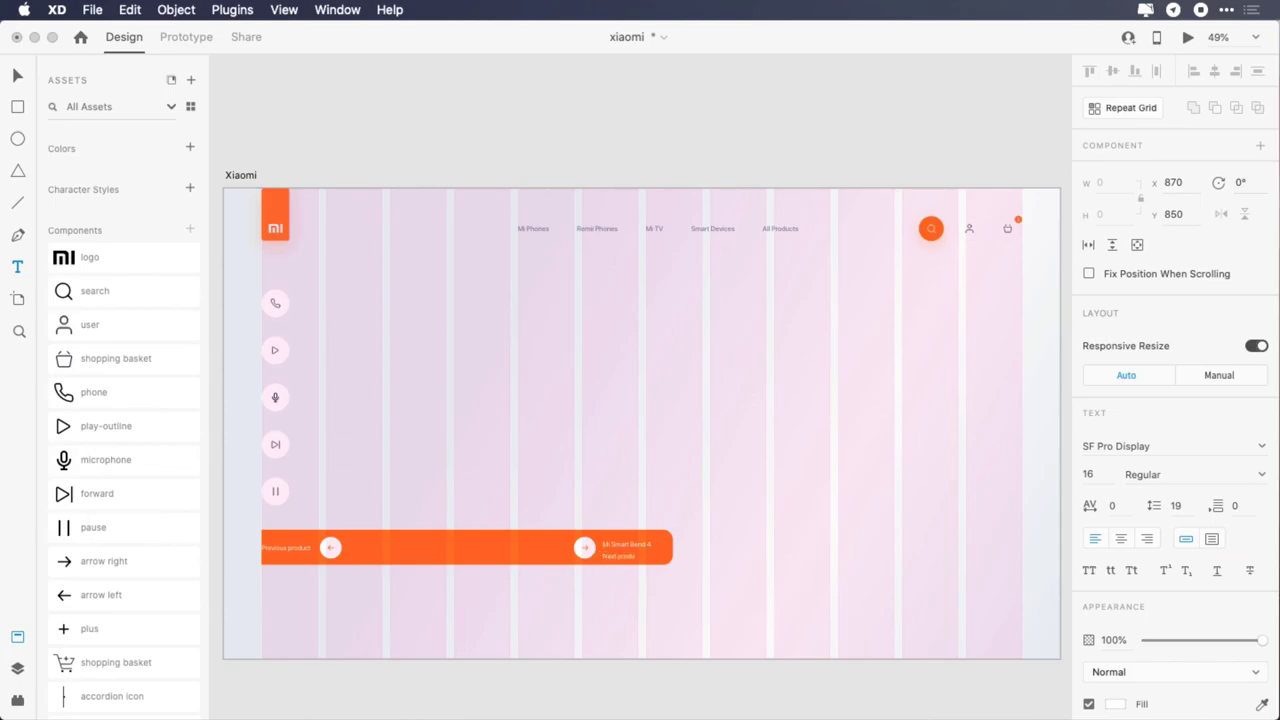
{"action": "type", "text": "ct"}
{"action": "key", "text": "Escape"}
- Set the "Next product" text to size 13, character spacing 20 and 40% opacity
{"action": "left_click", "coordinate": [1088, 478]}
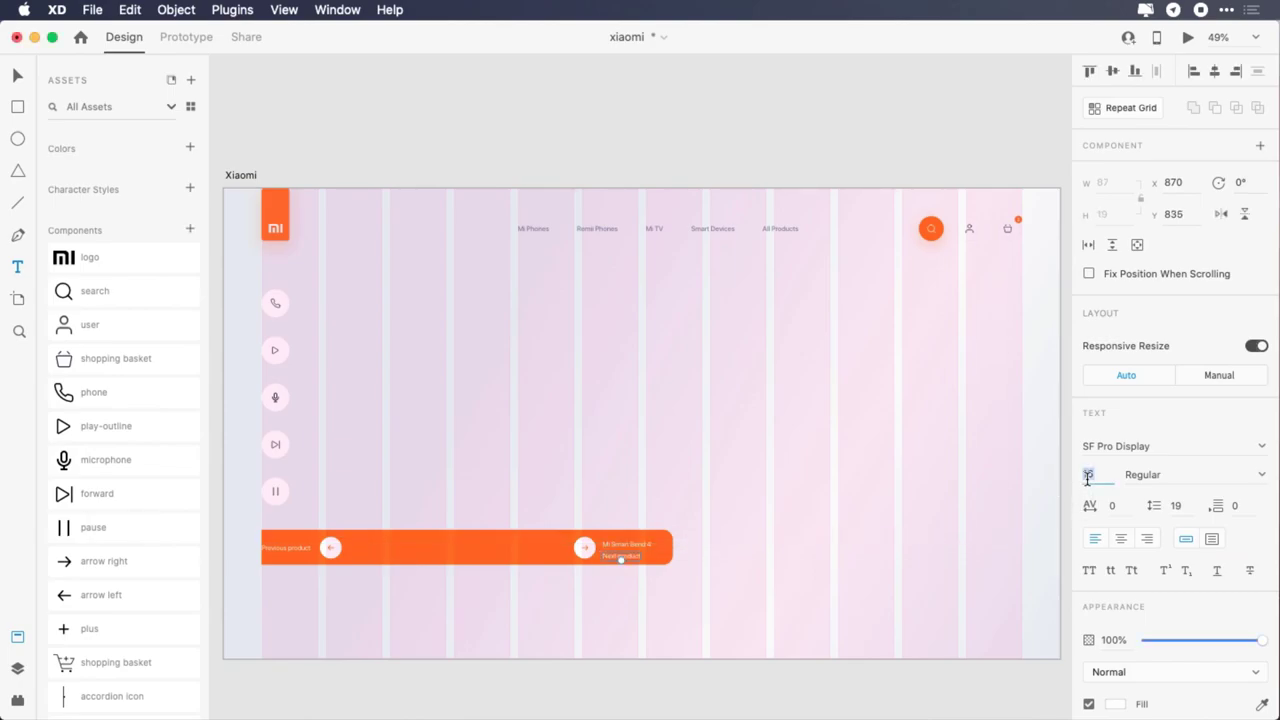
{"action": "type", "text": "13"}
{"action": "key", "text": "Return"}
{"action": "left_click", "coordinate": [1120, 505]}
{"action": "key", "text": "4"}
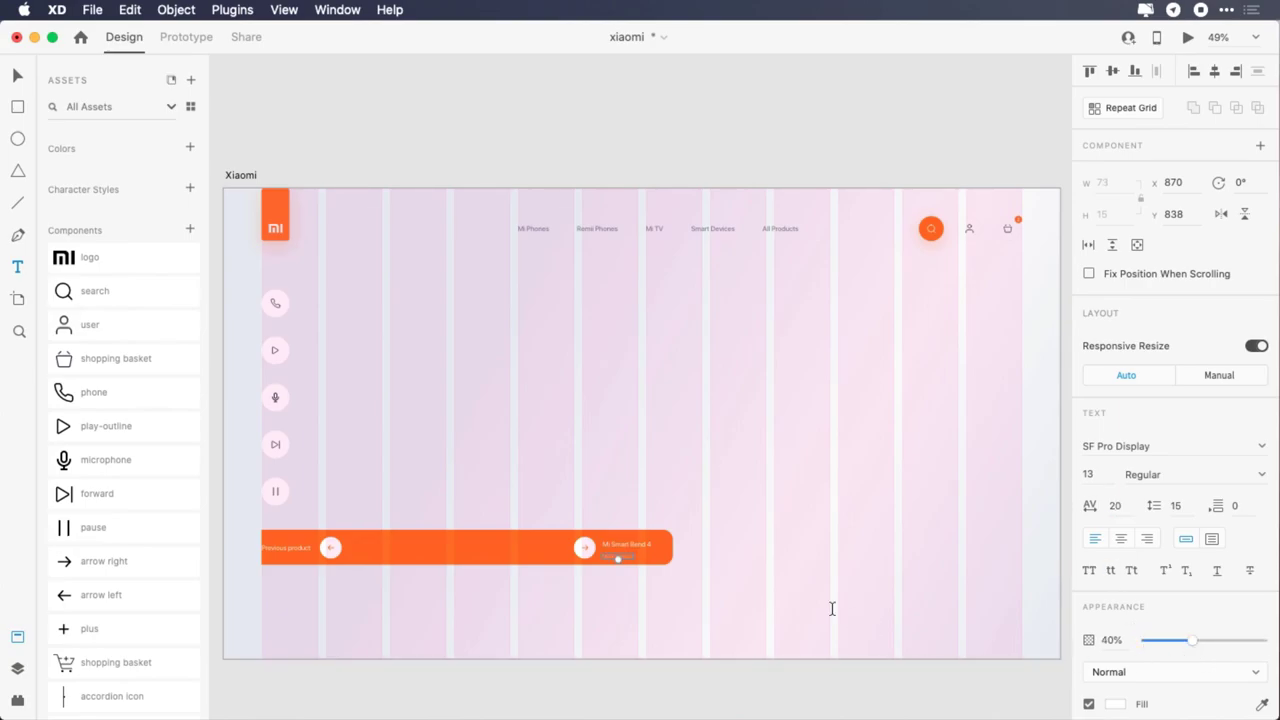
{"action": "key", "text": "Escape"}
- Place the xiaomi airdots pro 2 component over the middle of the orange bar and nudge it up slightly
{"action": "scroll", "coordinate": [110, 660], "scroll_direction": "down", "scroll_amount": 2}
{"action": "left_click_drag", "start_coordinate": [97, 669], "coordinate": [416, 400]}
{"action": "left_click_drag", "start_coordinate": [525, 397], "coordinate": [468, 403]}
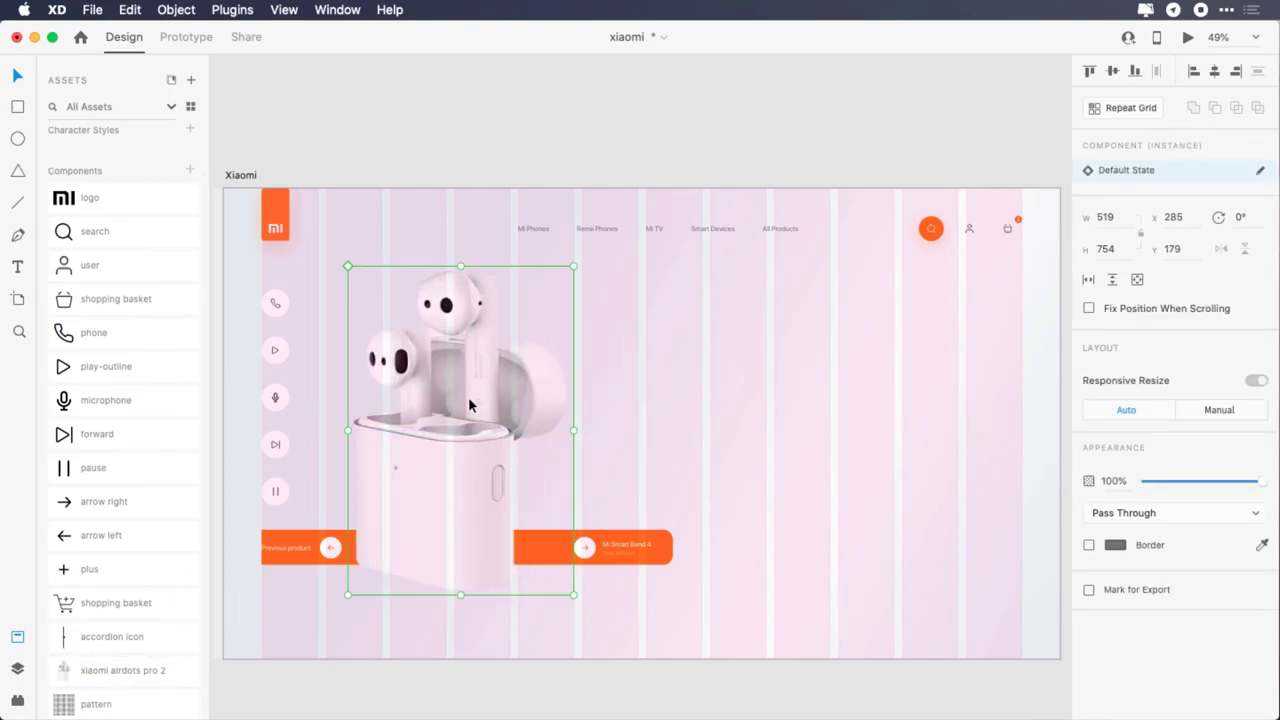
{"action": "key", "text": "shift+Up"}
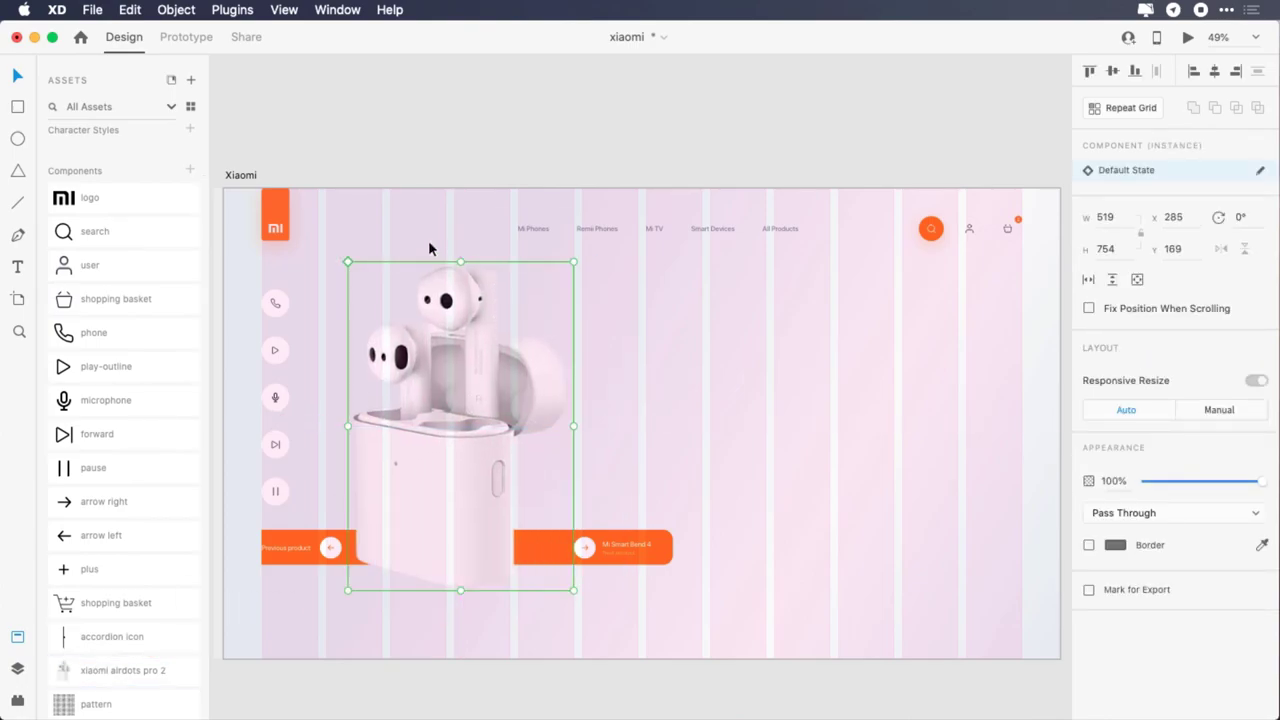
{"action": "key", "text": "shift+Up"}
{"action": "key", "text": "Down"}
{"action": "key", "text": "Down"}
- Move the orange bar and its next-product items left so the bar starts at the artboard edge, and hide the layout grid
{"action": "scroll", "coordinate": [700, 450], "scroll_direction": "down", "scroll_amount": 2}
{"action": "left_click_drag", "start_coordinate": [714, 468], "coordinate": [588, 565]}
{"action": "left_click_drag", "start_coordinate": [658, 529], "coordinate": [620, 530]}
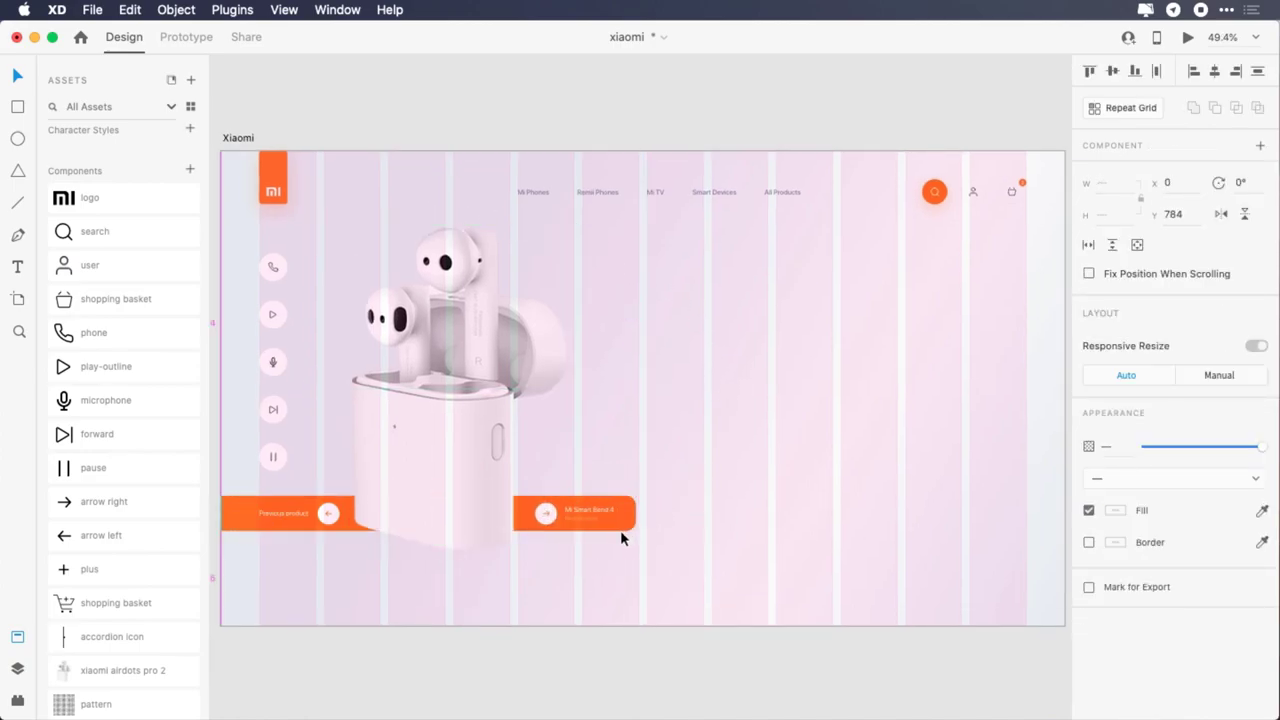
{"action": "left_click", "coordinate": [714, 515]}
{"action": "left_click", "coordinate": [237, 140]}
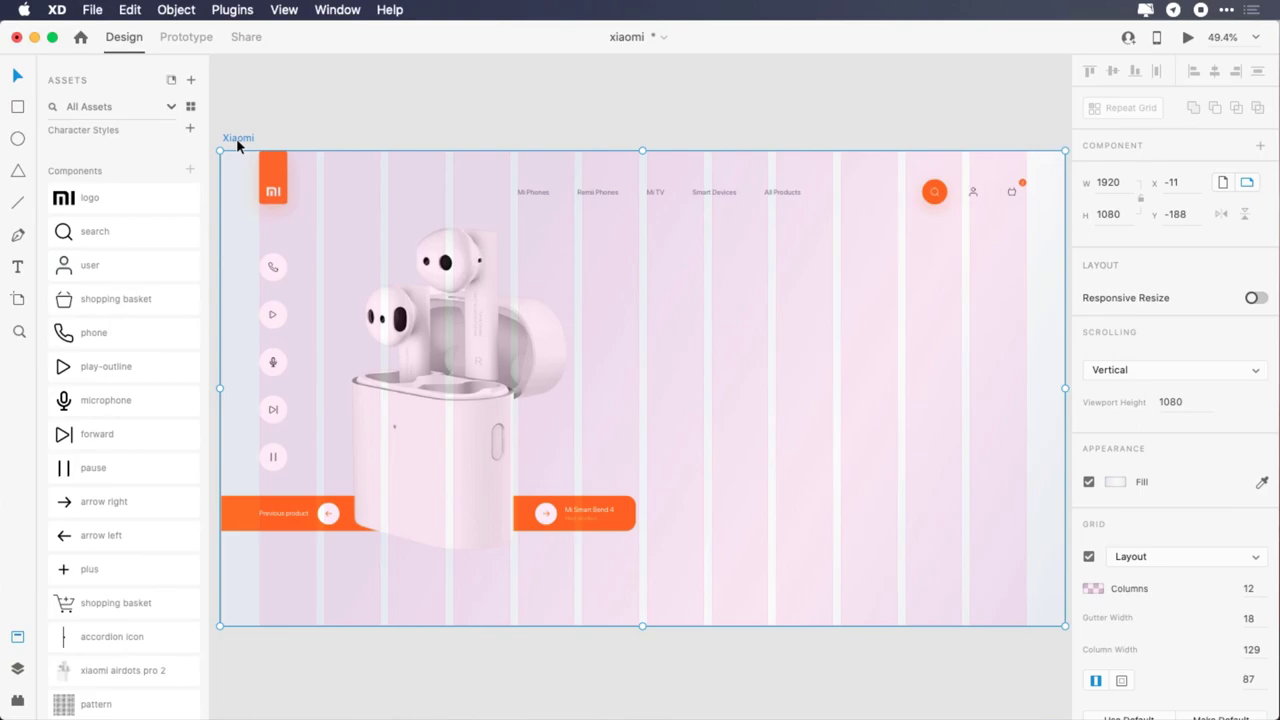
{"action": "left_click", "coordinate": [1089, 557]}
- Draw a 56 × 56 circle on the front of the earbuds case, just below its small indicator dot
{"action": "key", "text": "e"}
{"action": "left_click_drag", "start_coordinate": [386, 431], "coordinate": [411, 457]}
{"action": "left_click", "coordinate": [1105, 182]}
{"action": "type", "text": "56"}
{"action": "key", "text": "Return"}
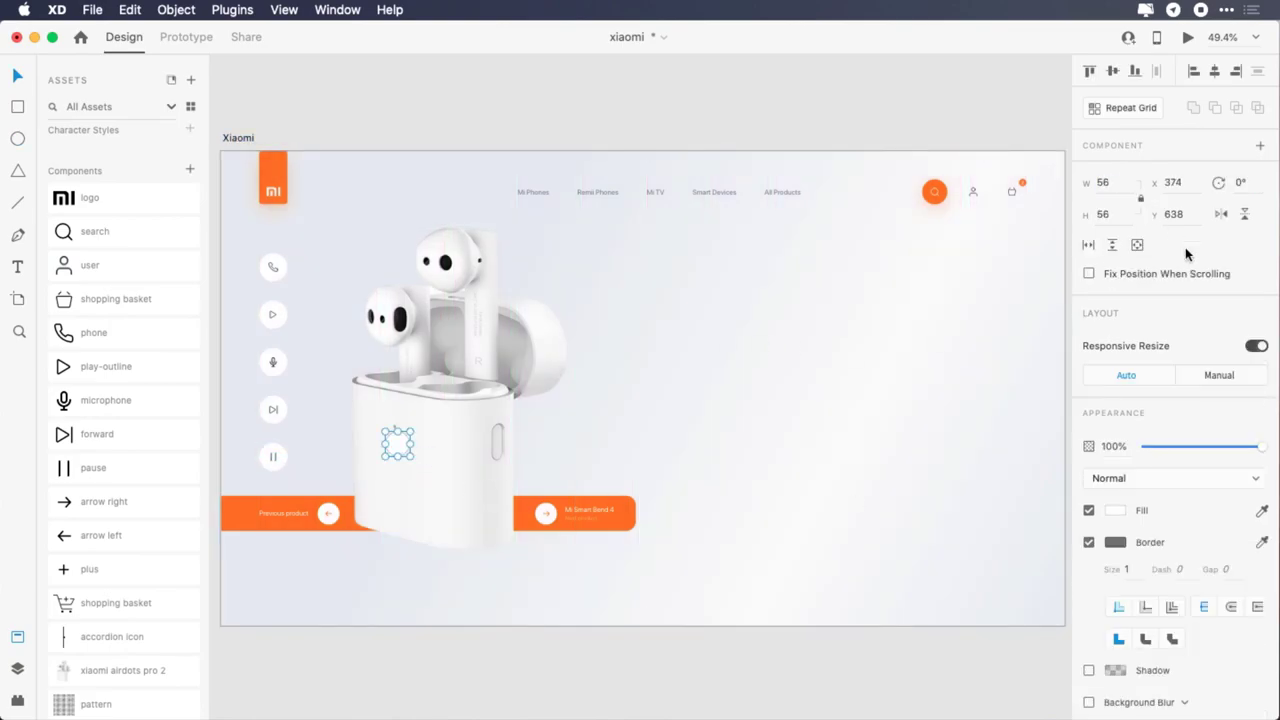
- Remove the case circle's border, fill it with #FE872C and set its opacity to 16%
{"action": "left_click", "coordinate": [1089, 542]}
{"action": "left_click", "coordinate": [1115, 511]}
{"action": "type", "text": "fe"}
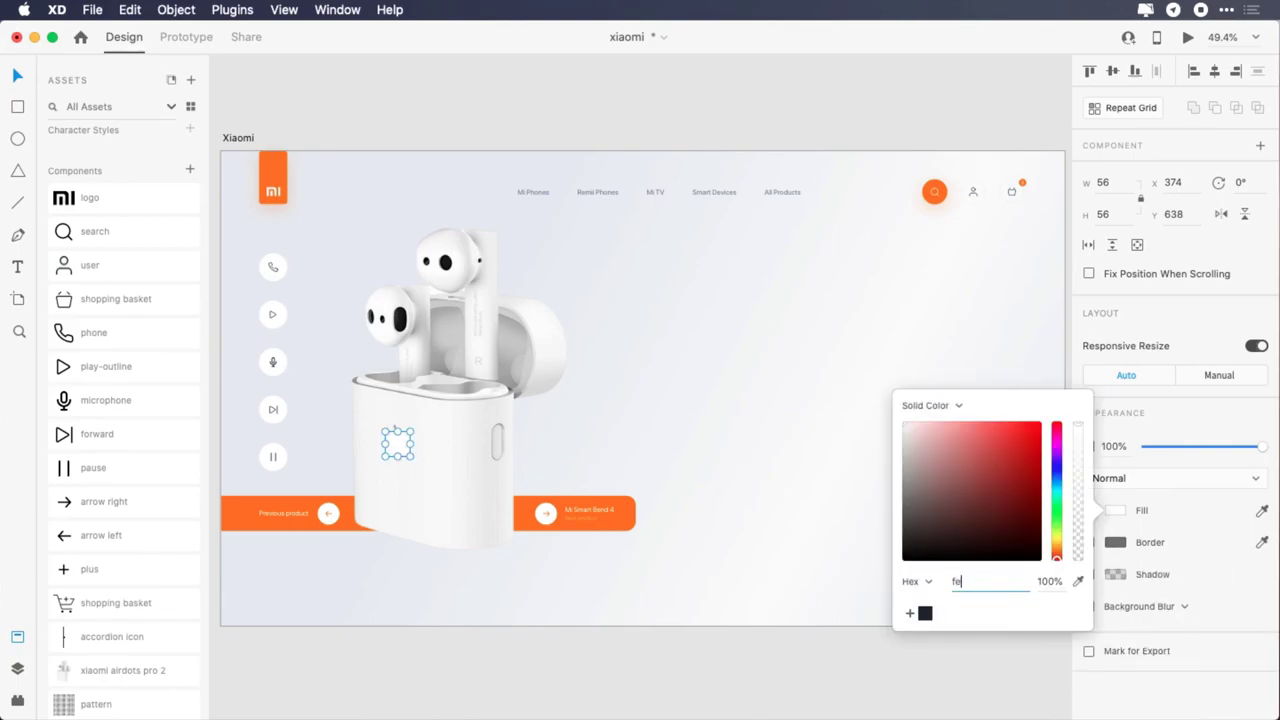
{"action": "type", "text": "872c"}
{"action": "key", "text": "Return"}
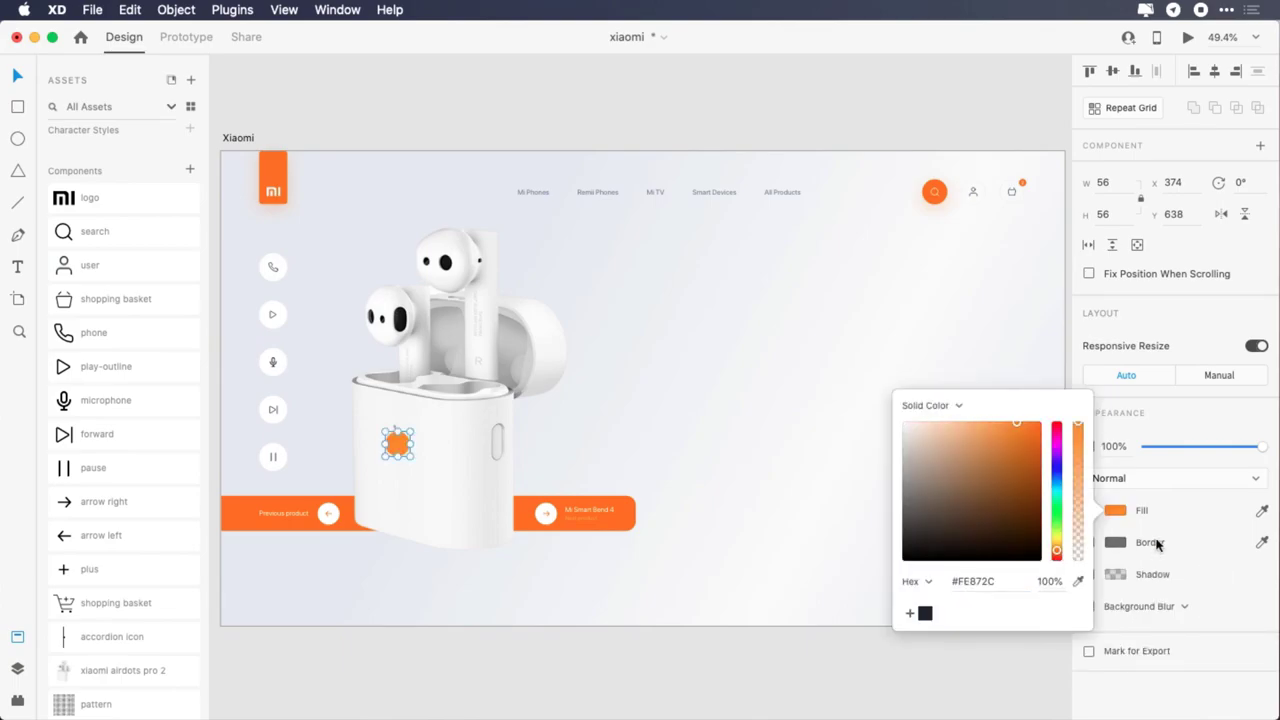
{"action": "left_click", "coordinate": [1121, 509]}
{"action": "key", "text": "1"}
{"action": "key", "text": "6"}
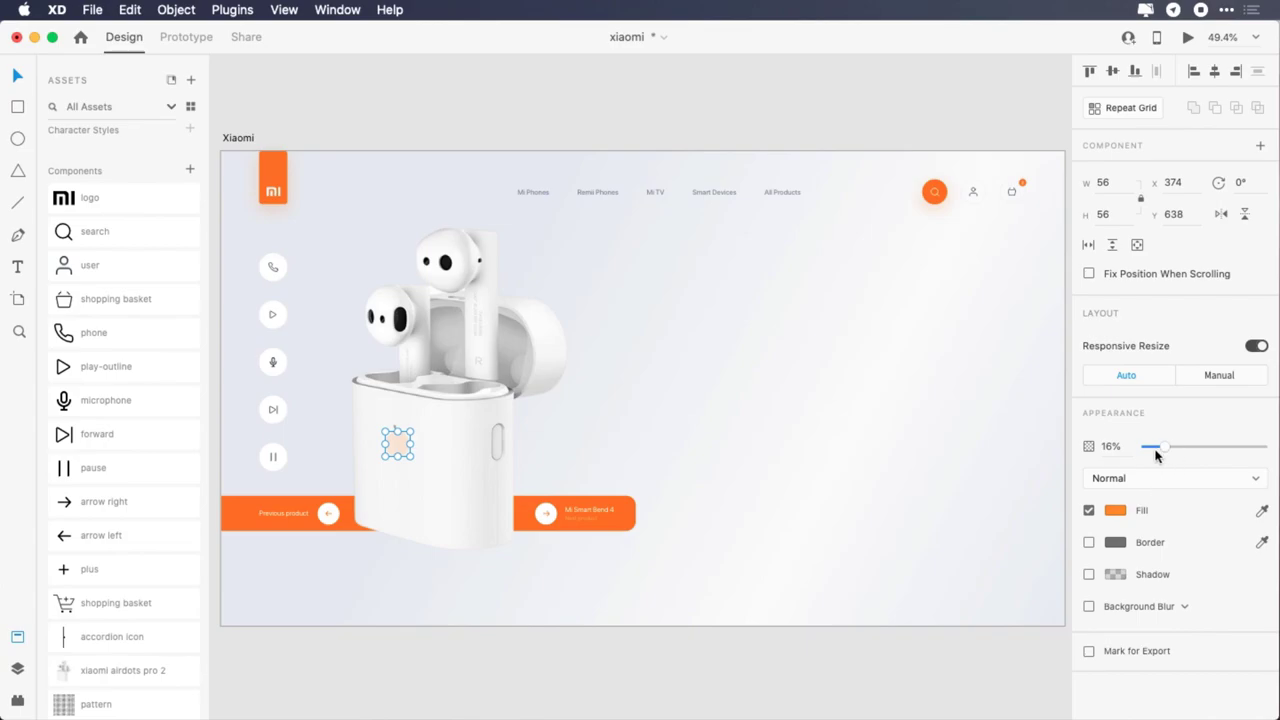
- Draw a smaller 26 × 26 circle inside the pale orange circle on the earbuds case
{"action": "left_click", "coordinate": [530, 497]}
{"action": "key", "text": "e"}
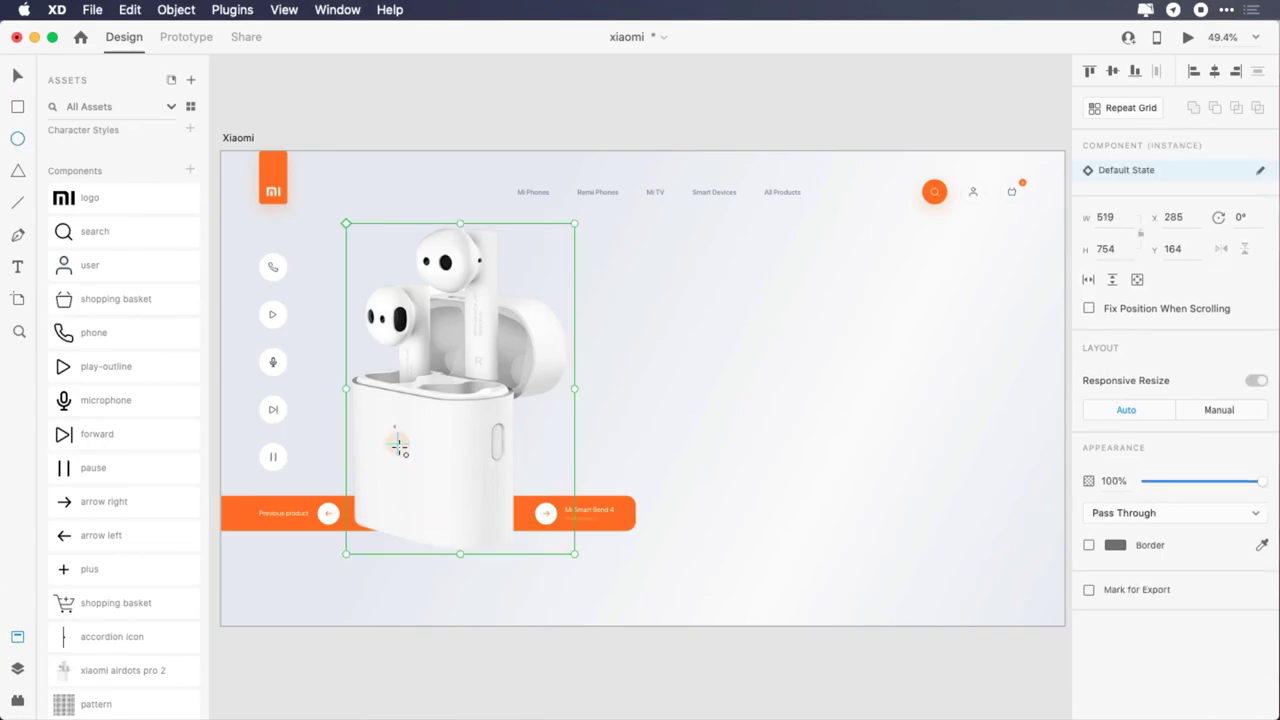
{"action": "left_click_drag", "start_coordinate": [391, 437], "coordinate": [402, 448]}
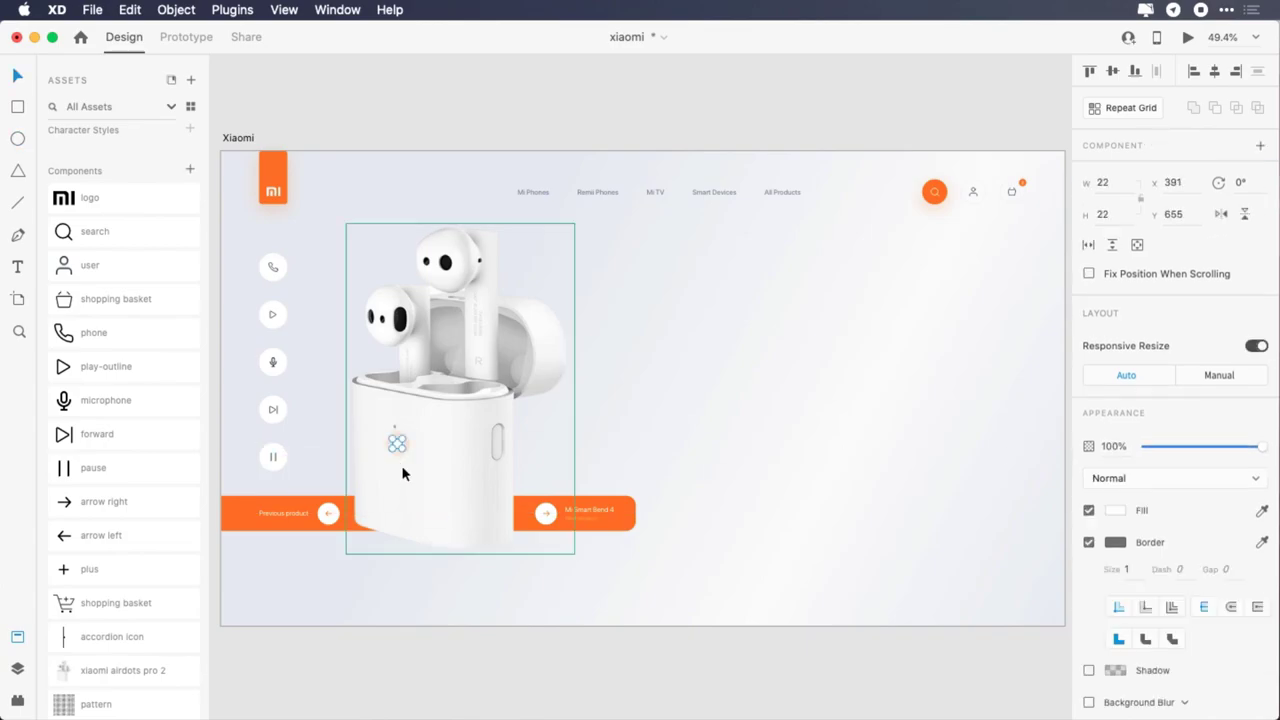
{"action": "left_click", "coordinate": [1140, 199]}
{"action": "left_click", "coordinate": [1104, 181]}
{"action": "type", "text": "26"}
{"action": "key", "text": "Return"}
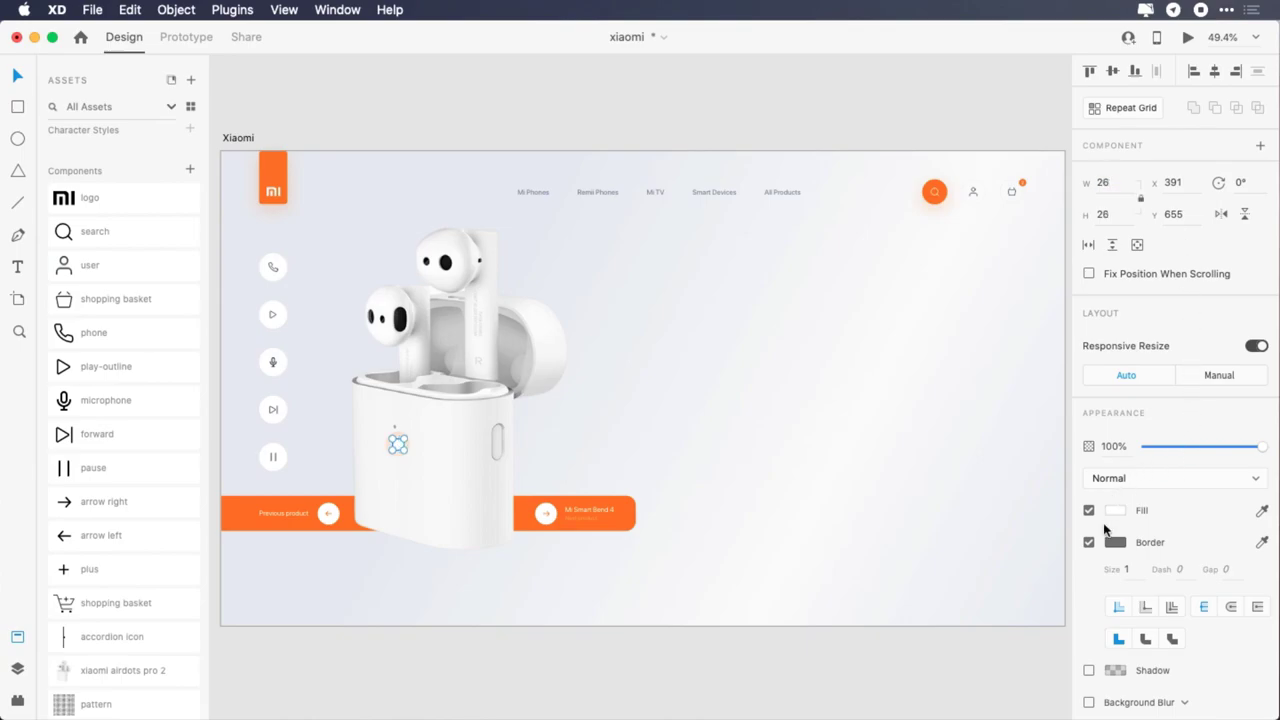
- Remove the small circle's border, fill it with #FF6B09 and center it in the pale orange circle
{"action": "left_click", "coordinate": [1089, 542]}
{"action": "left_click", "coordinate": [1114, 511]}
{"action": "type", "text": "ff"}
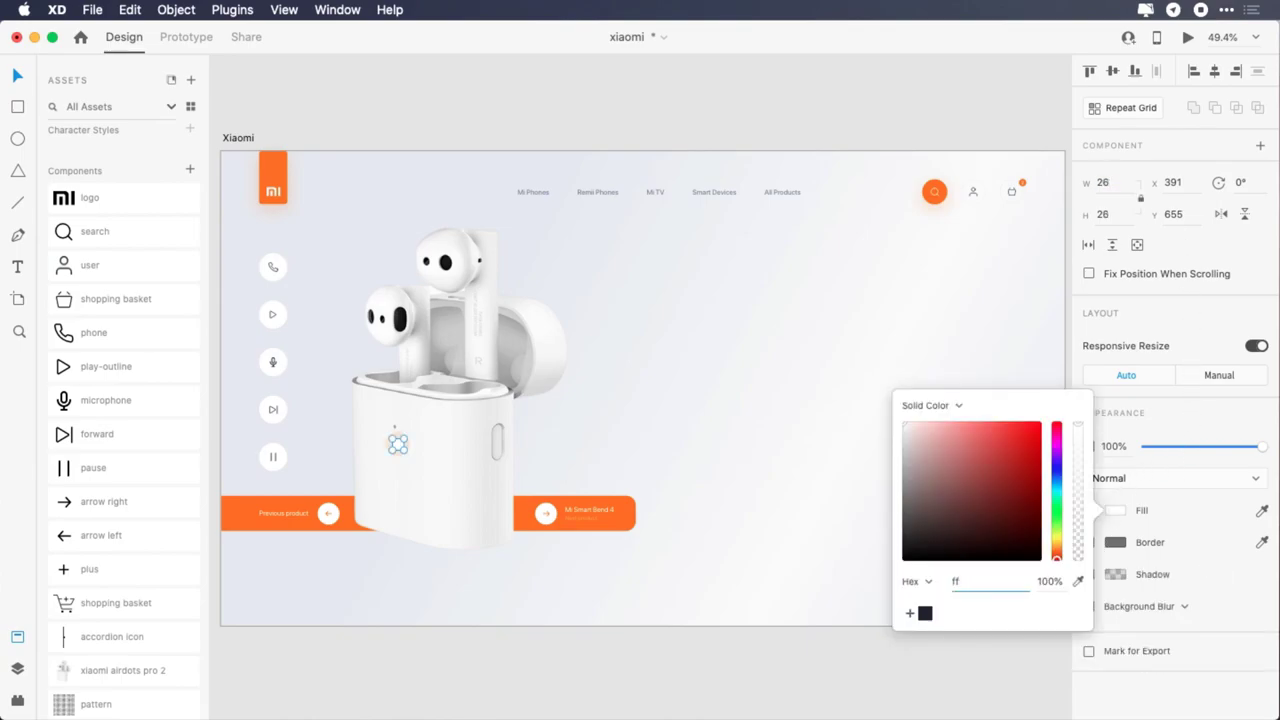
{"action": "type", "text": "6b00"}
{"action": "key", "text": "Return"}
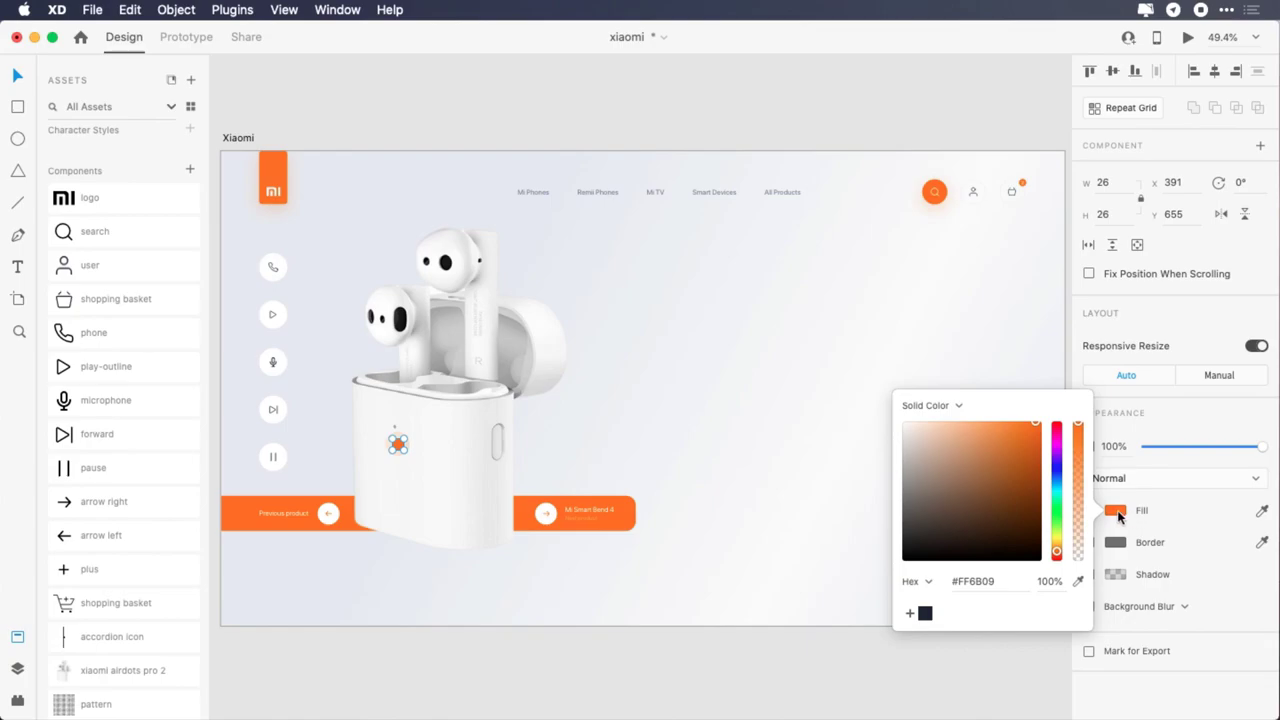
{"action": "left_click", "coordinate": [399, 449]}
{"action": "left_click", "coordinate": [652, 487]}
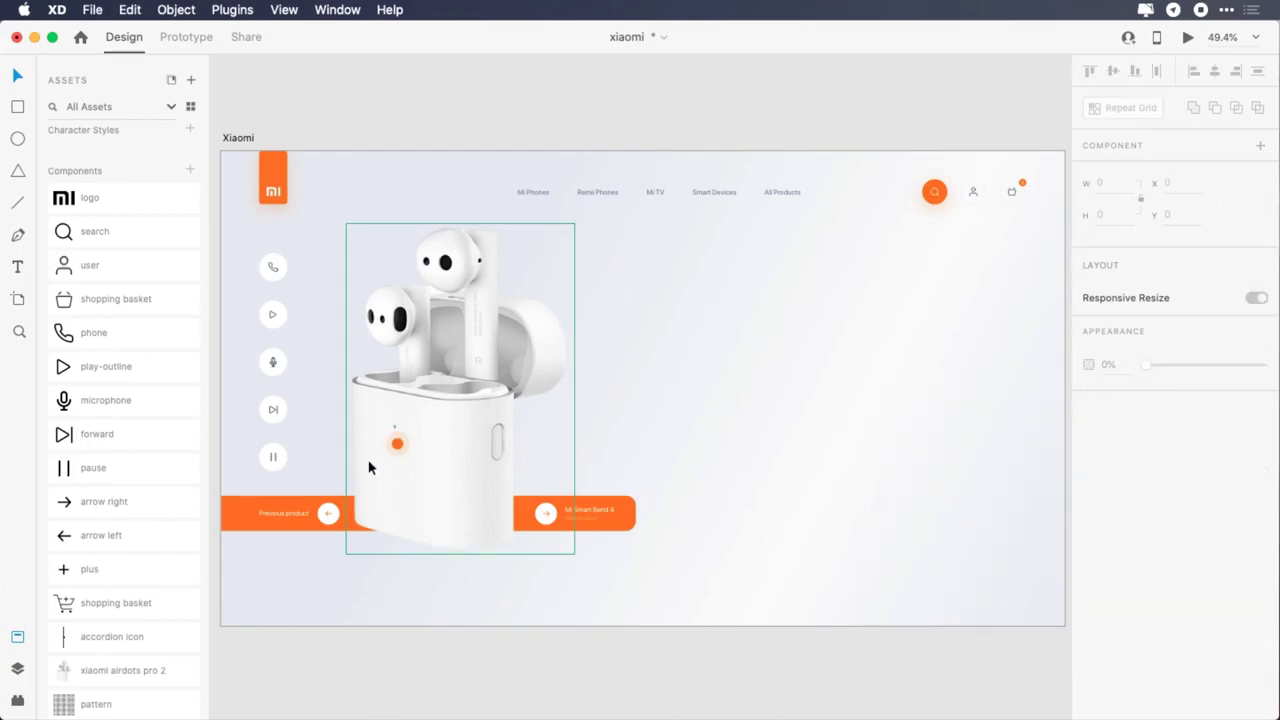
- Place the plus component on the case's orange hotspot circle, colour its border #FFFFFF and center it in the circle
{"action": "scroll", "coordinate": [368, 462], "scroll_direction": "up", "scroll_amount": 7}
{"action": "left_click_drag", "start_coordinate": [60, 569], "coordinate": [430, 427]}
{"action": "left_click", "coordinate": [1114, 546]}
{"action": "type", "text": "fff"}
{"action": "key", "text": "Return"}
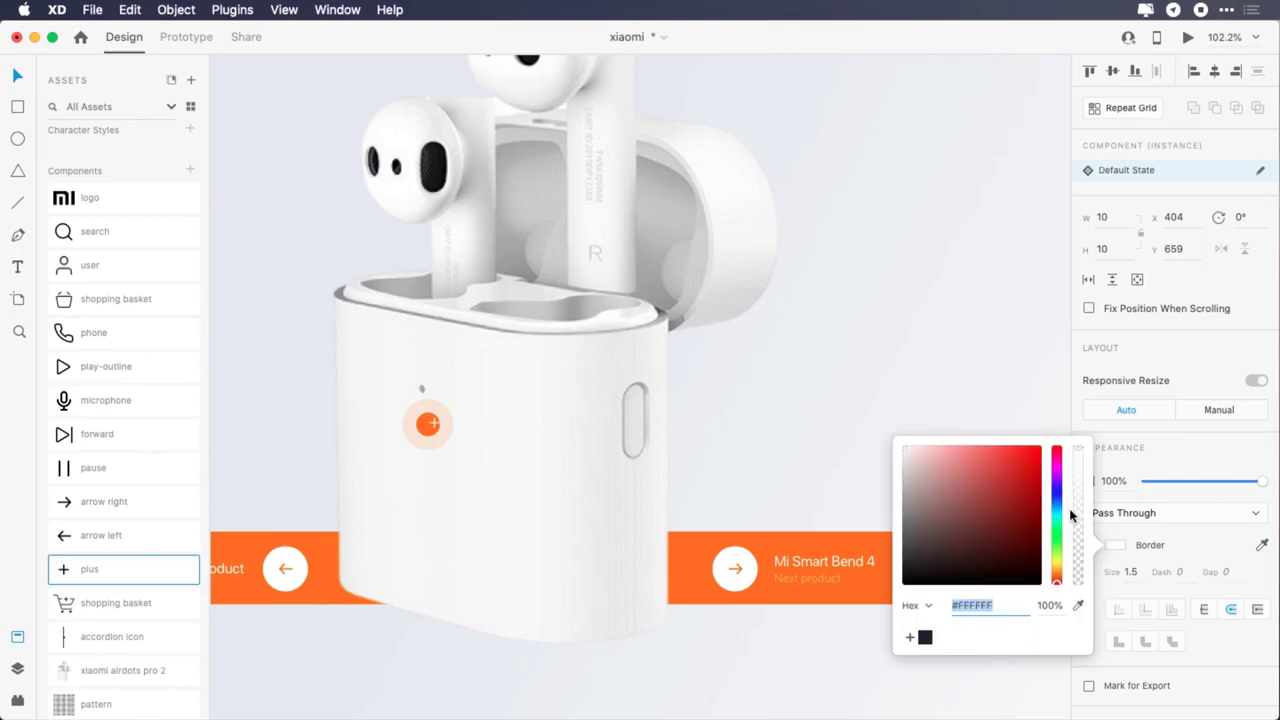
{"action": "left_click", "coordinate": [454, 466]}
{"action": "left_click", "coordinate": [421, 427], "text": "shift"}
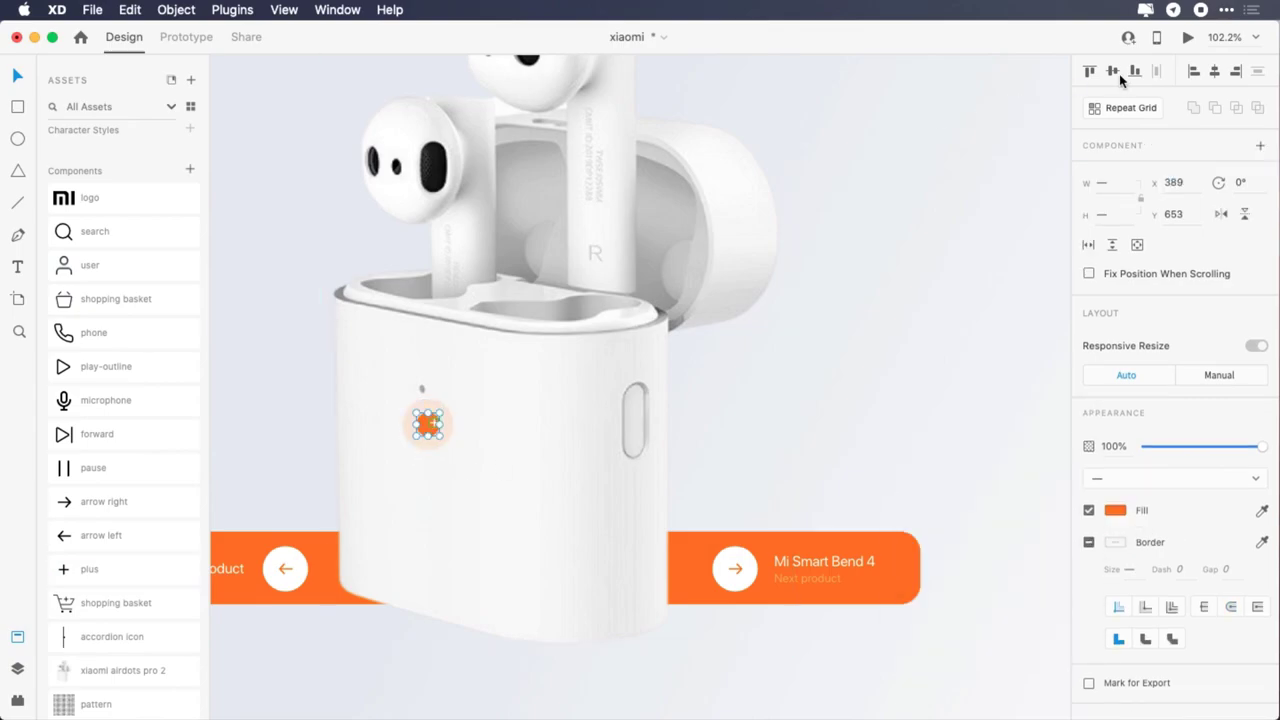
- Draw a vertical line above the case hotspot and set its height to 44
{"action": "key", "text": "l"}
{"action": "mouse_move", "coordinate": [432, 316]}
{"action": "left_mouse_down"}
{"action": "mouse_move", "coordinate": [432, 415]}
{"action": "mouse_move", "coordinate": [432, 386]}
{"action": "left_mouse_up"}
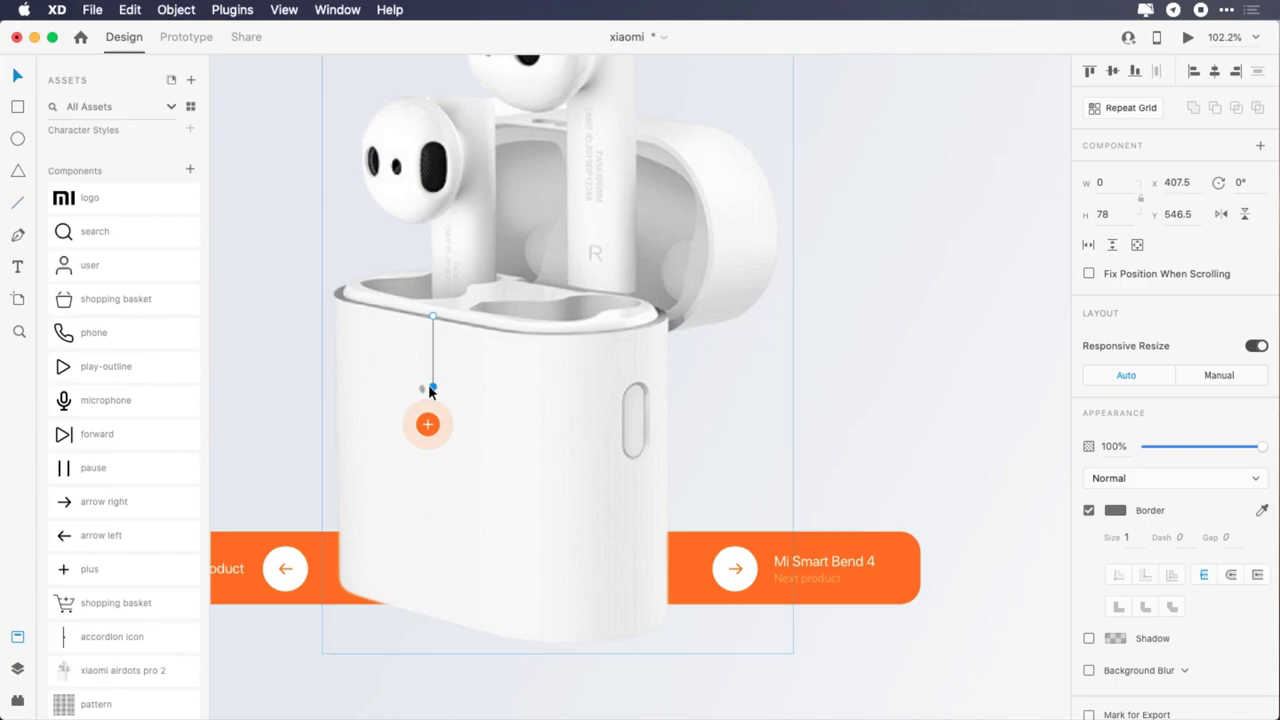
{"action": "left_click", "coordinate": [1100, 213]}
{"action": "type", "text": "44"}
{"action": "key", "text": "Return"}
- Colour the vertical line's border #FF6B09 and set it to size 2, dash 4 and gap 1
{"action": "left_click", "coordinate": [1114, 510]}
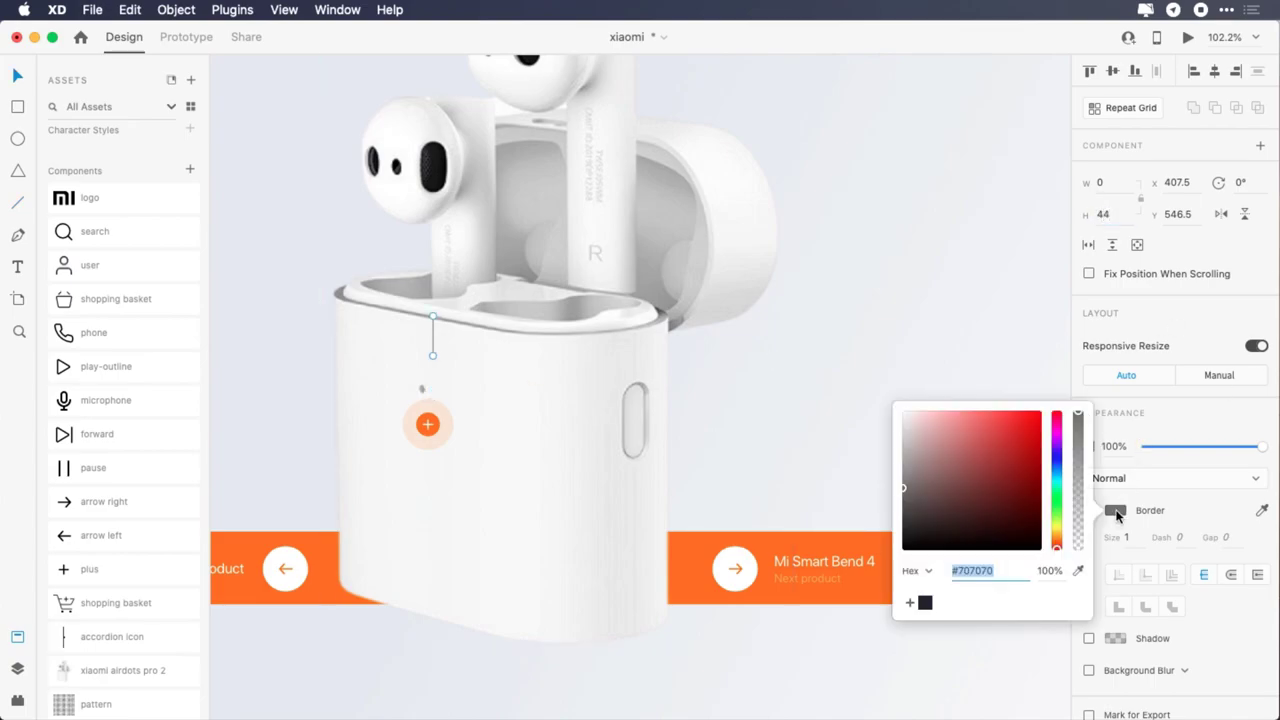
{"action": "type", "text": "ff6b09"}
{"action": "key", "text": "Return"}
{"action": "left_click", "coordinate": [1121, 511]}
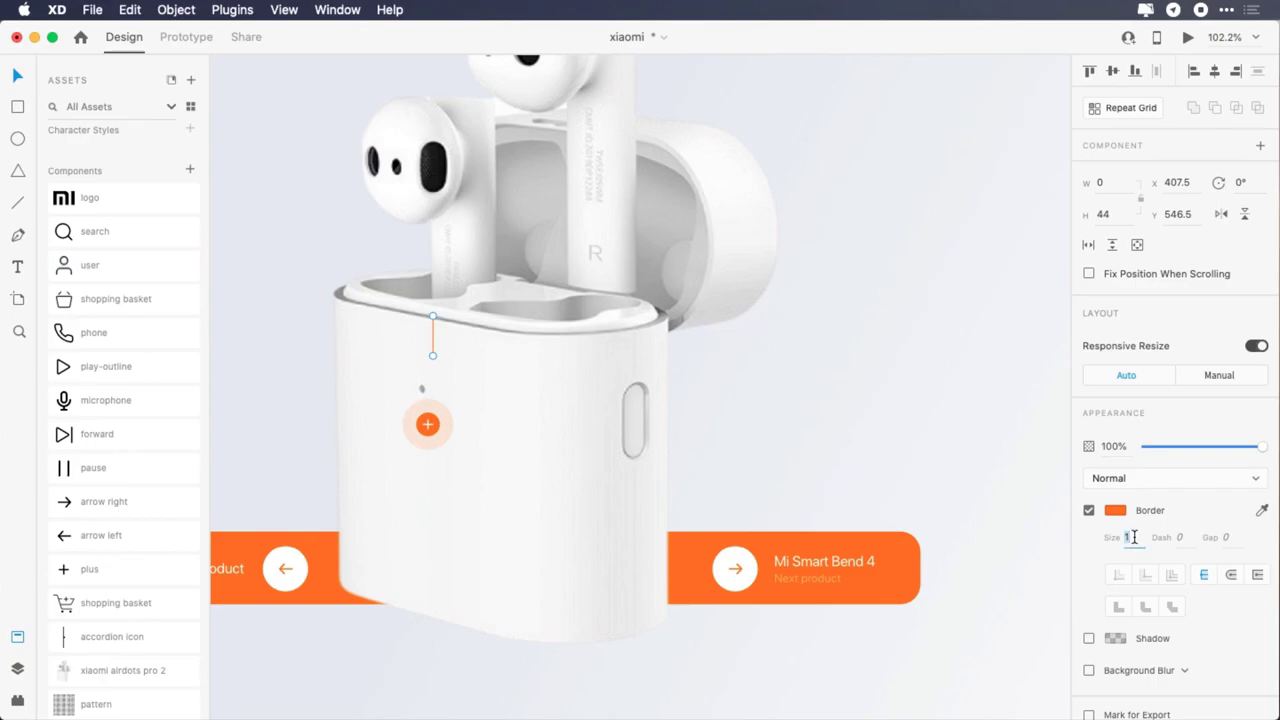
{"action": "key", "text": "Up"}
{"action": "left_click", "coordinate": [1176, 537]}
{"action": "type", "text": "4"}
{"action": "left_click", "coordinate": [1224, 538]}
{"action": "type", "text": "1"}
- Group the dashed line with the circles and plus icon as one hotspot marker, positioned below the case's indicator dot
{"action": "left_click_drag", "start_coordinate": [432, 345], "coordinate": [635, 516]}
{"action": "left_click", "coordinate": [431, 427]}
{"action": "left_click", "coordinate": [436, 424], "text": "shift"}
{"action": "left_click", "coordinate": [438, 407], "text": "shift"}
{"action": "left_click", "coordinate": [429, 380], "text": "shift"}
{"action": "key", "text": "super+g"}
{"action": "key", "text": "Down"}
{"action": "key", "text": "Down"}
{"action": "key", "text": "Down"}
- Place copies of the hotspot marker at the case's side button, on both earbuds and on the open lid
{"action": "scroll", "coordinate": [634, 521], "scroll_direction": "up", "scroll_amount": 3}
{"action": "mouse_move", "coordinate": [634, 608]}
{"action": "left_mouse_down"}
{"action": "mouse_move", "coordinate": [486, 206]}
{"action": "mouse_move", "coordinate": [487, 77]}
{"action": "mouse_move", "coordinate": [370, 182]}
{"action": "left_mouse_up"}
{"action": "left_click", "coordinate": [486, 74]}
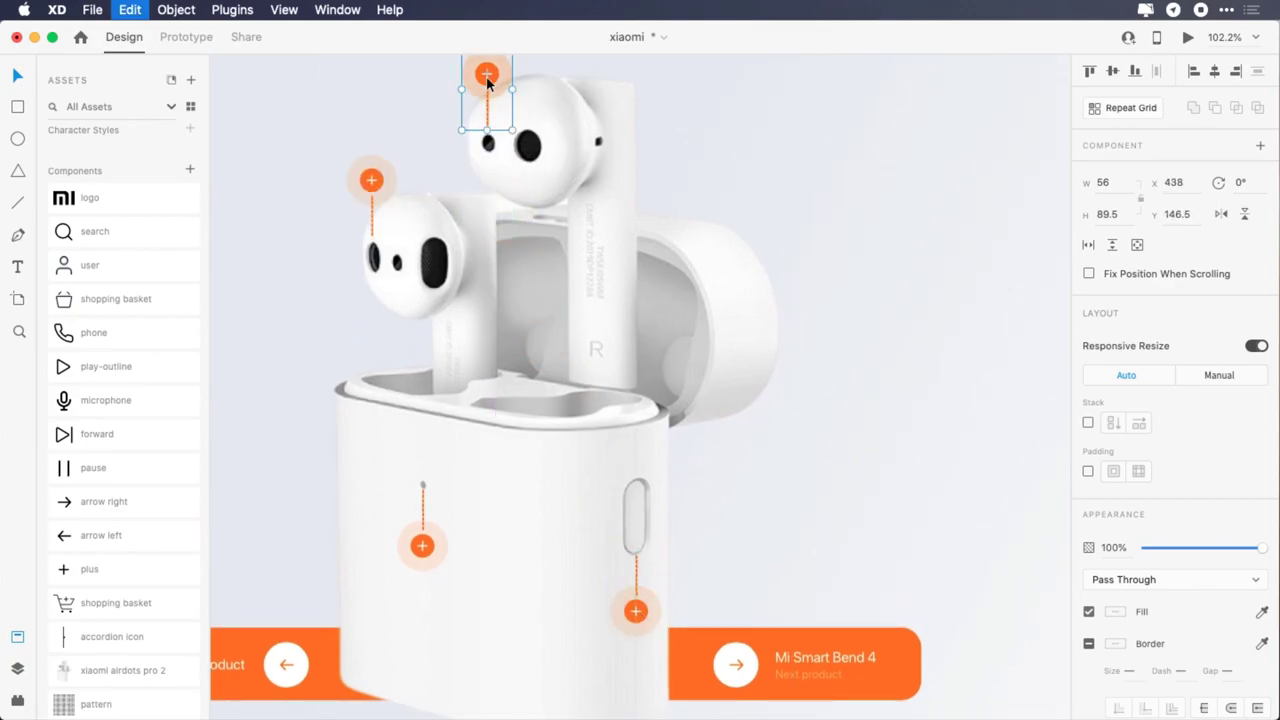
{"action": "left_click_drag", "start_coordinate": [486, 74], "coordinate": [737, 266]}
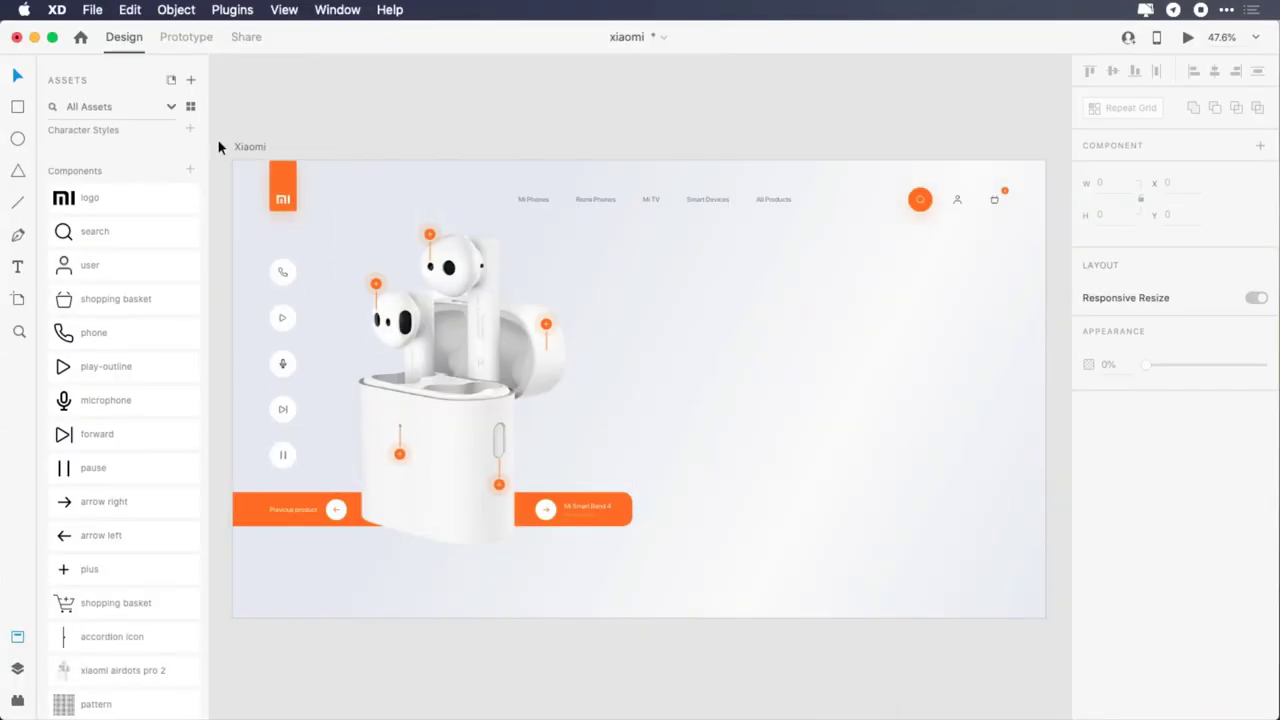
- Show the artboard's layout grid and start a text object beside the earbuds, filled with the saved dark swatch
{"action": "left_click", "coordinate": [247, 147]}
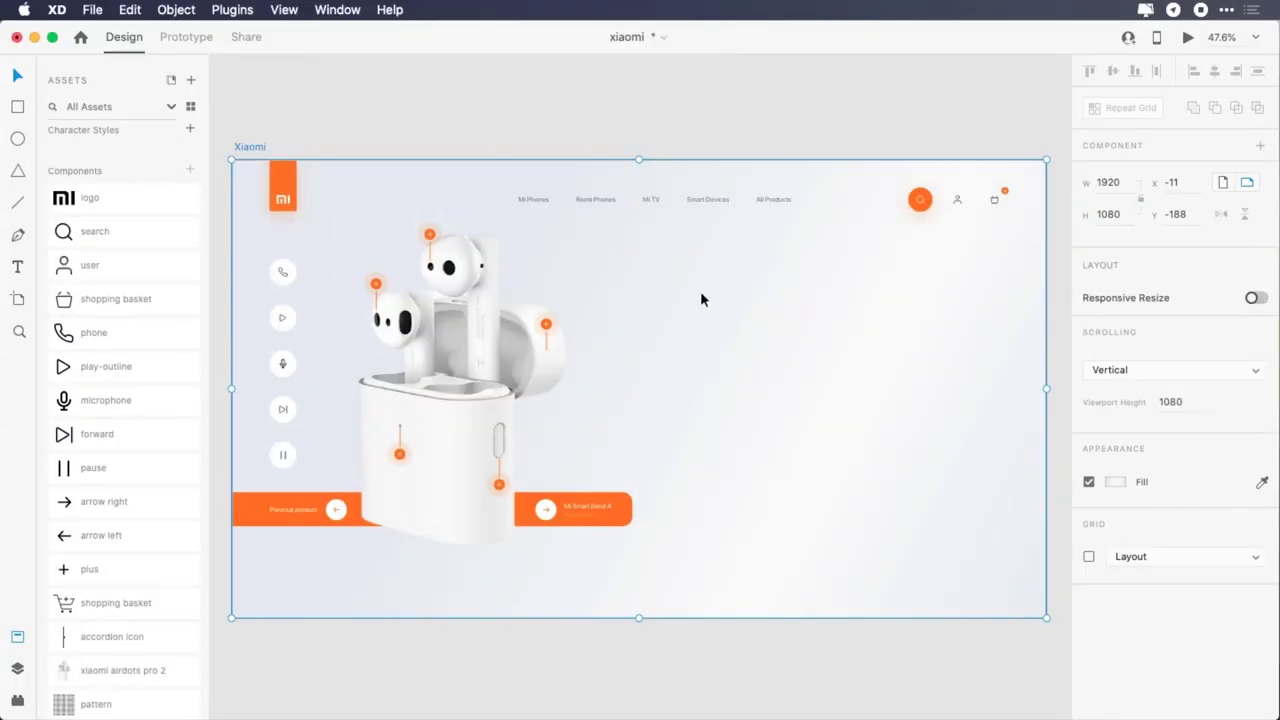
{"action": "left_click", "coordinate": [1089, 557]}
{"action": "key", "text": "t"}
{"action": "left_click", "coordinate": [645, 276]}
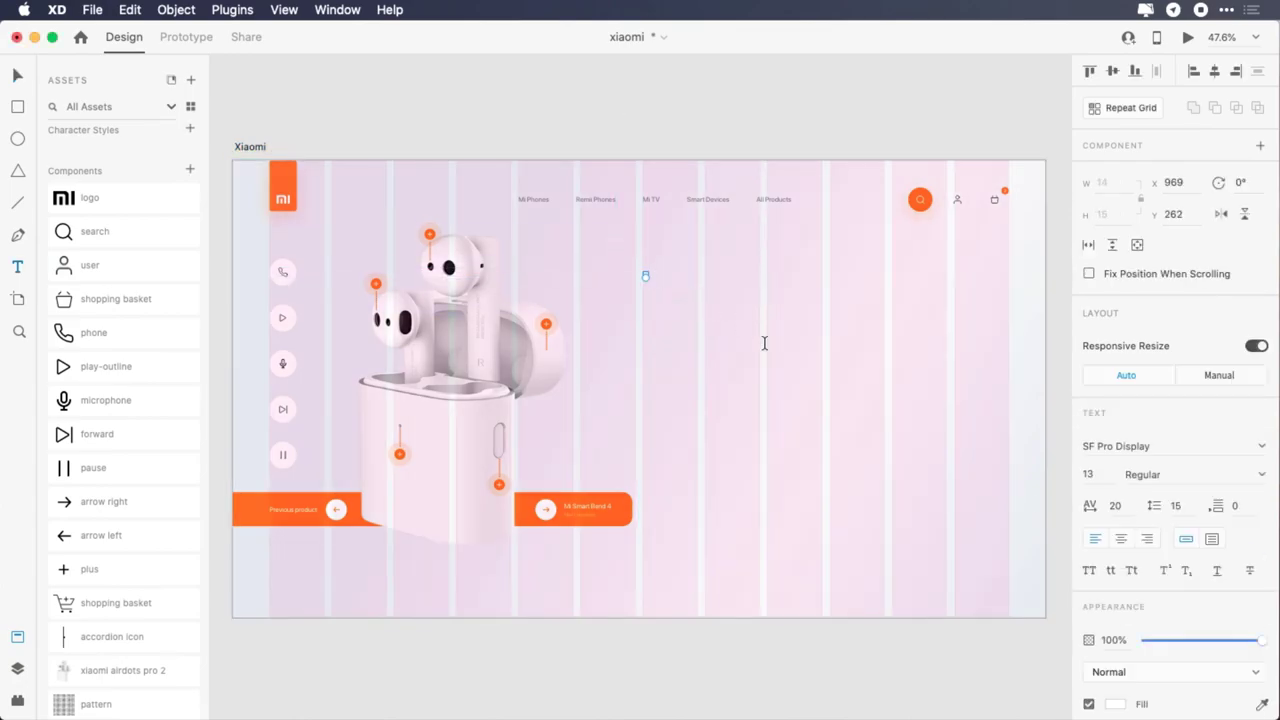
{"action": "scroll", "coordinate": [1119, 552], "scroll_direction": "down", "scroll_amount": 3}
{"action": "left_click", "coordinate": [1117, 560]}
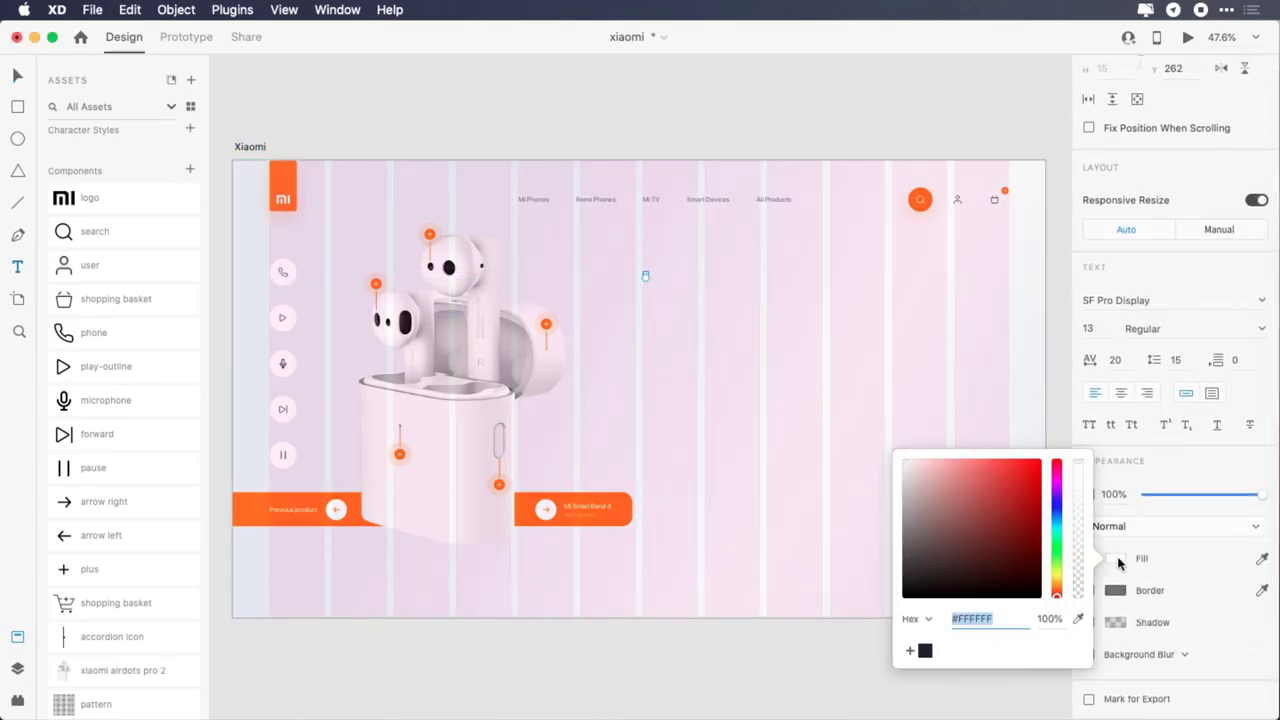
{"action": "left_click", "coordinate": [926, 651]}
- Enter "01" in the new text object and format it as Gilroy Bold, size 60, with character spacing 30
{"action": "left_click", "coordinate": [1110, 300]}
{"action": "type", "text": "Gilroy"}
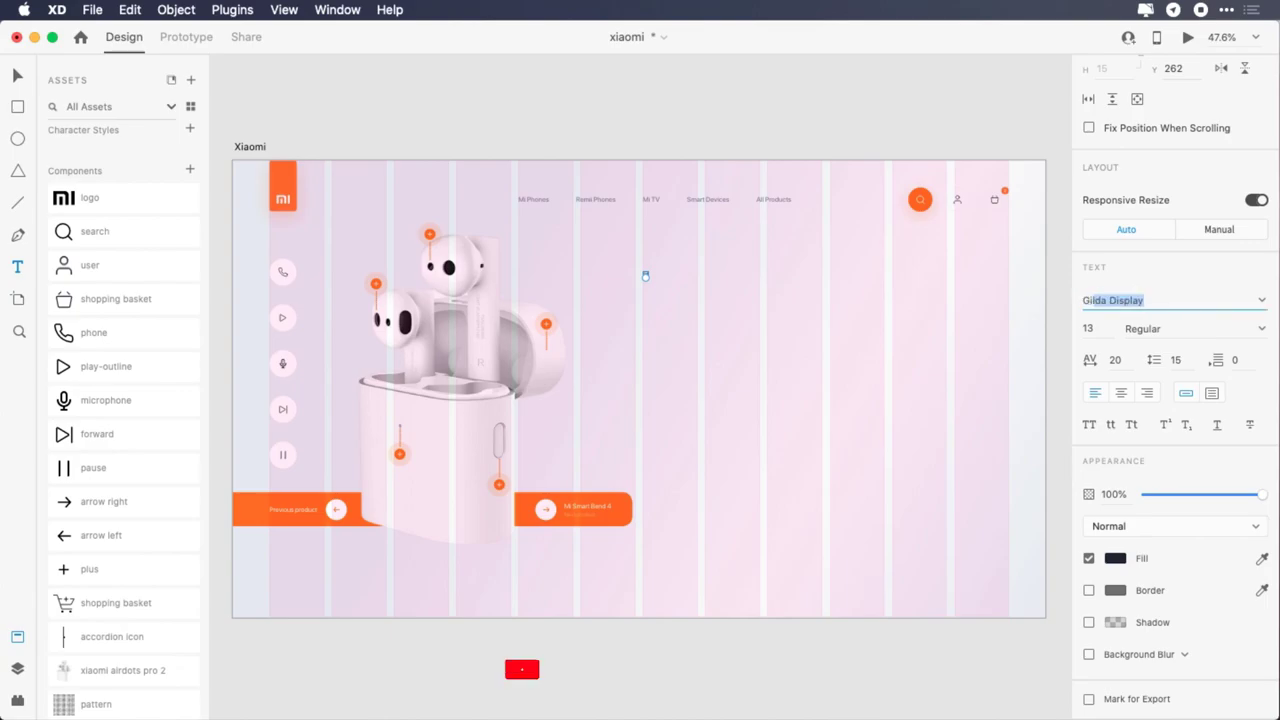
{"action": "key", "text": "Return"}
{"action": "left_click", "coordinate": [1104, 329]}
{"action": "type", "text": "60"}
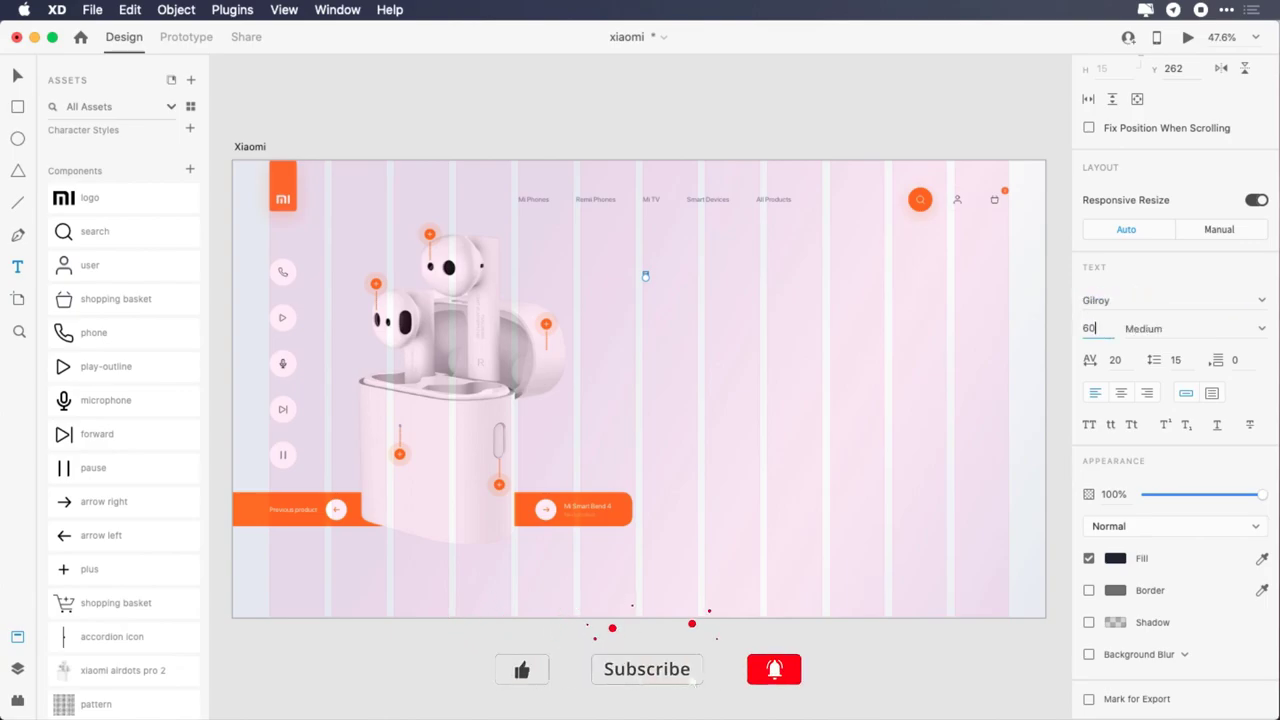
{"action": "key", "text": "Tab"}
{"action": "type", "text": "Bold"}
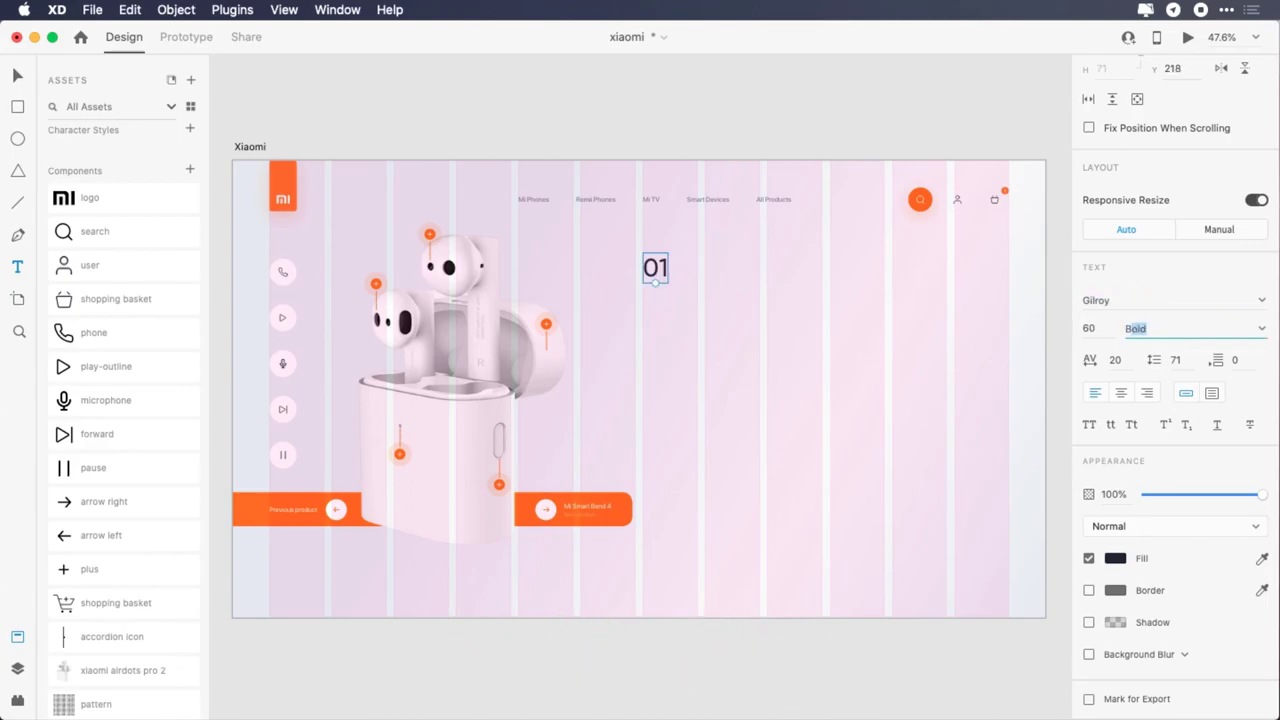
{"action": "key", "text": "Return"}
{"action": "left_click", "coordinate": [1114, 359]}
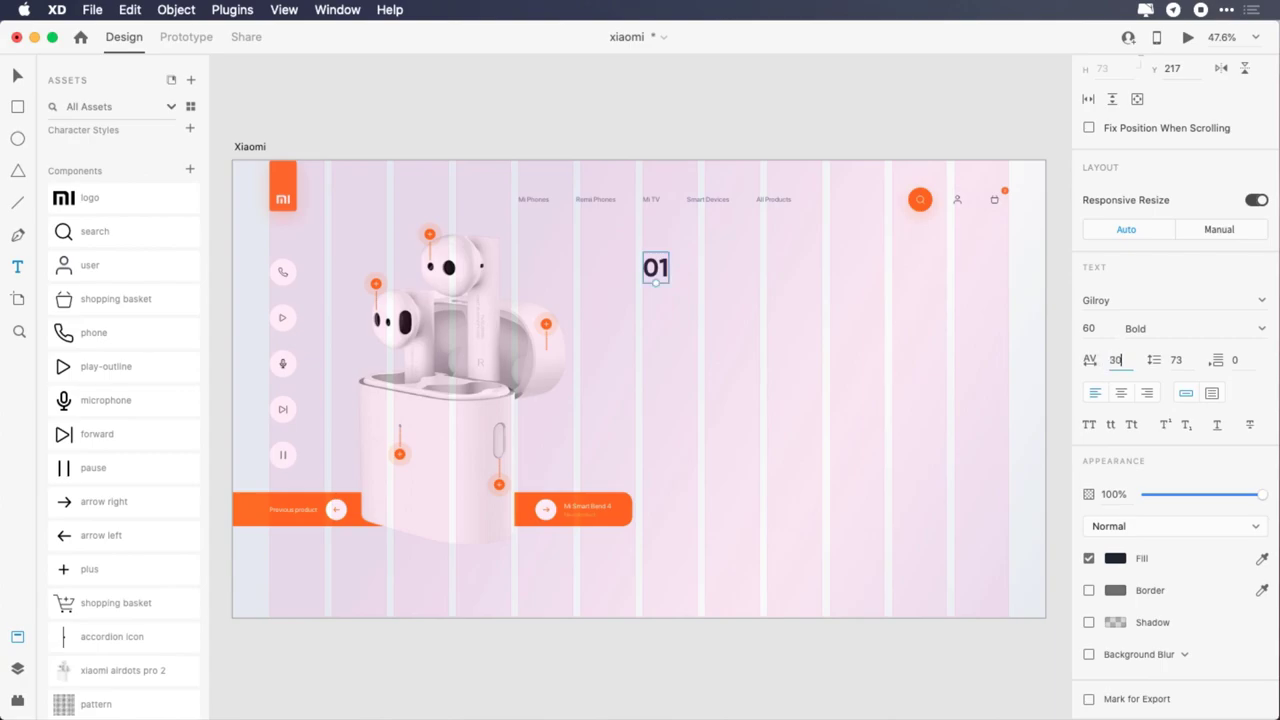
{"action": "key", "text": "Return"}
{"action": "key", "text": "v"}
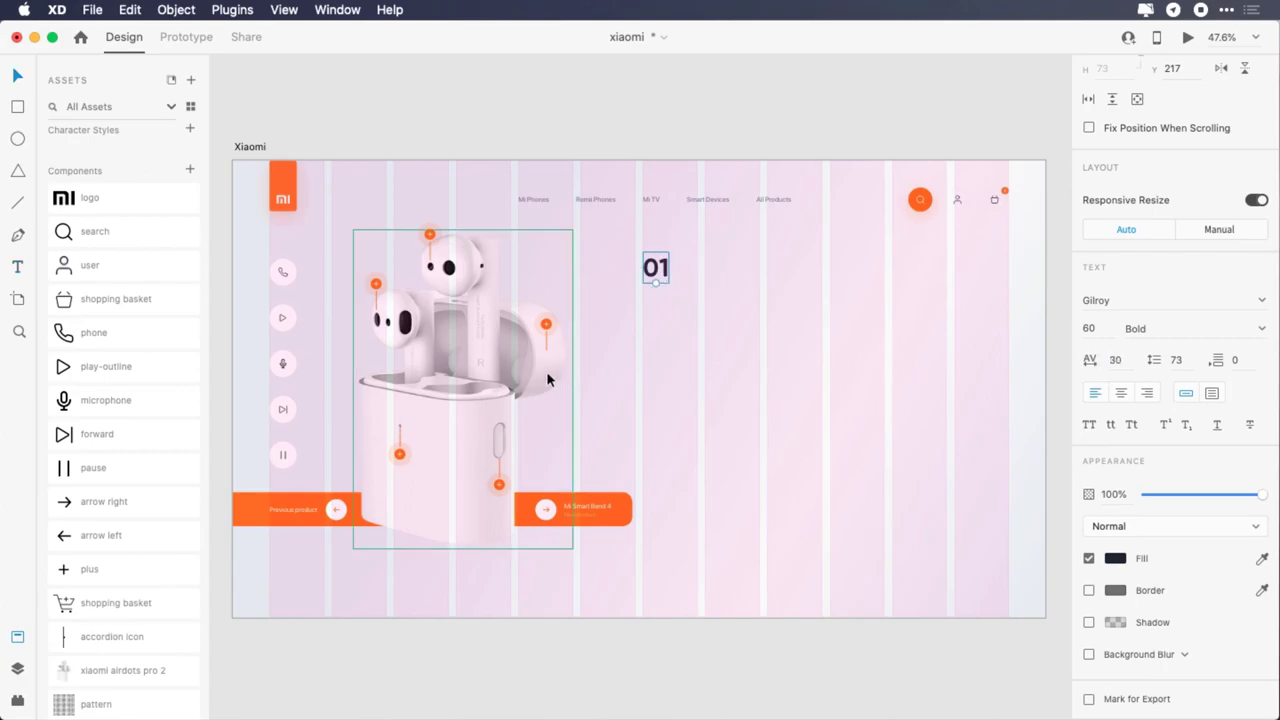
- Nudge the "01" text 1 px right and 9 px down, to Y 226
{"action": "key", "text": "Right"}
{"action": "key", "text": "alt"}
{"action": "key", "text": "Down"}
{"action": "key", "text": "Down"}
{"action": "key", "text": "Down"}
{"action": "key", "text": "Down"}
{"action": "key", "text": "Down"}
{"action": "key", "text": "Down"}
{"action": "key", "text": "Down"}
{"action": "key", "text": "Down"}
{"action": "key", "text": "Down"}
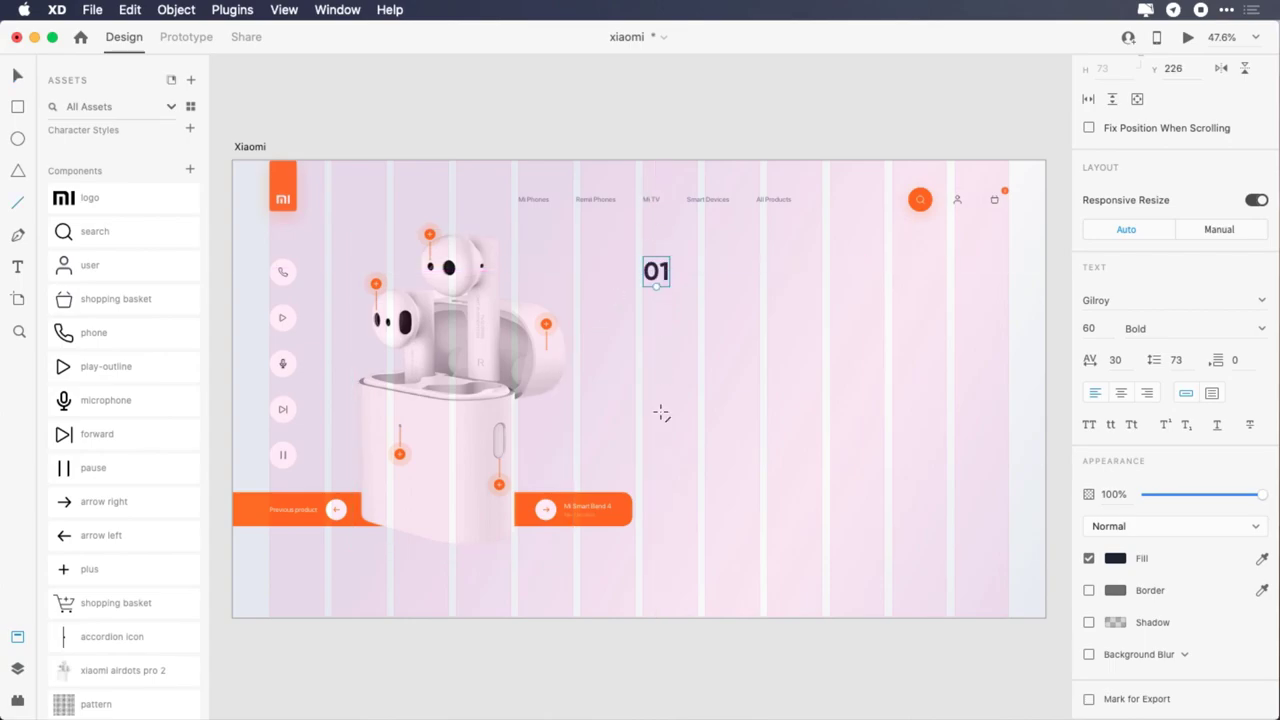
- Draw a horizontal line beside the "01" at its mid-height and set its width to 144
{"action": "left_click_drag", "start_coordinate": [687, 271], "coordinate": [751, 271]}
{"action": "left_click", "coordinate": [1108, 167]}
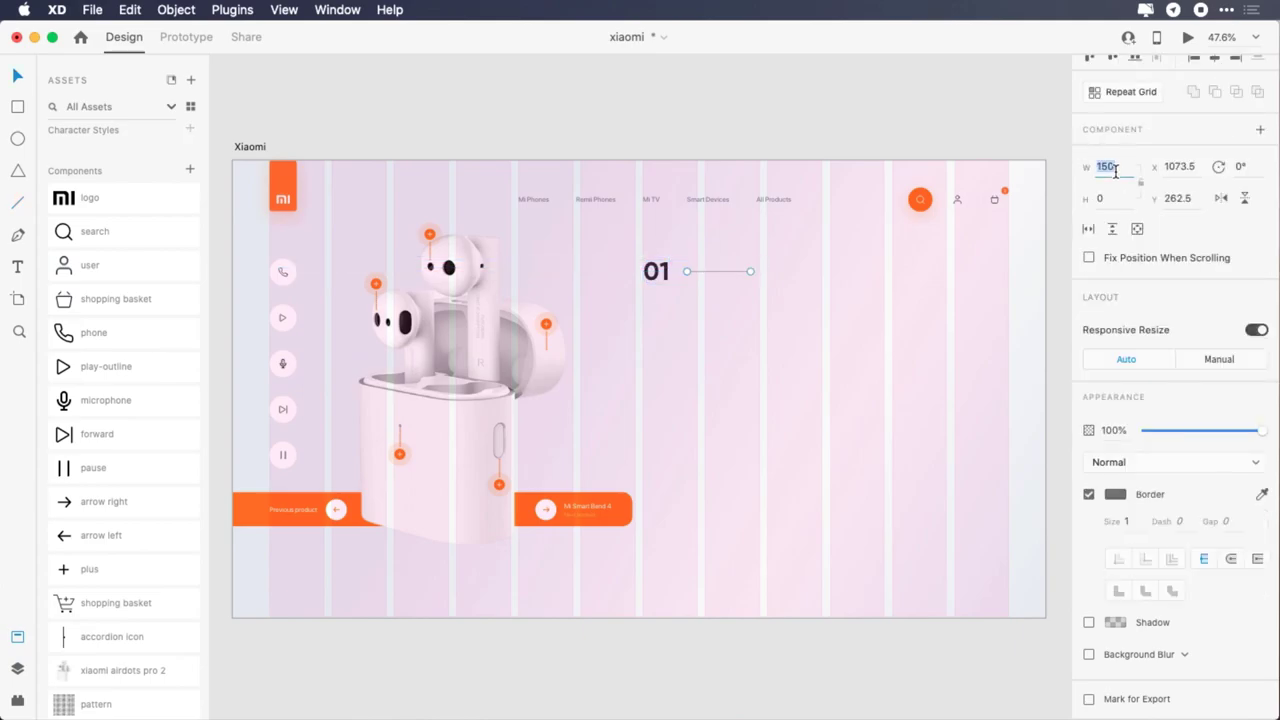
{"action": "type", "text": "144"}
- Colour the horizontal line's border #FF6B09 and set it to size 2, dash 4 and gap 1
{"action": "left_click", "coordinate": [1116, 495]}
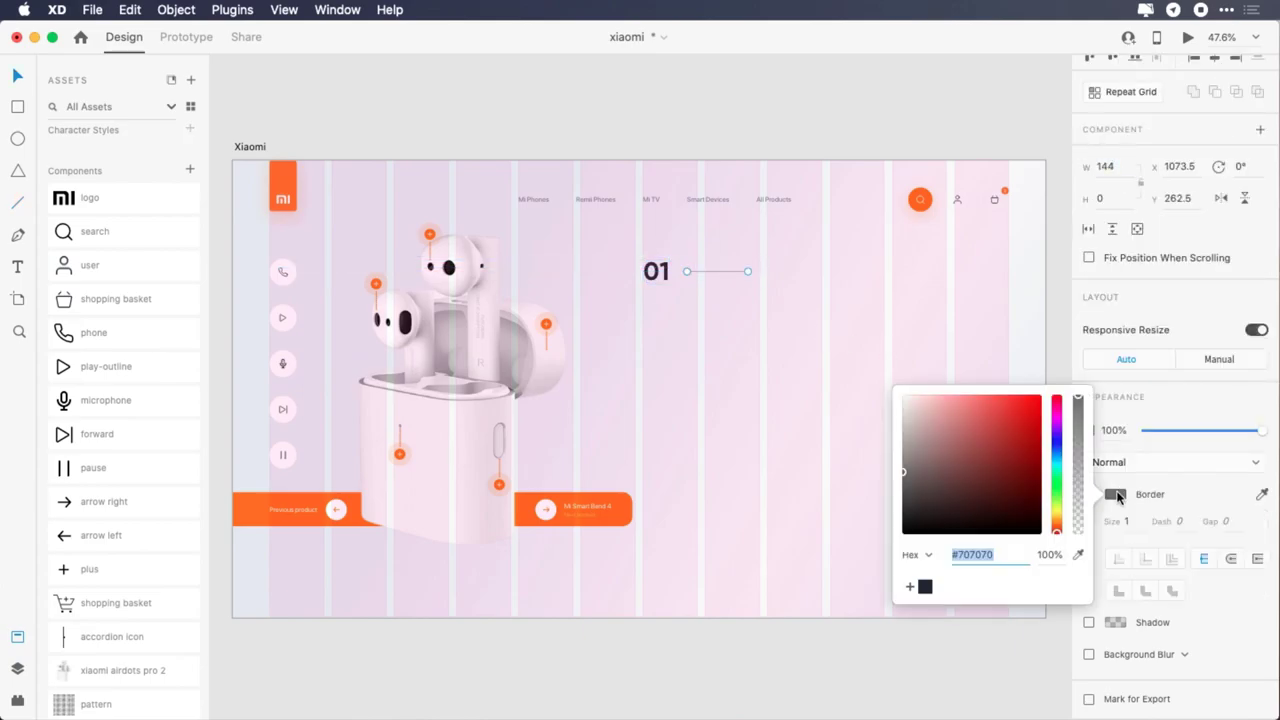
{"action": "type", "text": "ff6b00"}
{"action": "key", "text": "Return"}
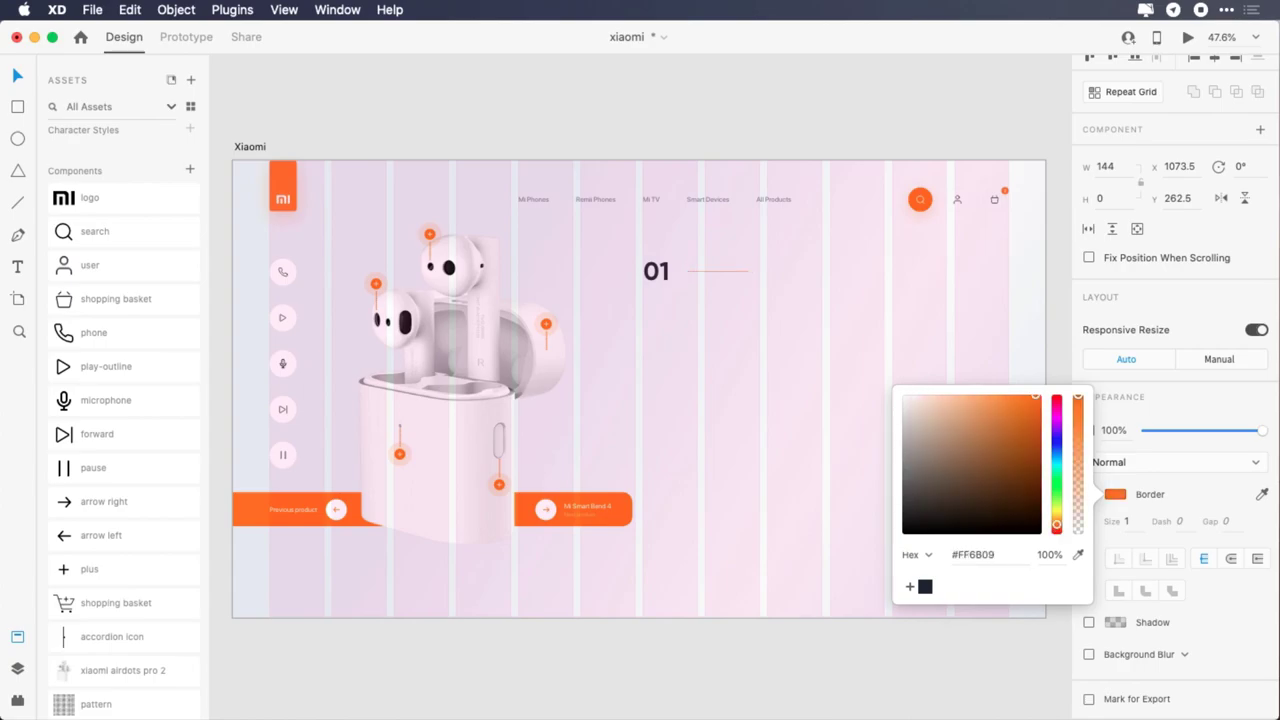
{"action": "left_click", "coordinate": [1122, 495]}
{"action": "type", "text": "2"}
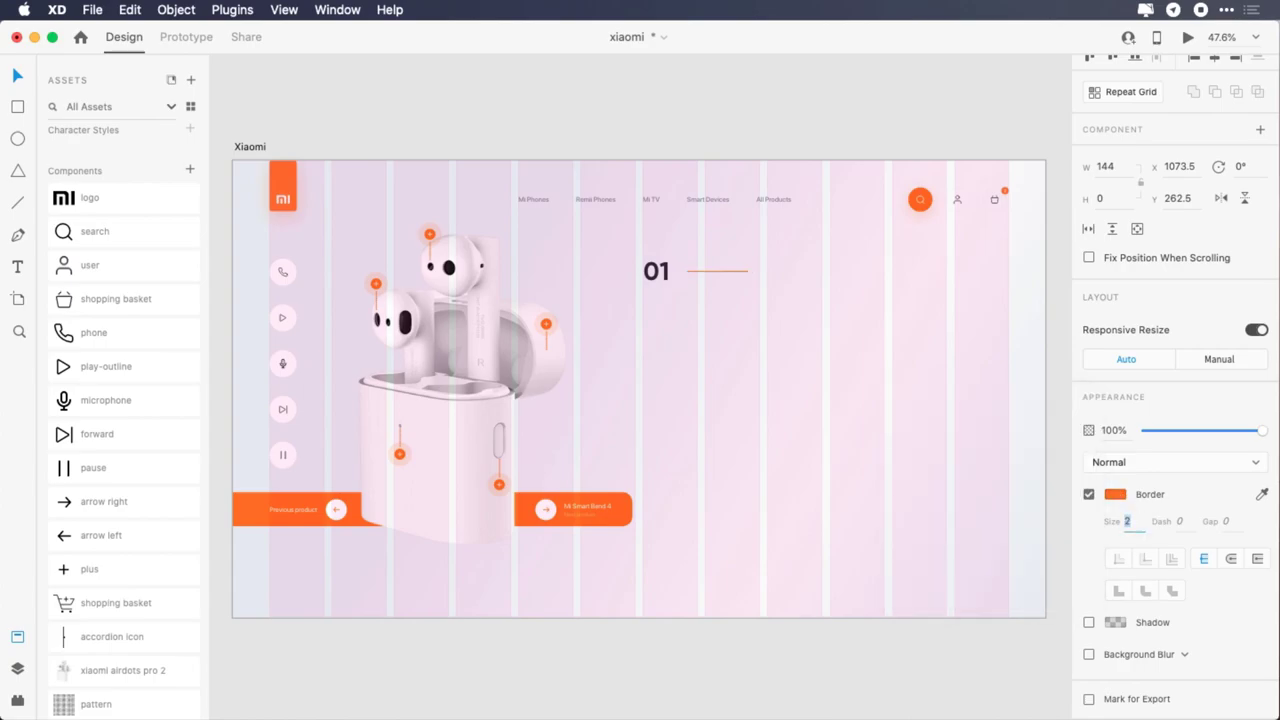
{"action": "left_click", "coordinate": [1179, 521]}
{"action": "key", "text": "Tab"}
- Nudge the horizontal dashed line 13 px left, closer to the "01"
{"action": "key", "text": "shift+Left"}
{"action": "key", "text": "Left"}
{"action": "key", "text": "Left"}
{"action": "key", "text": "Left"}
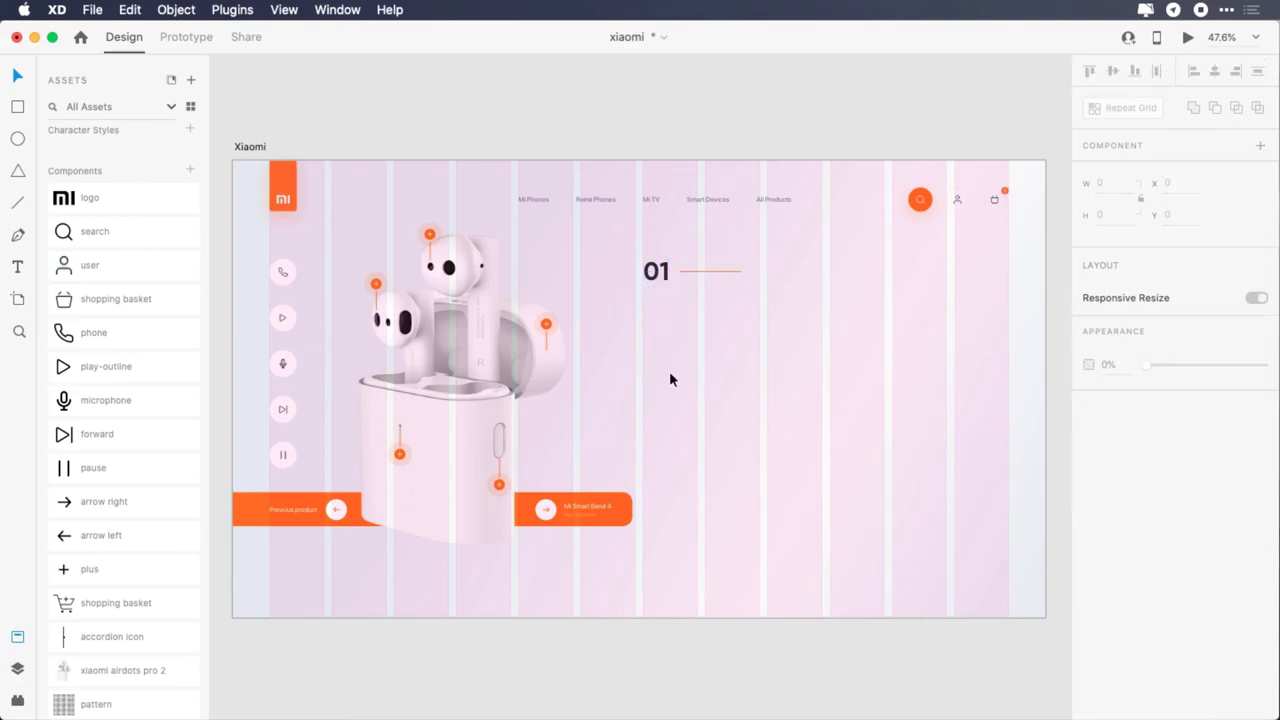
- Add the caption "hour fully charged" below the "01", aligned with its left edge
{"action": "key", "text": "t"}
{"action": "left_click", "coordinate": [645, 306]}
{"action": "type", "text": "hour fully charged"}
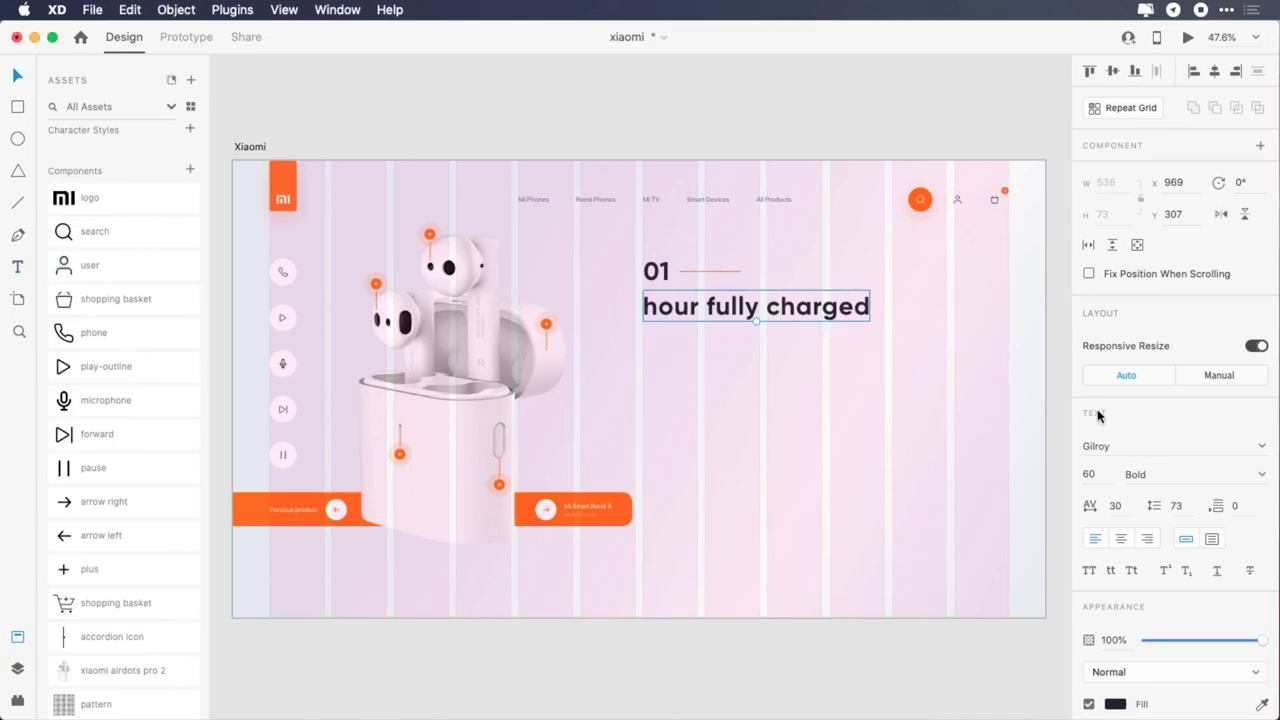
- Format the "hour fully charged" caption as SF Pro Display Regular, size 21
{"action": "left_click", "coordinate": [1125, 446]}
{"action": "type", "text": "SF"}
{"action": "key", "text": "Return"}
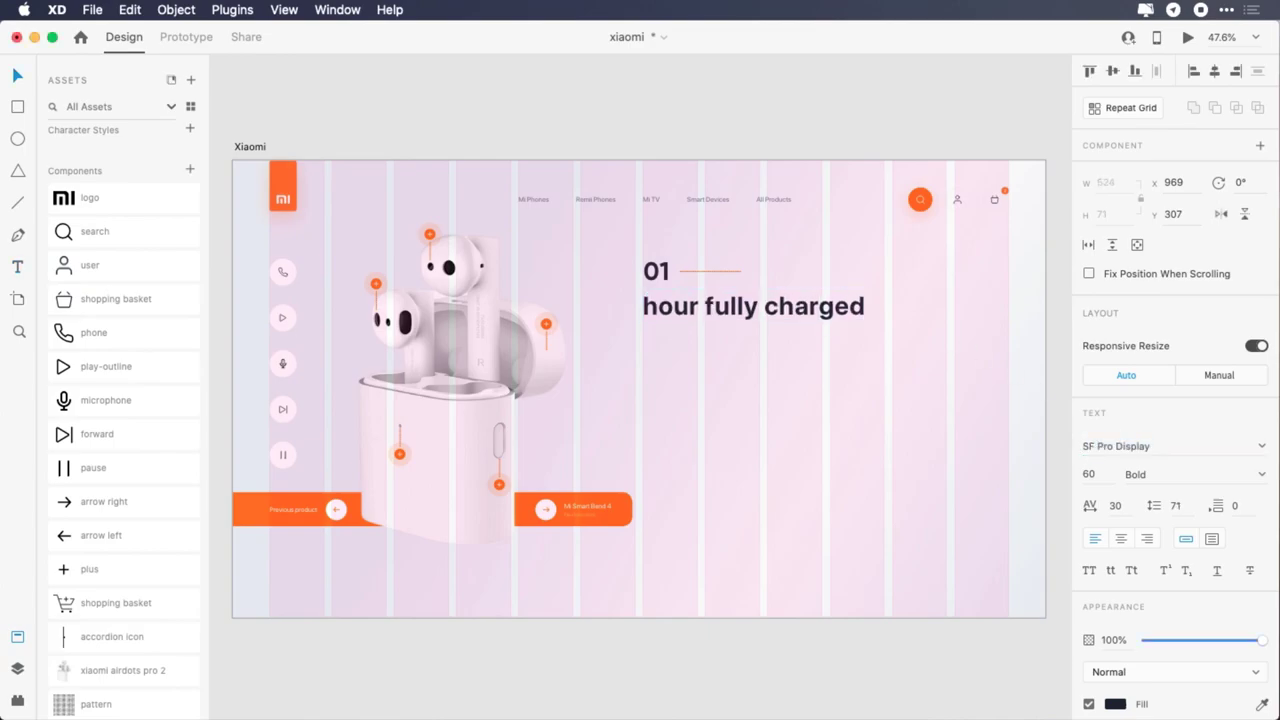
{"action": "left_click", "coordinate": [1099, 476]}
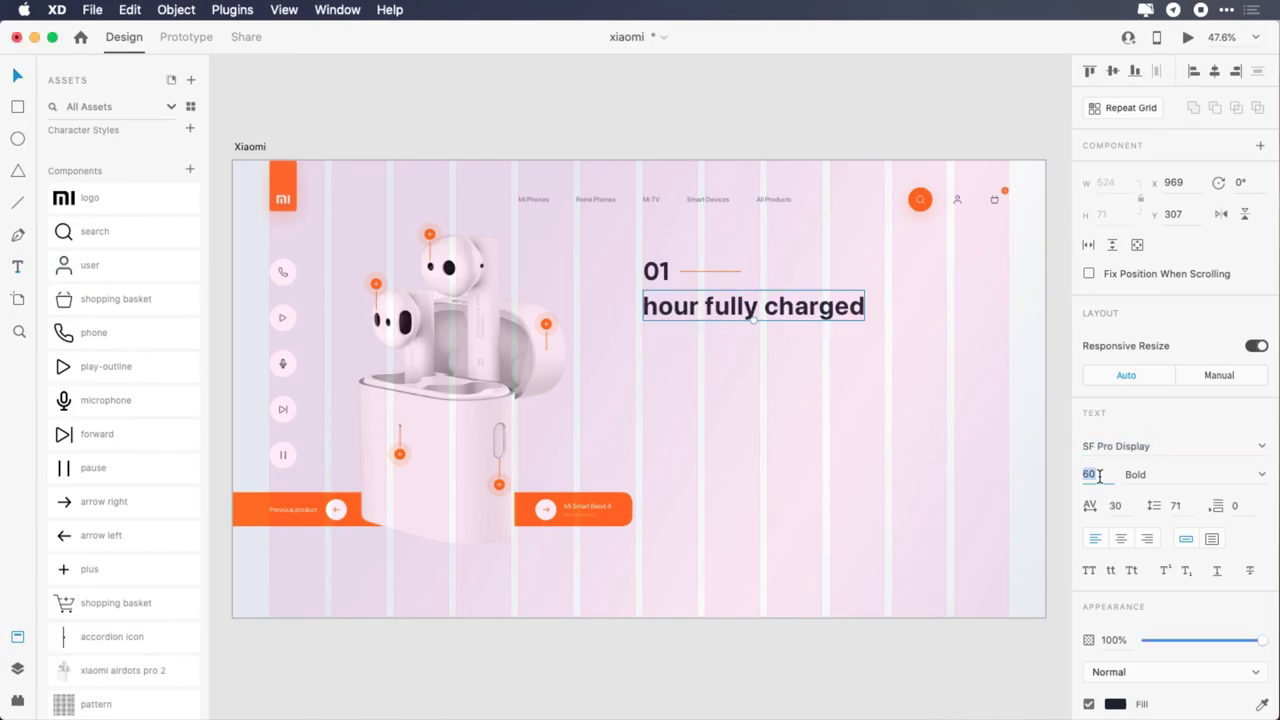
{"action": "type", "text": "21"}
{"action": "key", "text": "Return"}
{"action": "left_click", "coordinate": [1164, 476]}
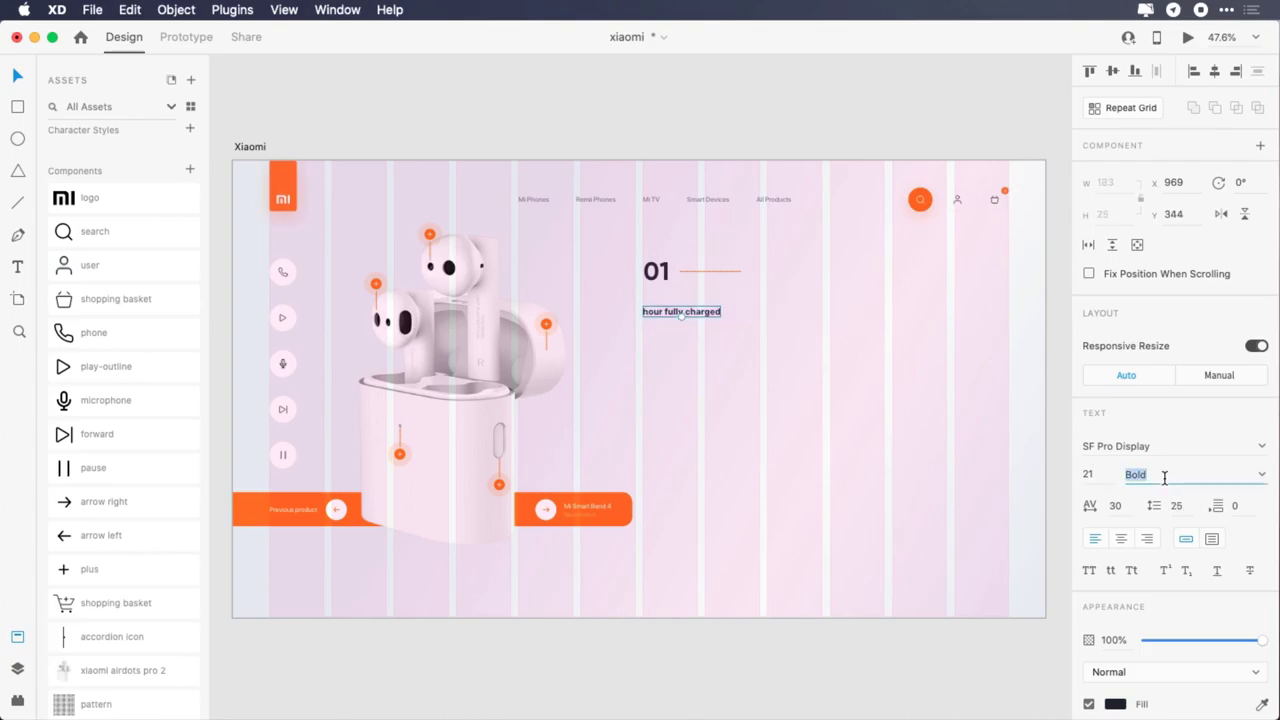
{"action": "type", "text": "Regular"}
{"action": "key", "text": "Return"}
- Fill the "hour fully charged" caption with #7C8598 and move it up close beneath the "01"
{"action": "scroll", "coordinate": [1175, 400], "scroll_direction": "down", "scroll_amount": 3}
{"action": "left_click", "coordinate": [1115, 558]}
{"action": "type", "text": "7c8"}
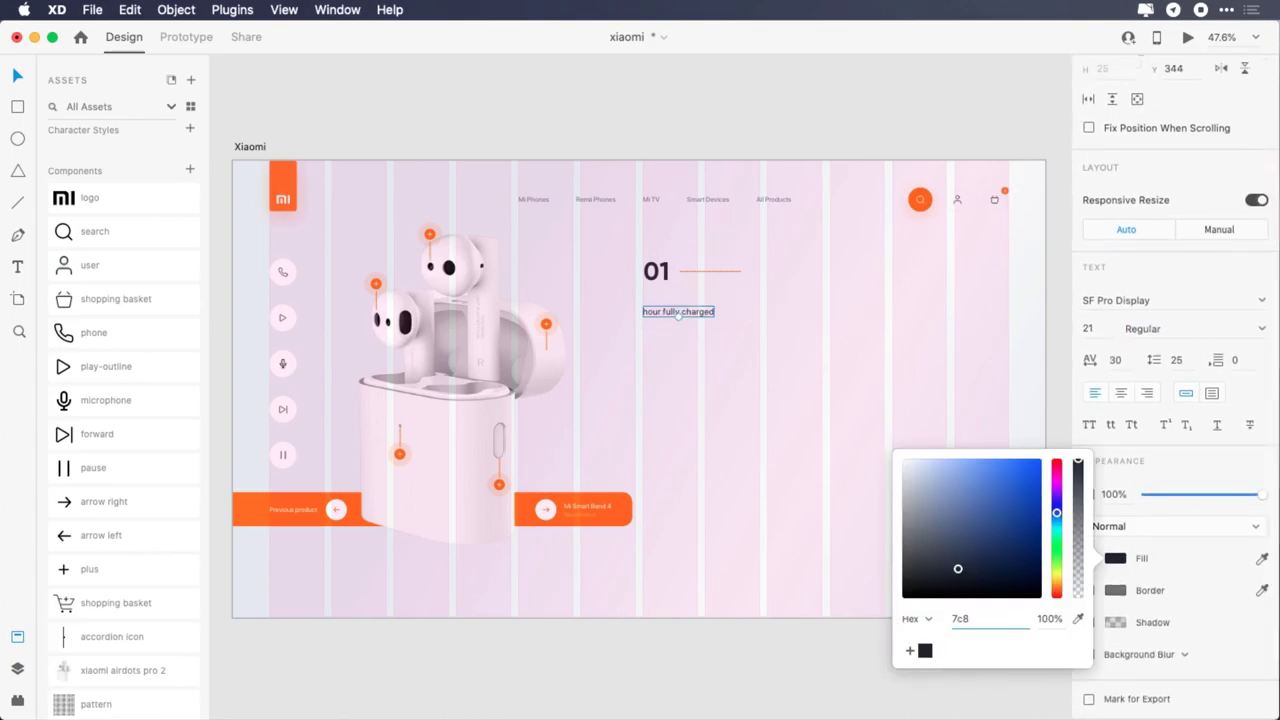
{"action": "type", "text": "598"}
{"action": "key", "text": "Return"}
{"action": "left_click_drag", "start_coordinate": [664, 312], "coordinate": [664, 294]}
- Duplicate the number, dashed line and caption directly below the first set and change the copied number to "04"
{"action": "left_click_drag", "start_coordinate": [742, 336], "coordinate": [662, 333]}
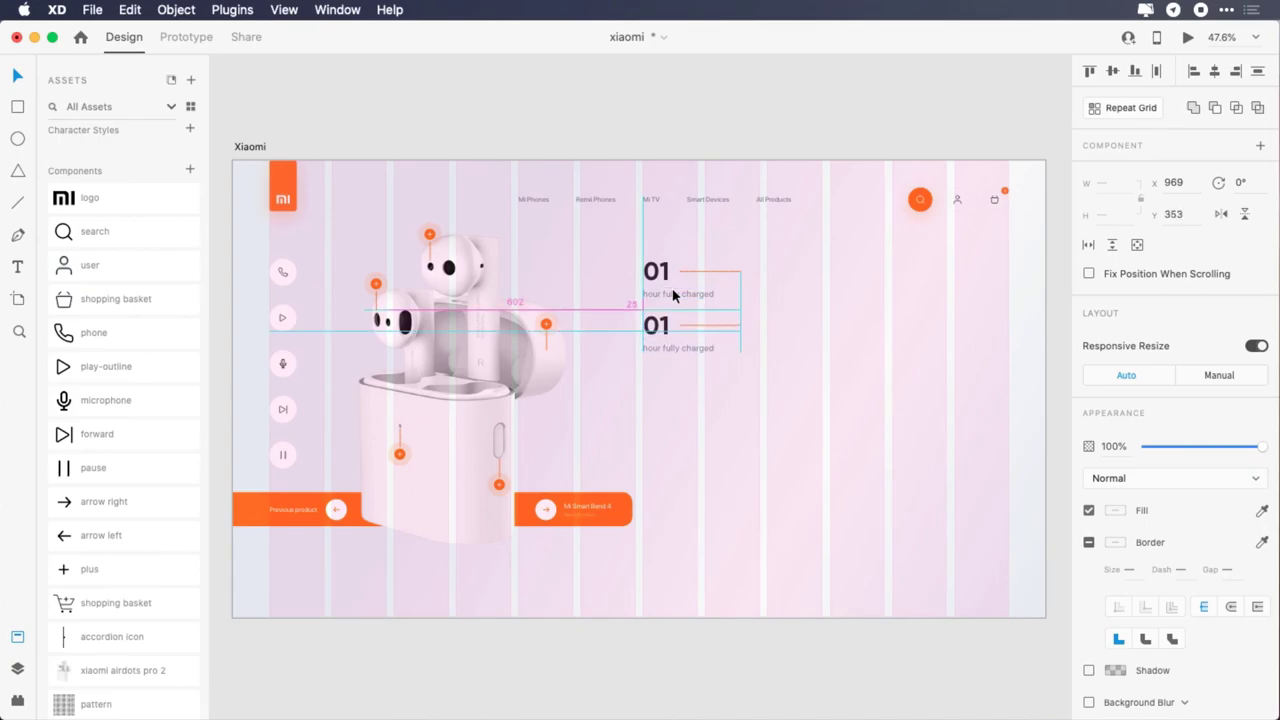
{"action": "double_click", "coordinate": [660, 324]}
{"action": "key", "text": "BackSpace"}
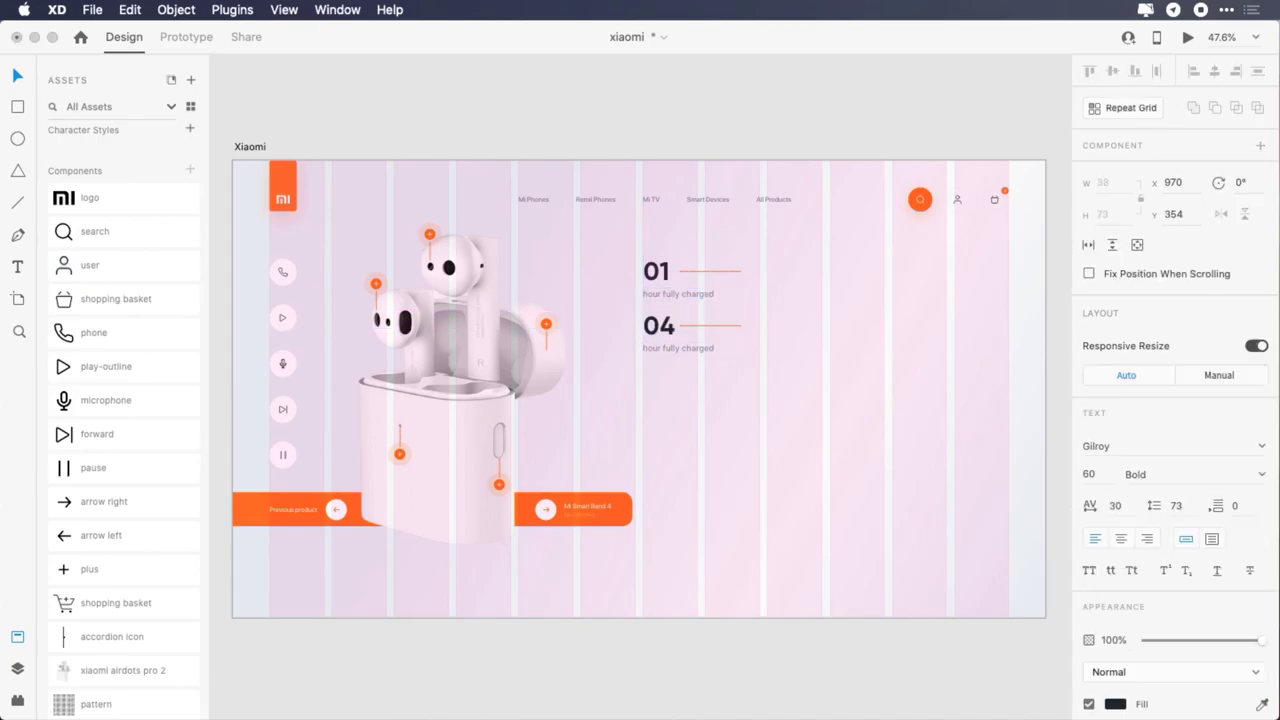
{"action": "type", "text": "4"}
- Shift the second dashed line clear of the "04" and end it level with the line above
{"action": "left_click", "coordinate": [693, 327]}
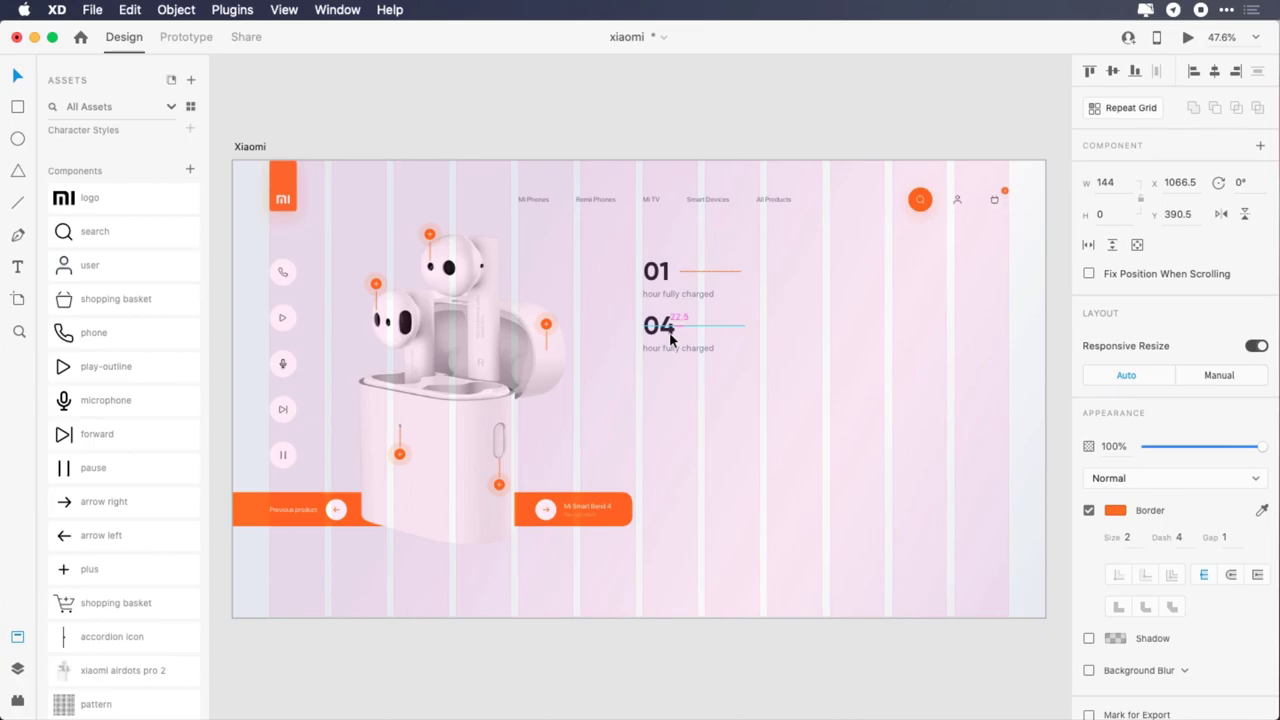
{"action": "left_click_drag", "start_coordinate": [745, 326], "coordinate": [741, 326]}
- Change the caption under the "04" to "hours one time use"
{"action": "double_click", "coordinate": [656, 349]}
{"action": "left_click", "coordinate": [712, 348]}
{"action": "key", "text": "BackSpace"}
{"action": "key", "text": "BackSpace"}
{"action": "key", "text": "BackSpace"}
{"action": "key", "text": "BackSpace"}
{"action": "key", "text": "BackSpace"}
{"action": "key", "text": "BackSpace"}
{"action": "key", "text": "BackSpace"}
{"action": "key", "text": "BackSpace"}
{"action": "key", "text": "BackSpace"}
{"action": "key", "text": "BackSpace"}
{"action": "key", "text": "BackSpace"}
{"action": "key", "text": "BackSpace"}
{"action": "key", "text": "BackSpace"}
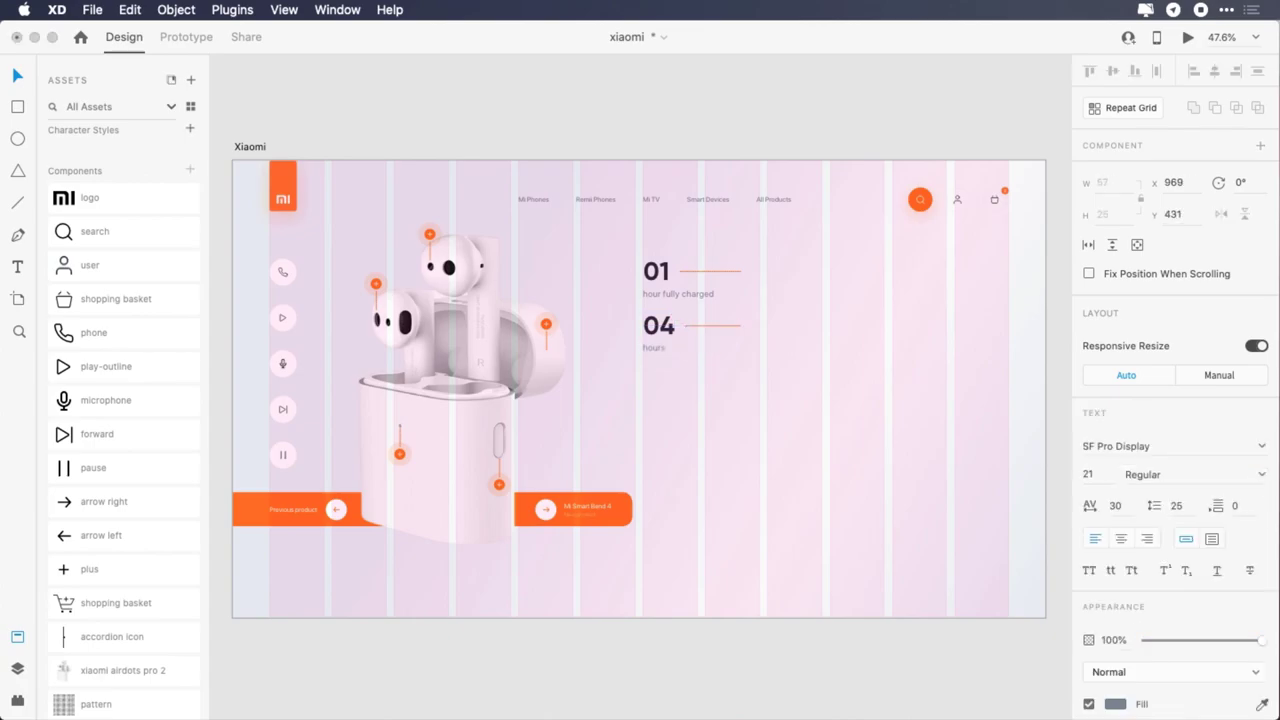
{"action": "key", "text": "Escape"}
- Duplicate the "04" number, line and caption directly below and change the copied number to "14"
{"action": "left_click_drag", "start_coordinate": [716, 377], "coordinate": [656, 374]}
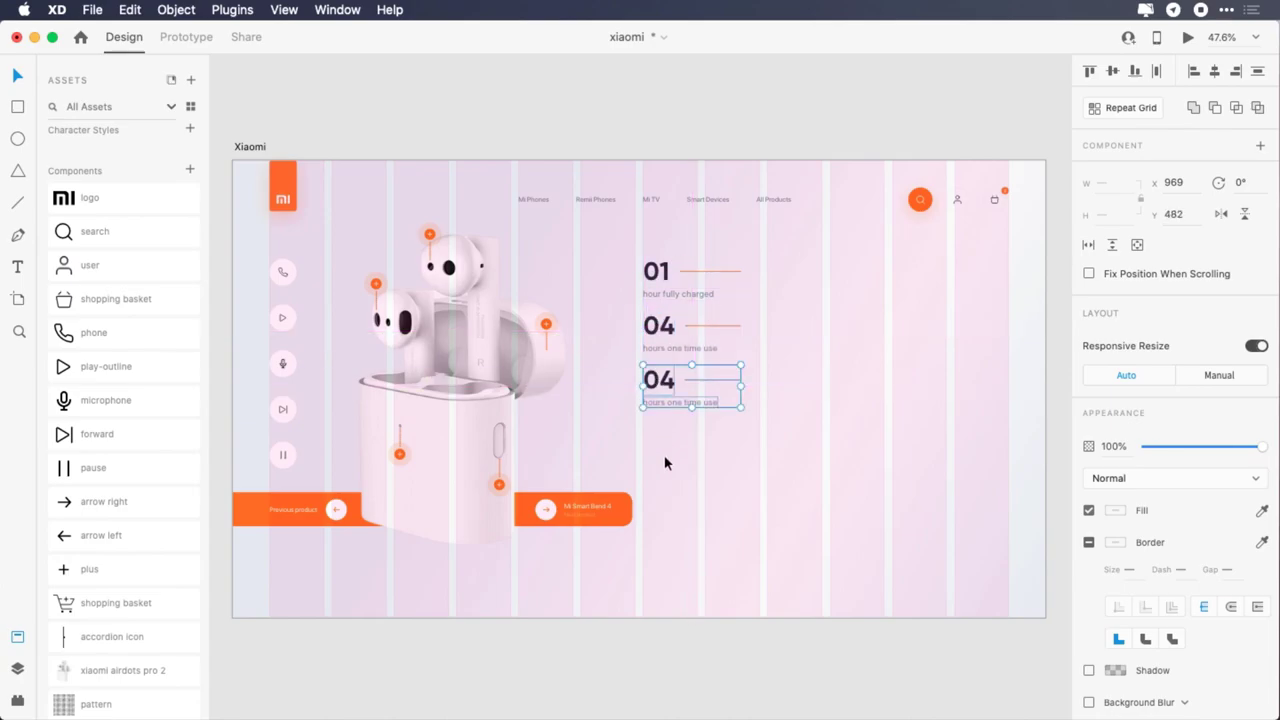
{"action": "double_click", "coordinate": [660, 390]}
{"action": "double_click", "coordinate": [658, 381]}
{"action": "type", "text": "14"}
{"action": "key", "text": "Escape"}
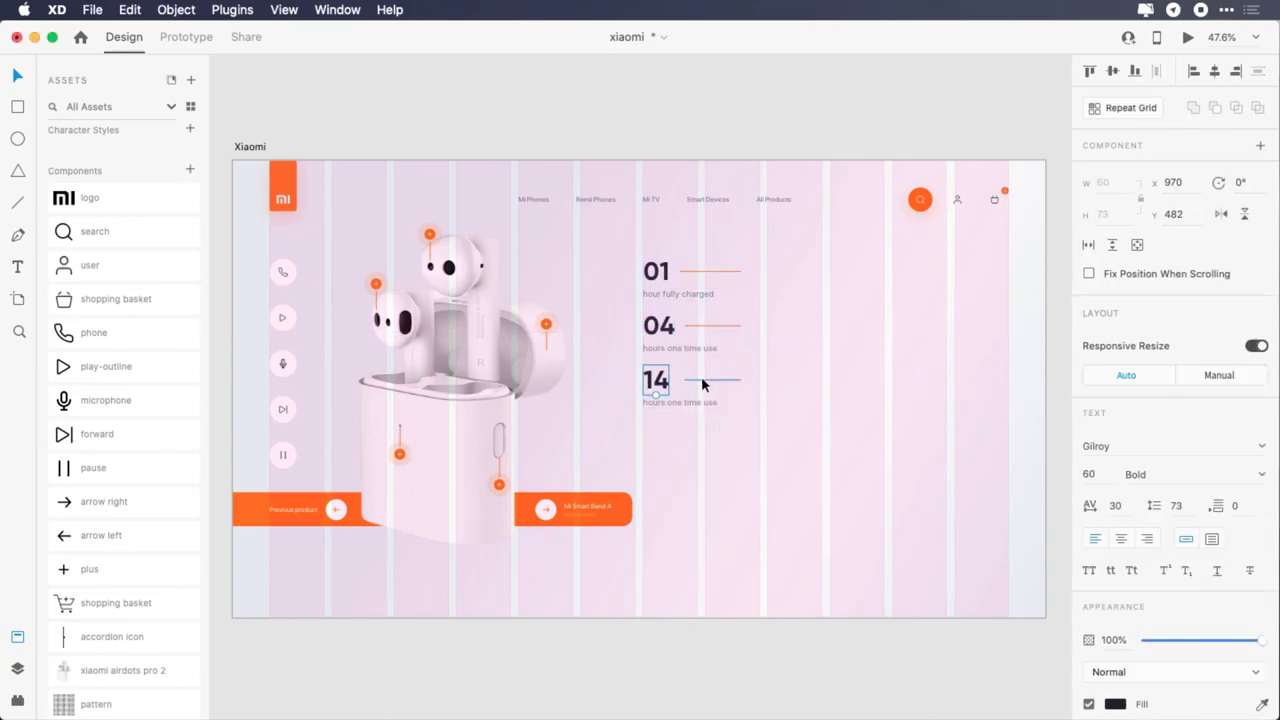
- Nudge the third dashed line 14 px left toward the "14" and extend its end level with the lines above
{"action": "left_click", "coordinate": [701, 379]}
{"action": "key", "text": "shift+Left"}
{"action": "key", "text": "Left"}
{"action": "key", "text": "Left"}
{"action": "key", "text": "Left"}
{"action": "key", "text": "Left"}
{"action": "left_click_drag", "start_coordinate": [736, 380], "coordinate": [738, 381]}
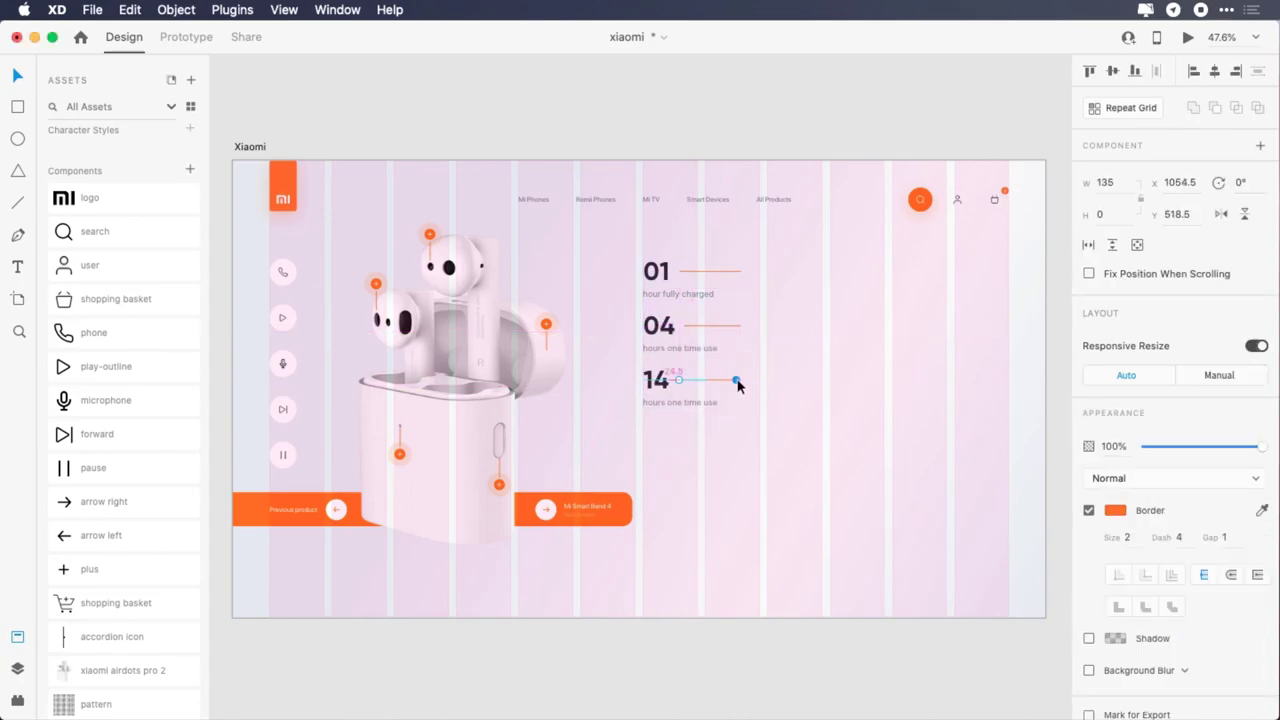
- Change the caption under the "14" to "hours play time with box"
{"action": "double_click", "coordinate": [661, 408]}
{"action": "type", "text": "no"}
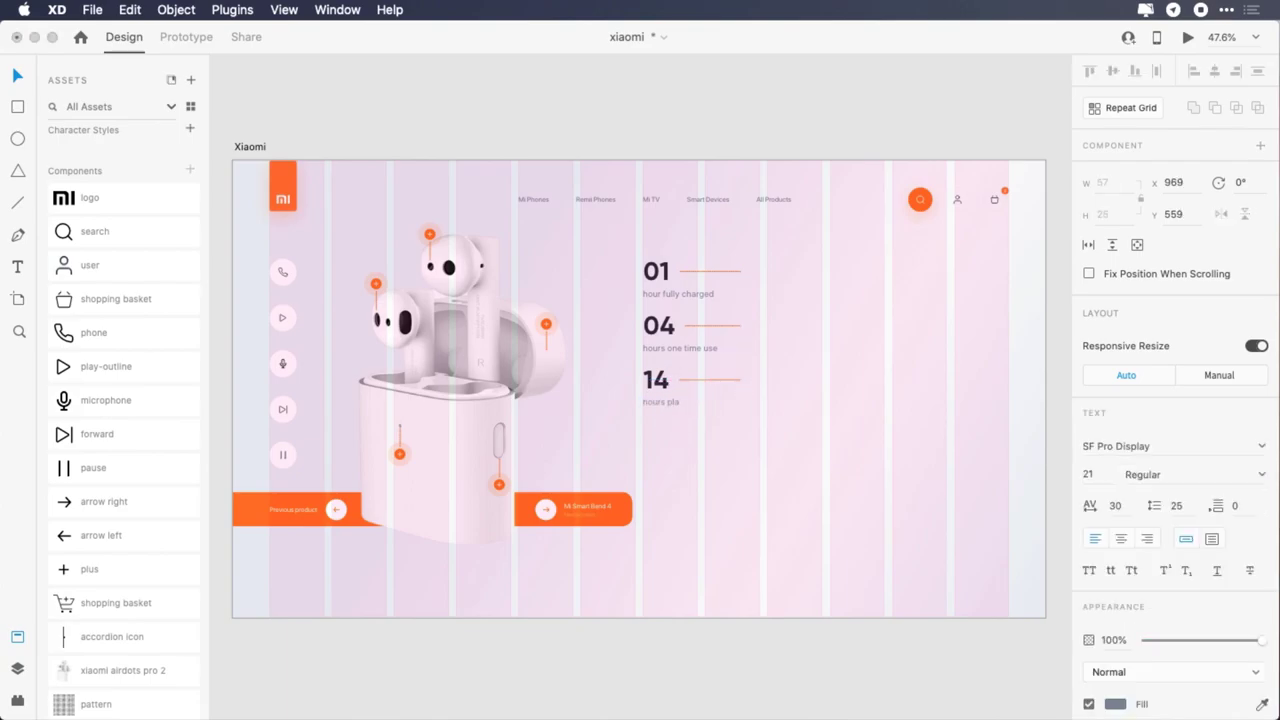
{"action": "type", "text": " box"}
{"action": "key", "text": "Escape"}
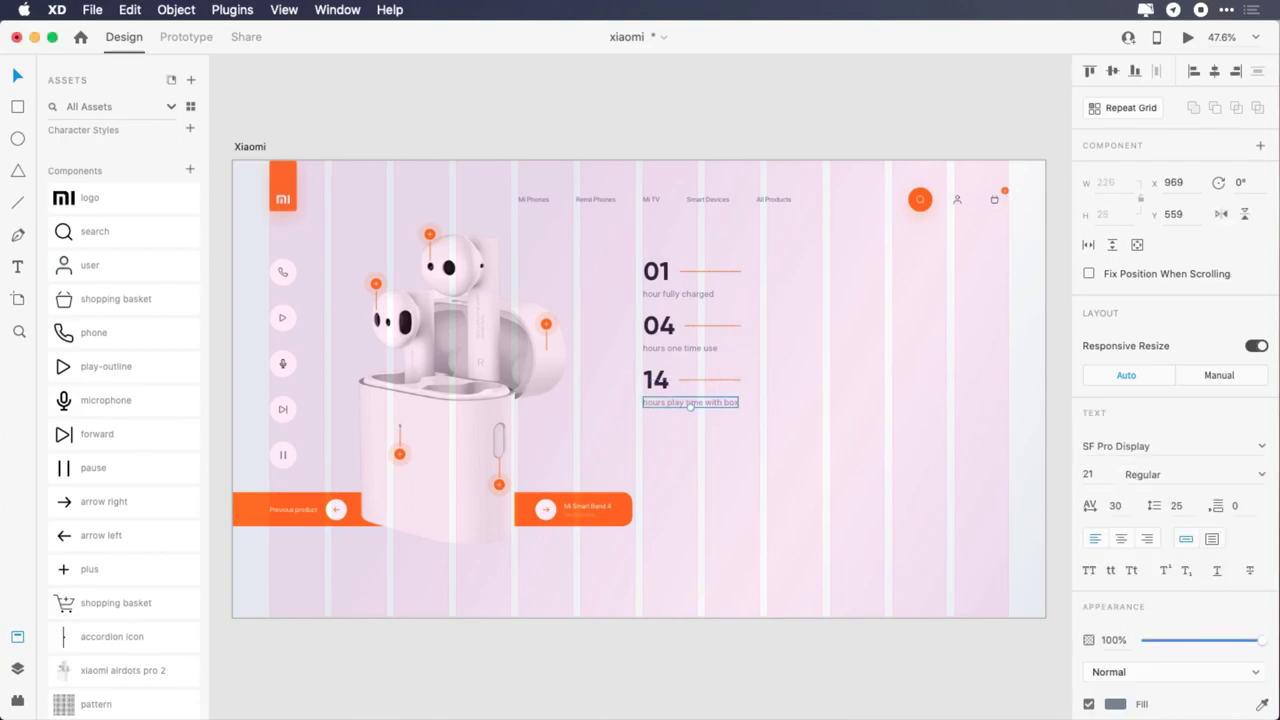
- Add the text "xiaomi airdots pro" on three lines in the empty area beside the battery statistics
{"action": "key", "text": "t"}
{"action": "left_click", "coordinate": [823, 265]}
{"action": "type", "text": "xiaomi"}
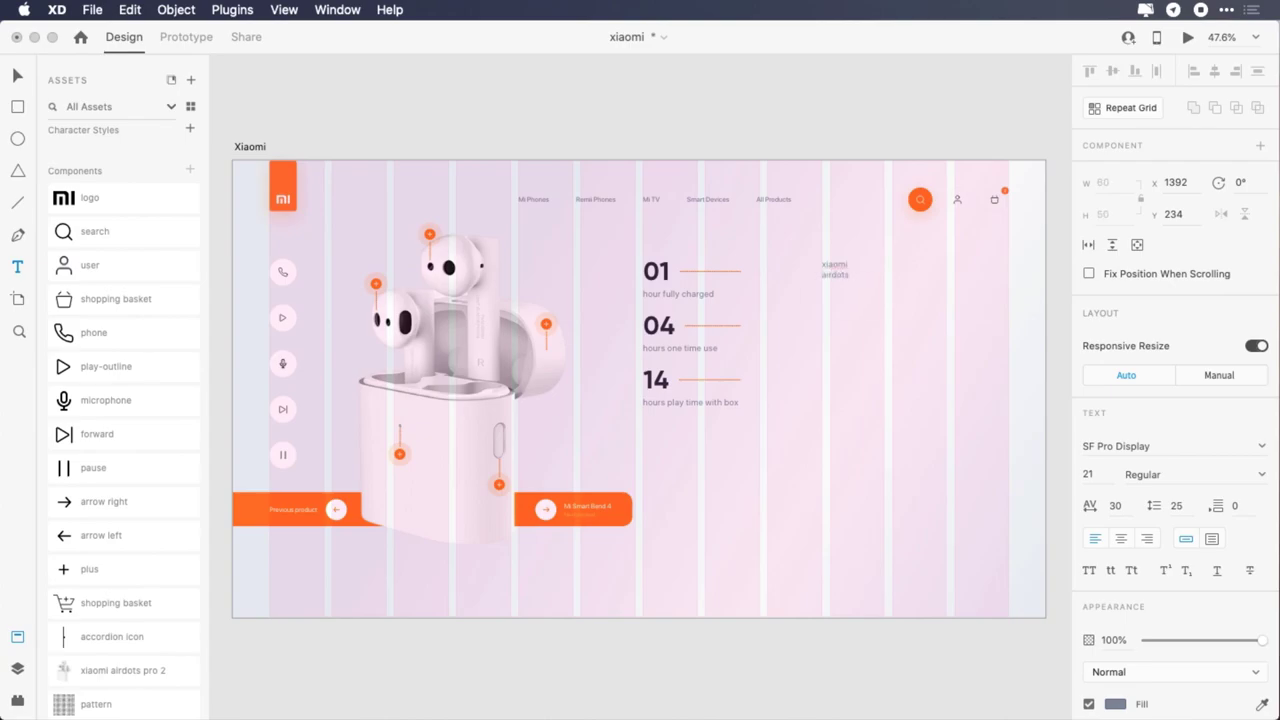
{"action": "type", "text": " airdots pro"}
{"action": "key", "text": "Escape"}
- Set the headline's font to Gilroy ExtraBold at size 128
{"action": "left_click", "coordinate": [1112, 449]}
{"action": "type", "text": "Gilroy"}
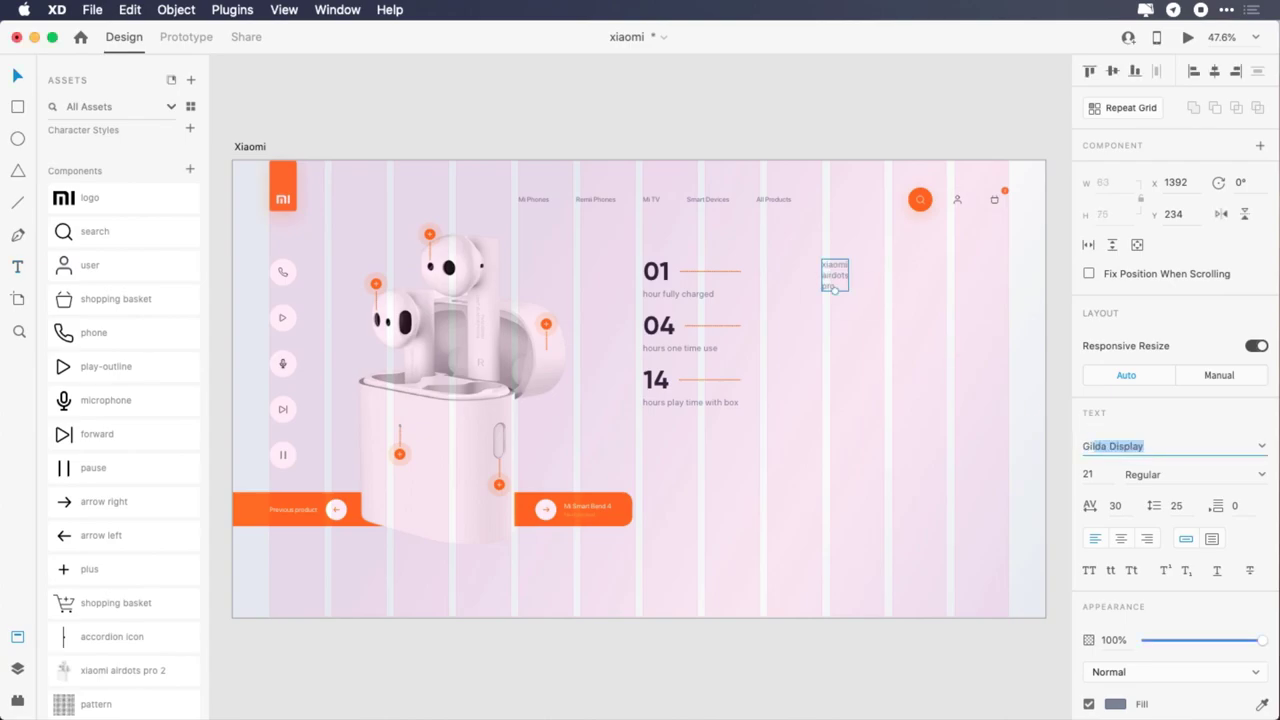
{"action": "key", "text": "Return"}
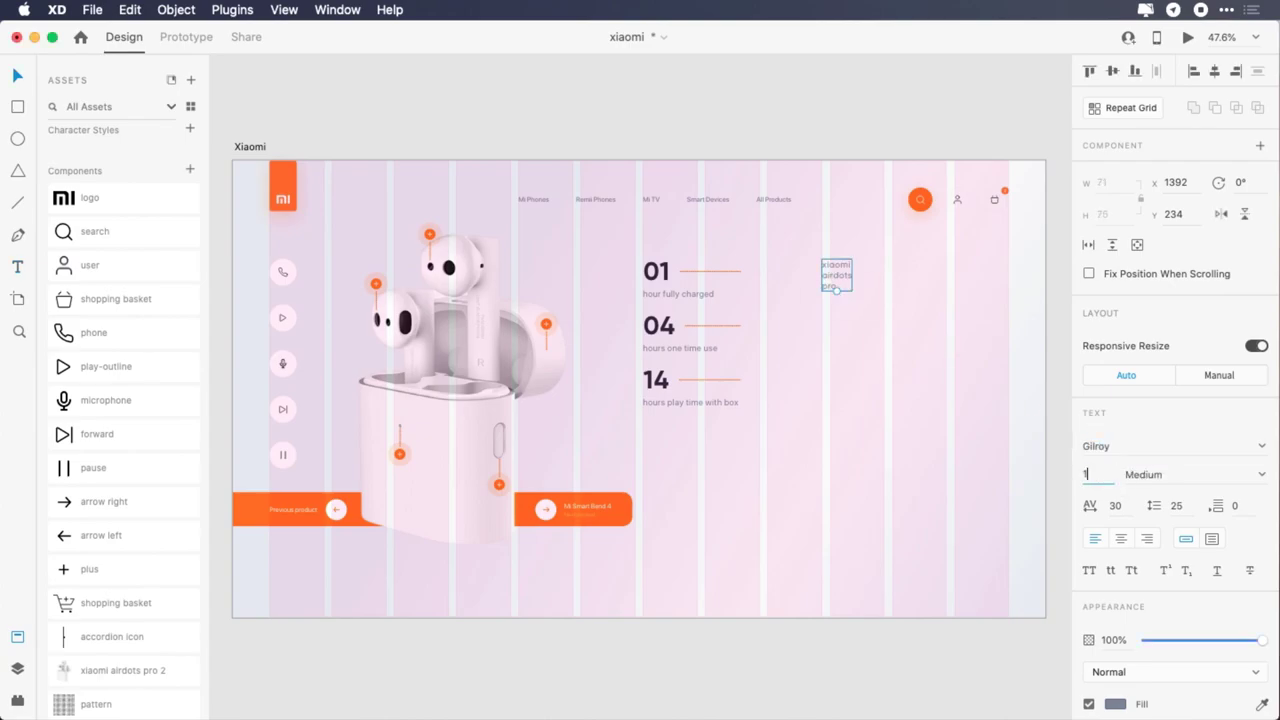
{"action": "key", "text": "Return"}
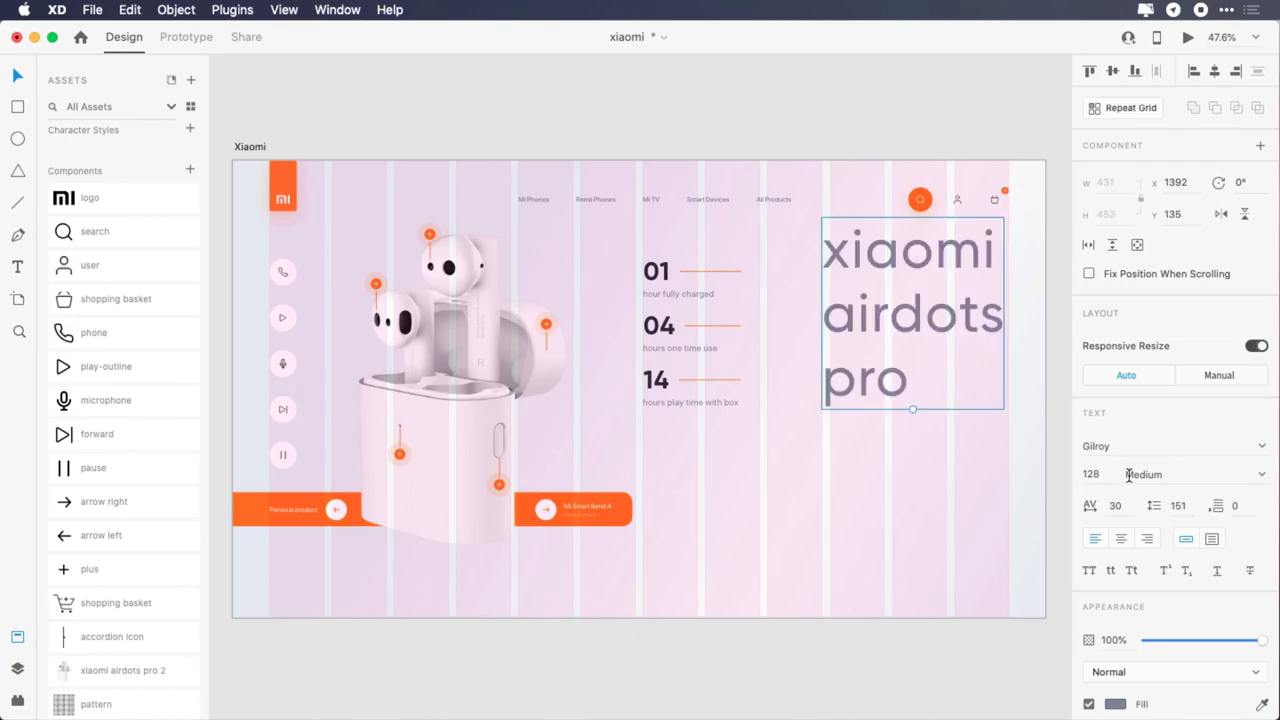
{"action": "left_click", "coordinate": [1132, 475]}
{"action": "type", "text": "ExtraBold"}
{"action": "key", "text": "Return"}
- Fill the headline with the saved dark colour #1F2634 and switch its letters to title case
{"action": "scroll", "coordinate": [1175, 400], "scroll_direction": "down", "scroll_amount": 3}
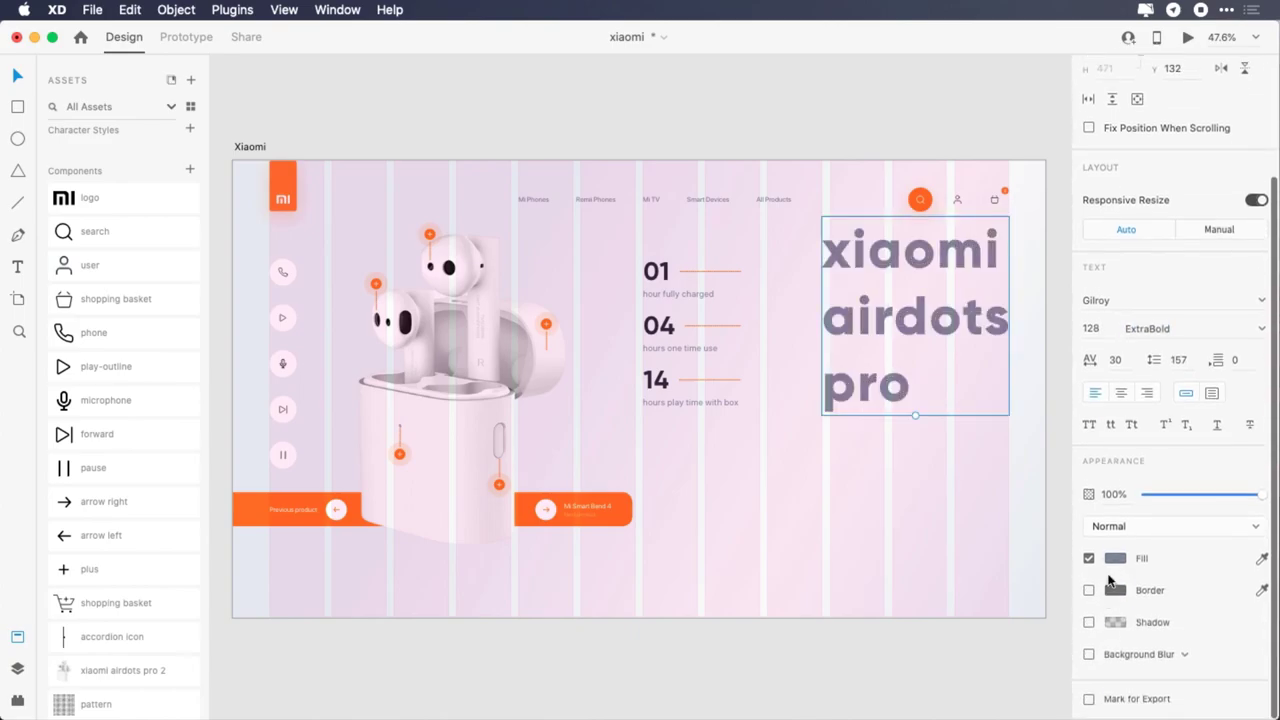
{"action": "left_click", "coordinate": [1115, 558]}
{"action": "left_click", "coordinate": [925, 651]}
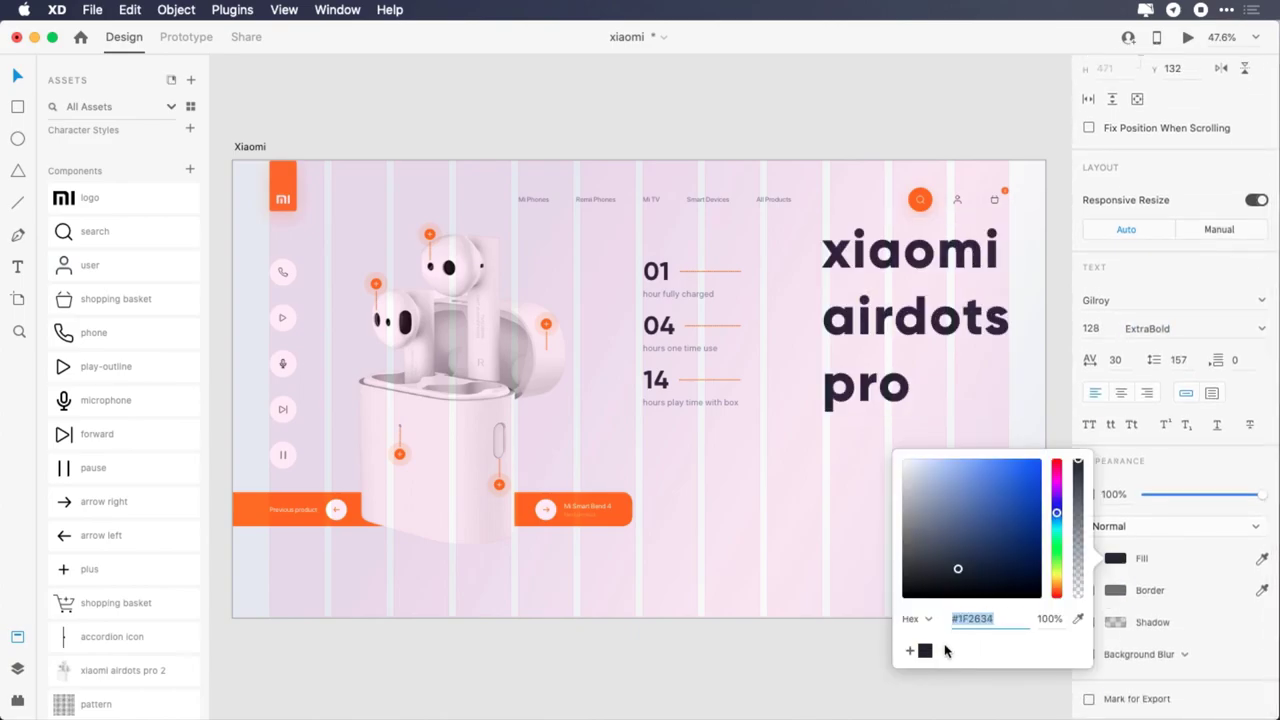
{"action": "left_click", "coordinate": [1120, 558]}
{"action": "scroll", "coordinate": [1119, 557], "scroll_direction": "up", "scroll_amount": 1}
{"action": "left_click", "coordinate": [1131, 455]}
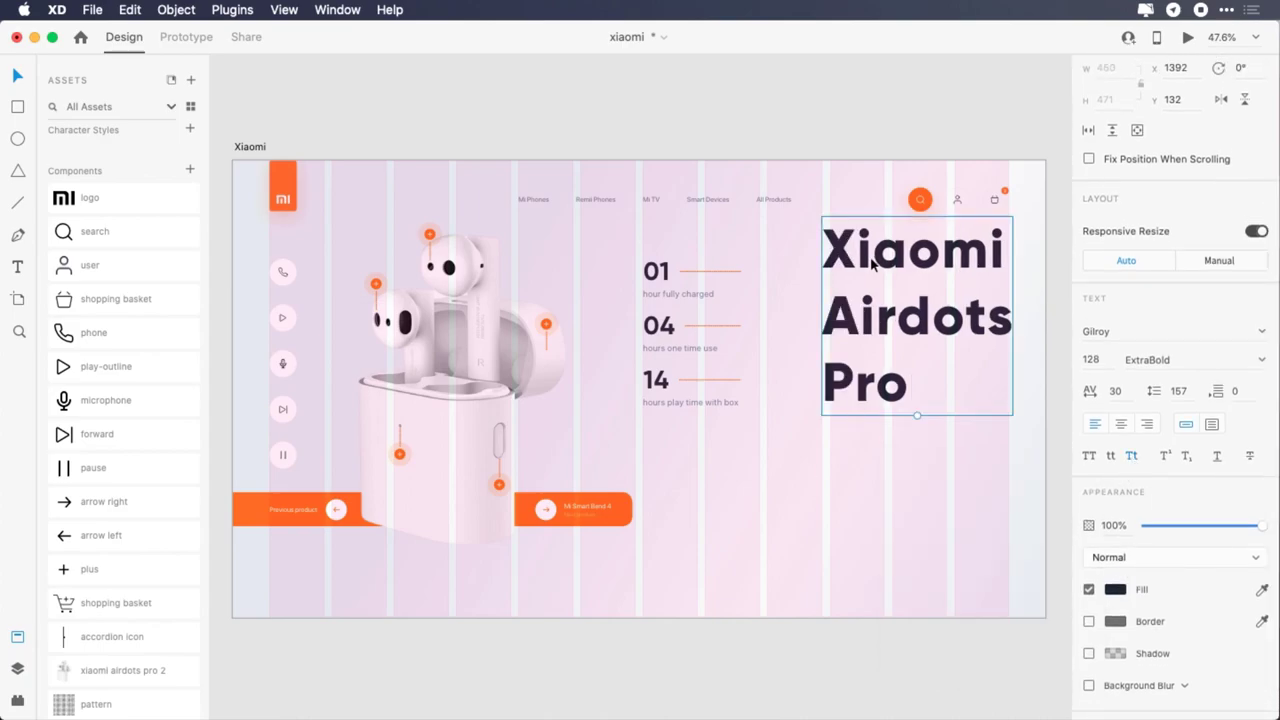
- Move the headline left to the grid column at X 1263 and down to Y 202
{"action": "left_click_drag", "start_coordinate": [879, 271], "coordinate": [818, 271]}
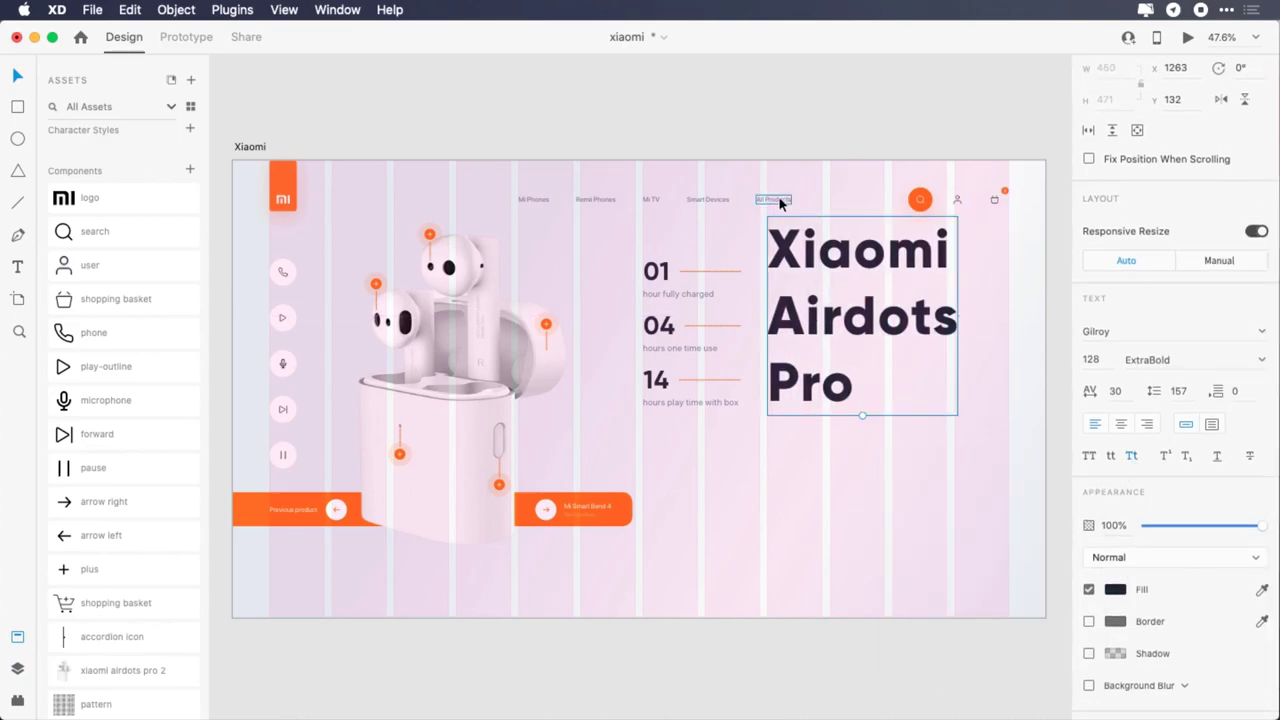
{"action": "key", "text": "shift+Down"}
{"action": "key", "text": "shift+Down"}
{"action": "key", "text": "shift+Down"}
{"action": "key", "text": "shift+Down"}
{"action": "key", "text": "shift+Down"}
{"action": "key", "text": "shift+Down"}
{"action": "key", "text": "shift+Down"}
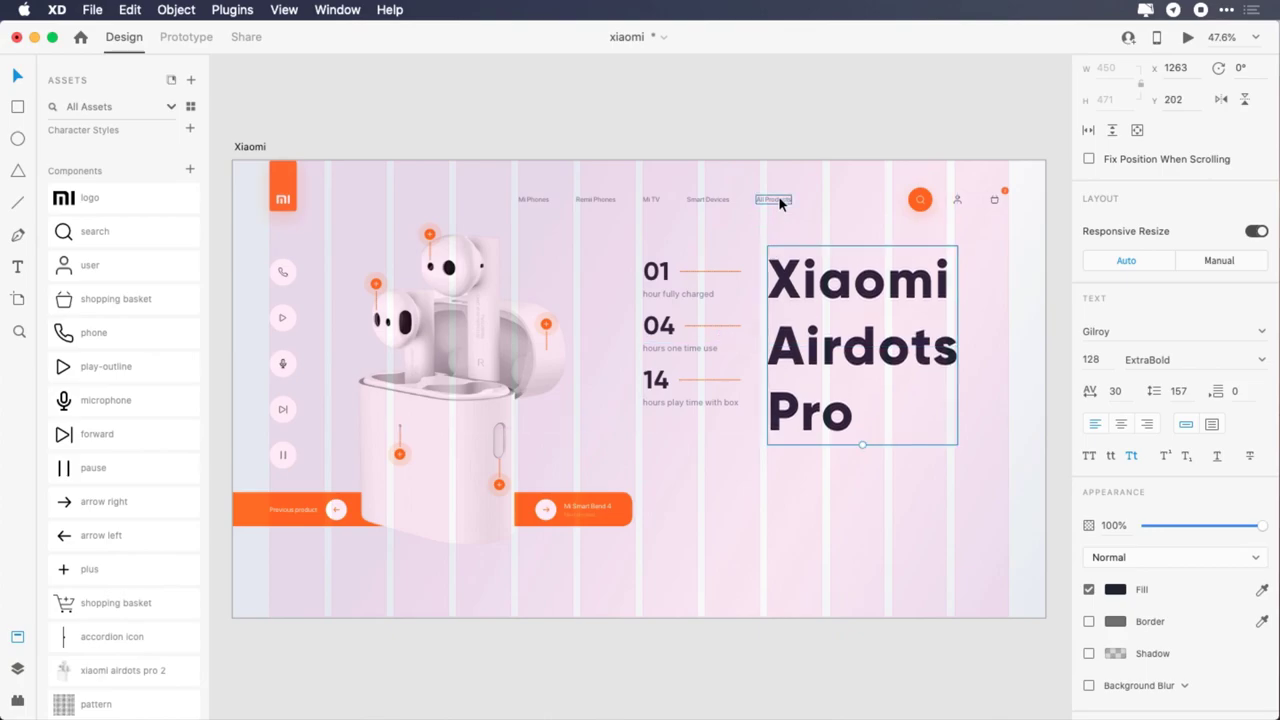
- Add a separate "2" in the headline style and place it right after "Pro"
{"action": "key", "text": "t"}
{"action": "left_click", "coordinate": [873, 489]}
{"action": "type", "text": "2"}
{"action": "key", "text": "Escape"}
{"action": "left_click_drag", "start_coordinate": [880, 487], "coordinate": [887, 400]}
- Set the fill of the "2" to orange #FF6B09
{"action": "scroll", "coordinate": [1159, 502], "scroll_direction": "down", "scroll_amount": 5}
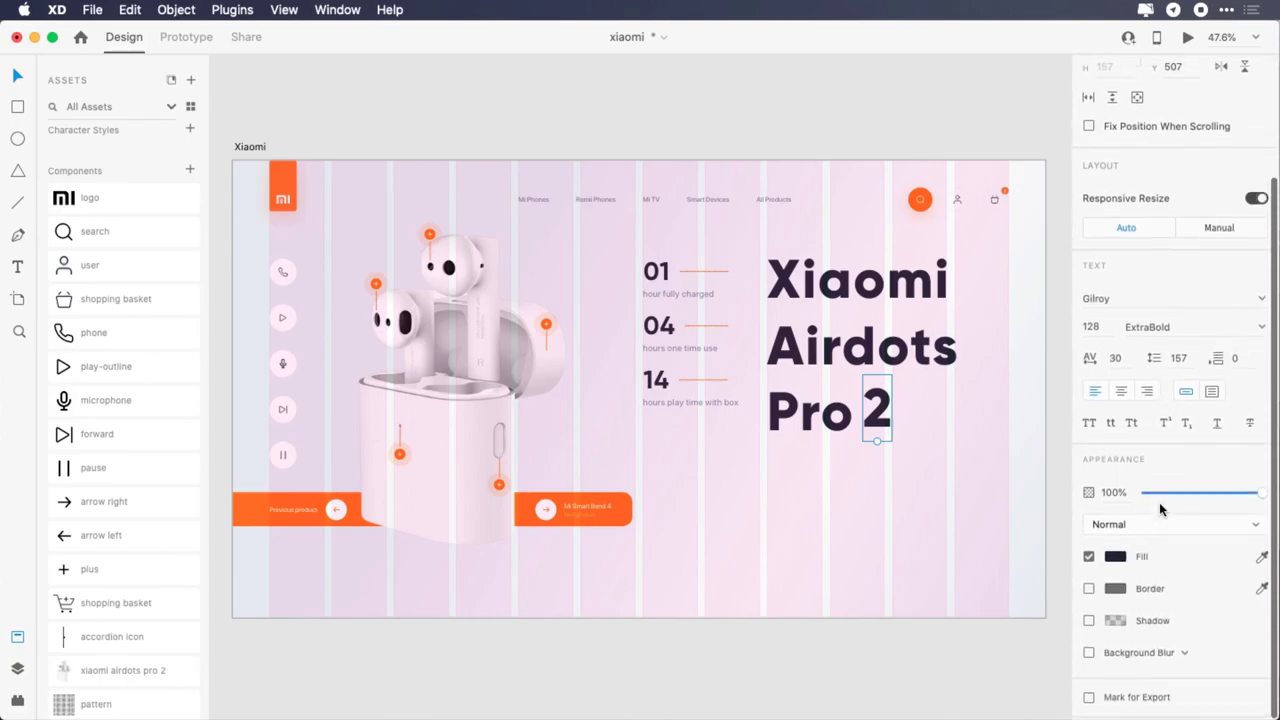
{"action": "left_click", "coordinate": [1115, 558]}
{"action": "type", "text": "ff6b"}
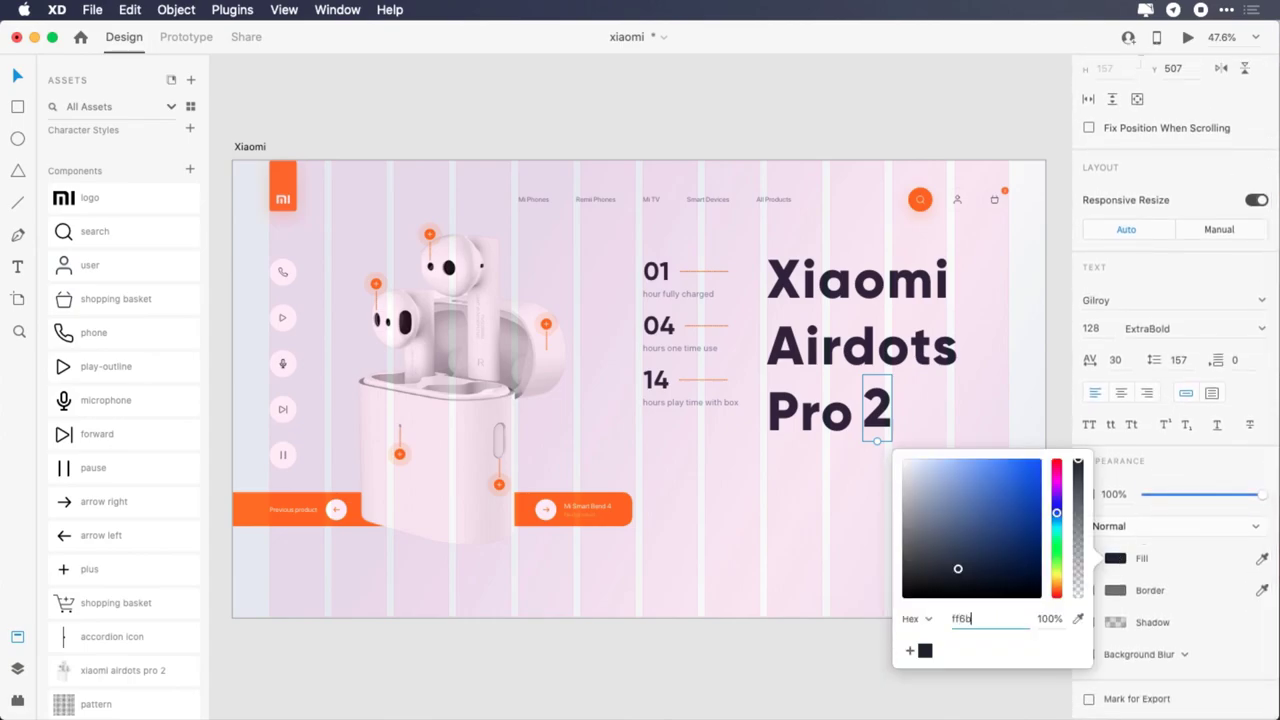
{"action": "type", "text": "00"}
{"action": "key", "text": "Return"}
{"action": "key", "text": "Escape"}
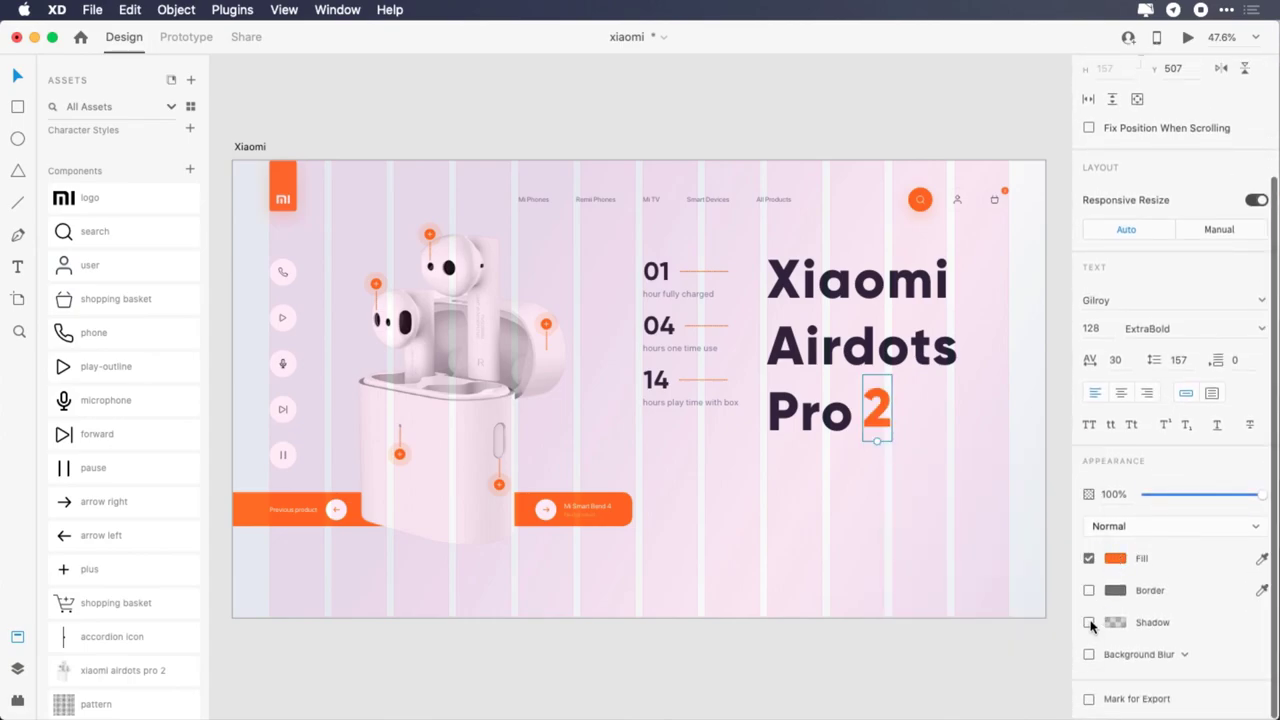
- Enable a shadow on the "2" with Y offset 10 and blur 36
{"action": "left_click", "coordinate": [1090, 622]}
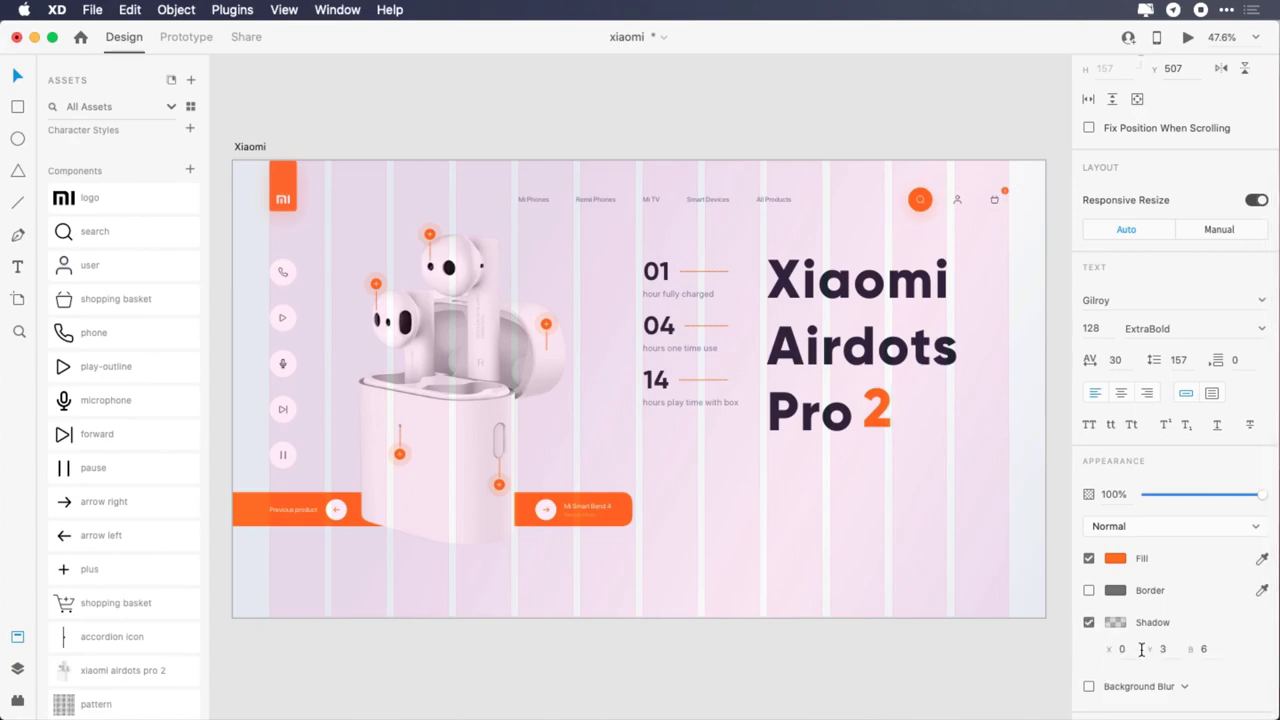
{"action": "left_click", "coordinate": [1165, 650]}
{"action": "key", "text": "Tab"}
{"action": "type", "text": "36"}
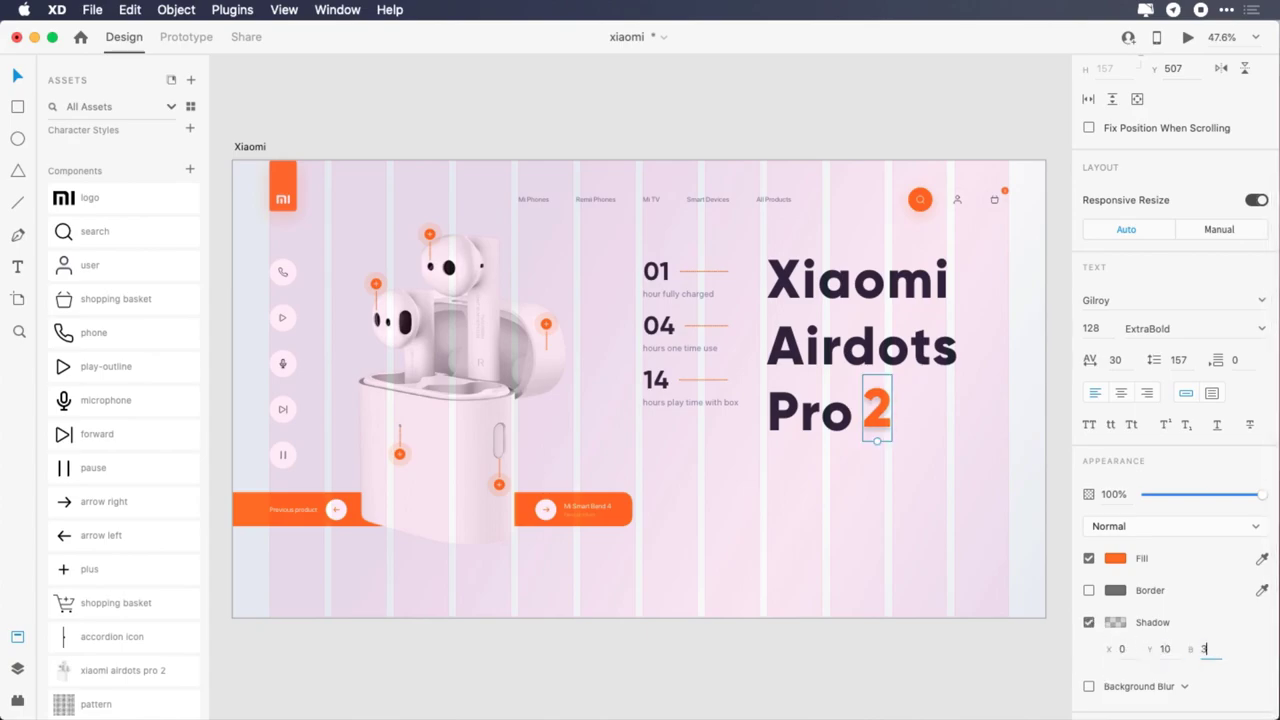
- Set the shadow colour of the "2" to #FF6B09 at 25% opacity
{"action": "left_click", "coordinate": [1113, 621]}
{"action": "type", "text": "ff"}
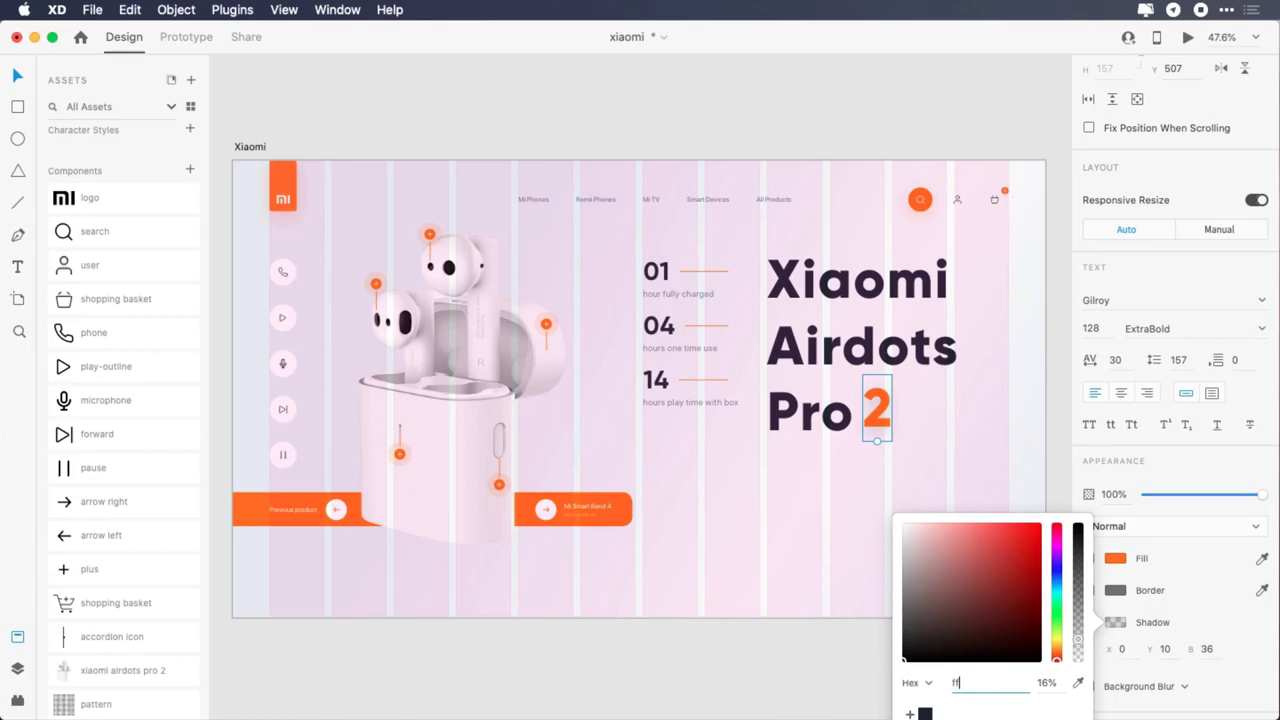
{"action": "type", "text": "6b09"}
{"action": "key", "text": "Return"}
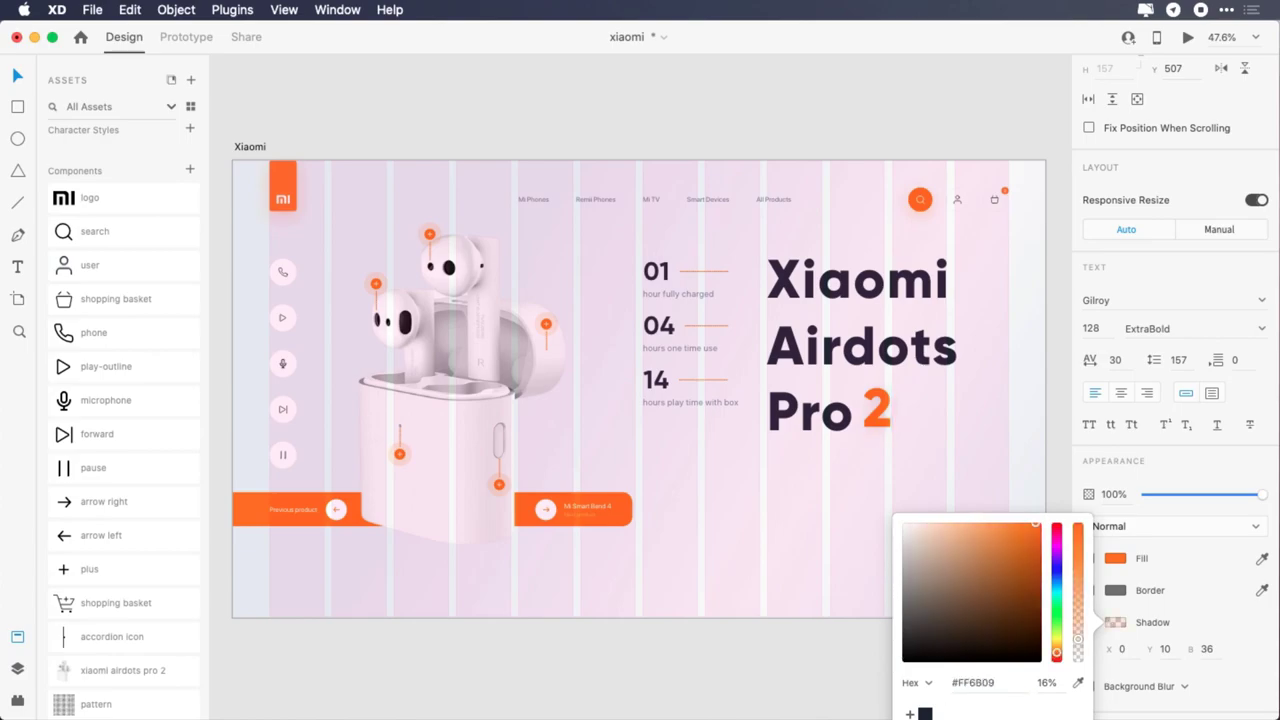
{"action": "left_click", "coordinate": [1043, 682]}
{"action": "type", "text": "25"}
{"action": "key", "text": "Return"}
{"action": "left_click", "coordinate": [760, 655]}
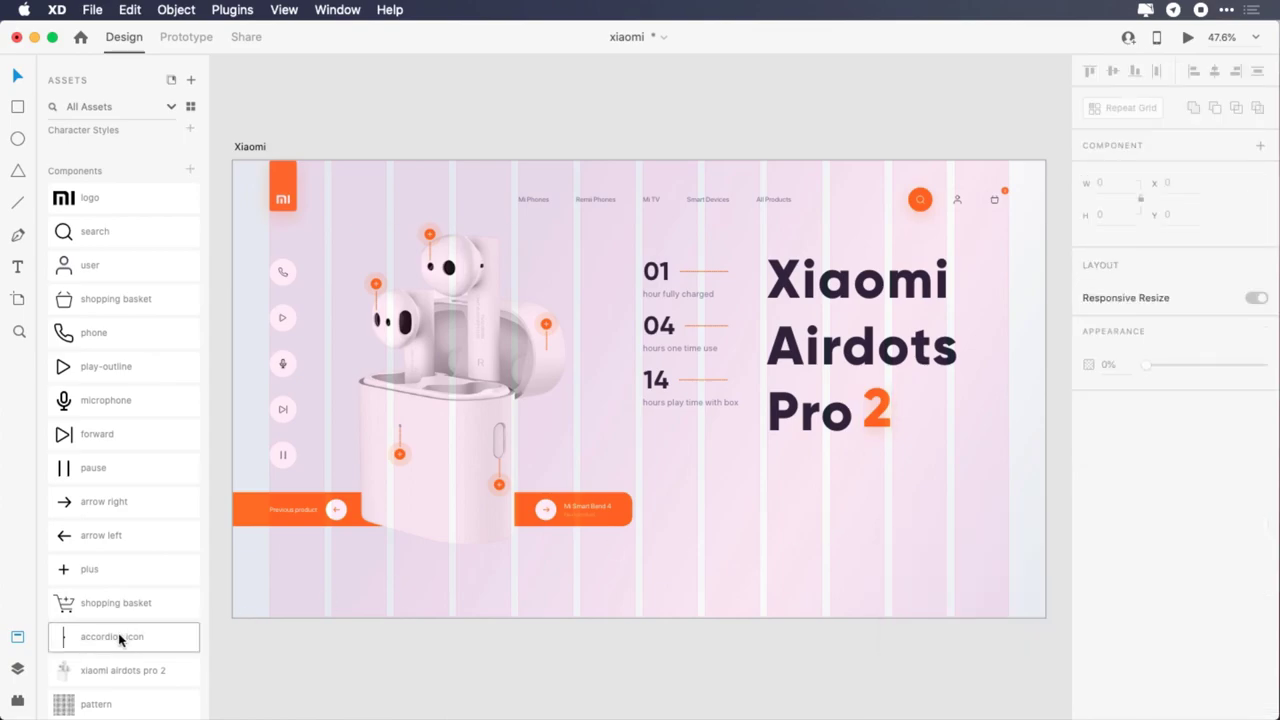
- Place the accordion icon component under the headline at X 1263 and nudge it up a few pixels
{"action": "left_click_drag", "start_coordinate": [118, 637], "coordinate": [775, 490]}
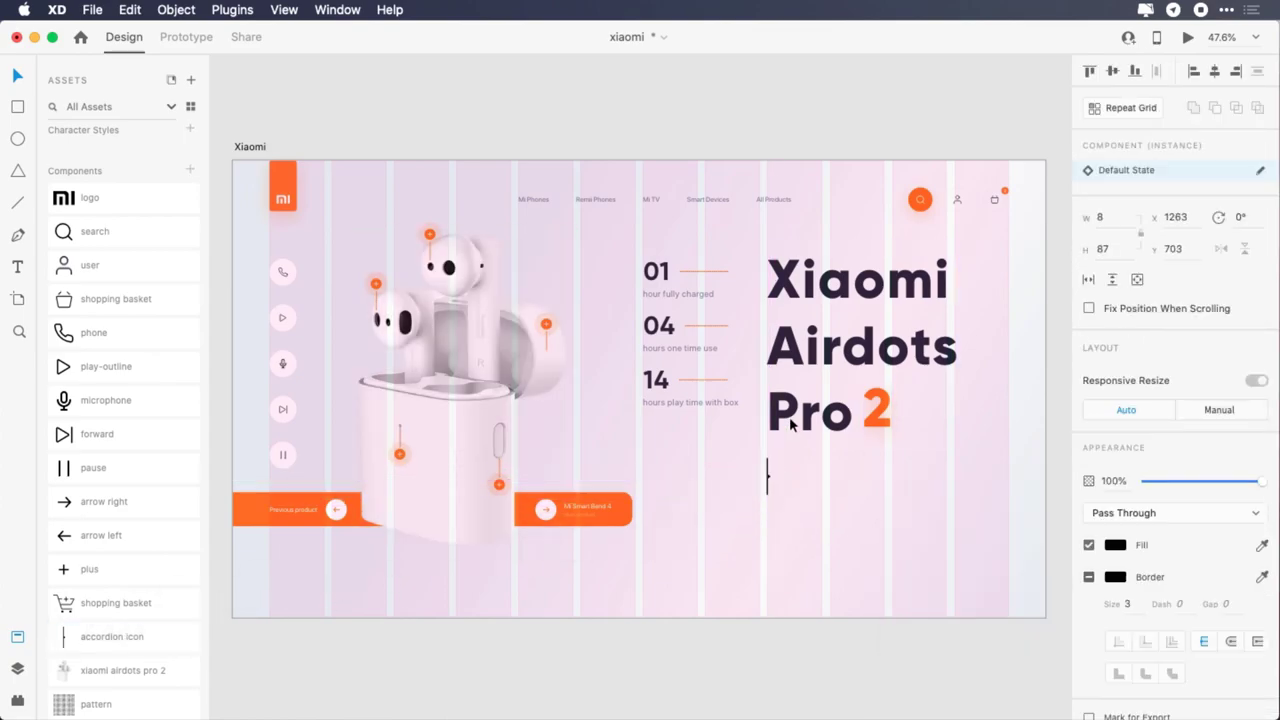
{"action": "key", "text": "Up"}
{"action": "key", "text": "Up"}
{"action": "key", "text": "Up"}
{"action": "key", "text": "Up"}
- Set the border colour of the accordion icon's vertical line to #FF6B09
{"action": "double_click", "coordinate": [768, 465]}
{"action": "left_click", "coordinate": [1115, 563]}
{"action": "type", "text": "ff6b09"}
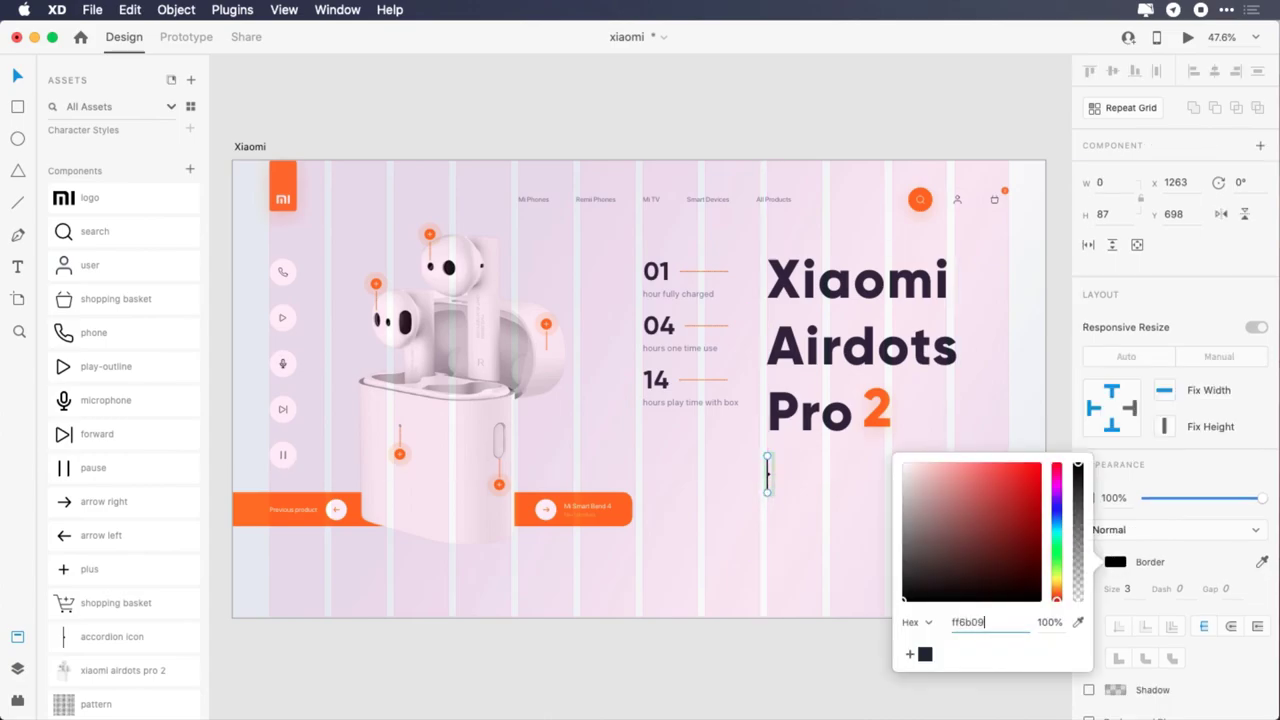
{"action": "key", "text": "Return"}
{"action": "left_click", "coordinate": [817, 506]}
- Add the paragraph "Experience modern technology at a budget price. Get truly wire-free design, high-quality audio, secure and comfortable fit, intuitive touch control, auto-on, auto-connect." beside the line
{"action": "key", "text": "t"}
{"action": "left_click", "coordinate": [786, 463]}
{"action": "type", "text": "Experian"}
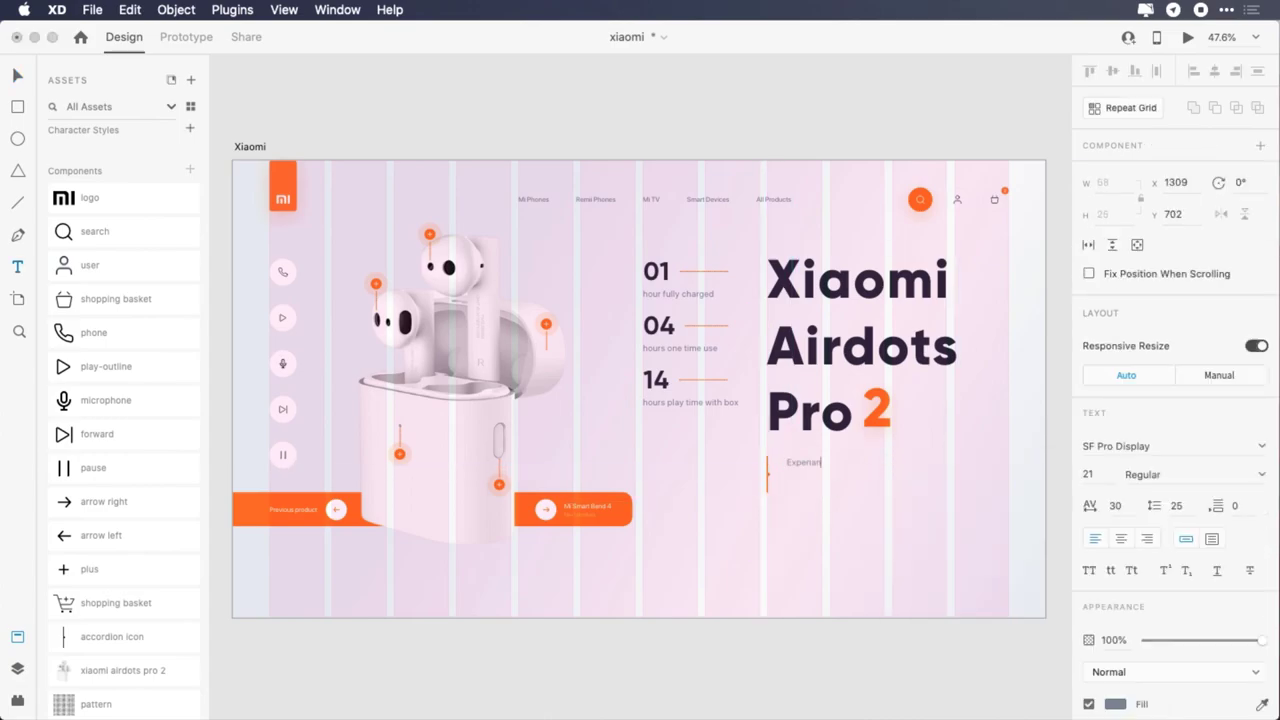
{"action": "type", "text": " technology at a budget price. Get truly"}
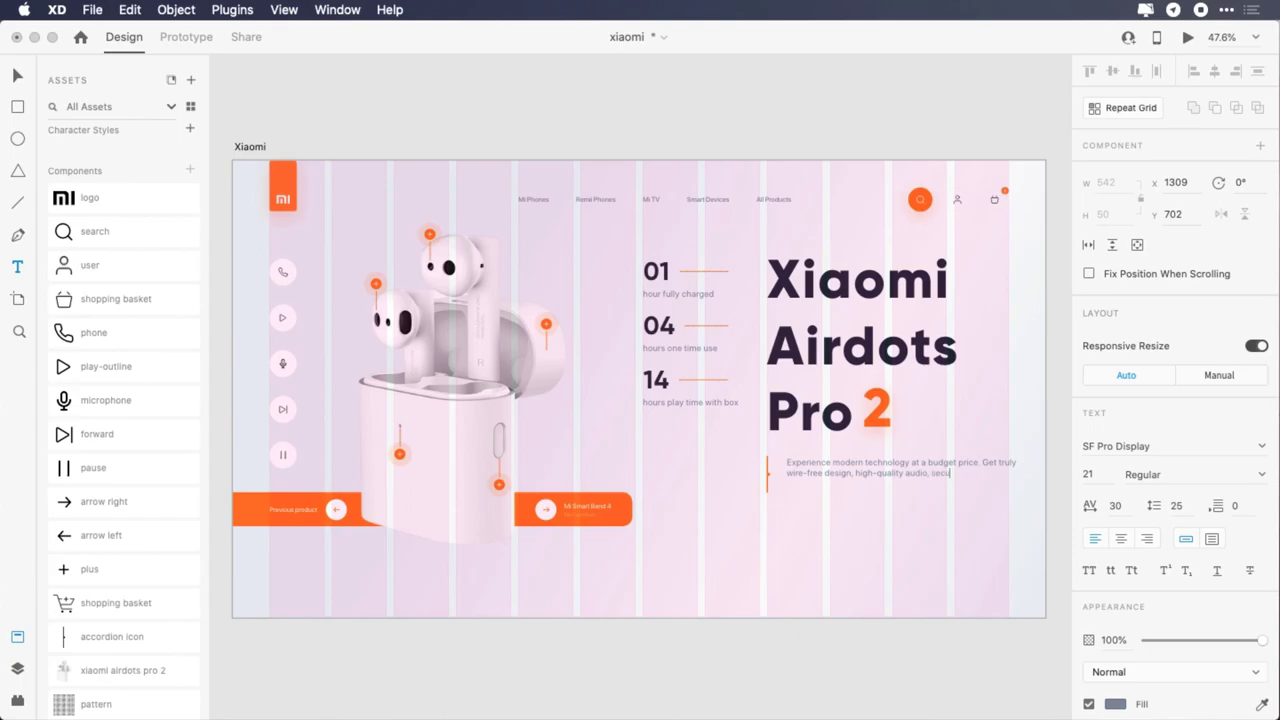
{"action": "type", "text": "ortable fit."}
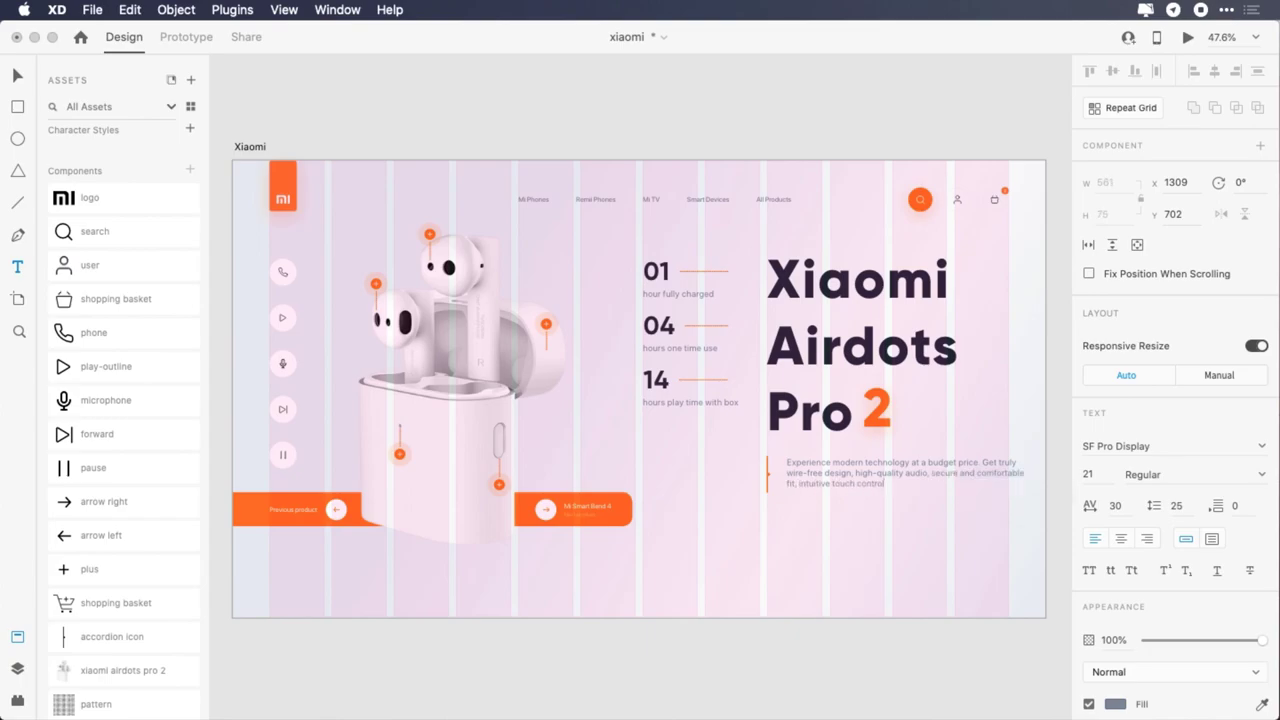
{"action": "type", "text": "."}
{"action": "key", "text": "Escape"}
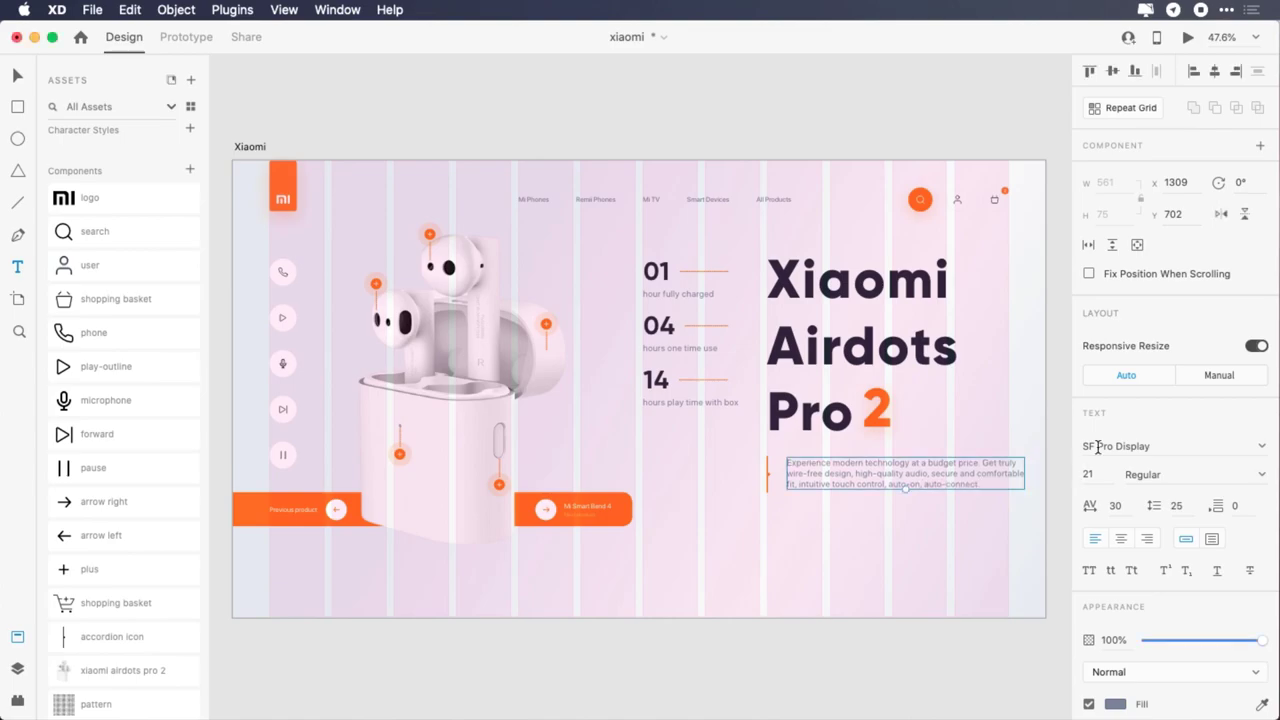
- Set the description paragraph's line spacing to 28
{"action": "left_click", "coordinate": [1178, 508]}
{"action": "key", "text": "Up"}
{"action": "key", "text": "Up"}
{"action": "key", "text": "Up"}
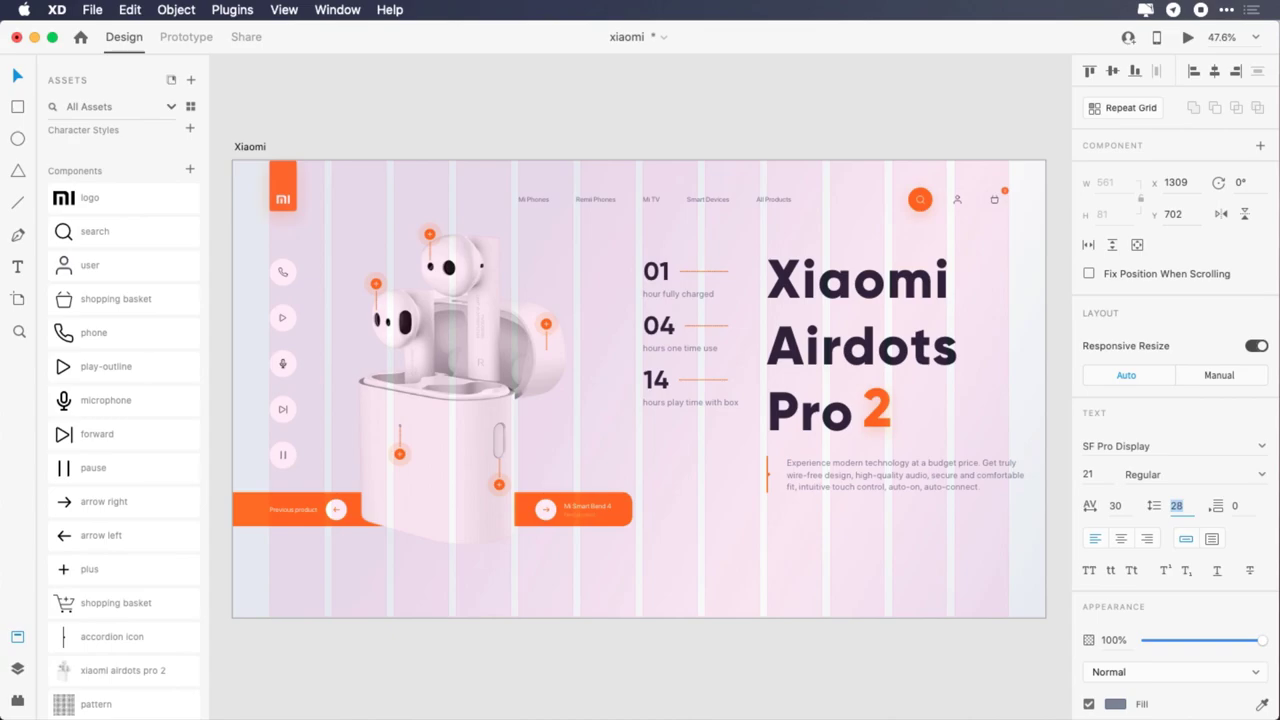
{"action": "scroll", "coordinate": [1150, 665], "scroll_direction": "down", "scroll_amount": 3}
{"action": "scroll", "coordinate": [1135, 620], "scroll_direction": "down", "scroll_amount": 1}
{"action": "left_click", "coordinate": [1116, 560]}
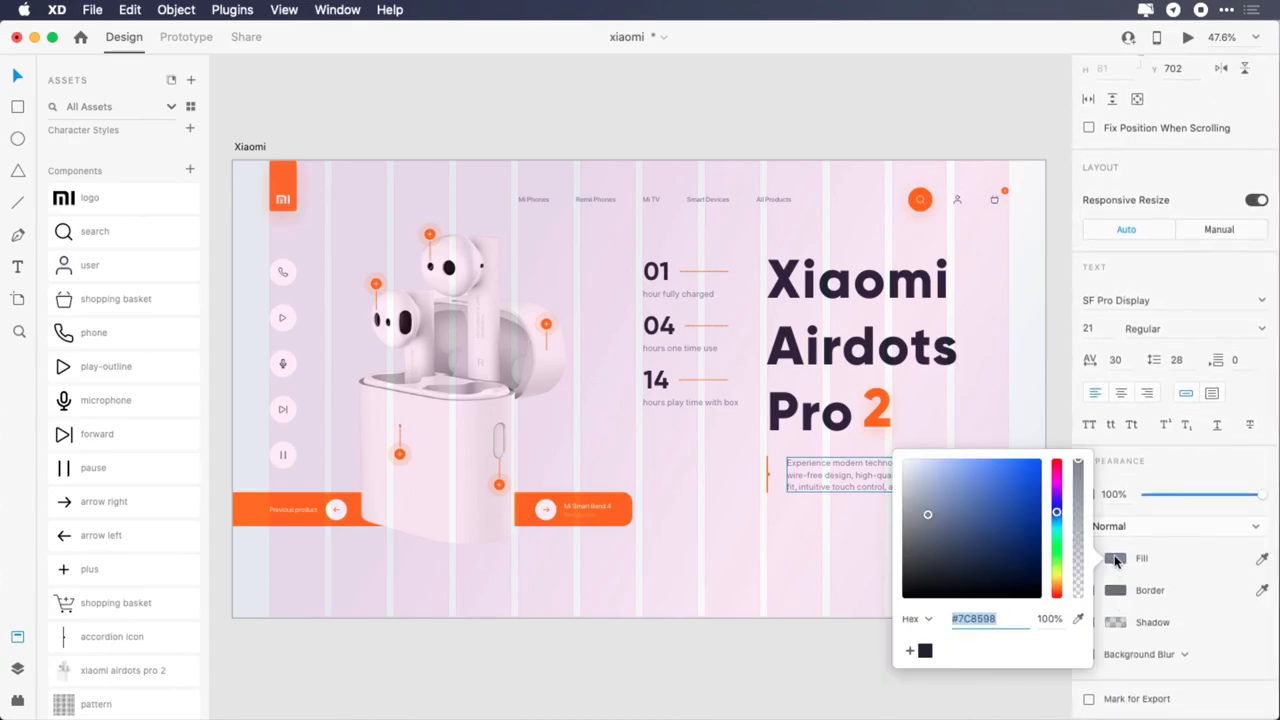
{"action": "left_click", "coordinate": [1172, 344]}
- Nudge the description paragraph 1 px left and 1 px up and set its character spacing to 0
{"action": "key", "text": "Left"}
{"action": "key", "text": "Up"}
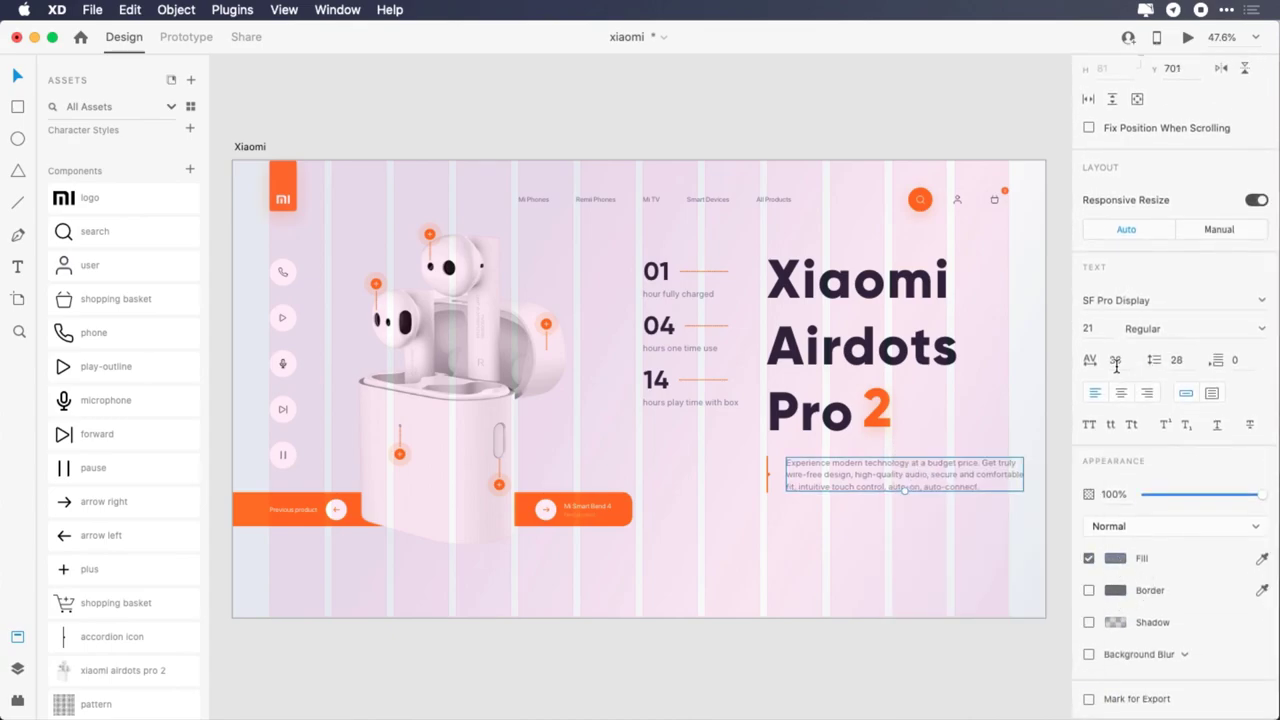
{"action": "left_click", "coordinate": [1116, 362]}
{"action": "type", "text": "0"}
{"action": "key", "text": "Return"}
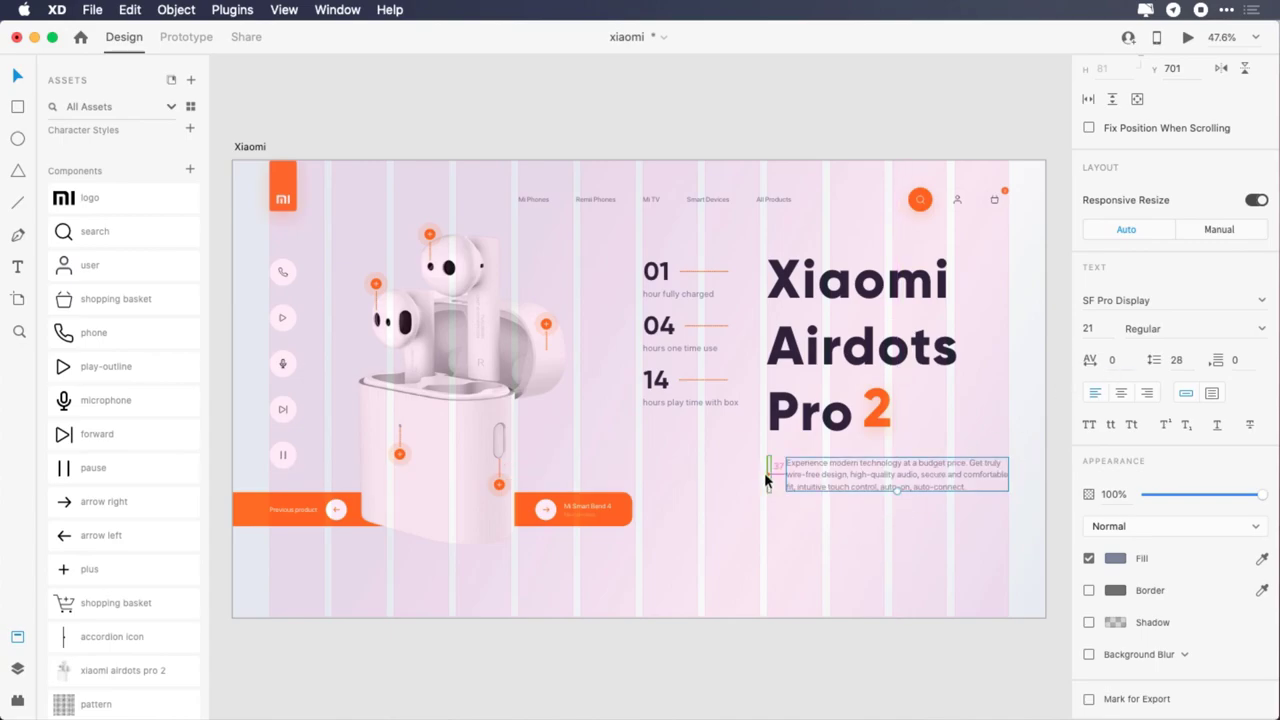
- Draw a 256 × 80 rectangle with corner radius 24 below the description, aligned with the headline's left edge
{"action": "key", "text": "r"}
{"action": "left_click_drag", "start_coordinate": [766, 520], "coordinate": [842, 557]}
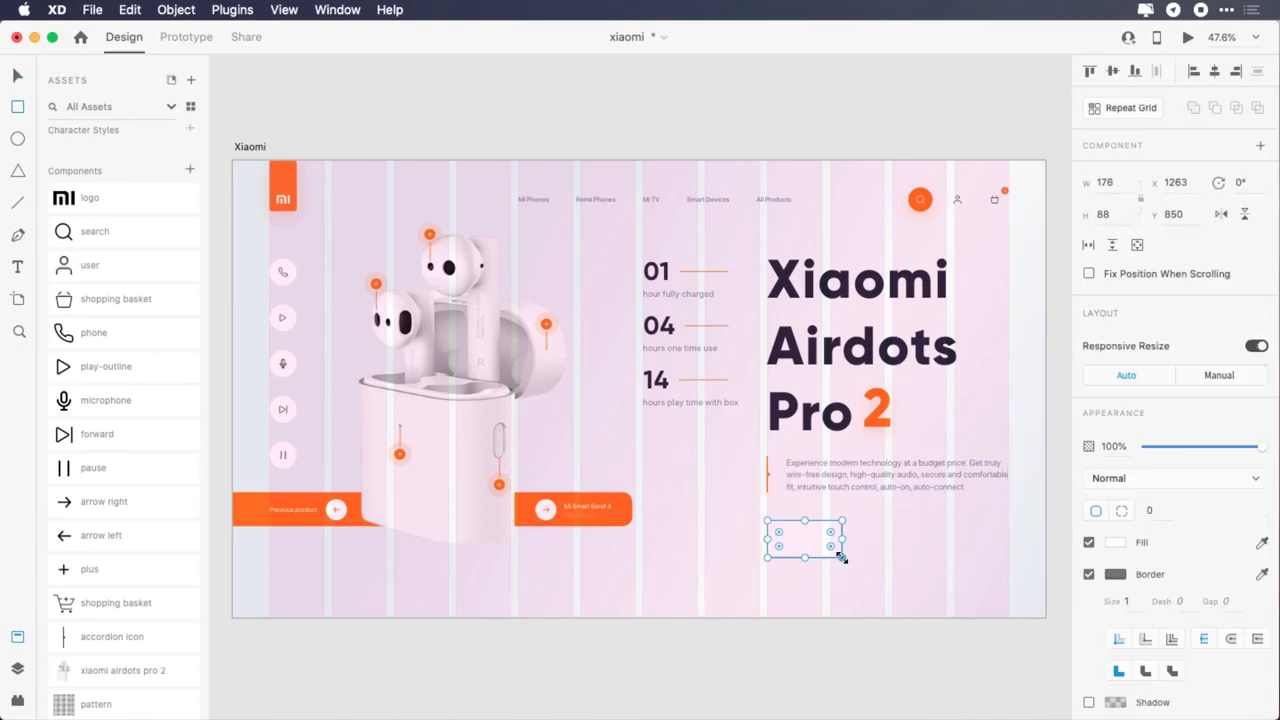
{"action": "left_click", "coordinate": [1105, 182]}
{"action": "type", "text": "256"}
{"action": "key", "text": "Tab"}
{"action": "type", "text": "80"}
{"action": "key", "text": "Return"}
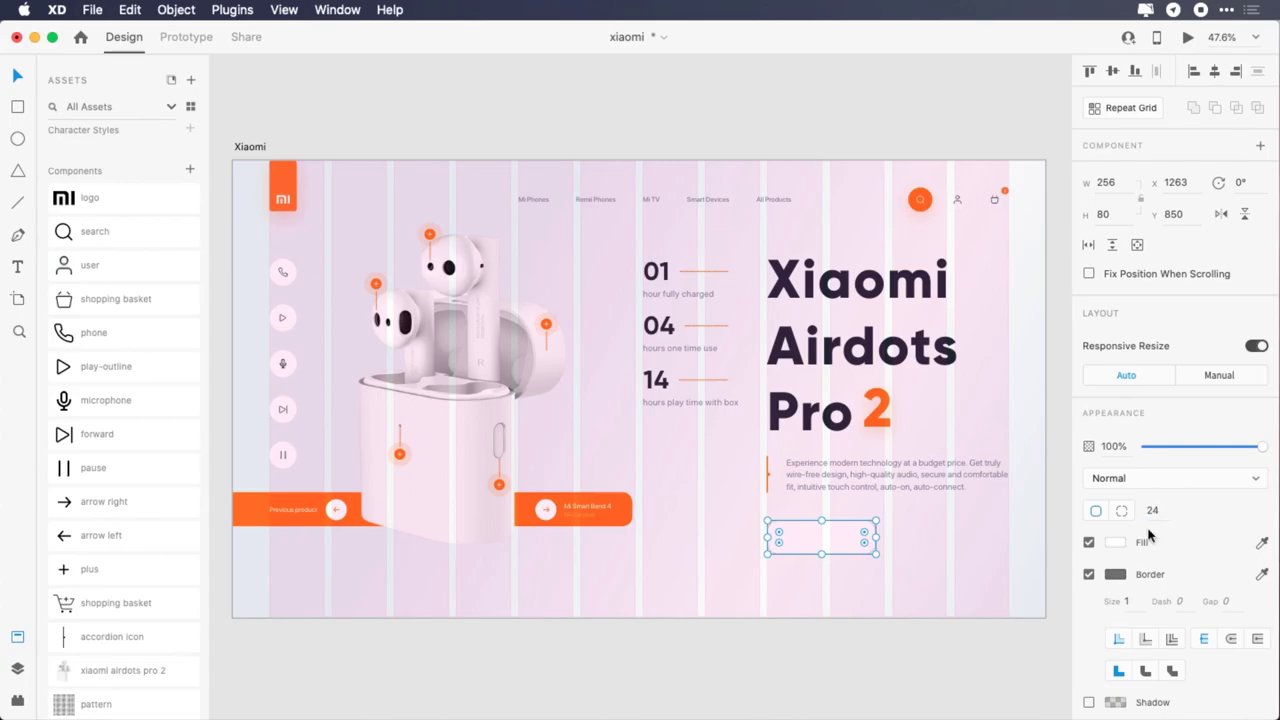
- Remove the rounded rectangle's border and fill it with #FF6B09
{"action": "left_click", "coordinate": [1089, 574]}
{"action": "left_click", "coordinate": [1115, 542]}
{"action": "type", "text": "ff"}
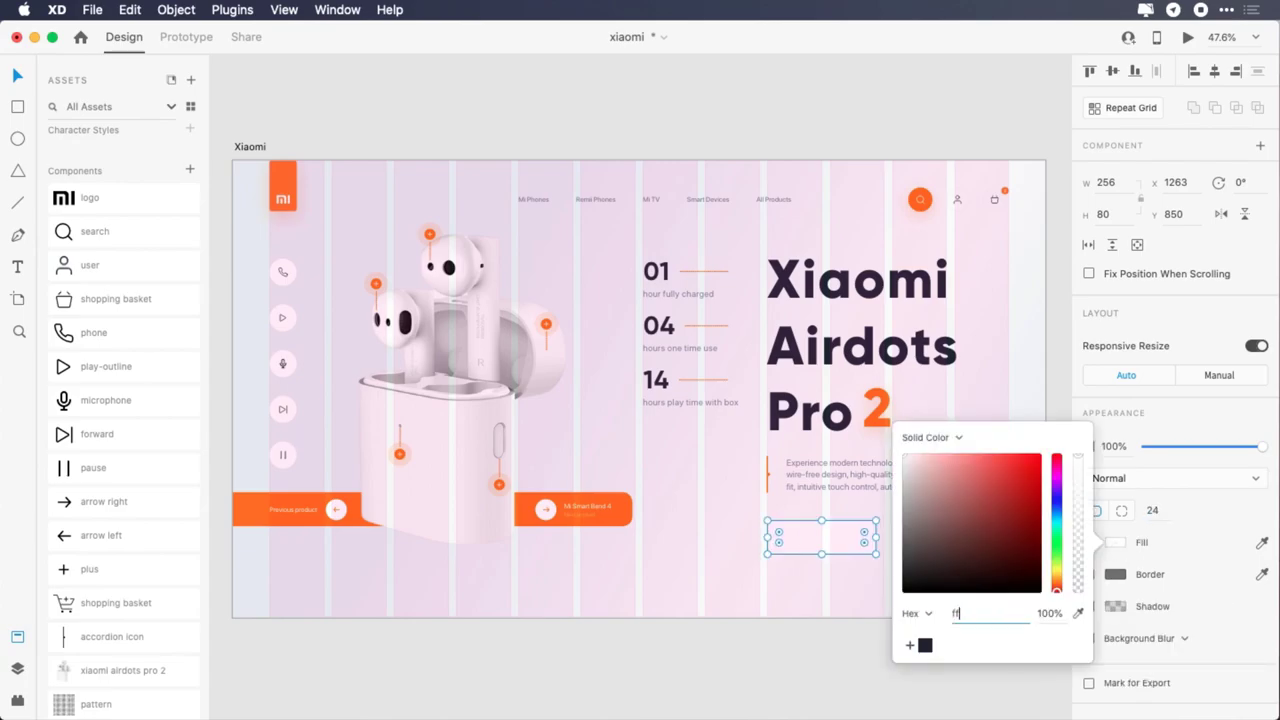
{"action": "type", "text": "6b00"}
{"action": "key", "text": "Return"}
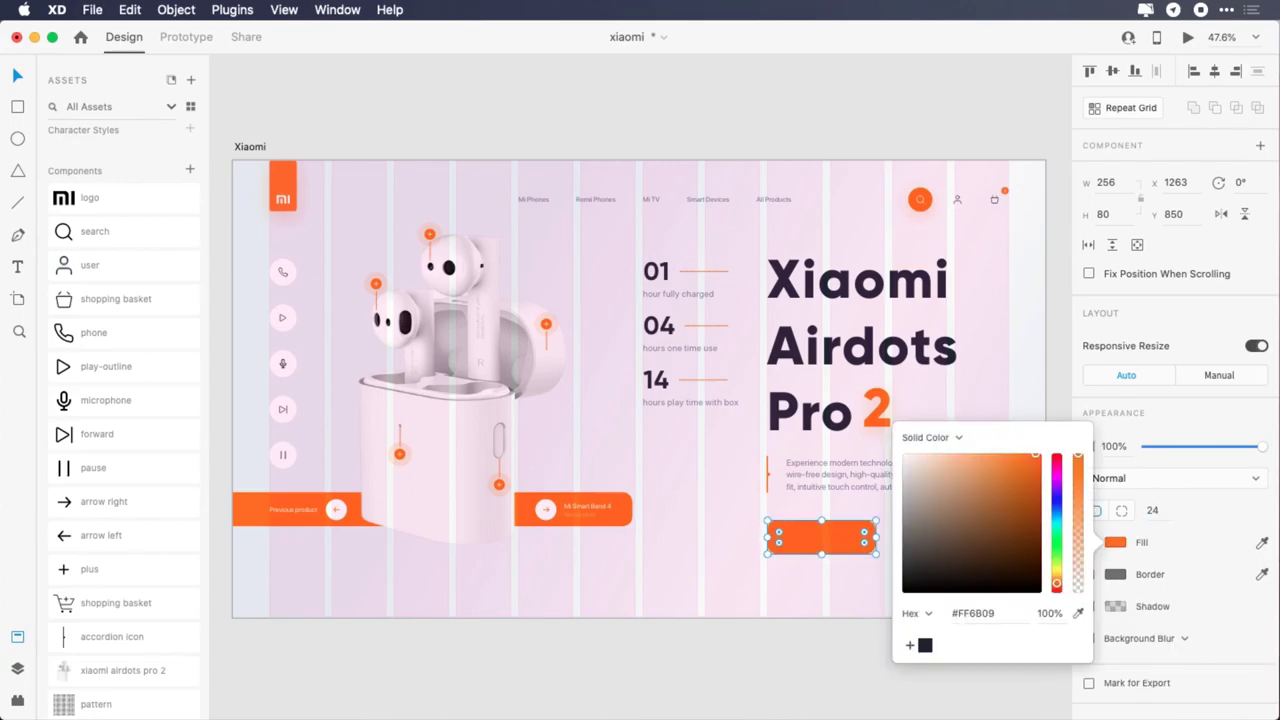
{"action": "left_click", "coordinate": [907, 541]}
{"action": "key", "text": "Escape"}
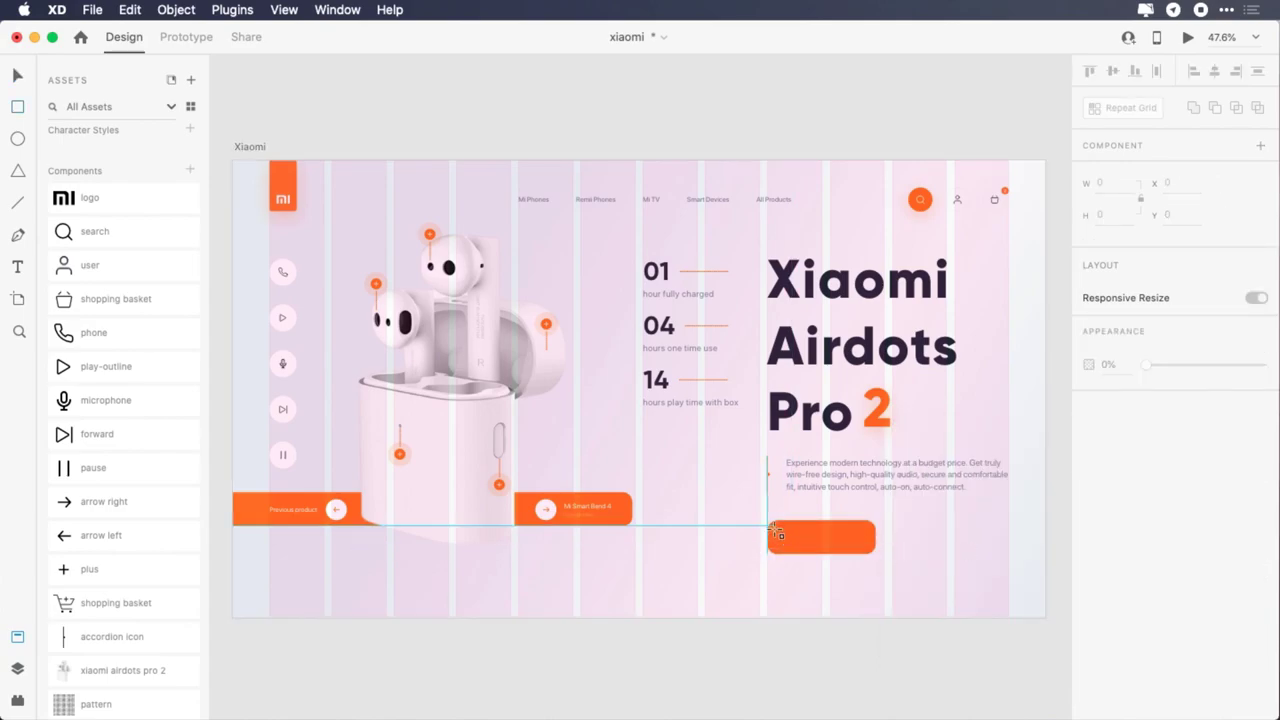
- Draw a square at the left end of the orange button and size it to 66 × 66 with locked proportions
{"action": "left_click_drag", "start_coordinate": [767, 526], "coordinate": [792, 551]}
{"action": "left_click", "coordinate": [1142, 199]}
{"action": "left_click", "coordinate": [1103, 183]}
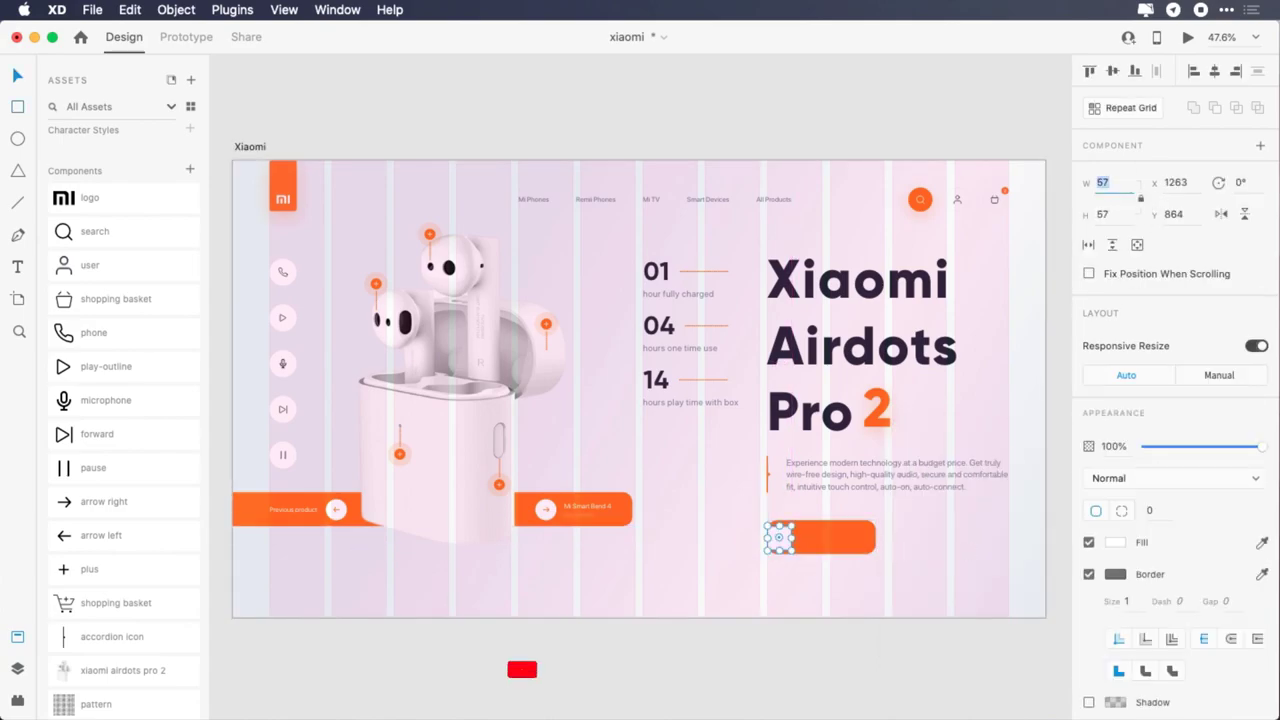
{"action": "type", "text": "66"}
{"action": "key", "text": "Return"}
- Set the white square's corner radius to 17 and remove its border
{"action": "left_click", "coordinate": [1156, 511]}
{"action": "type", "text": "17"}
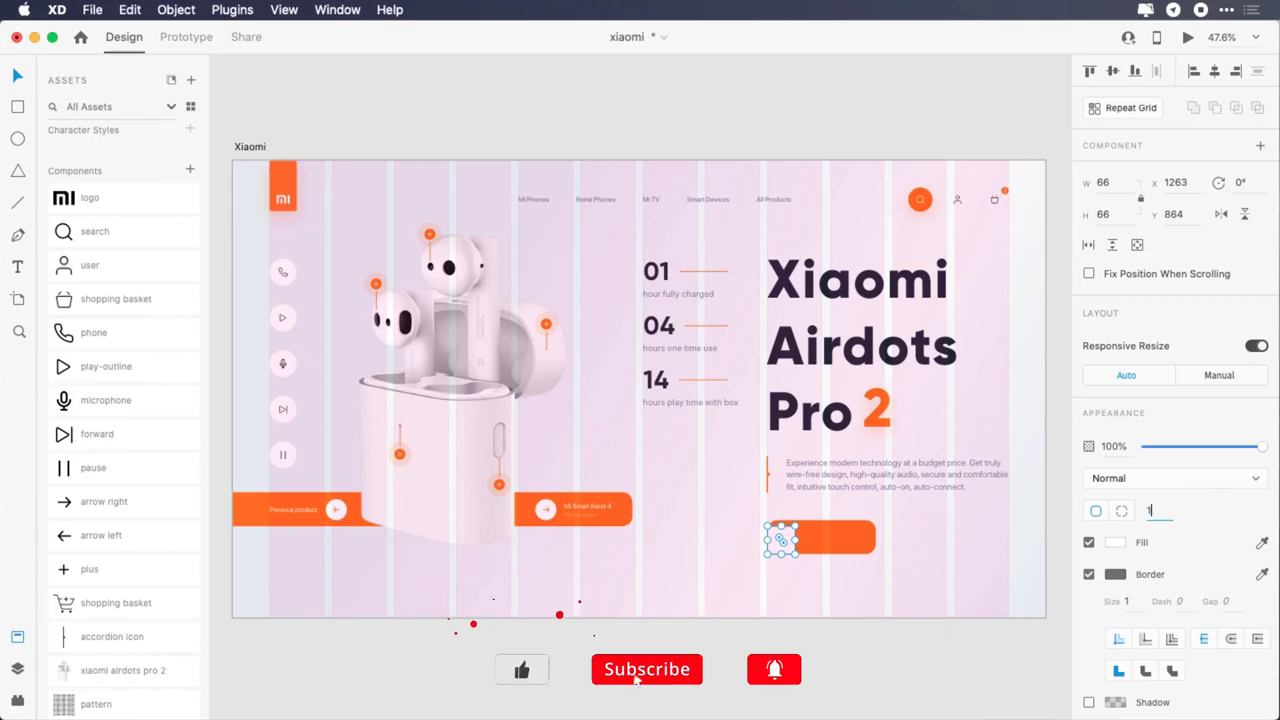
{"action": "key", "text": "Return"}
{"action": "left_click", "coordinate": [1089, 575]}
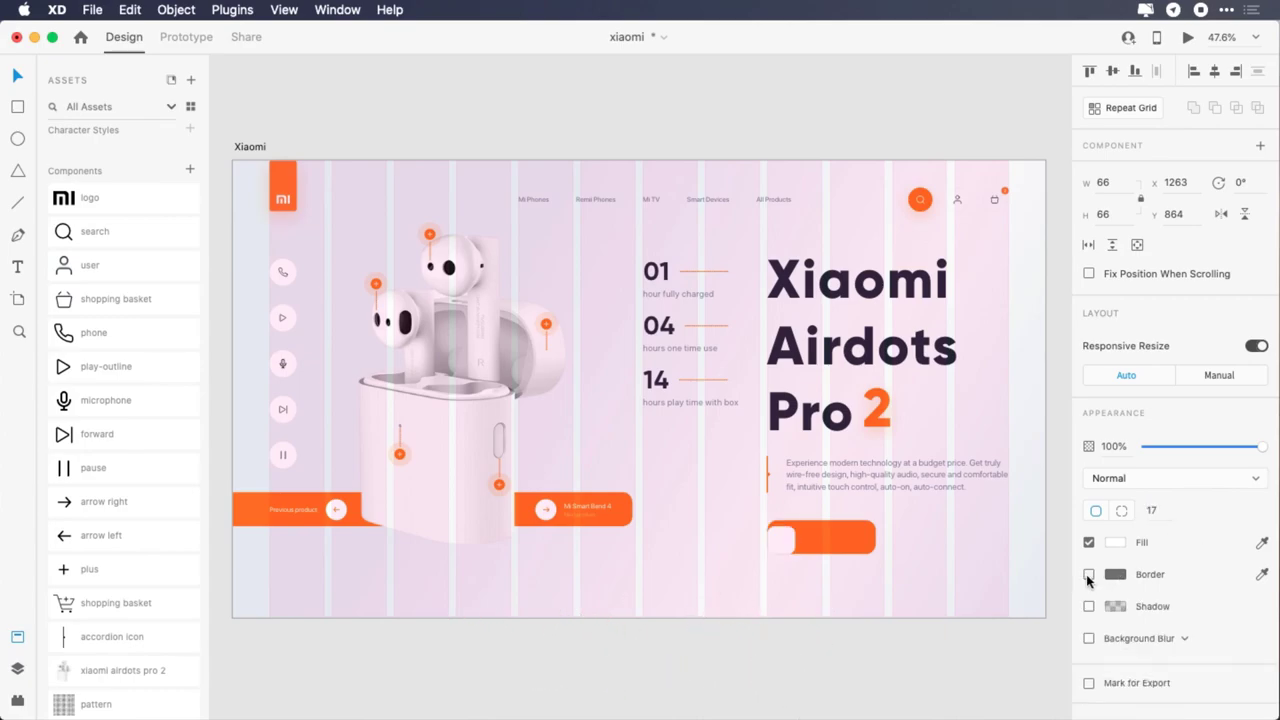
- Fill the small square with #FE872C and position it inside the orange button's left end at X 1270, Y 857
{"action": "left_click", "coordinate": [1115, 542]}
{"action": "type", "text": "fe87"}
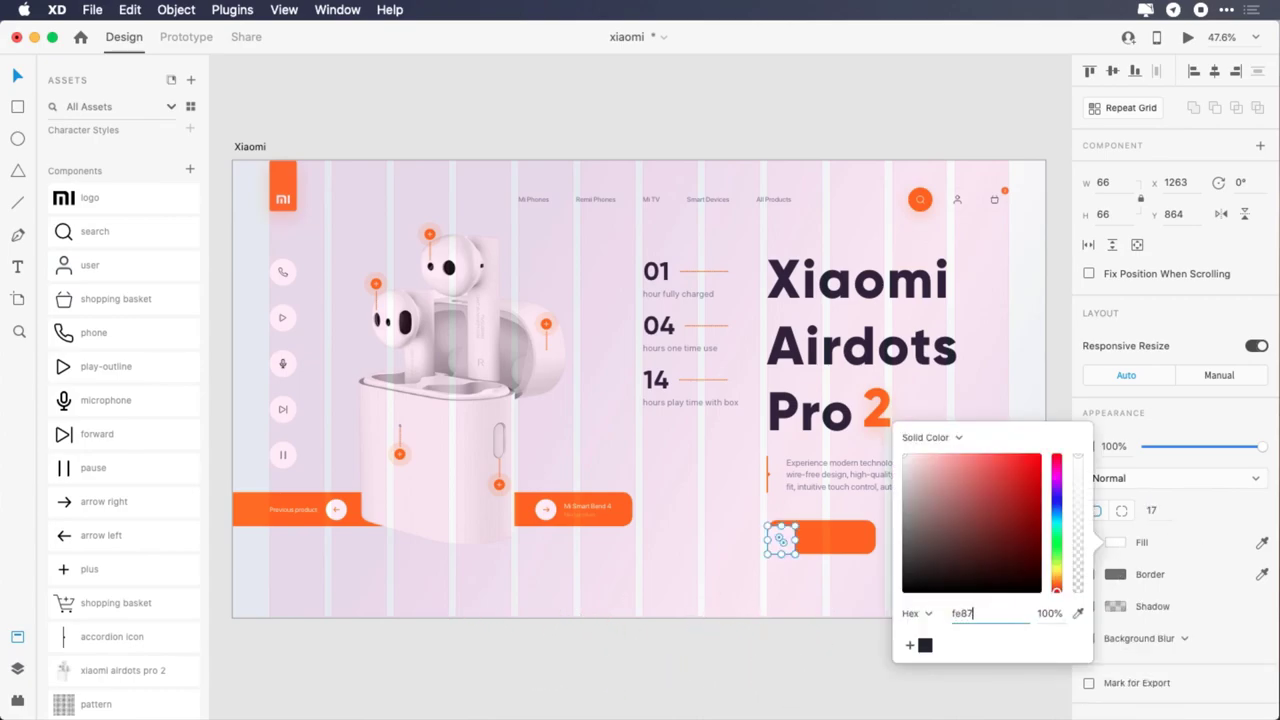
{"action": "type", "text": "2c"}
{"action": "key", "text": "Return"}
{"action": "left_click_drag", "start_coordinate": [792, 548], "coordinate": [796, 545]}
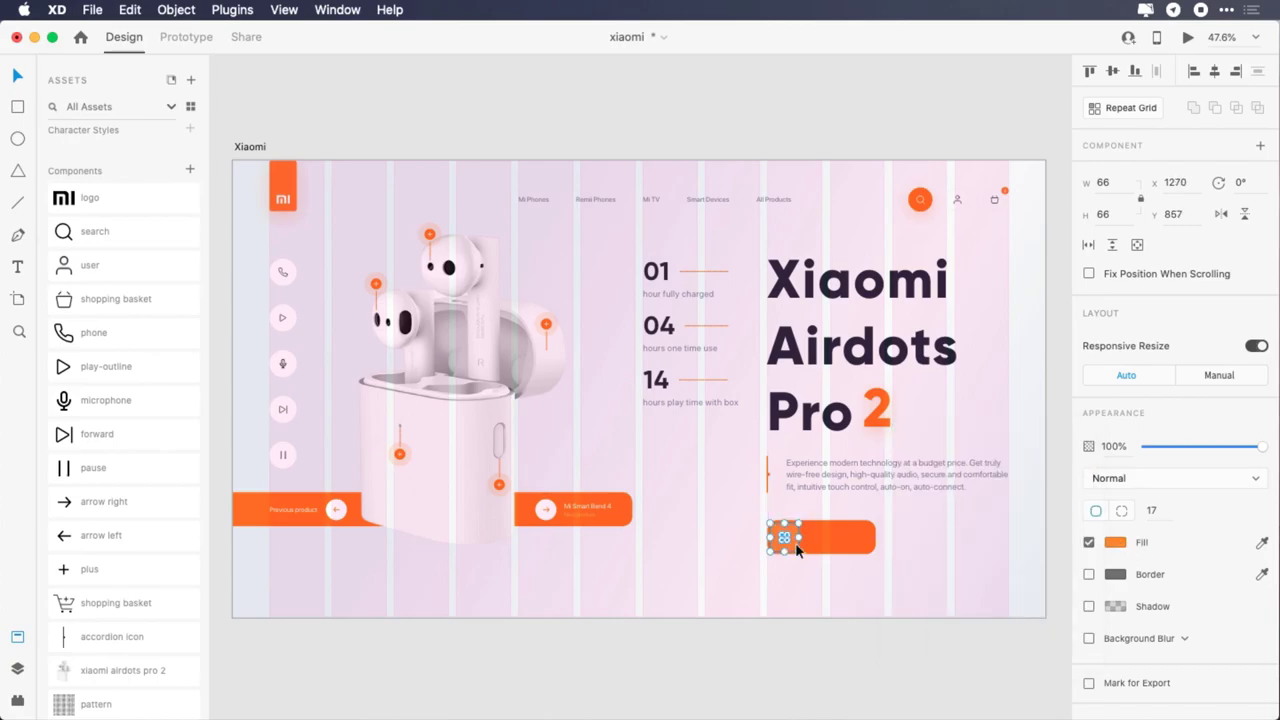
{"action": "left_click", "coordinate": [821, 584]}
- Place the shopping cart component with the plus sign on the lighter orange square and set its fill and border to #FFFFFF
{"action": "left_click_drag", "start_coordinate": [116, 603], "coordinate": [787, 541]}
{"action": "double_click", "coordinate": [788, 543]}
{"action": "left_click", "coordinate": [1115, 562]}
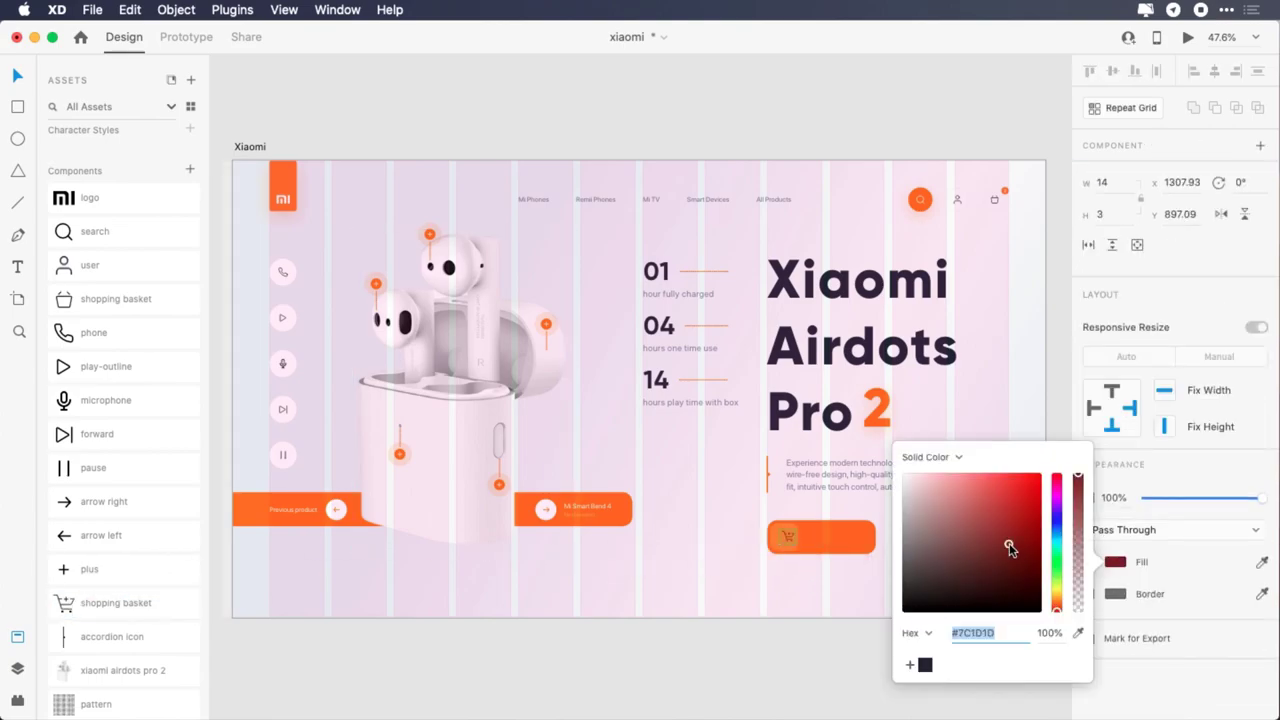
{"action": "left_click_drag", "start_coordinate": [1008, 546], "coordinate": [882, 442]}
{"action": "scroll", "coordinate": [808, 552], "scroll_direction": "up", "scroll_amount": 10}
{"action": "left_click", "coordinate": [711, 470]}
{"action": "left_click", "coordinate": [1115, 562]}
{"action": "left_click_drag", "start_coordinate": [985, 530], "coordinate": [826, 360]}
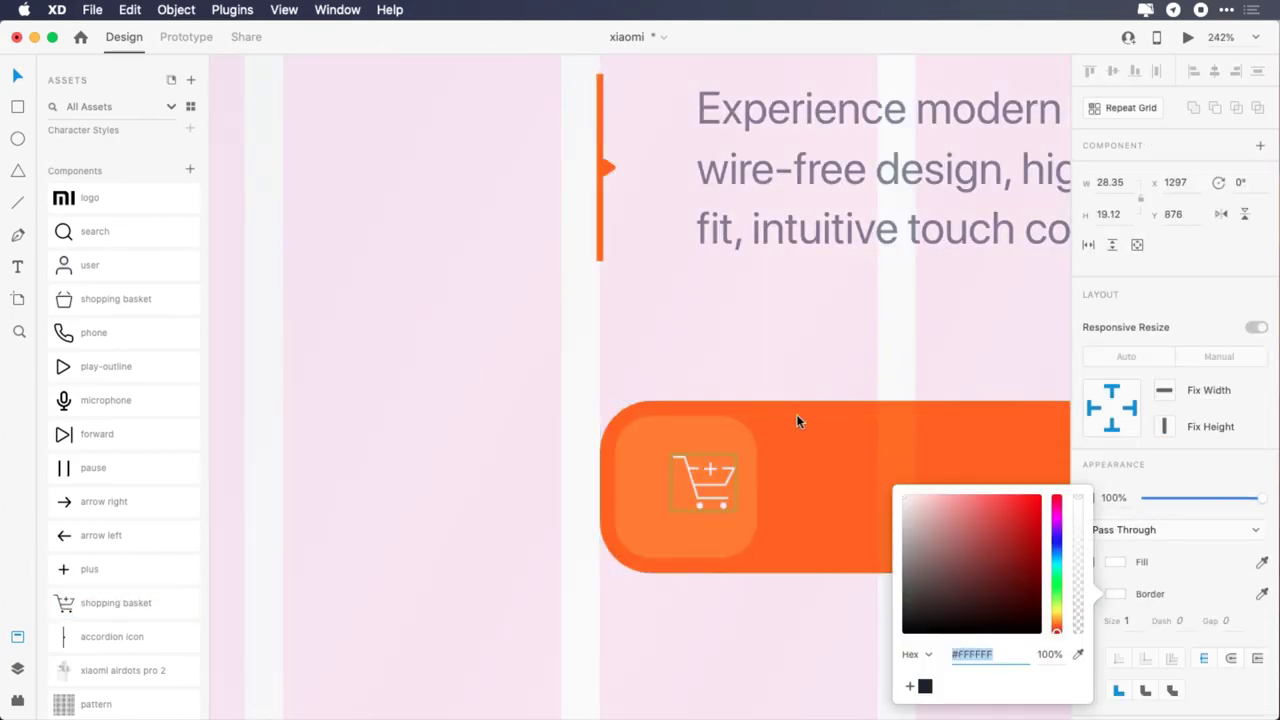
- Centre the cart icon within the lighter orange square and preview the page without the layout grid
{"action": "left_click", "coordinate": [752, 526]}
{"action": "double_click", "coordinate": [719, 481]}
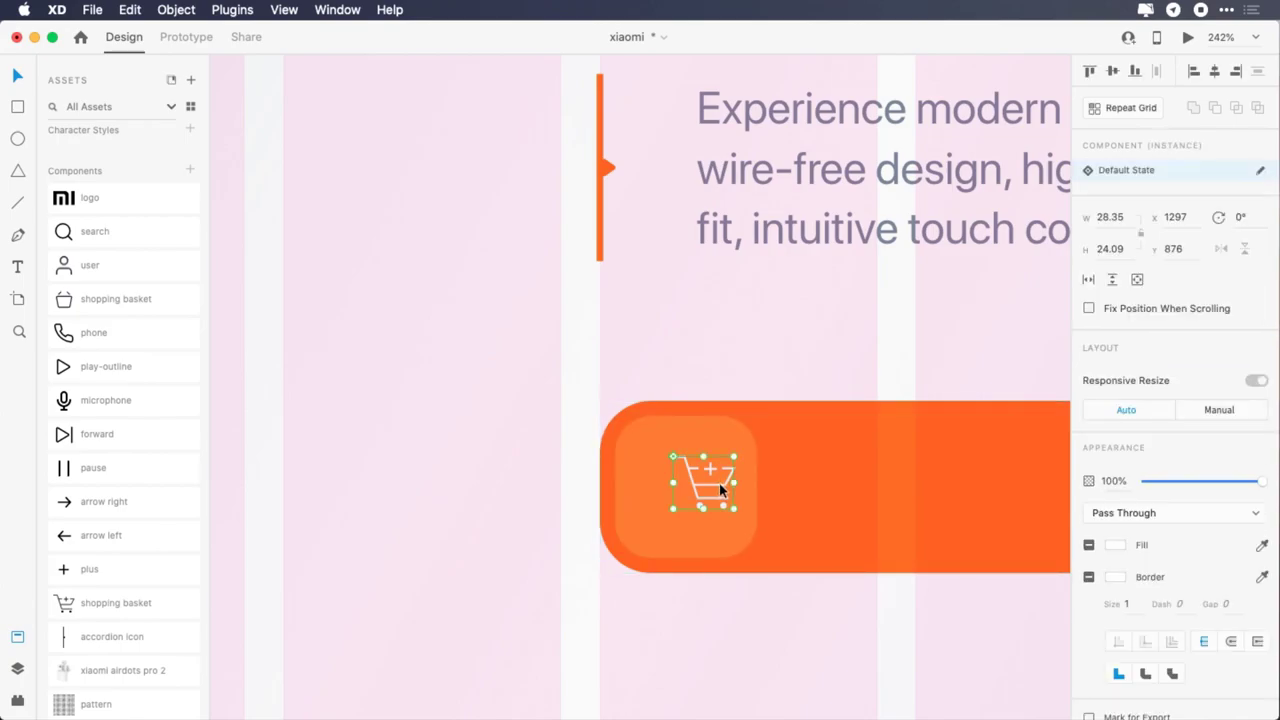
{"action": "left_click", "coordinate": [697, 536], "text": "shift"}
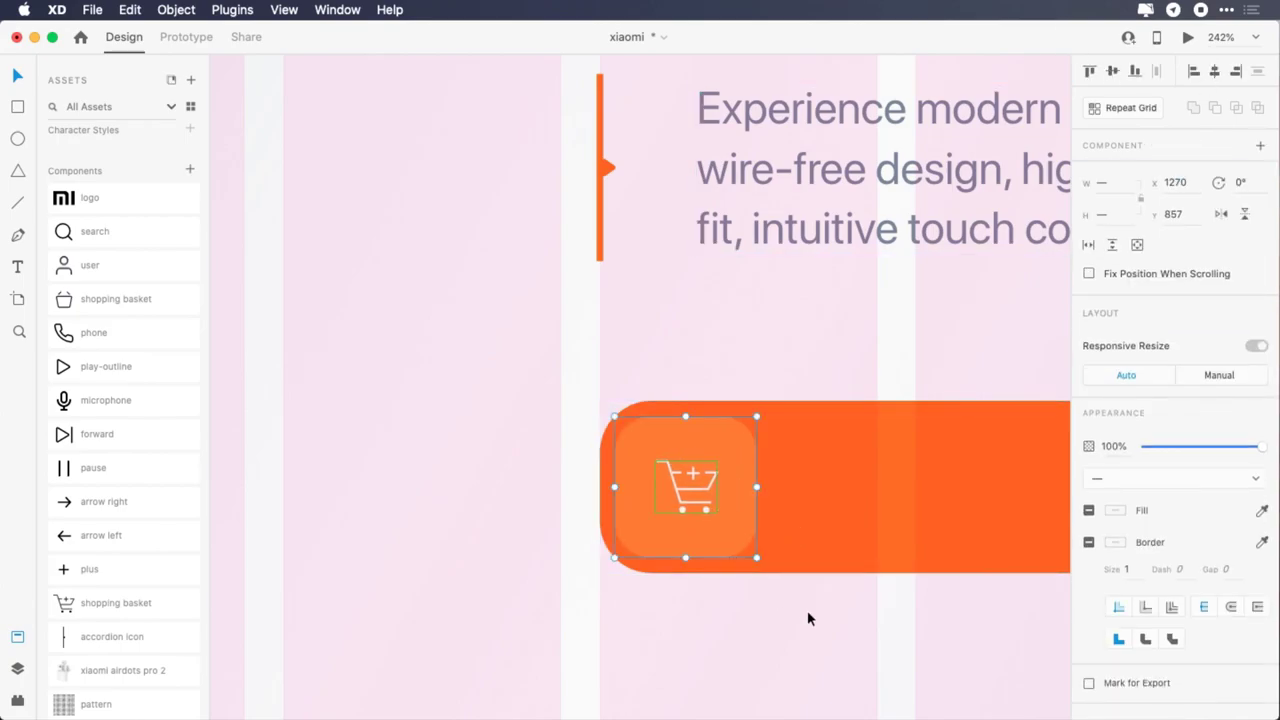
{"action": "left_click", "coordinate": [807, 611]}
{"action": "scroll", "coordinate": [829, 590], "scroll_direction": "down", "scroll_amount": 6}
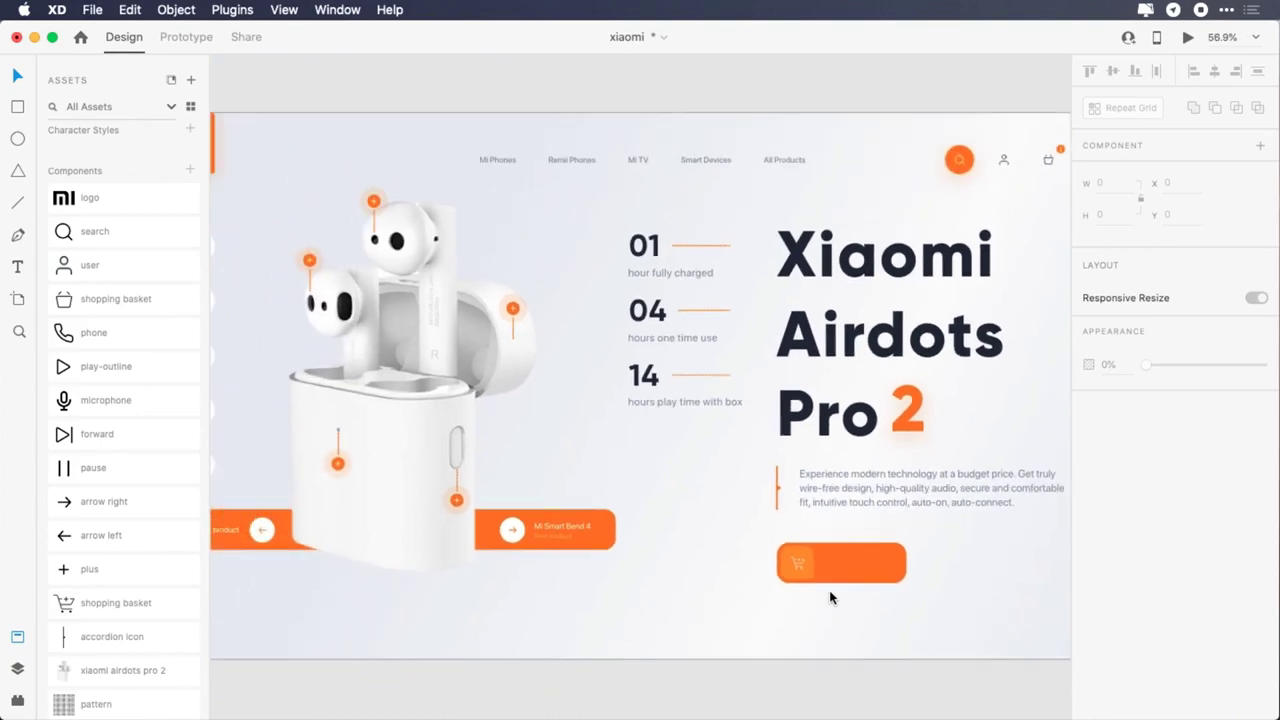
{"action": "scroll", "coordinate": [829, 590], "scroll_direction": "down", "scroll_amount": 3}
{"action": "key", "text": "shift+super+apostrophe"}
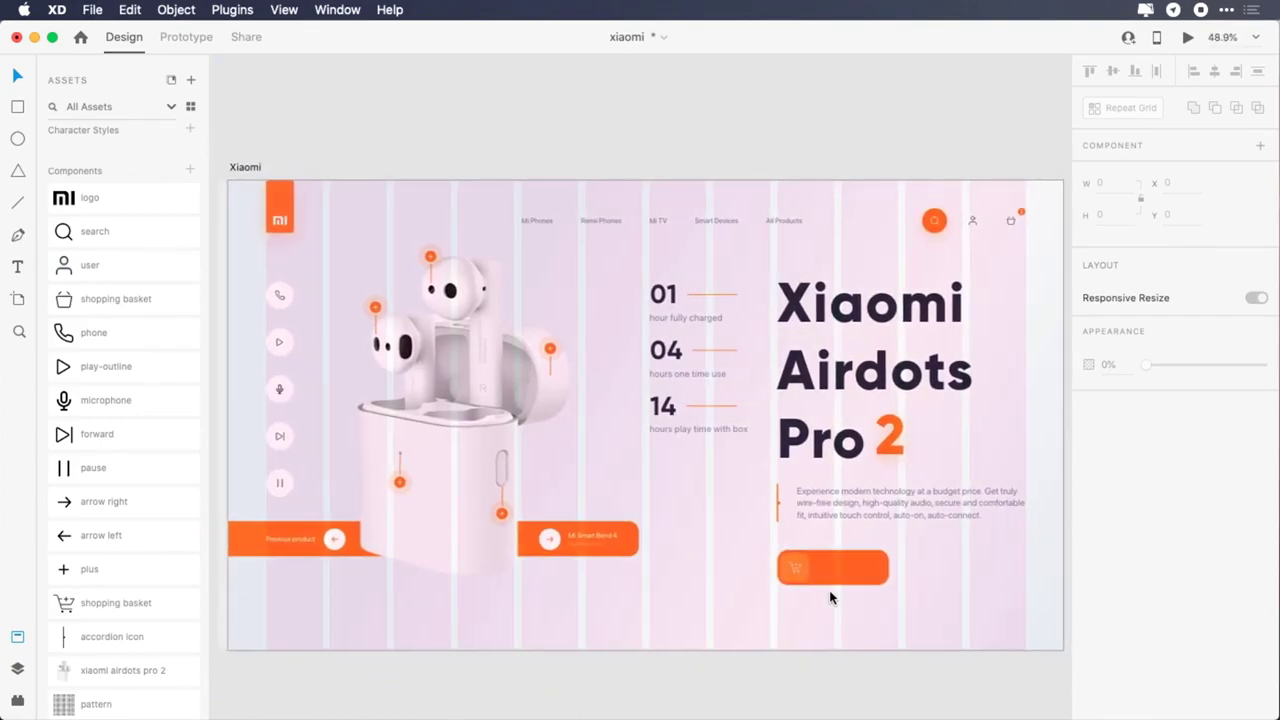
- Add the text "Add to cart" on the orange button in SF Pro Display Medium, size 20, filled with #FFFFFF
{"action": "key", "text": "t"}
{"action": "left_click", "coordinate": [824, 572]}
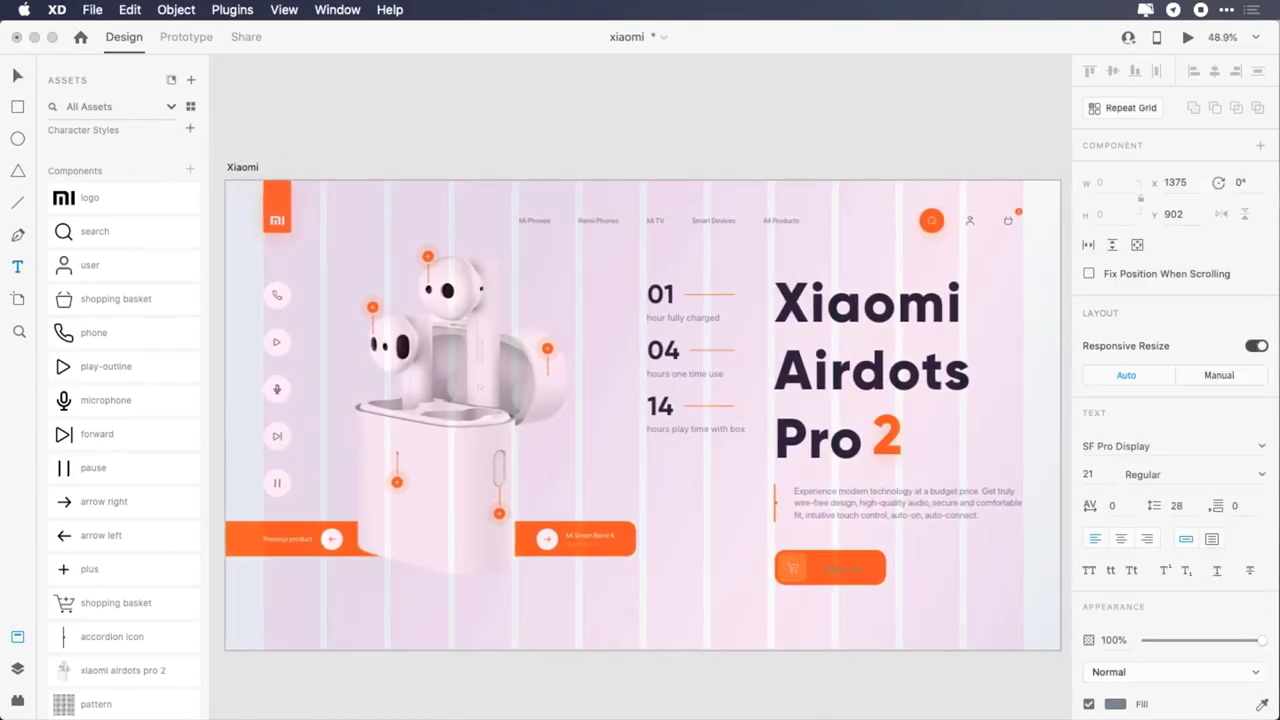
{"action": "key", "text": "Escape"}
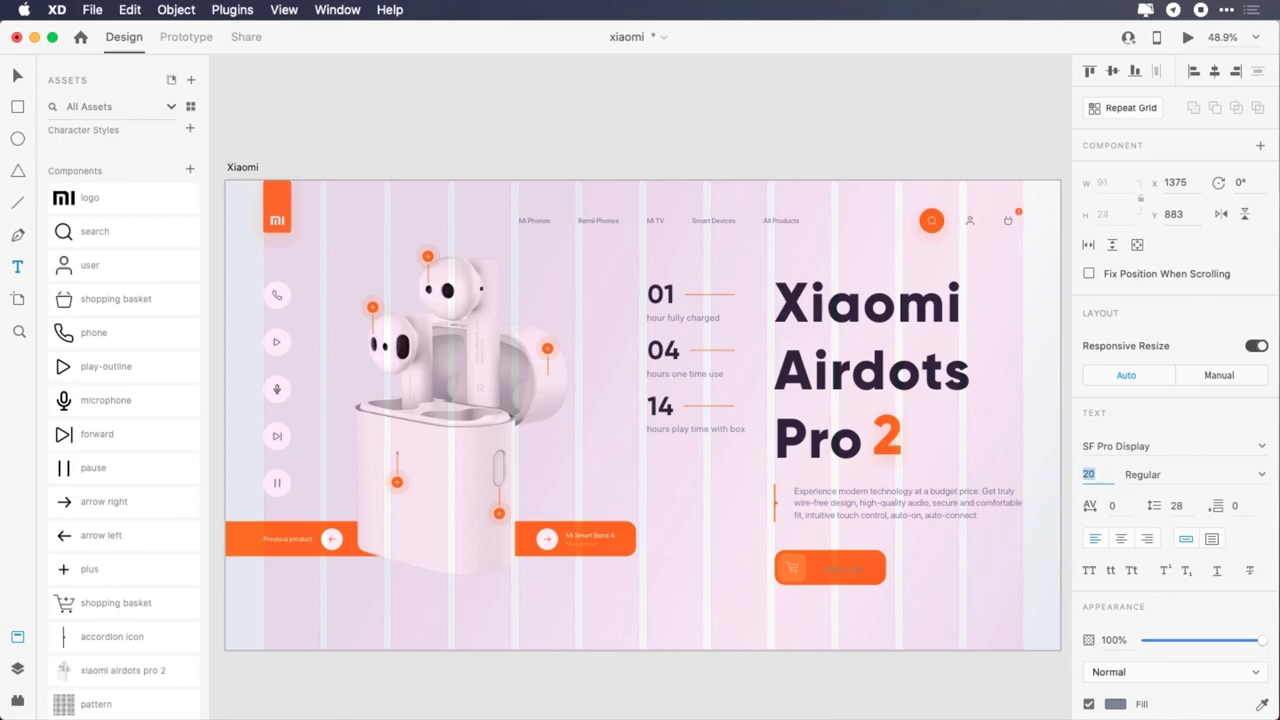
{"action": "left_click", "coordinate": [1161, 474]}
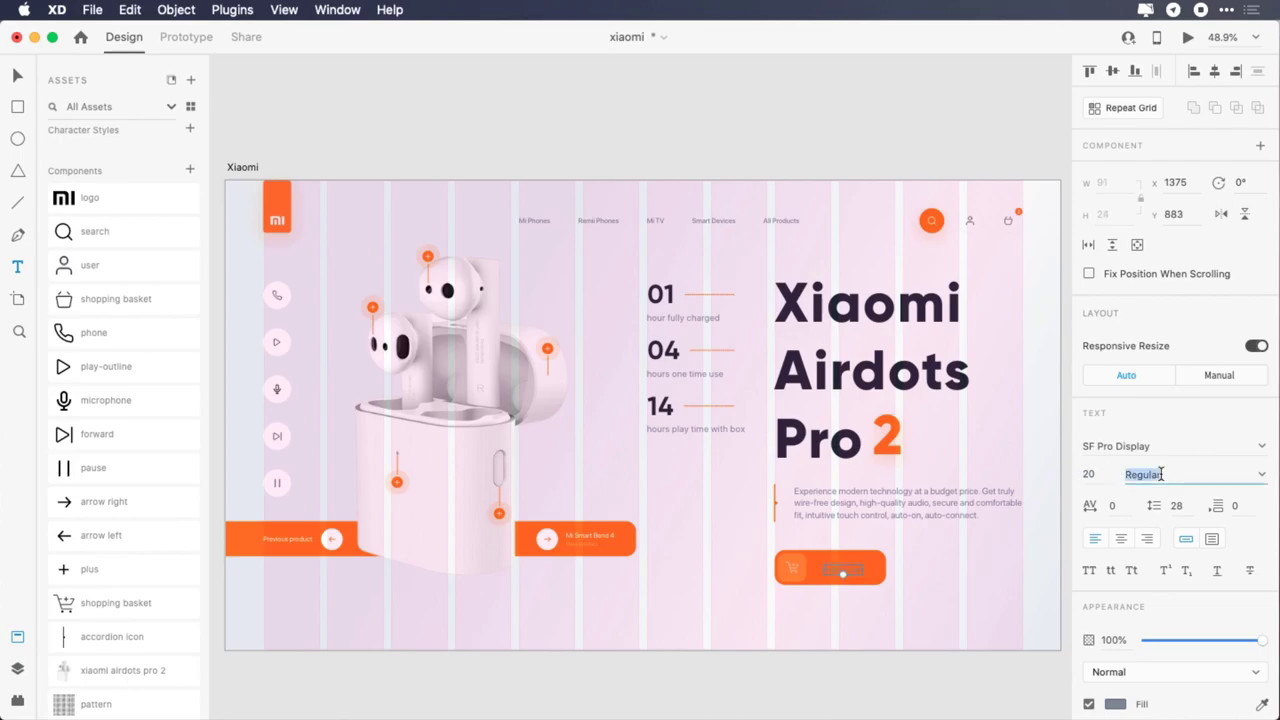
{"action": "type", "text": "Medium"}
{"action": "key", "text": "Return"}
{"action": "scroll", "coordinate": [1116, 562], "scroll_direction": "down", "scroll_amount": 5}
{"action": "left_click", "coordinate": [1116, 560]}
{"action": "left_click_drag", "start_coordinate": [926, 514], "coordinate": [886, 444]}
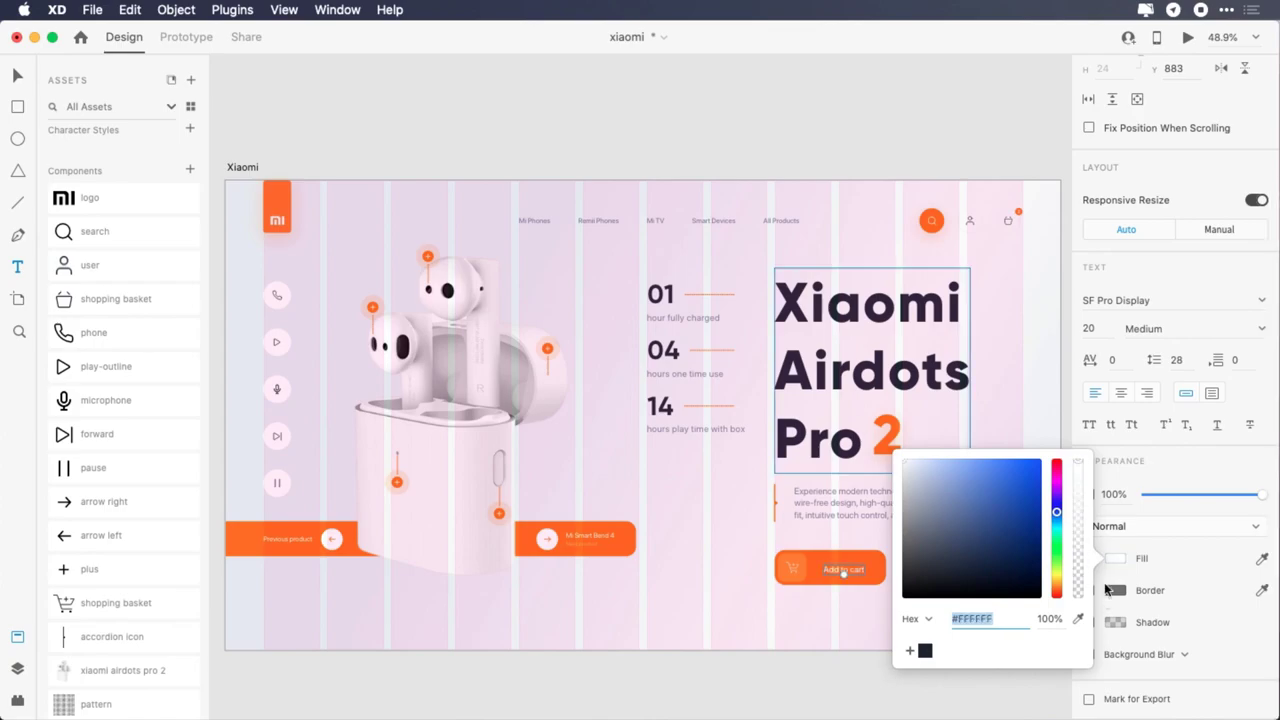
{"action": "key", "text": "Escape"}
- Nudge the "Add to cart" label 5 px up to Y 878 and 5 px to the left
{"action": "key", "text": "v"}
{"action": "key", "text": "Up"}
{"action": "key", "text": "Up"}
{"action": "key", "text": "Up"}
{"action": "key", "text": "Up"}
{"action": "key", "text": "Up"}
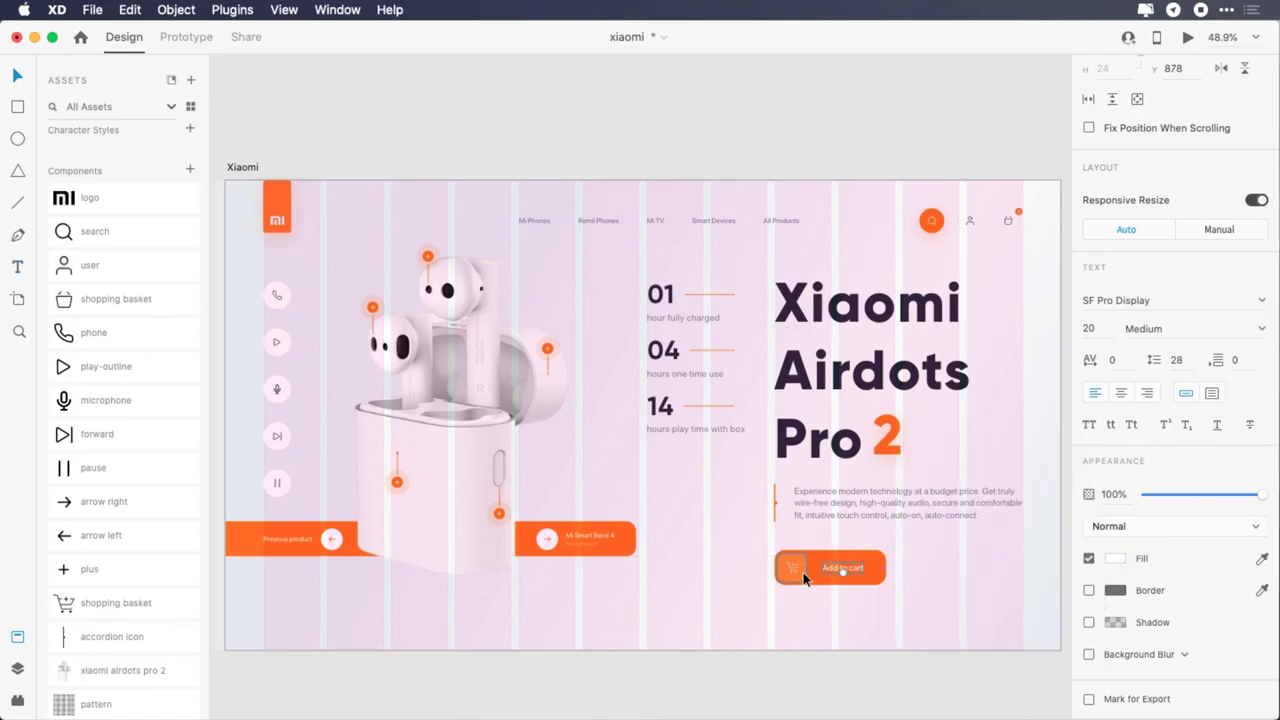
{"action": "key", "text": "Left"}
{"action": "key", "text": "Left"}
{"action": "key", "text": "Left"}
{"action": "key", "text": "Left"}
{"action": "key", "text": "Left"}
- Duplicate the orange button background and its label to the right, placing the copied background at X 1551, Y 850
{"action": "left_click", "coordinate": [848, 571]}
{"action": "left_click", "coordinate": [882, 576], "text": "shift"}
{"action": "key", "text": "alt"}
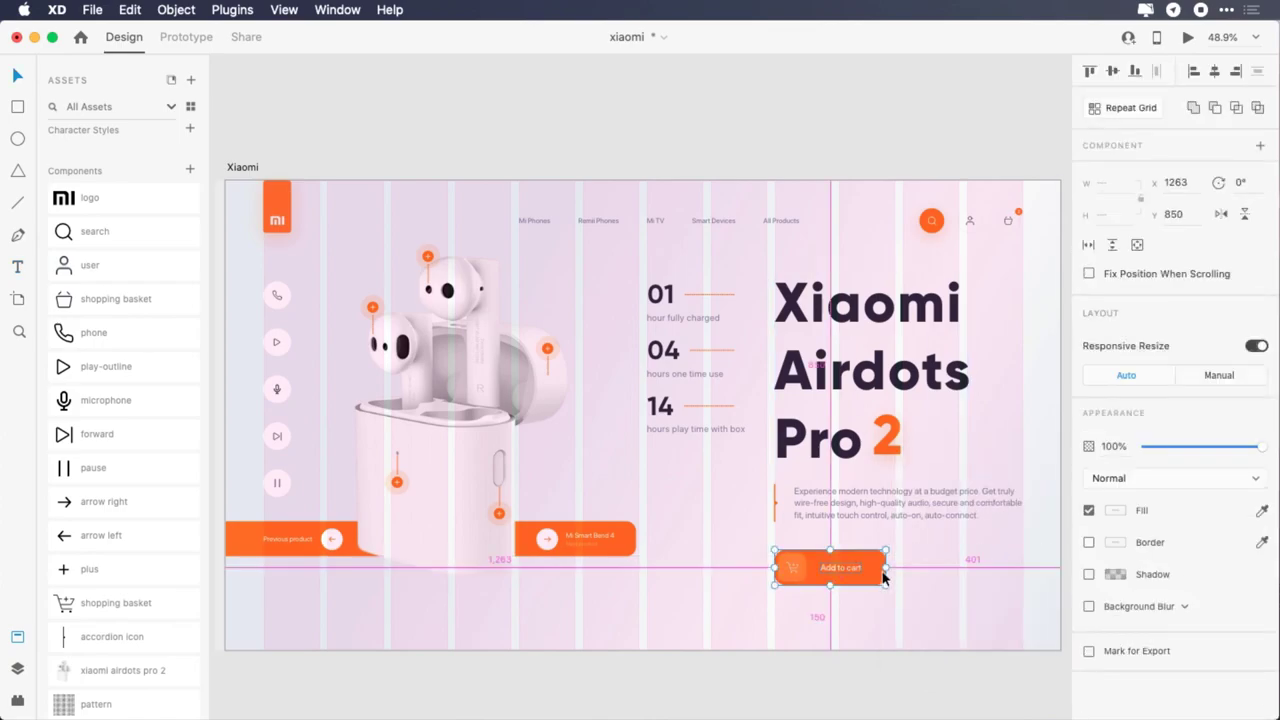
{"action": "left_click_drag", "start_coordinate": [882, 573], "coordinate": [997, 559]}
{"action": "key", "text": "shift+Right"}
{"action": "key", "text": "Right"}
{"action": "key", "text": "Right"}
{"action": "key", "text": "Right"}
{"action": "key", "text": "Right"}
{"action": "key", "text": "Right"}
{"action": "key", "text": "Right"}
- Fill the duplicated button background with #FFFFFF
{"action": "left_click", "coordinate": [937, 576]}
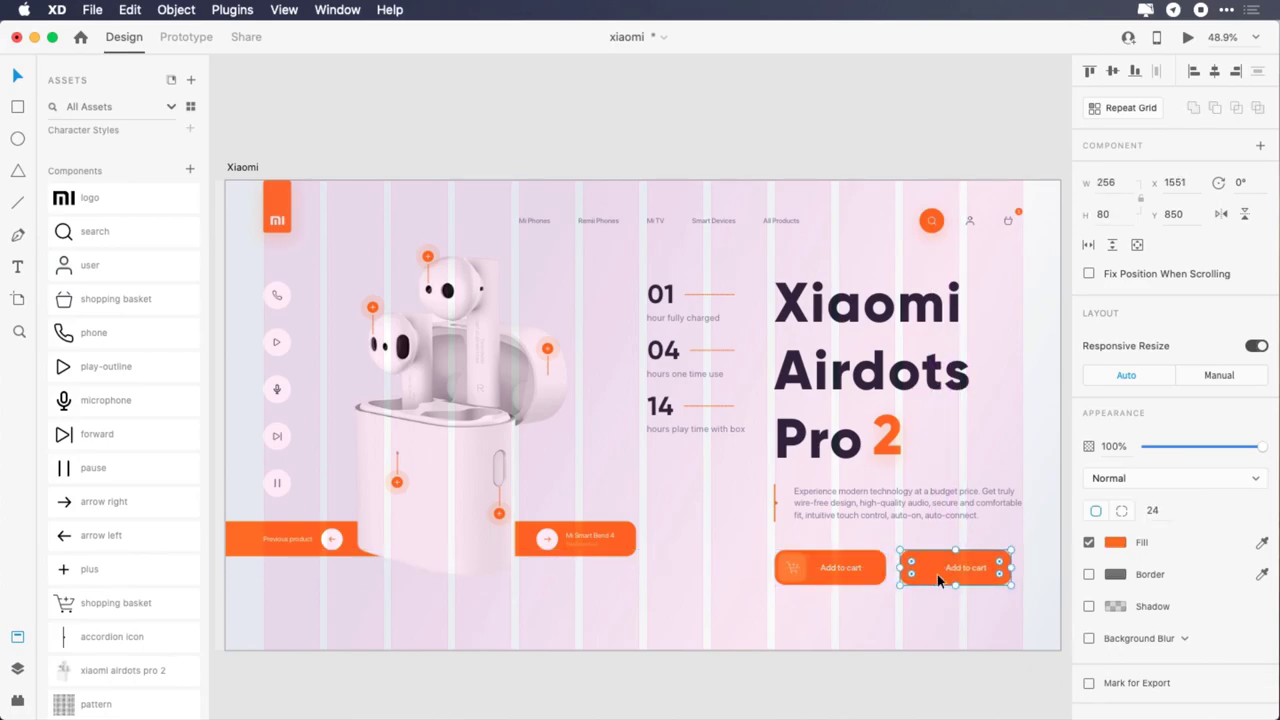
{"action": "left_click", "coordinate": [1115, 543]}
{"action": "left_click_drag", "start_coordinate": [930, 481], "coordinate": [866, 411]}
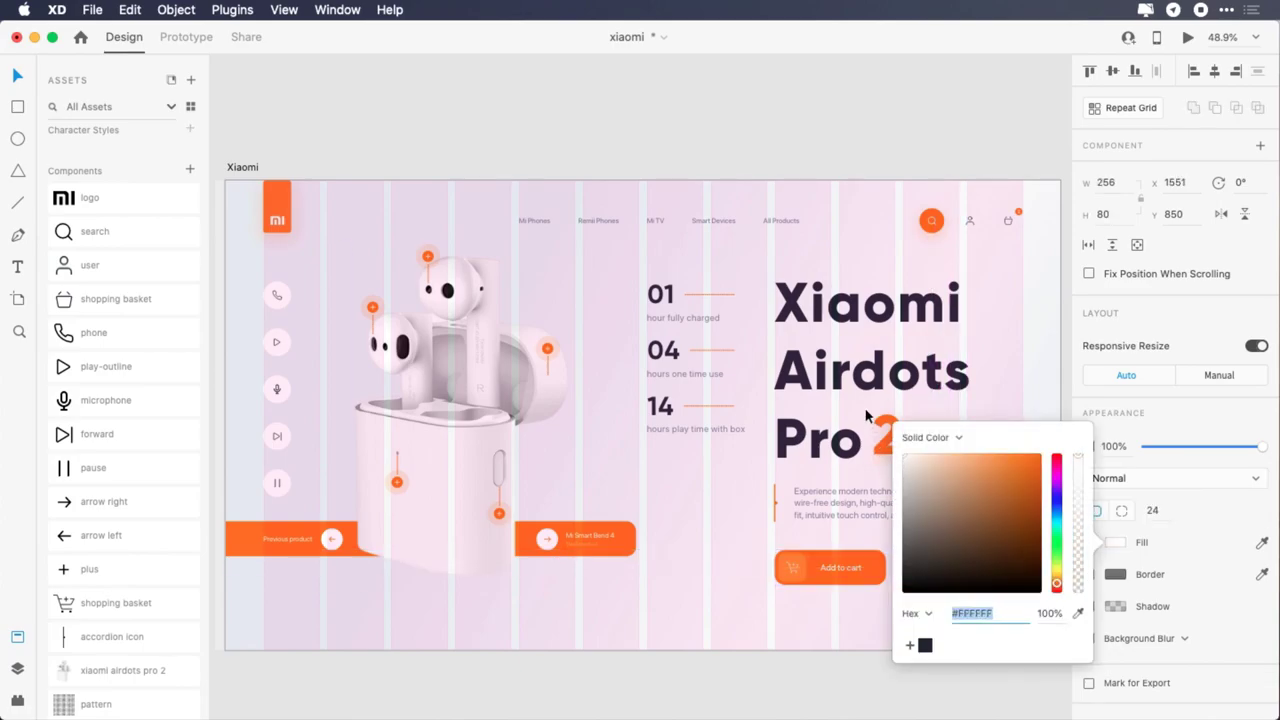
{"action": "left_click", "coordinate": [1120, 542]}
- Recolour the label on the white button with the saved dark swatch
{"action": "double_click", "coordinate": [969, 565]}
{"action": "scroll", "coordinate": [1103, 600], "scroll_direction": "down", "scroll_amount": 3}
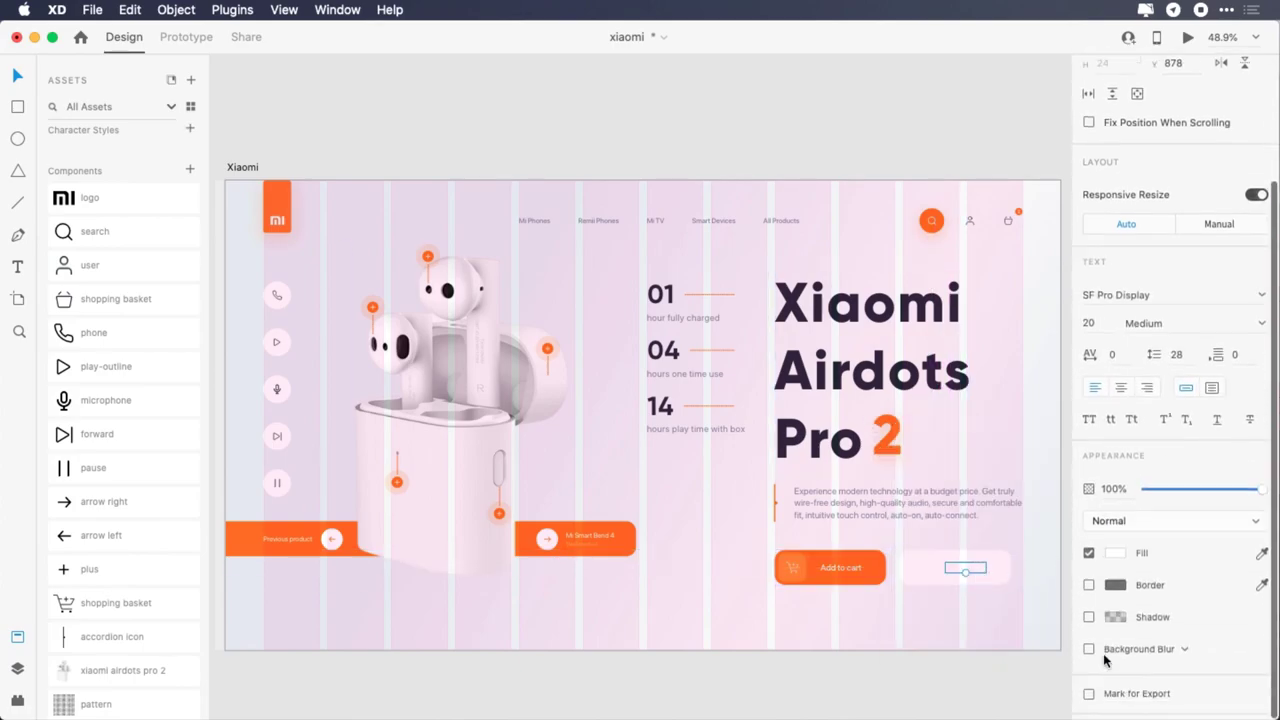
{"action": "left_click", "coordinate": [1114, 558]}
{"action": "left_click", "coordinate": [925, 651]}
{"action": "left_click", "coordinate": [1118, 558]}
- Change the dark label to "See specs" and centre it on the white button
{"action": "type", "text": "Se"}
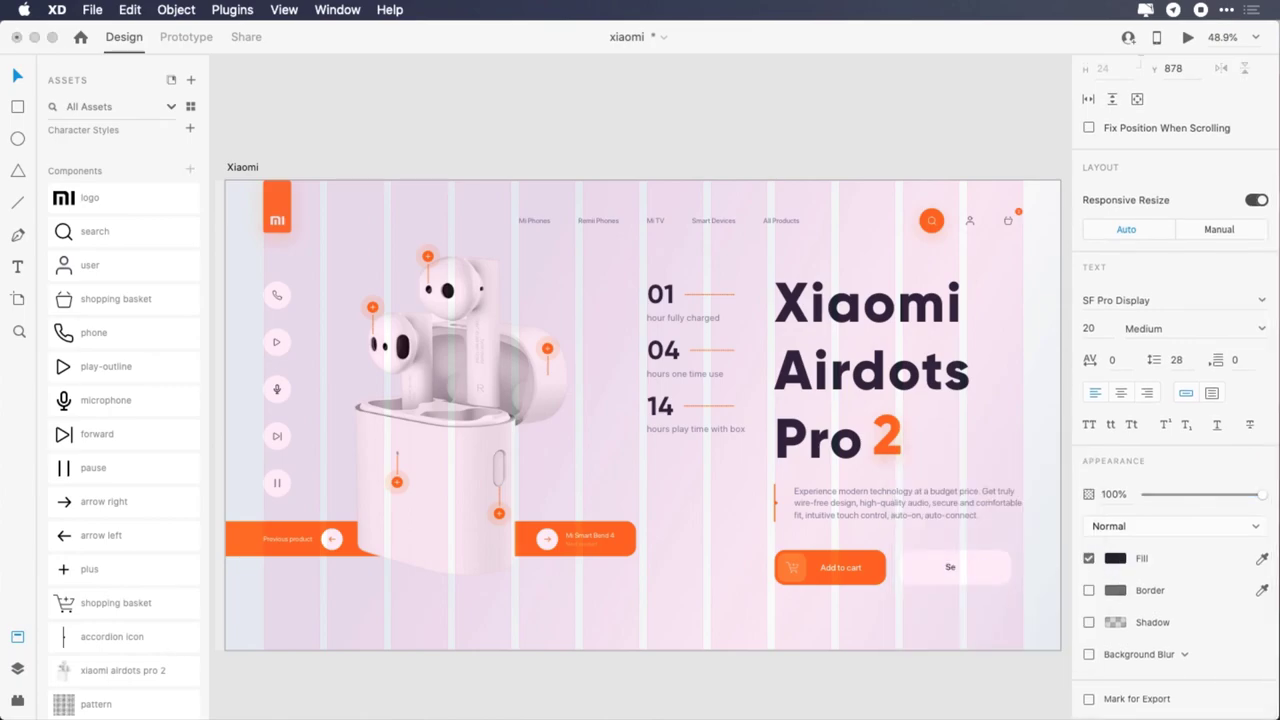
{"action": "type", "text": "e specs"}
{"action": "key", "text": "Escape"}
{"action": "key", "text": "shift+Left"}
{"action": "key", "text": "shift+Left"}
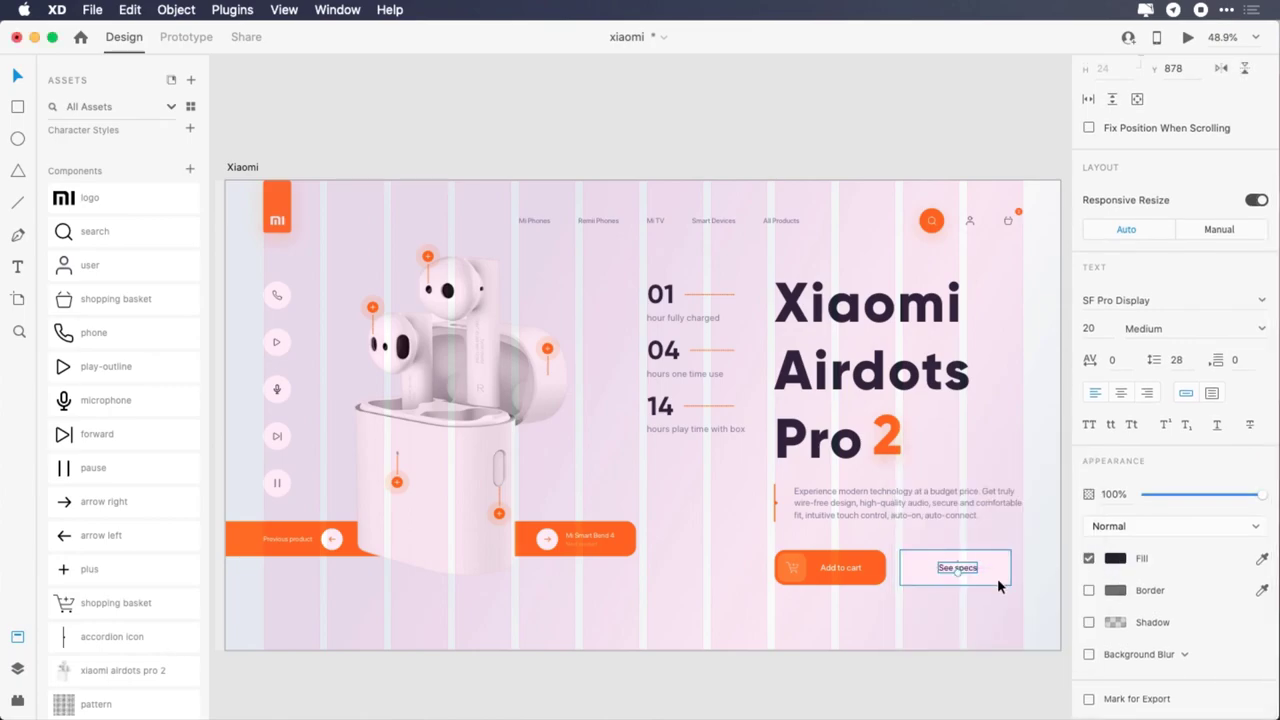
{"action": "key", "text": "Down"}
- Add the text "Wires" to the right of the headline and set its size to 25
{"action": "key", "text": "t"}
{"action": "left_click", "coordinate": [995, 334]}
{"action": "type", "text": "Wires"}
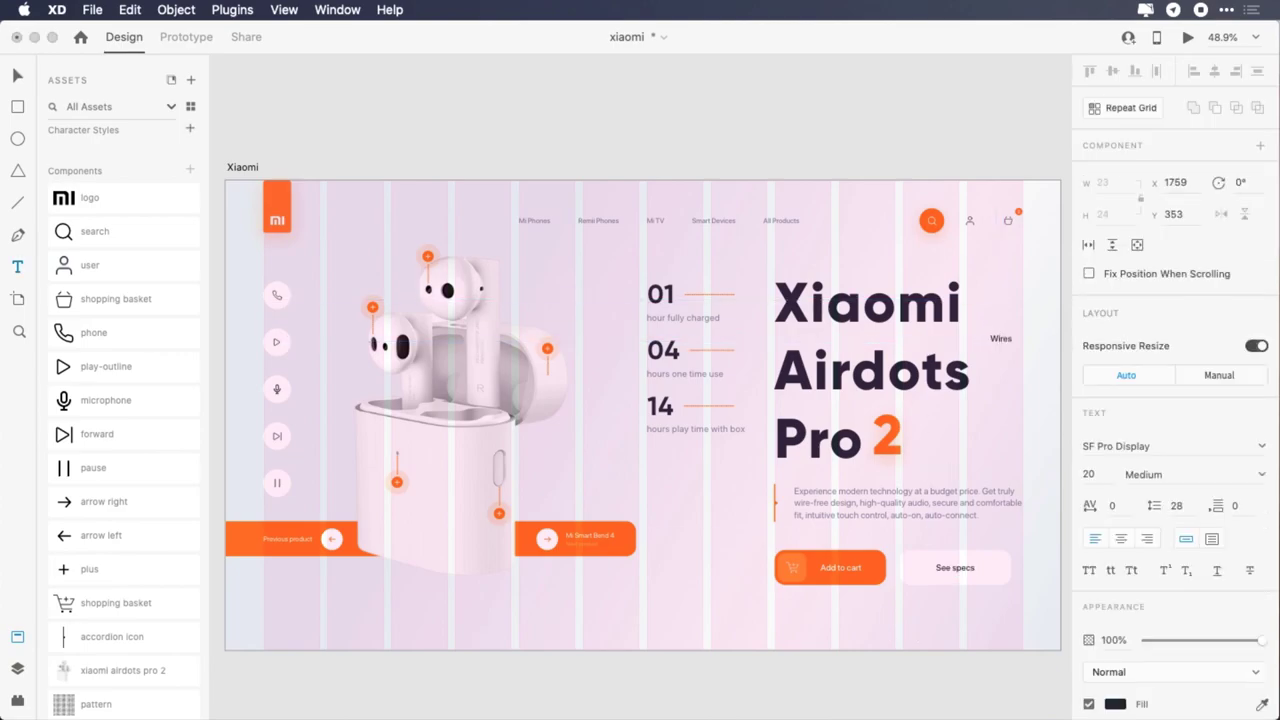
{"action": "key", "text": "Escape"}
{"action": "type", "text": "2"}
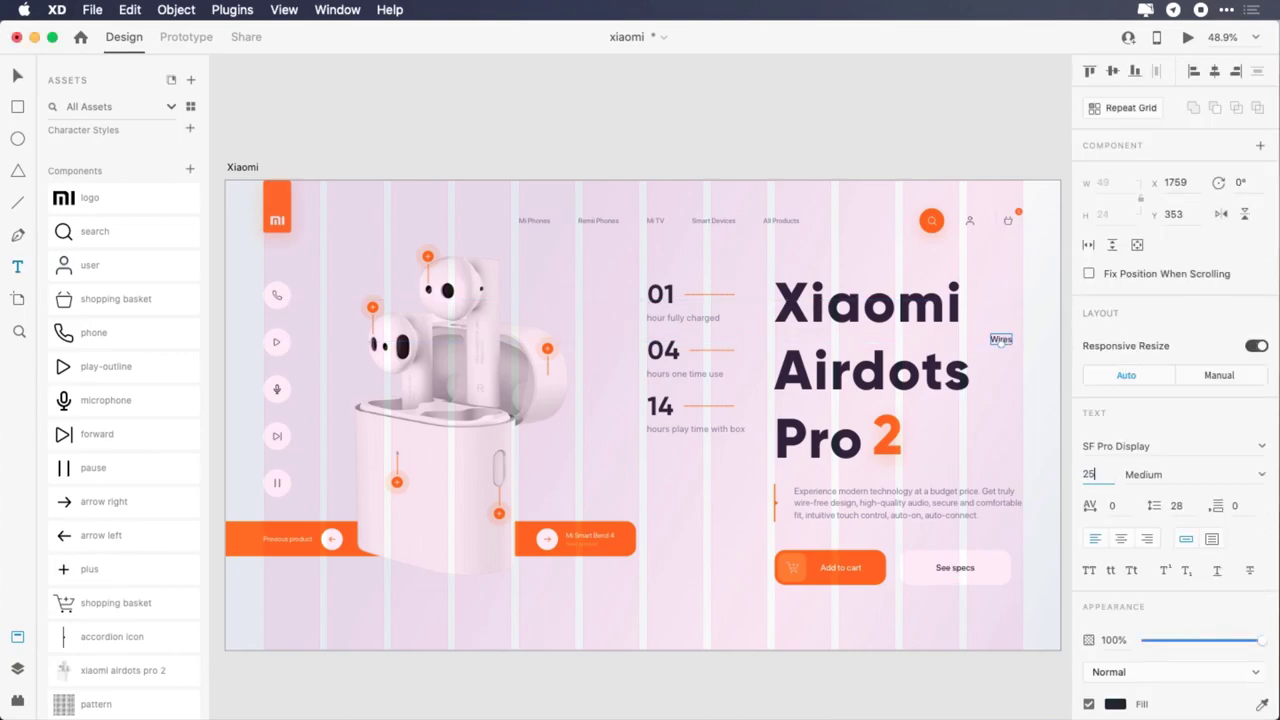
{"action": "key", "text": "Return"}
- Apply strikethrough to the "Wires" text and fill it with #FE872C
{"action": "left_click", "coordinate": [1250, 571]}
{"action": "scroll", "coordinate": [1200, 560], "scroll_direction": "down", "scroll_amount": 4}
{"action": "left_click", "coordinate": [1115, 559]}
{"action": "type", "text": "fe872c"}
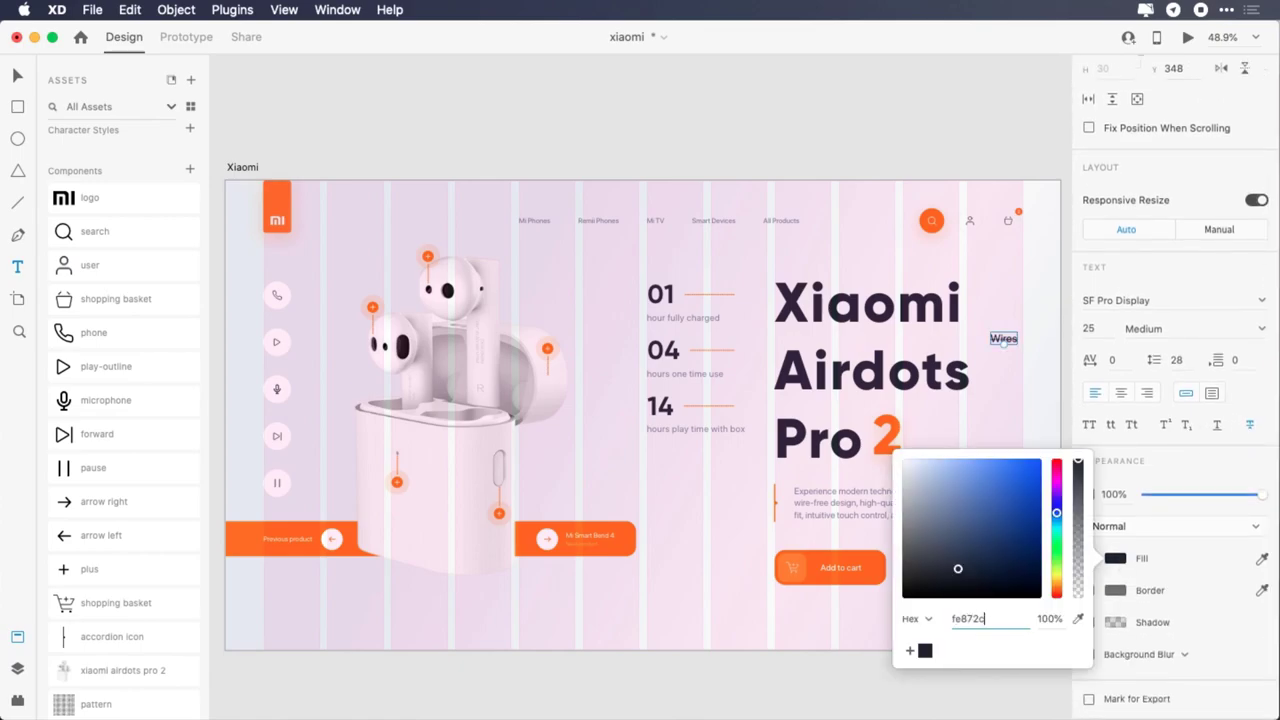
{"action": "key", "text": "Return"}
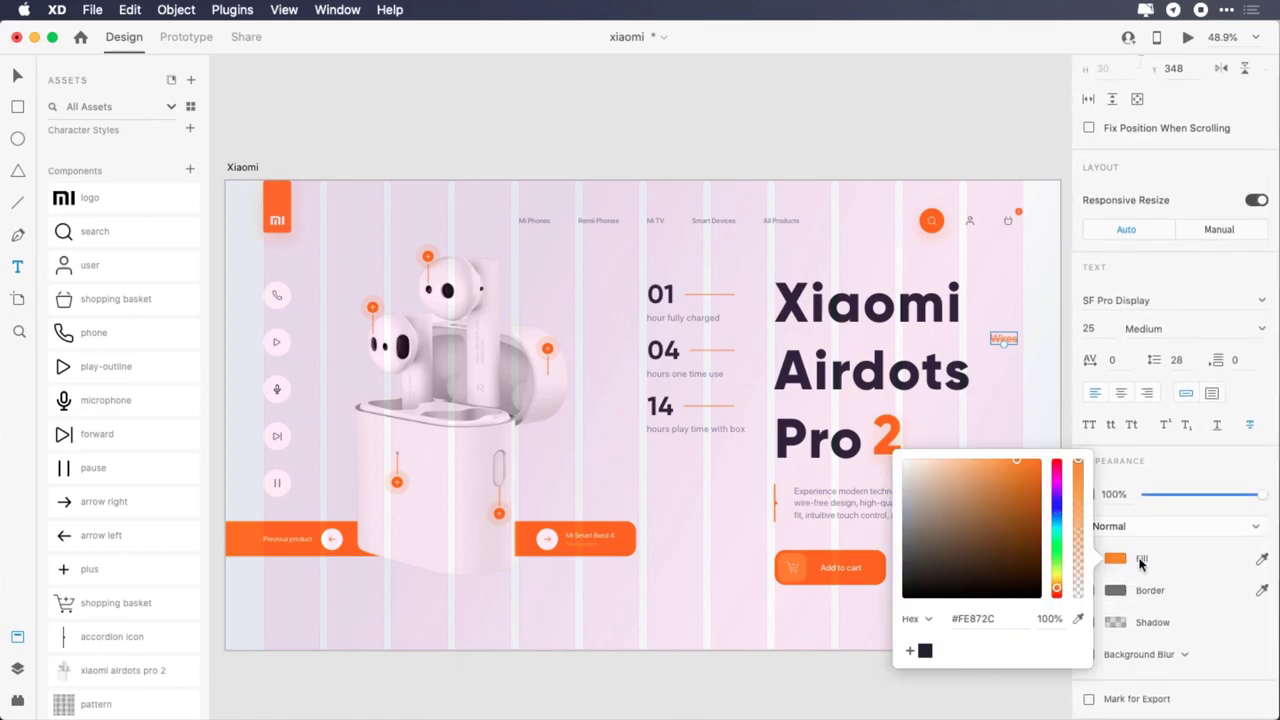
{"action": "key", "text": "Escape"}
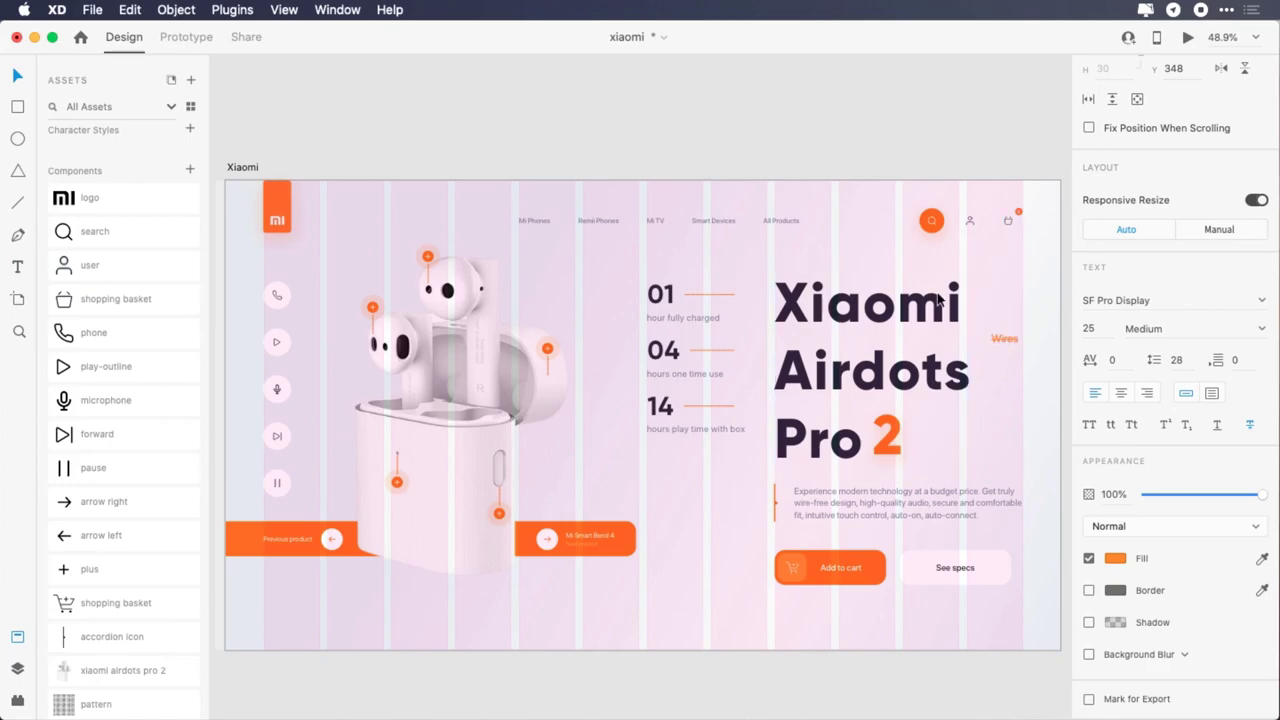
- Move the "Wires" text down by about 33 px beside the headline
{"action": "key", "text": "shift+Down"}
{"action": "key", "text": "shift+Down"}
{"action": "key", "text": "shift+Down"}
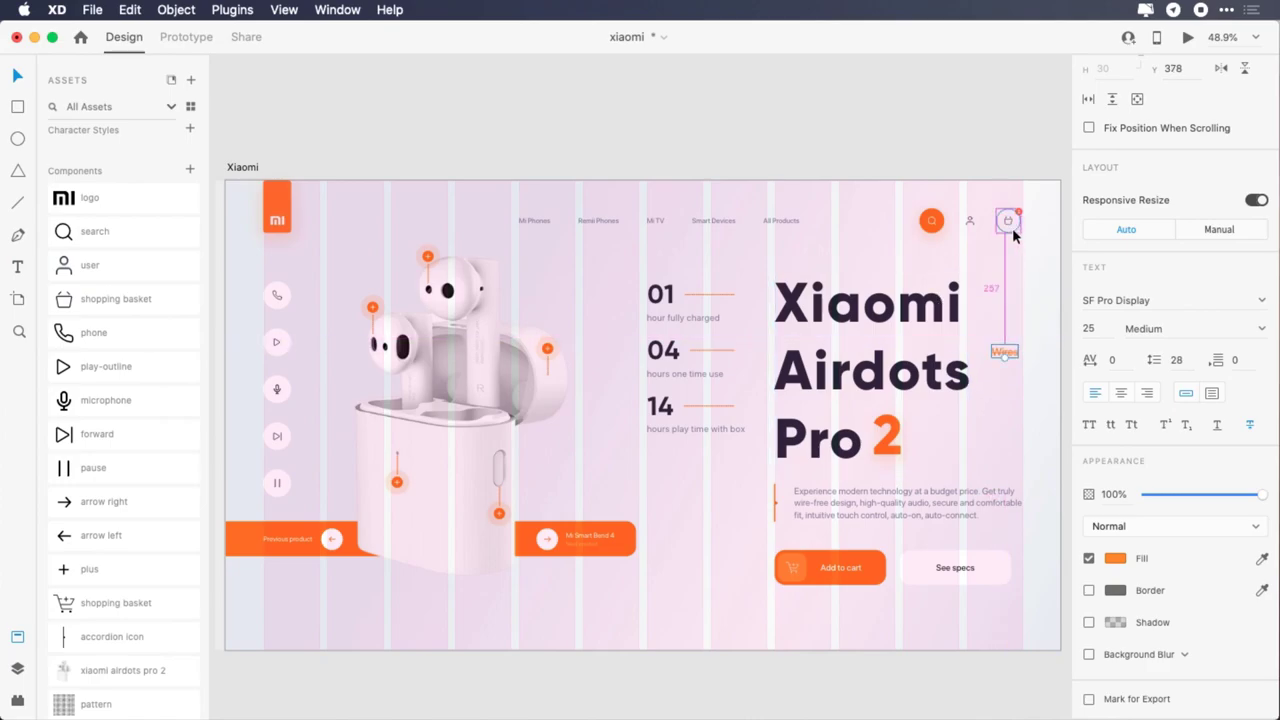
{"action": "key", "text": "Down"}
{"action": "key", "text": "Down"}
{"action": "key", "text": "Down"}
- Duplicate the "Wires" text directly below the original and raise the copy to Y 425
{"action": "left_click_drag", "start_coordinate": [1006, 352], "coordinate": [1014, 380]}
{"action": "key", "text": "shift+Up"}
{"action": "key", "text": "Up"}
{"action": "key", "text": "Up"}
{"action": "key", "text": "Up"}
{"action": "key", "text": "Up"}
{"action": "key", "text": "Up"}
{"action": "key", "text": "Up"}
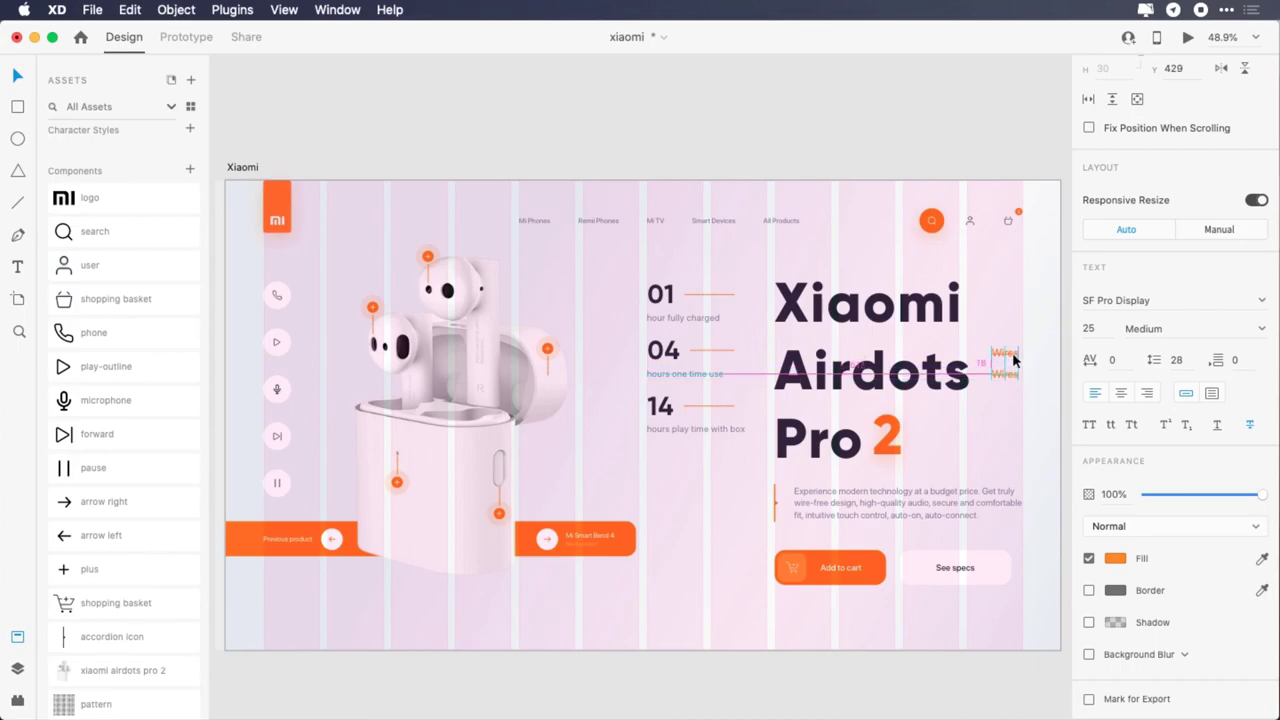
- Replace the wording of the lower "Wires" copy with "Limits"
{"action": "double_click", "coordinate": [1004, 372]}
{"action": "double_click", "coordinate": [1004, 371]}
{"action": "type", "text": "Limits"}
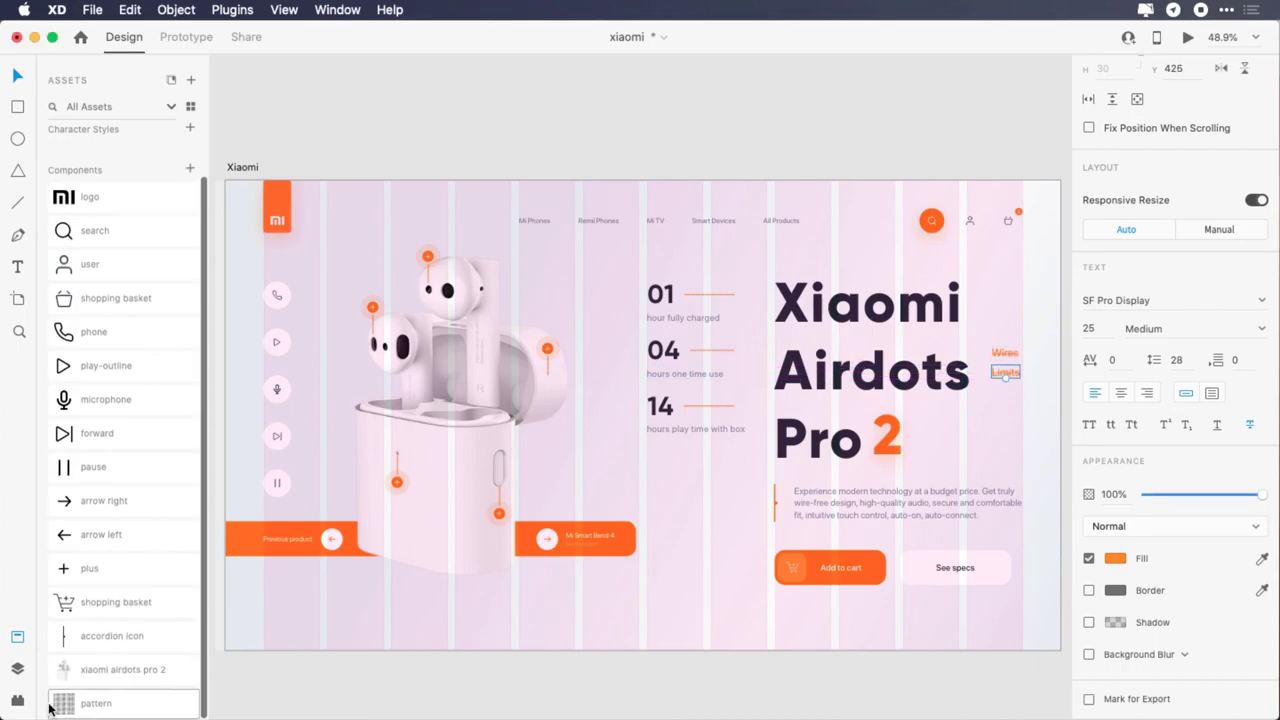
- Place the dotted pattern component over the headline's right end and move it to about X 1568, Y 290
{"action": "left_click_drag", "start_coordinate": [63, 704], "coordinate": [975, 288]}
{"action": "key", "text": "shift+Right"}
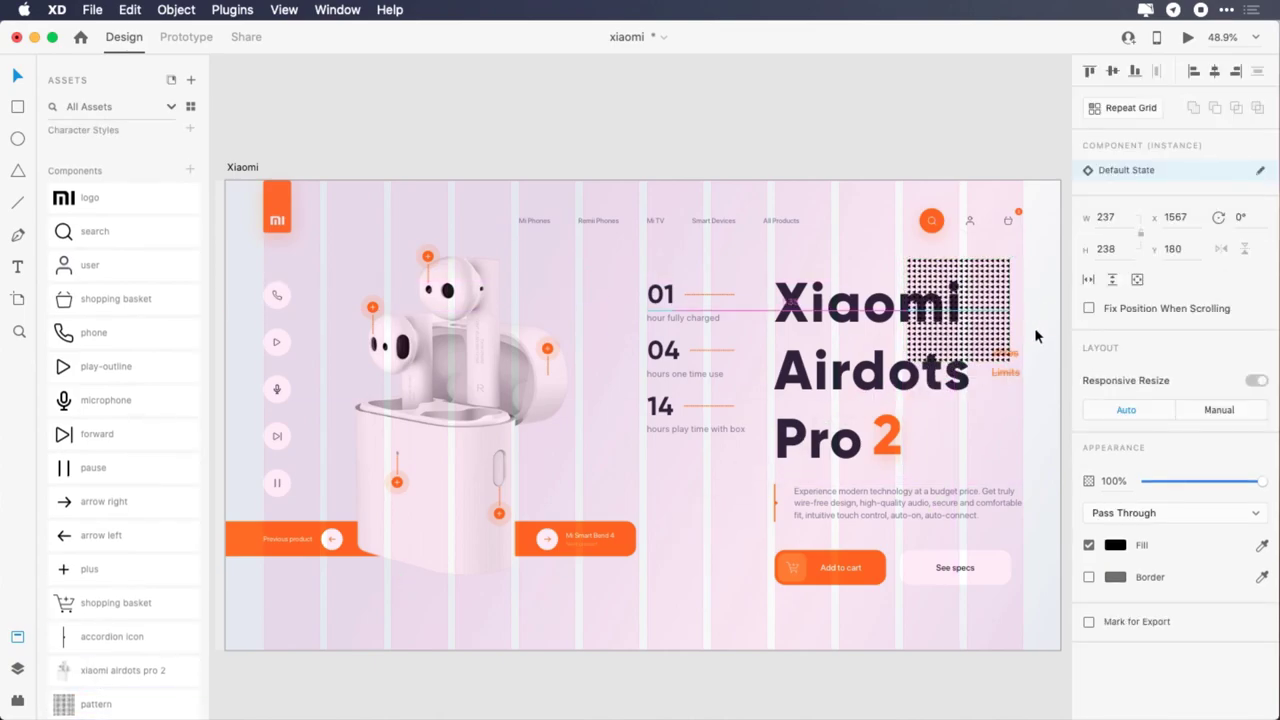
{"action": "key", "text": "Right"}
{"action": "key", "text": "shift+Down"}
{"action": "key", "text": "shift+Down"}
{"action": "key", "text": "shift+Down"}
{"action": "key", "text": "shift+Down"}
{"action": "key", "text": "shift+Down"}
{"action": "key", "text": "shift+Down"}
{"action": "key", "text": "shift+Down"}
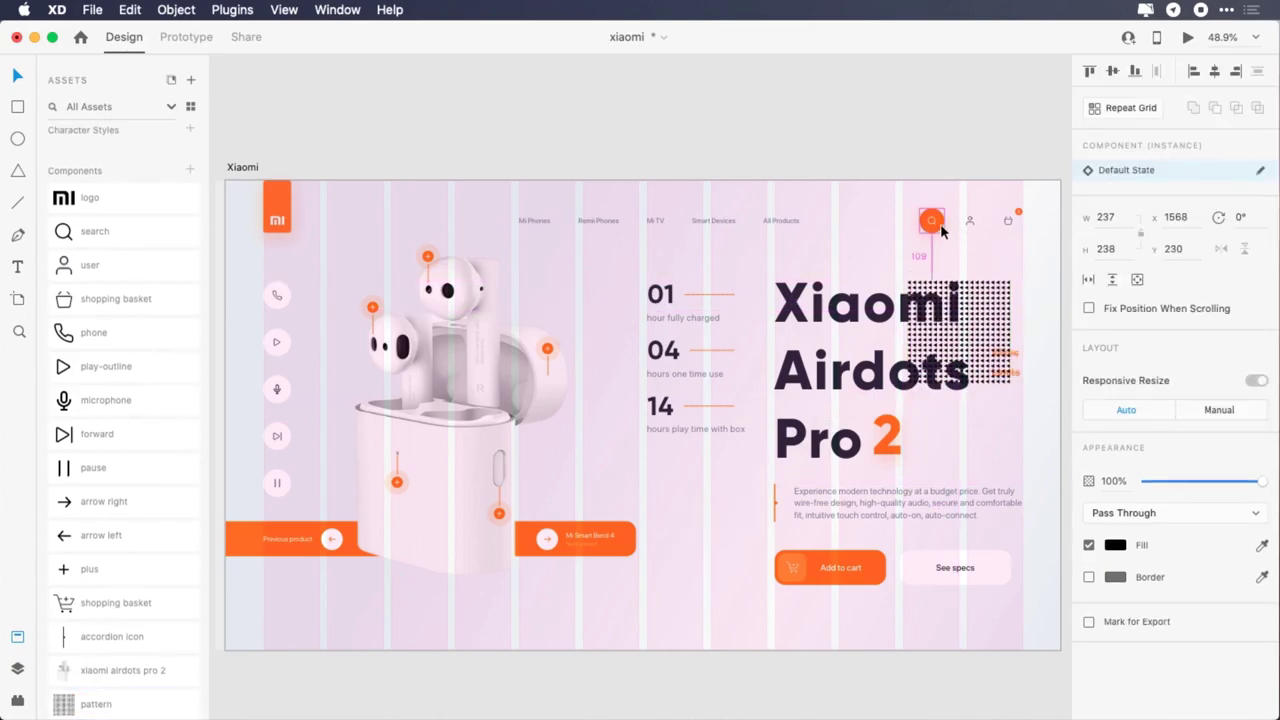
{"action": "key", "text": "shift+Down"}
{"action": "key", "text": "shift+Down"}
{"action": "key", "text": "shift+Down"}
{"action": "key", "text": "shift+Down"}
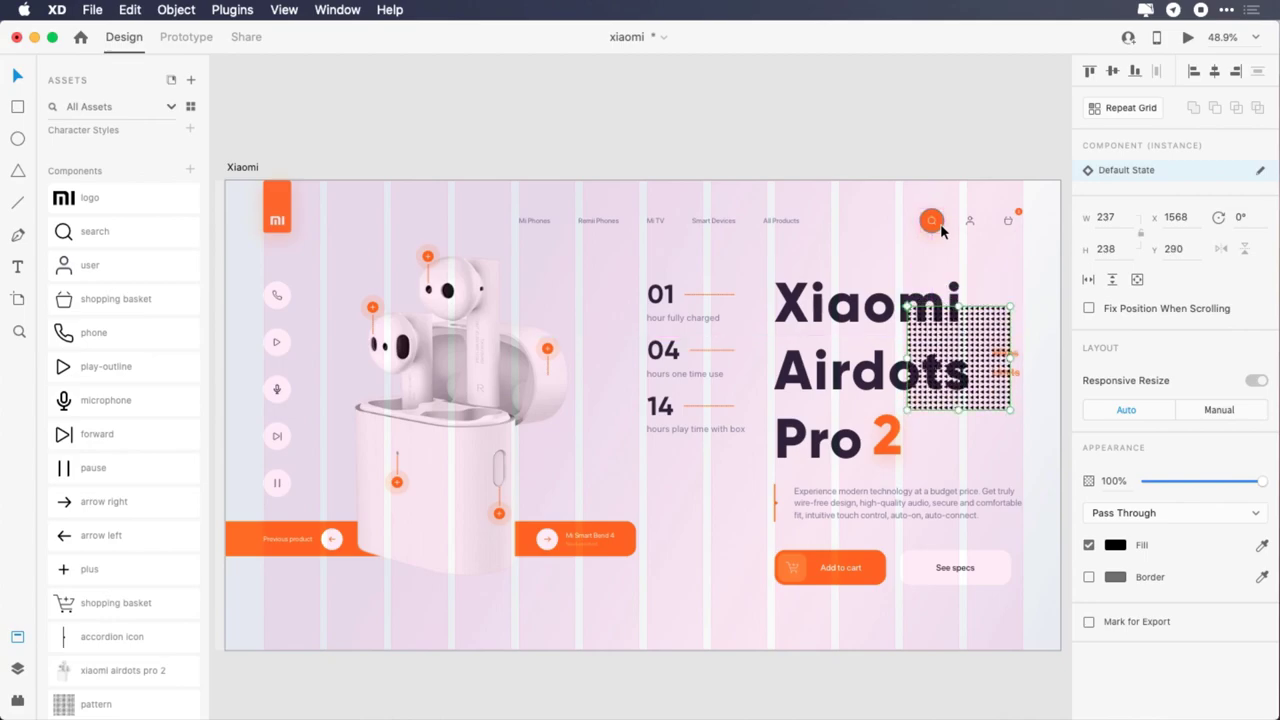
- Fill the dotted pattern with white and send it behind the headline and strikethrough texts
{"action": "left_click", "coordinate": [1116, 547]}
{"action": "left_click_drag", "start_coordinate": [960, 500], "coordinate": [869, 425]}
{"action": "left_click", "coordinate": [1108, 542]}
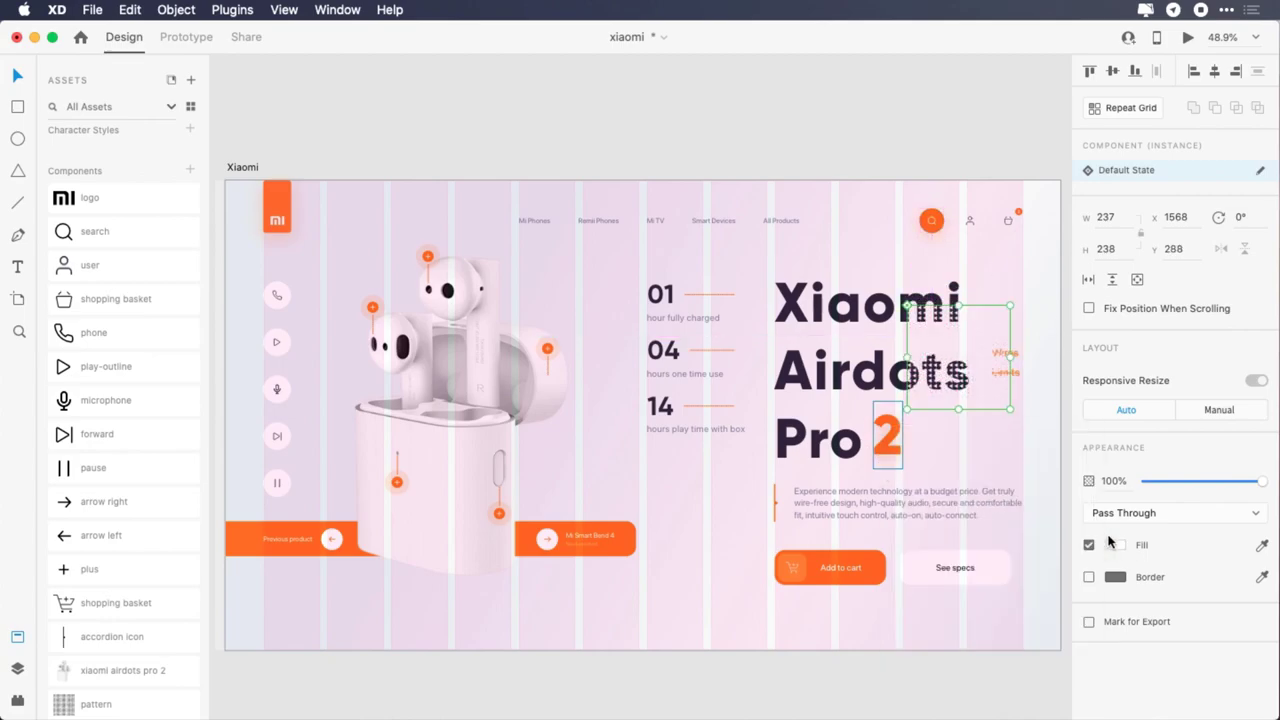
- Draw a 24 × 32 rectangle with corner radius 12 below the "Add to cart" button, aligned with its left edge
{"action": "key", "text": "r"}
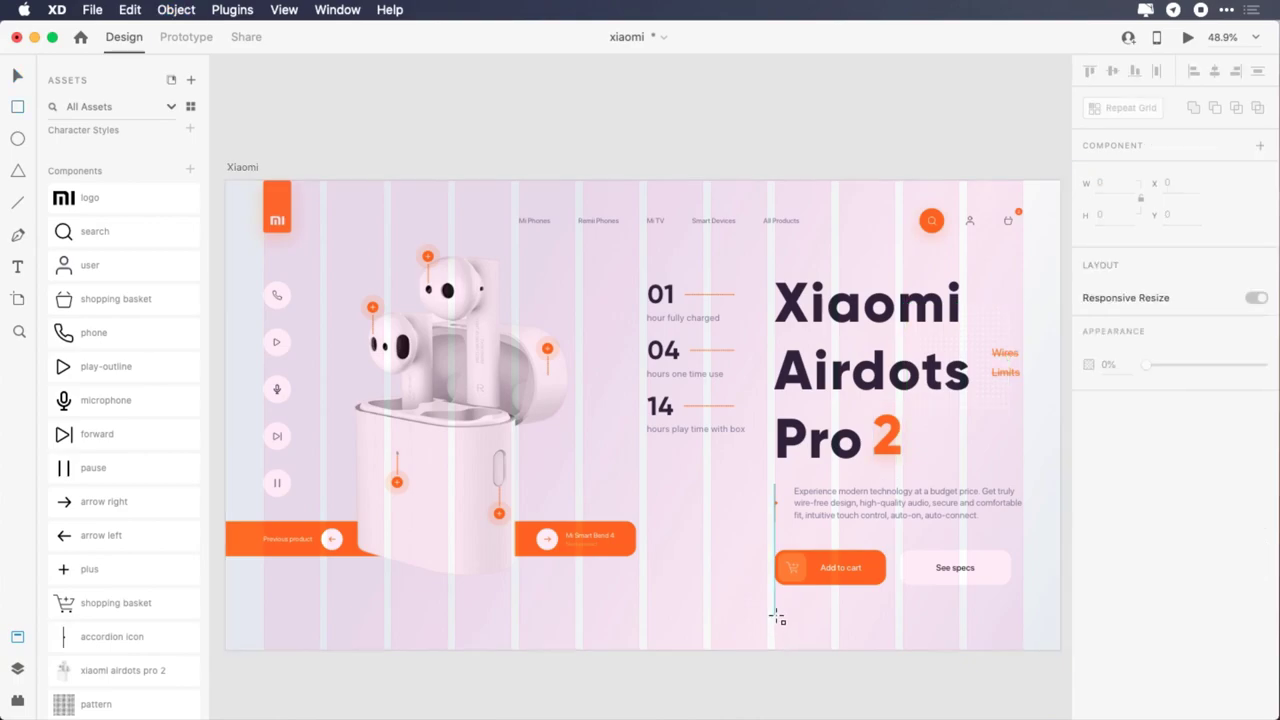
{"action": "left_click_drag", "start_coordinate": [774, 614], "coordinate": [800, 634]}
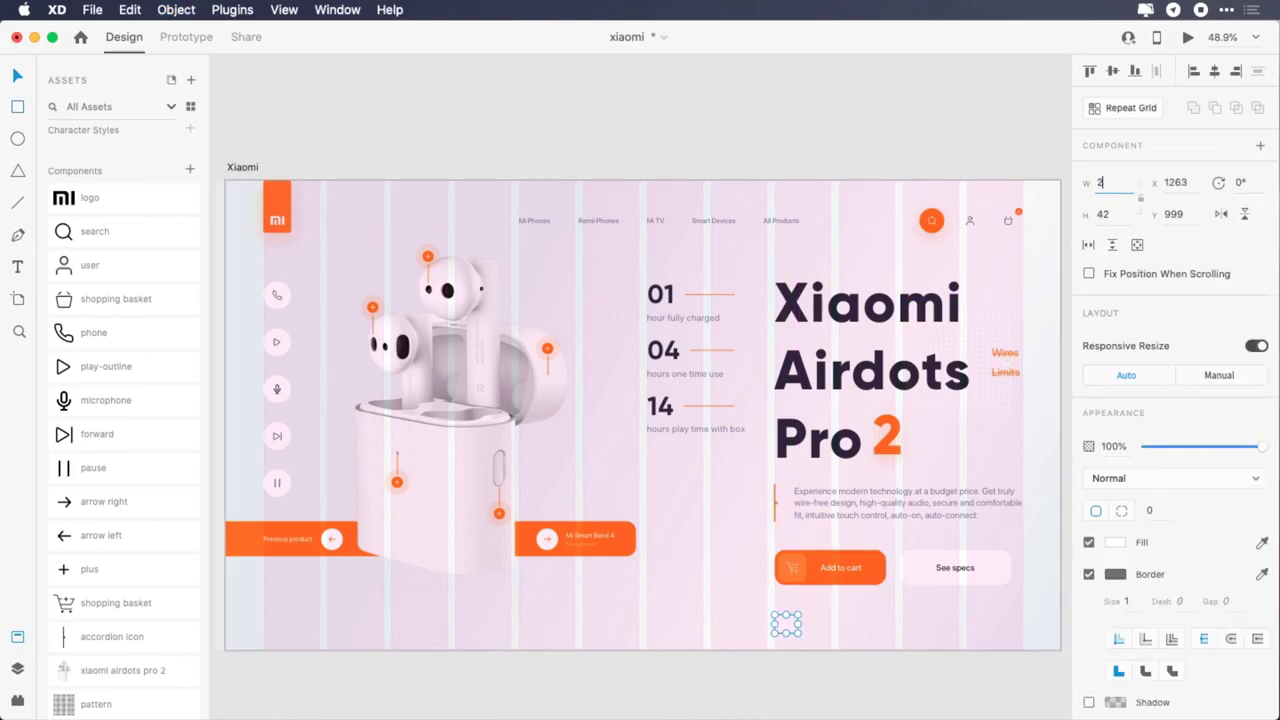
{"action": "key", "text": "Tab"}
{"action": "type", "text": "32"}
{"action": "key", "text": "Return"}
{"action": "left_click", "coordinate": [1152, 511]}
{"action": "type", "text": "12"}
{"action": "key", "text": "Return"}
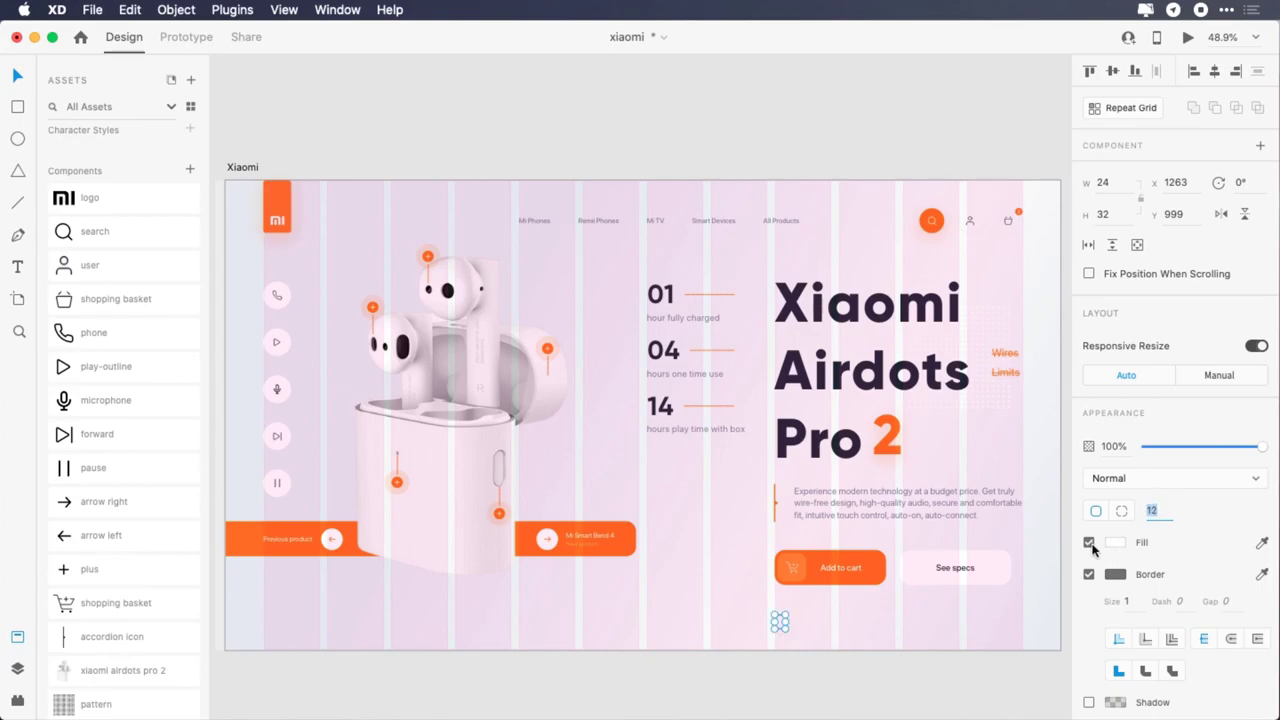
- Set the border colour of the rounded rectangle below "Add to cart" to #A1A7B4
{"action": "left_click", "coordinate": [1112, 574]}
{"action": "type", "text": "a1a7"}
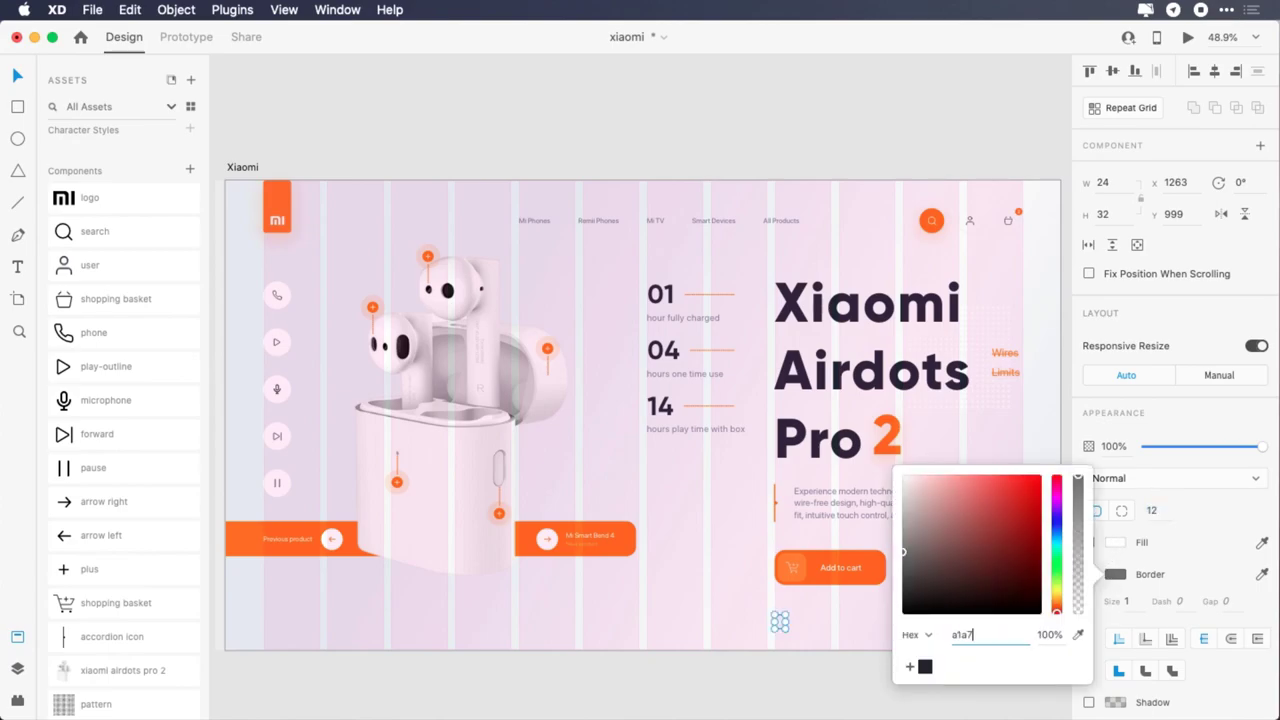
{"action": "type", "text": "b4"}
{"action": "key", "text": "Return"}
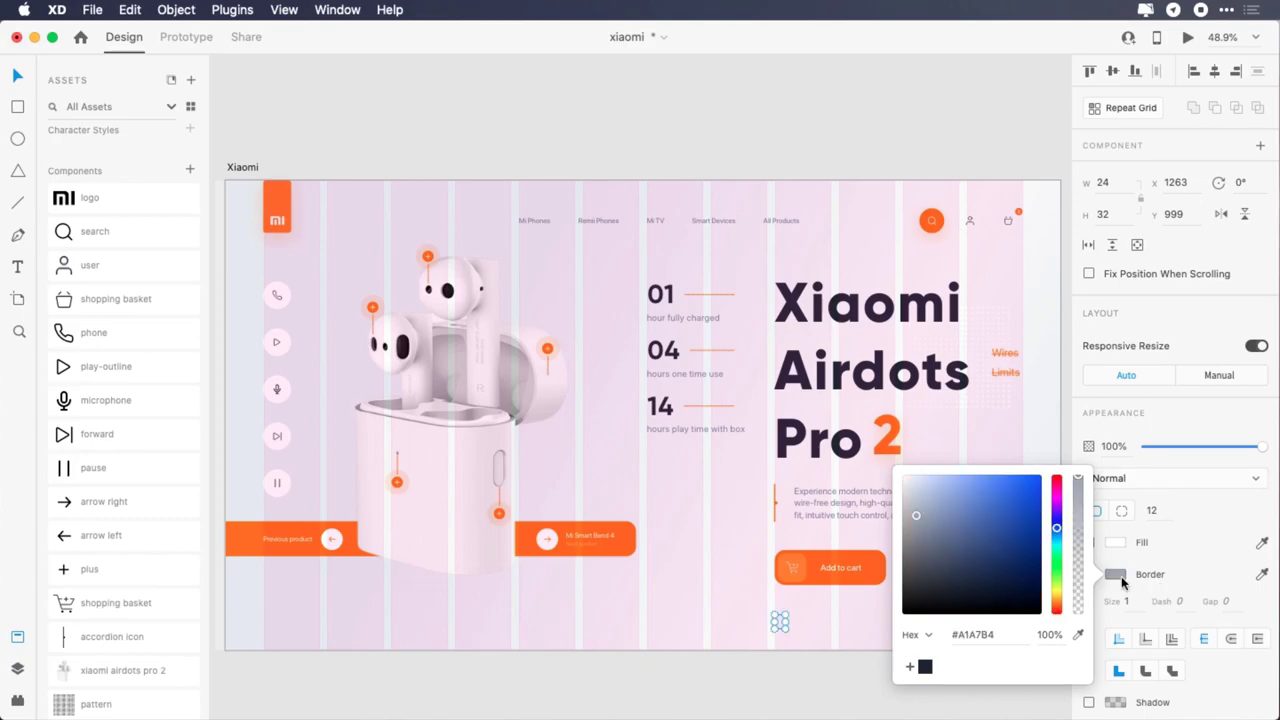
{"action": "left_click", "coordinate": [1120, 577]}
- Draw a small rectangle inside the upper part of the mouse outline and size it to 2 × 8
{"action": "scroll", "coordinate": [811, 632], "scroll_direction": "up", "scroll_amount": 5}
{"action": "key", "text": "r"}
{"action": "left_click_drag", "start_coordinate": [741, 596], "coordinate": [741, 591]}
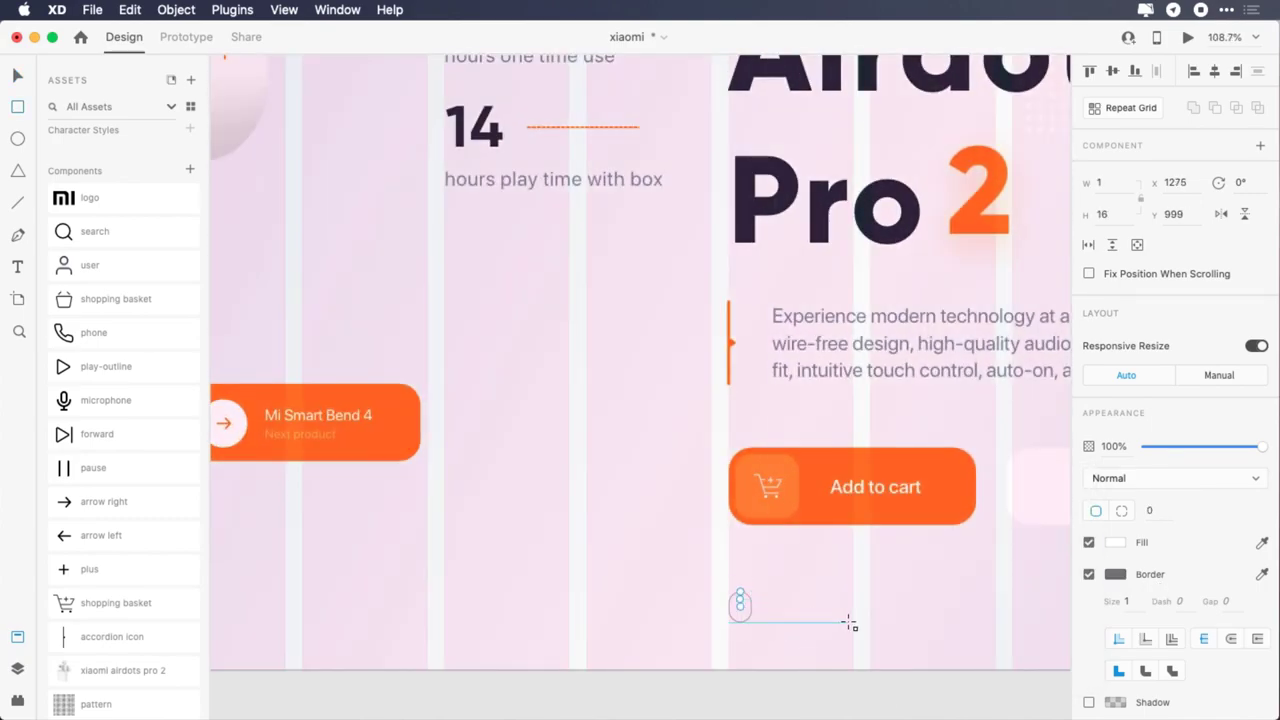
{"action": "key", "text": "v"}
{"action": "left_click", "coordinate": [1115, 182]}
{"action": "type", "text": "2"}
{"action": "key", "text": "Tab"}
{"action": "type", "text": "8"}
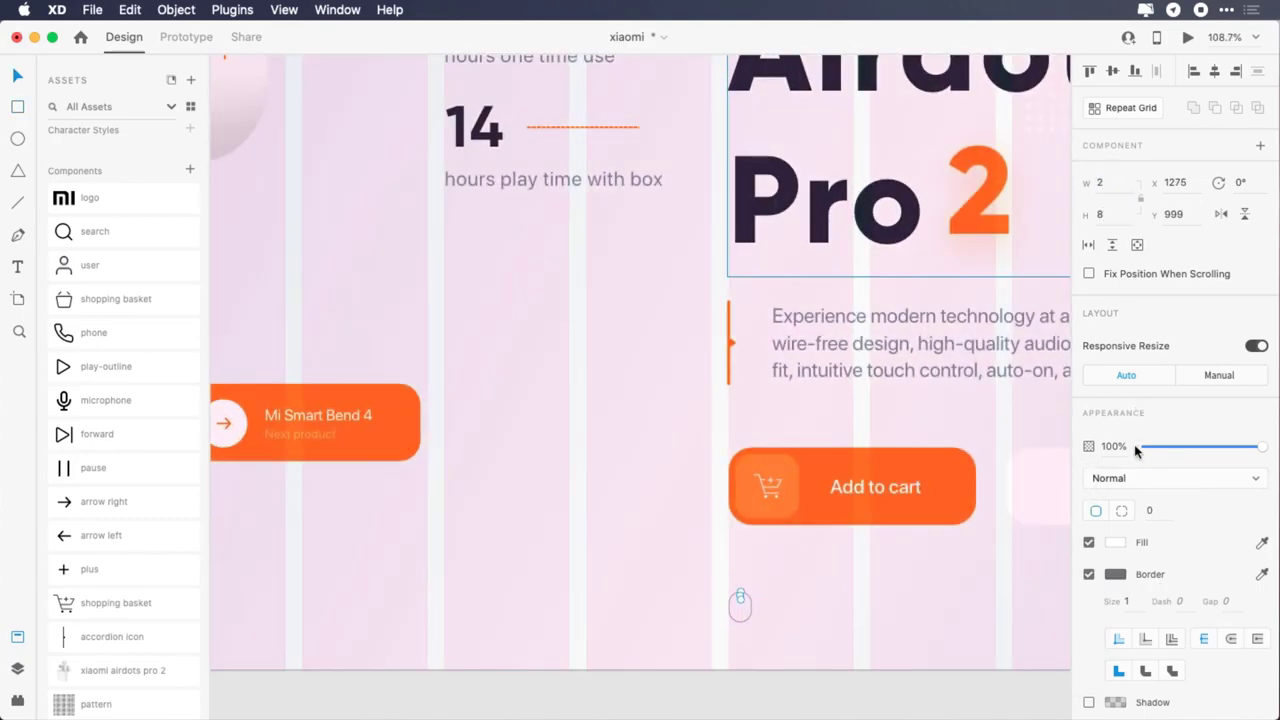
- Remove the border of the small scroll-wheel rectangle and fill it with #A1A7B4
{"action": "left_click", "coordinate": [1089, 574]}
{"action": "left_click", "coordinate": [1115, 542]}
{"action": "type", "text": "a1a"}
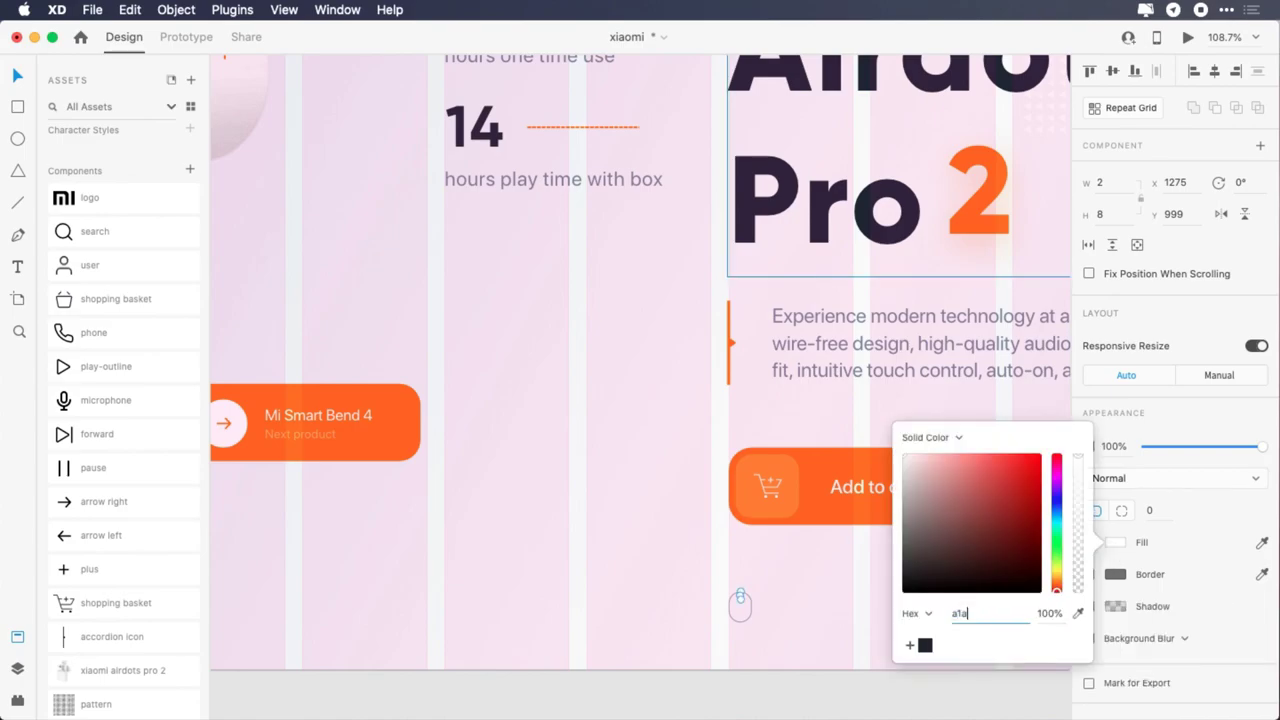
{"action": "type", "text": "7b0"}
{"action": "key", "text": "Return"}
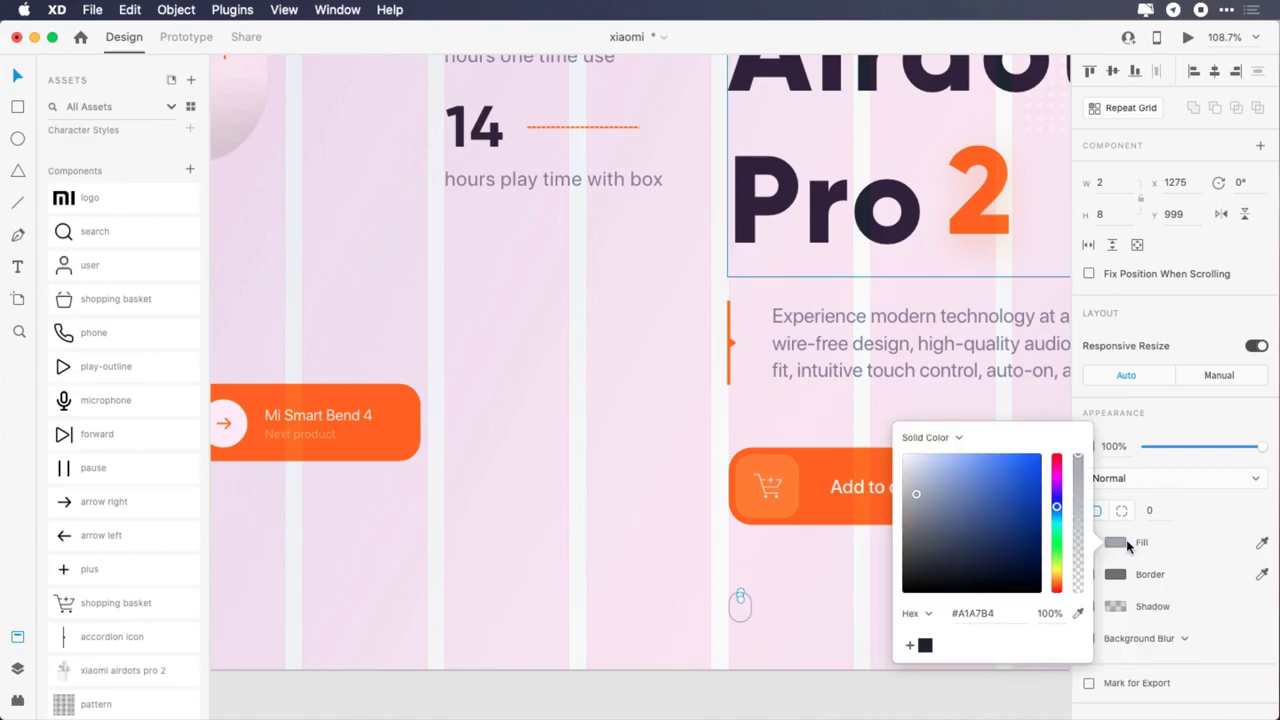
{"action": "key", "text": "Escape"}
- Add the text "Scroll down to learn more" beside the mouse icon
{"action": "key", "text": "t"}
{"action": "left_click", "coordinate": [774, 603]}
{"action": "type", "text": "Scr"}
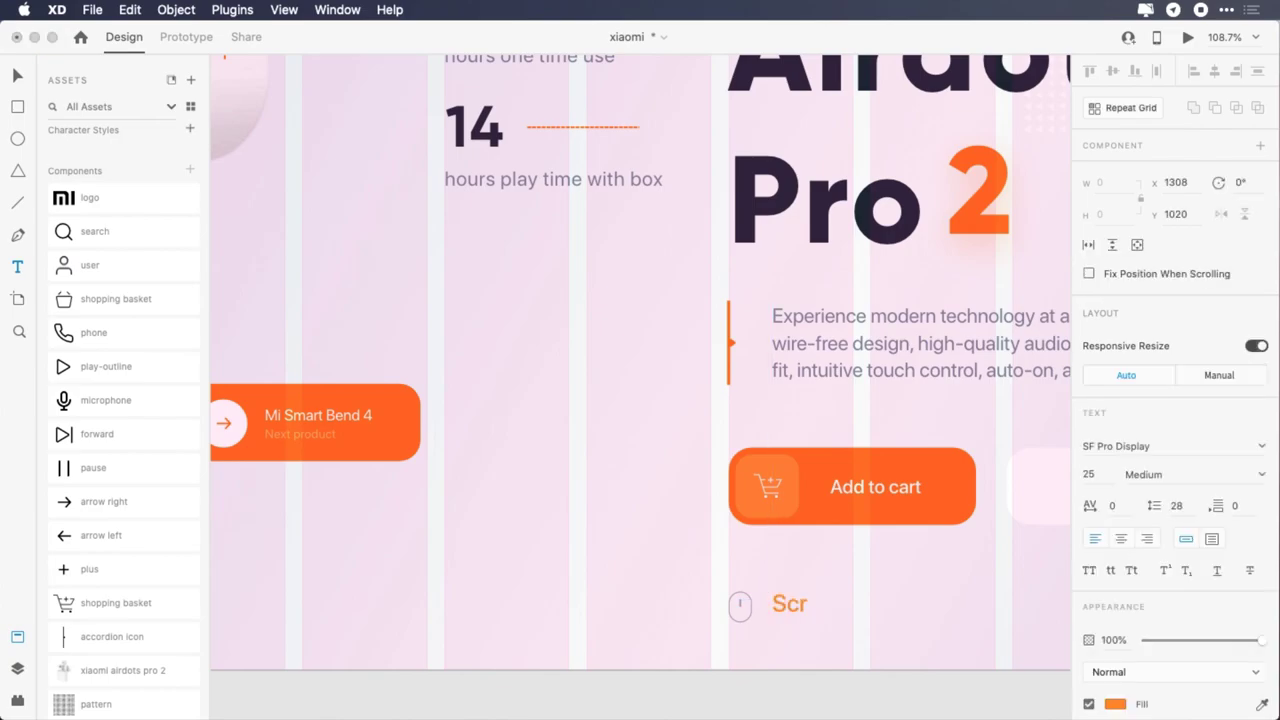
{"action": "type", "text": "oll down to learn more"}
{"action": "key", "text": "Escape"}
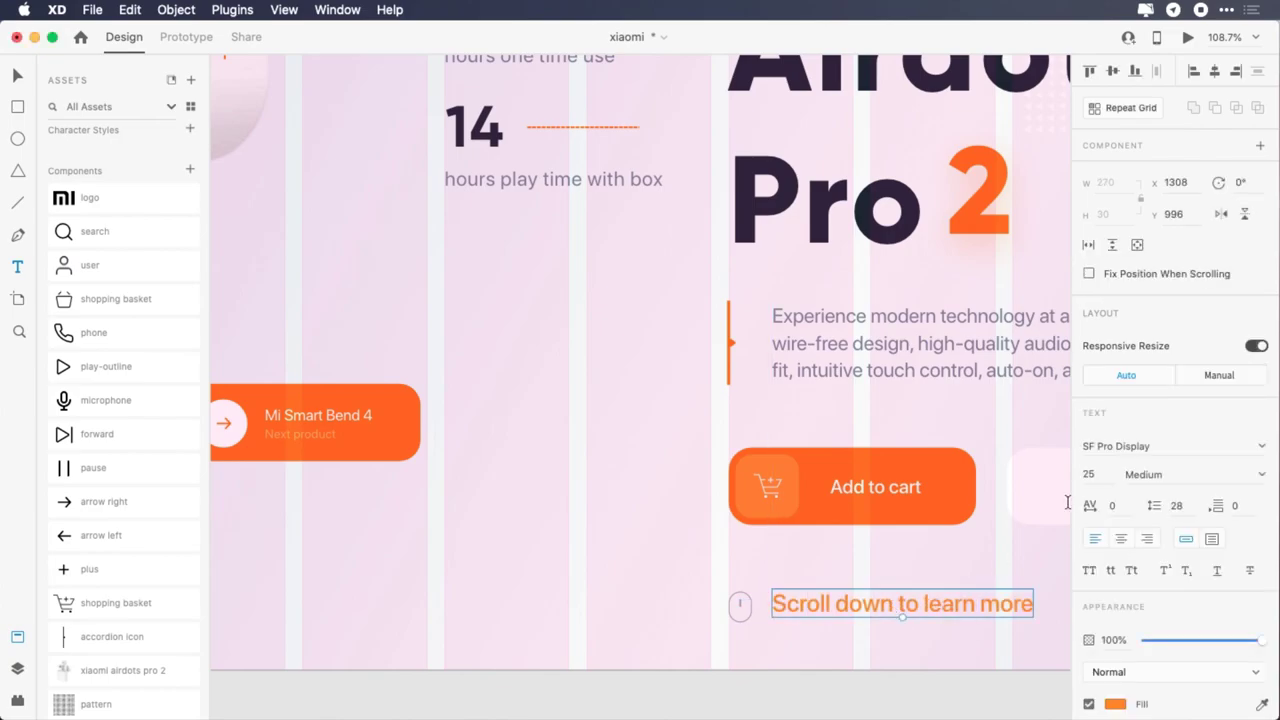
- Format the scroll text with size 17, Regular weight and character spacing 12
{"action": "left_click", "coordinate": [1090, 475]}
{"action": "key", "text": "Tab"}
{"action": "type", "text": "Regular"}
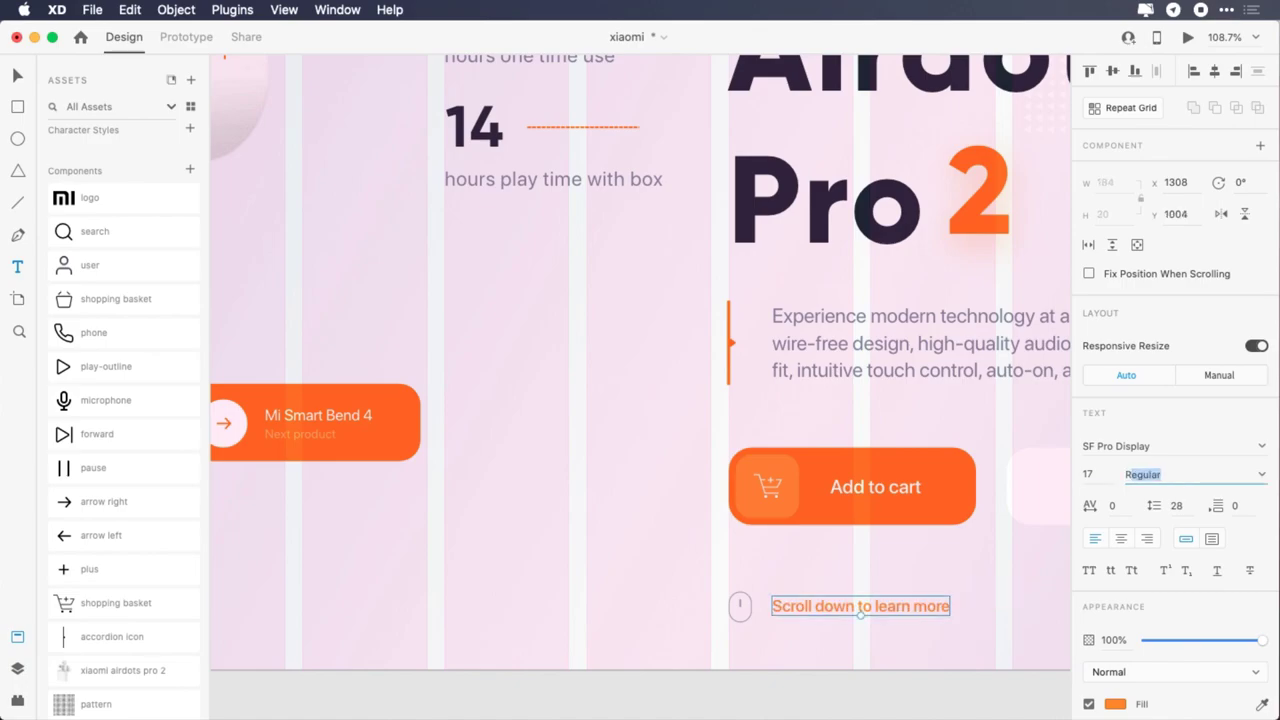
{"action": "key", "text": "Return"}
{"action": "left_click", "coordinate": [1112, 503]}
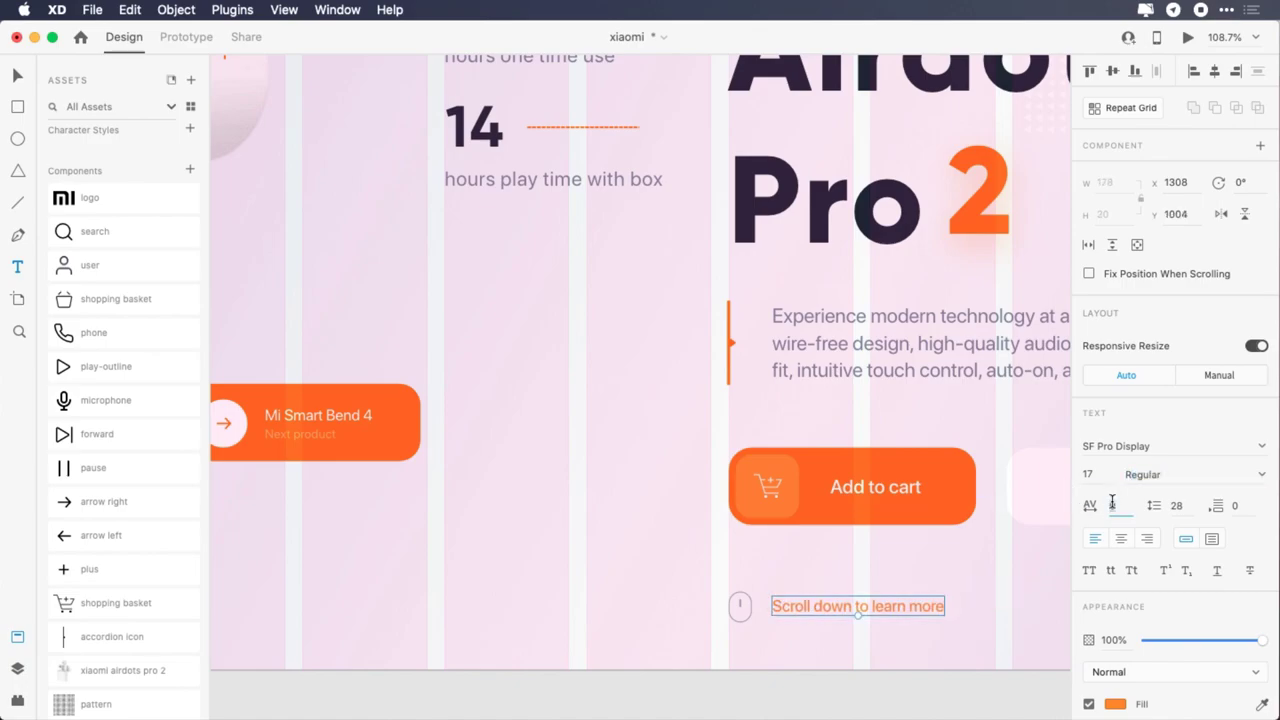
{"action": "key", "text": "Return"}
- Set the fill colour of the scroll text to #A1A7B4
{"action": "scroll", "coordinate": [1118, 508], "scroll_direction": "down", "scroll_amount": 3}
{"action": "left_click", "coordinate": [1115, 558]}
{"action": "type", "text": "a1a7"}
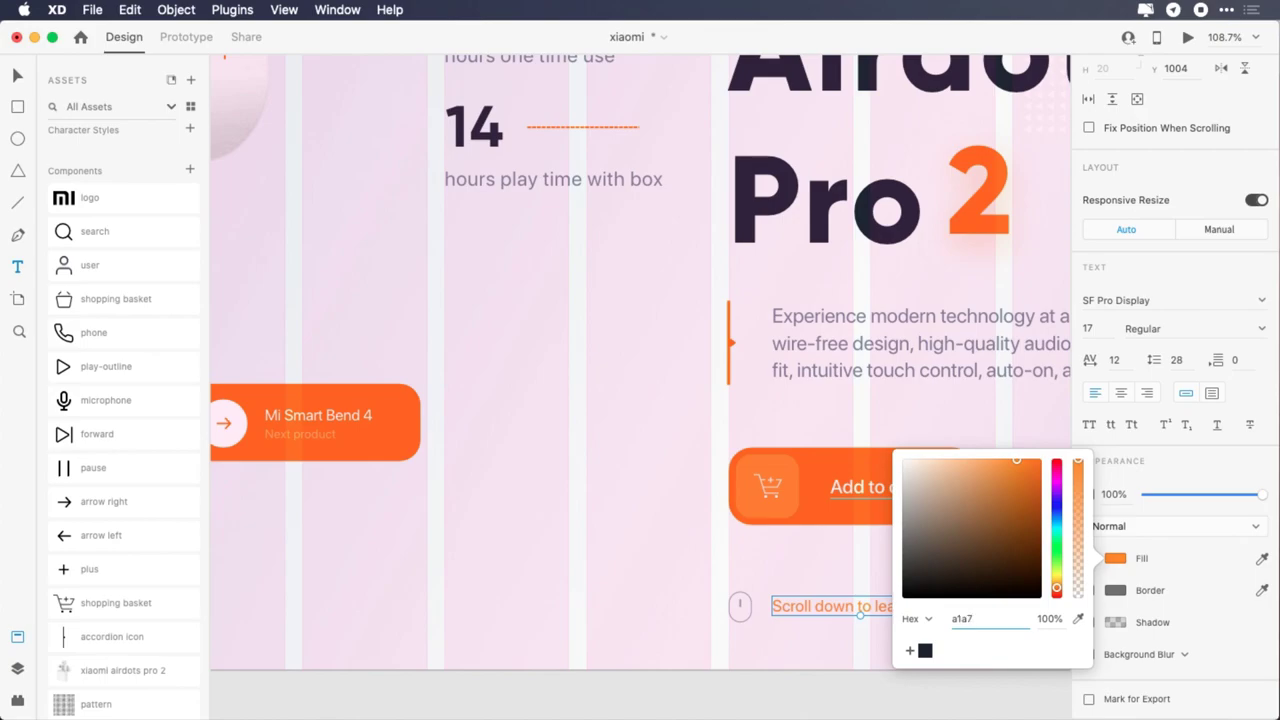
{"action": "type", "text": "b4"}
{"action": "key", "text": "Return"}
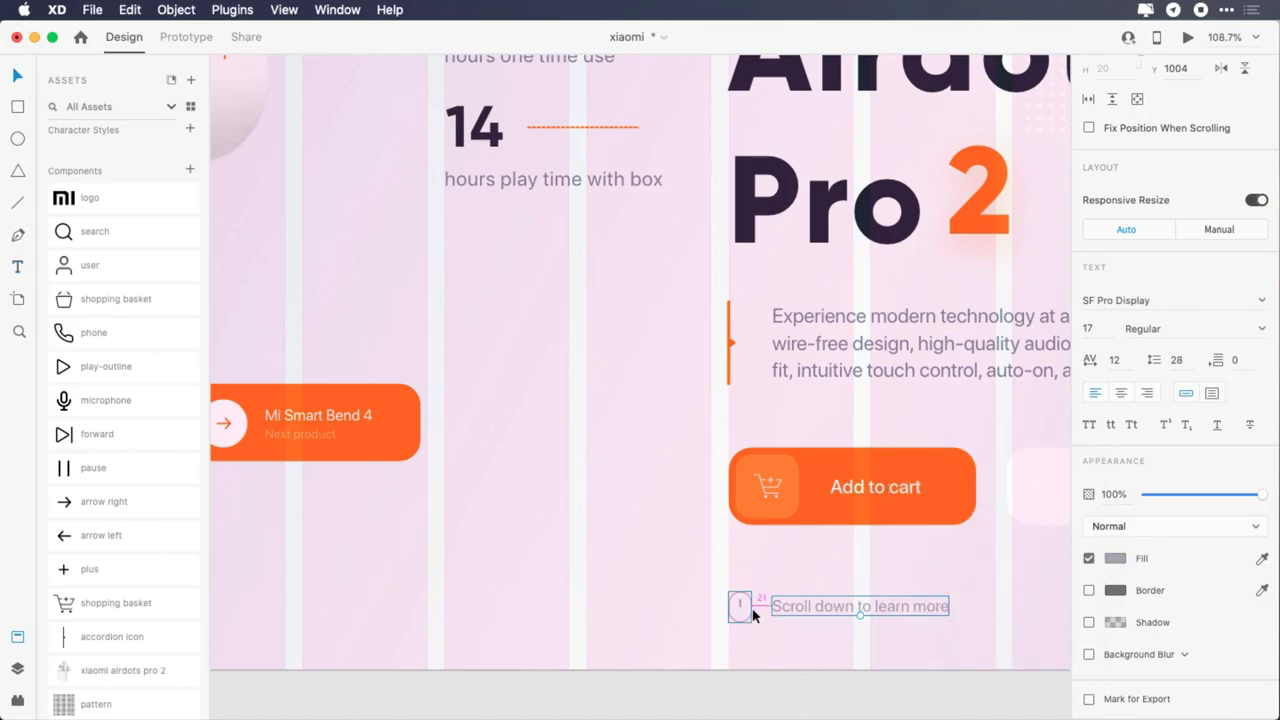
- Nudge the scroll text 1 px down and 4 px left, closer to the mouse icon
{"action": "key", "text": "Down"}
{"action": "key", "text": "Left"}
{"action": "key", "text": "Left"}
{"action": "key", "text": "Left"}
{"action": "key", "text": "Left"}
{"action": "left_click", "coordinate": [925, 577]}
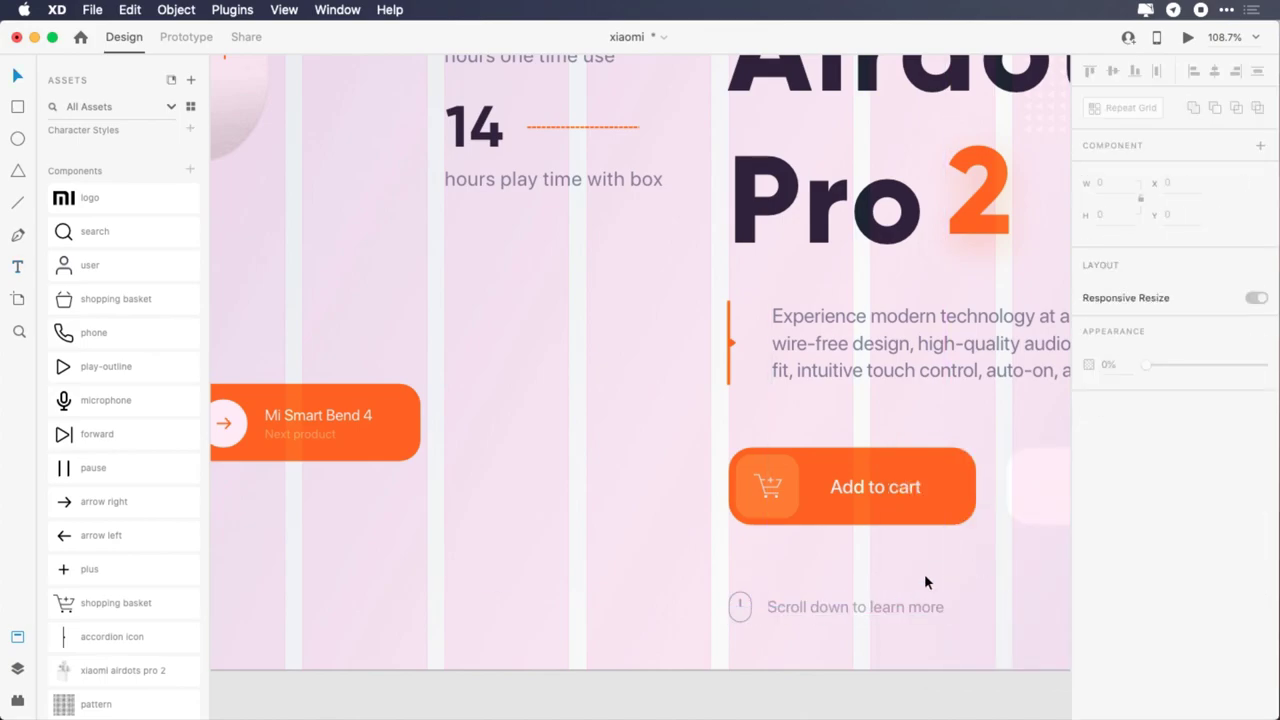
- Draw a 48 × 9 bar with corner radius 5 below the earbuds case at about X 381, Y 998
{"action": "scroll", "coordinate": [925, 577], "scroll_direction": "left", "scroll_amount": 5}
{"action": "scroll", "coordinate": [924, 573], "scroll_direction": "left", "scroll_amount": 5}
{"action": "scroll", "coordinate": [924, 573], "scroll_direction": "up", "scroll_amount": 1}
{"action": "left_click", "coordinate": [443, 591]}
{"action": "left_click", "coordinate": [1115, 182]}
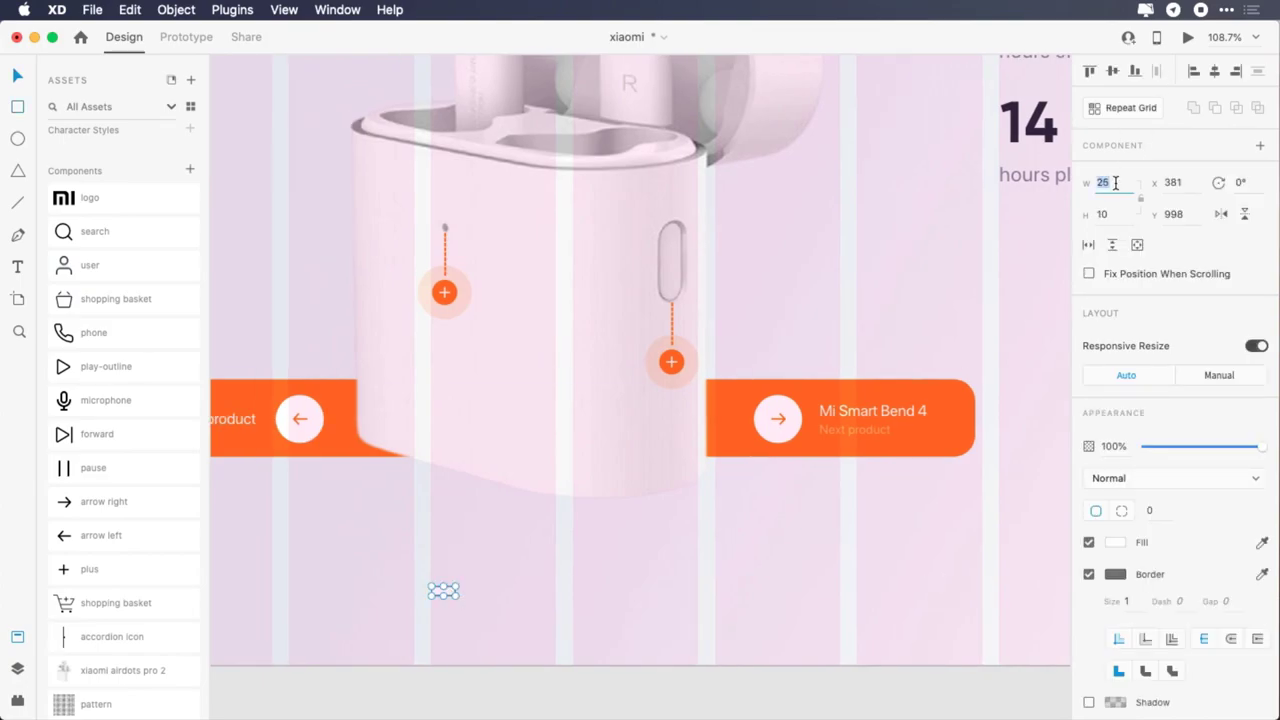
{"action": "type", "text": "48"}
{"action": "key", "text": "Return"}
{"action": "type", "text": "5"}
{"action": "key", "text": "Return"}
- Remove the border of the bar below the case and fill it with #FF6B09
{"action": "left_click", "coordinate": [1089, 575]}
{"action": "left_click", "coordinate": [1115, 542]}
{"action": "type", "text": "ff6b09"}
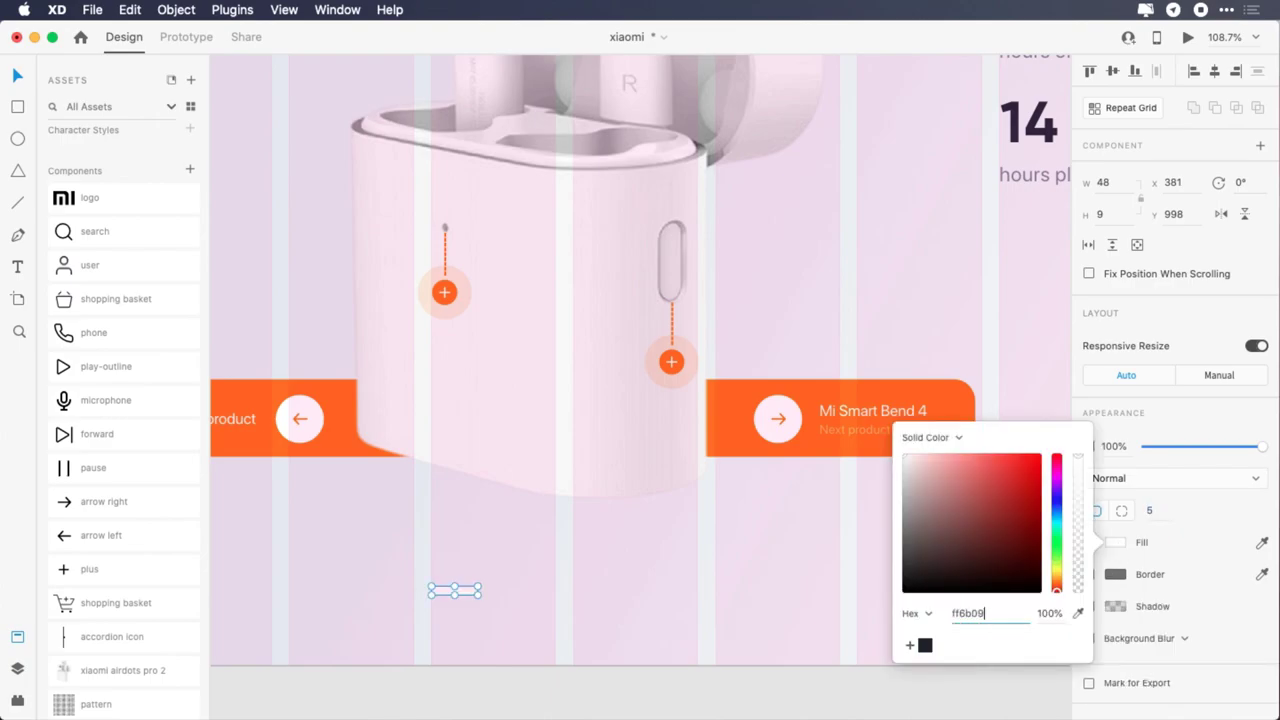
{"action": "key", "text": "Return"}
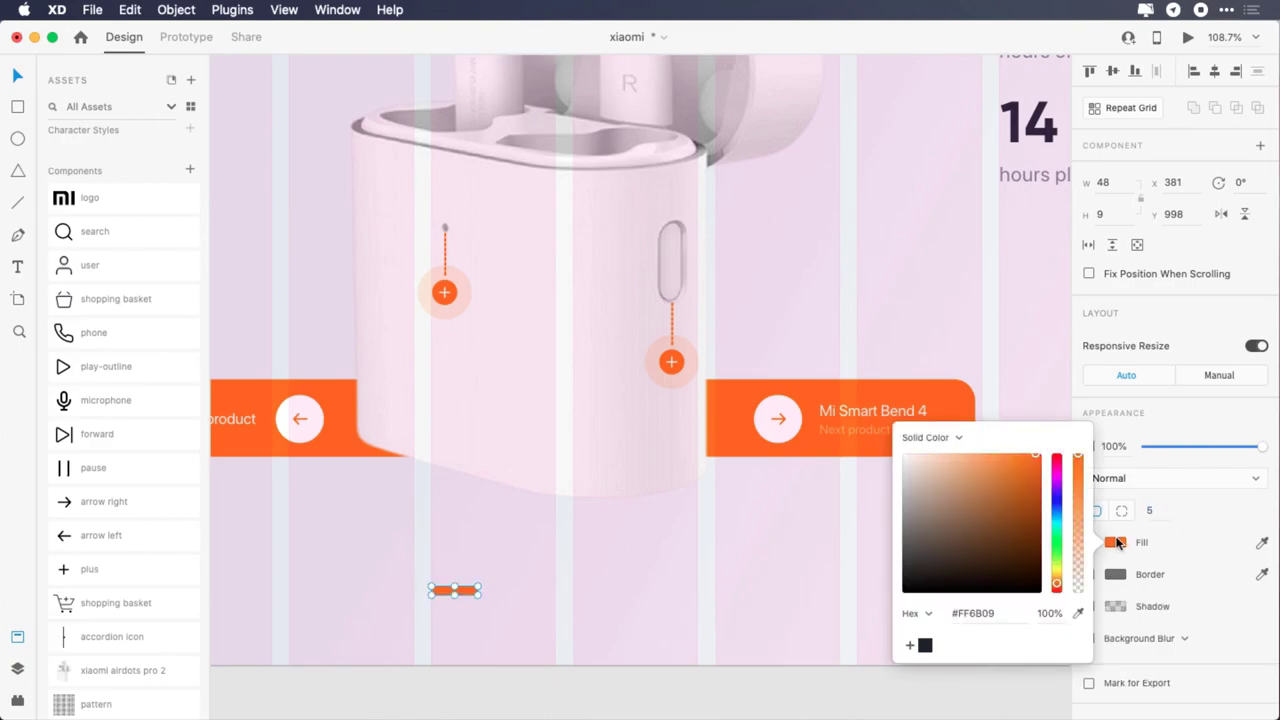
- Move the orange bar up 3 px to Y 995
{"action": "scroll", "coordinate": [733, 518], "scroll_direction": "down", "scroll_amount": 2}
{"action": "scroll", "coordinate": [733, 518], "scroll_direction": "left", "scroll_amount": 2}
{"action": "key", "text": "alt"}
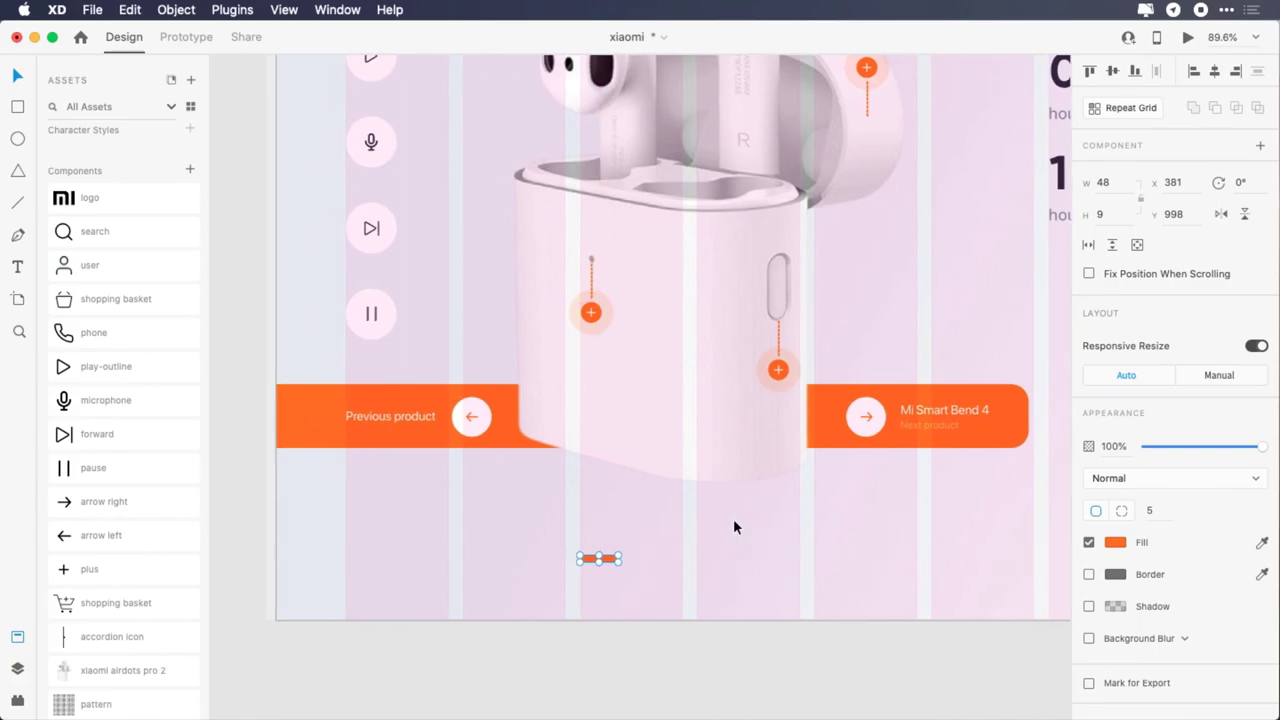
{"action": "key", "text": "Up"}
{"action": "key", "text": "Up"}
{"action": "key", "text": "Up"}
- Duplicate the orange bar beside the original and place the copy at X 438, Y 995
{"action": "left_click_drag", "start_coordinate": [610, 560], "coordinate": [652, 552]}
{"action": "key", "text": "Left"}
{"action": "key", "text": "Left"}
{"action": "key", "text": "Left"}
{"action": "key", "text": "Left"}
{"action": "key", "text": "Left"}
{"action": "key", "text": "Left"}
{"action": "key", "text": "Left"}
{"action": "key", "text": "Left"}
{"action": "key", "text": "Left"}
{"action": "key", "text": "Left"}
- Narrow the copied bar to 13 px wide and repeat it as a row of four white dots
{"action": "left_click", "coordinate": [1124, 184]}
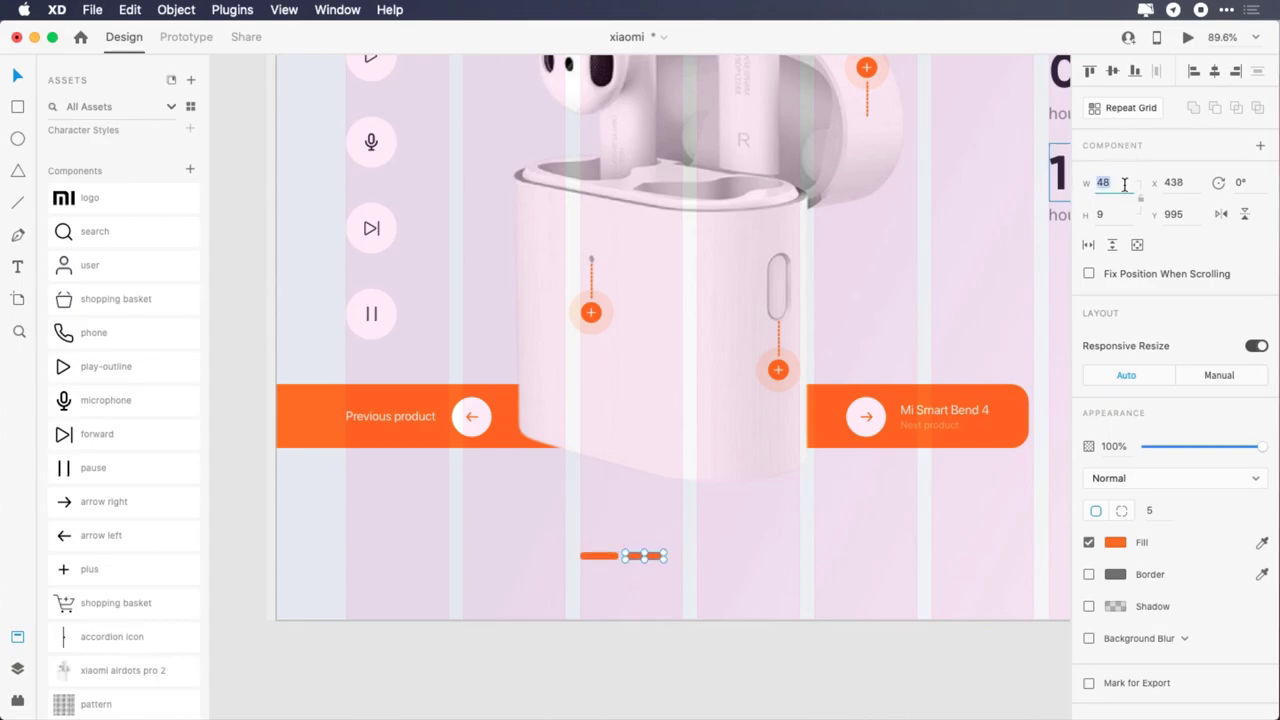
{"action": "left_click_drag", "start_coordinate": [640, 556], "coordinate": [706, 564]}
{"action": "left_click", "coordinate": [1116, 542]}
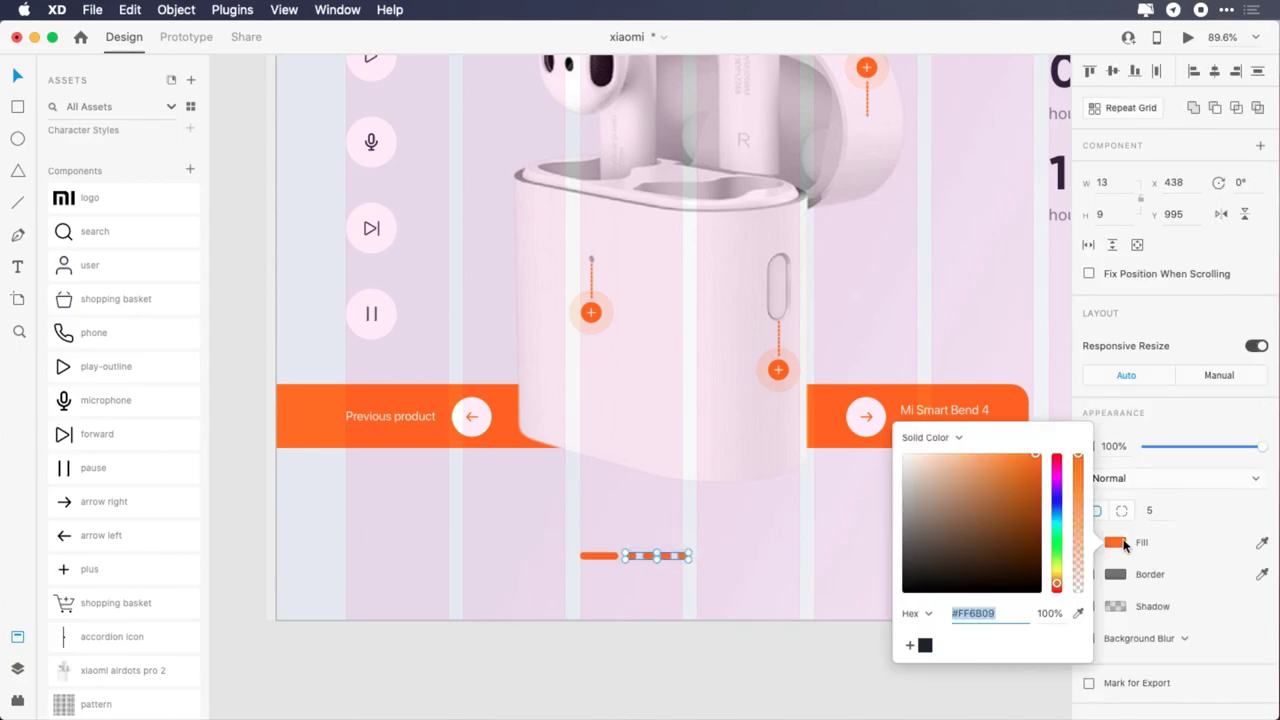
{"action": "left_click_drag", "start_coordinate": [985, 500], "coordinate": [882, 436]}
{"action": "left_click", "coordinate": [1111, 543]}
{"action": "left_click", "coordinate": [817, 563]}
- Hide the layout grid of the Xiaomi artboard
{"action": "scroll", "coordinate": [819, 565], "scroll_direction": "right", "scroll_amount": 1}
{"action": "scroll", "coordinate": [819, 565], "scroll_direction": "up", "scroll_amount": 1}
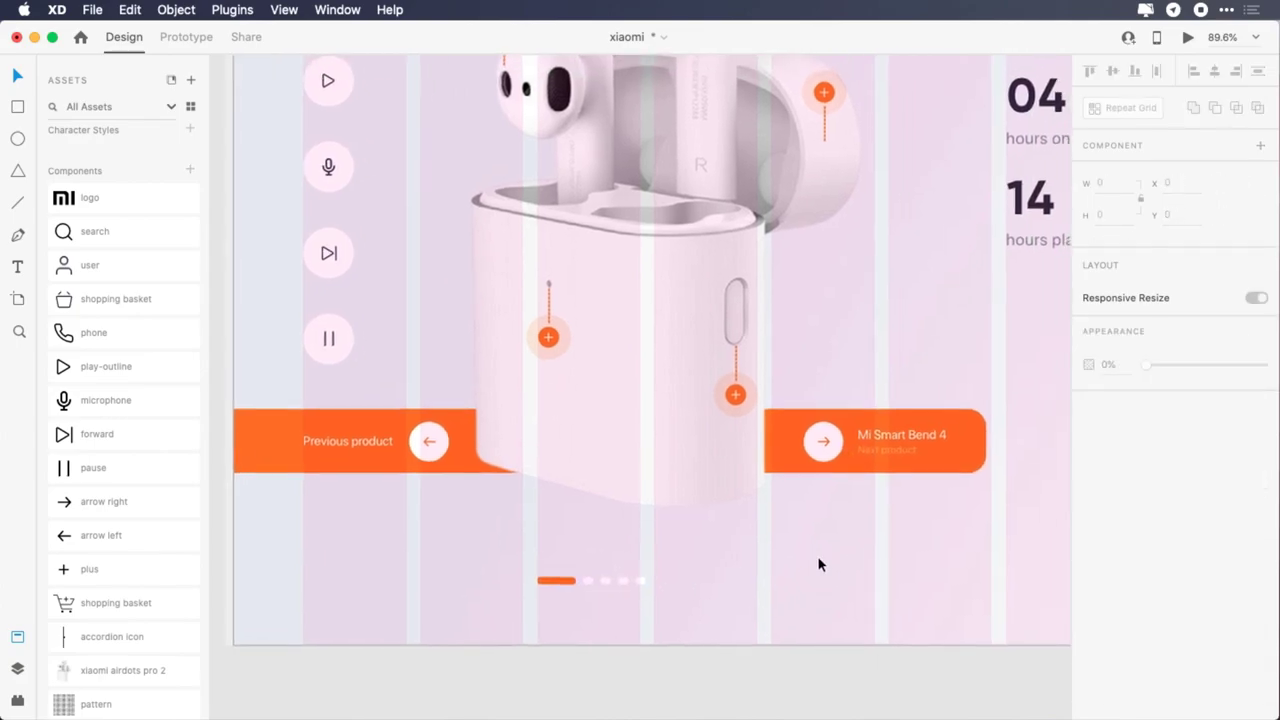
{"action": "scroll", "coordinate": [819, 560], "scroll_direction": "down", "scroll_amount": 4}
{"action": "scroll", "coordinate": [825, 557], "scroll_direction": "right", "scroll_amount": 3}
{"action": "scroll", "coordinate": [825, 556], "scroll_direction": "down", "scroll_amount": 2}
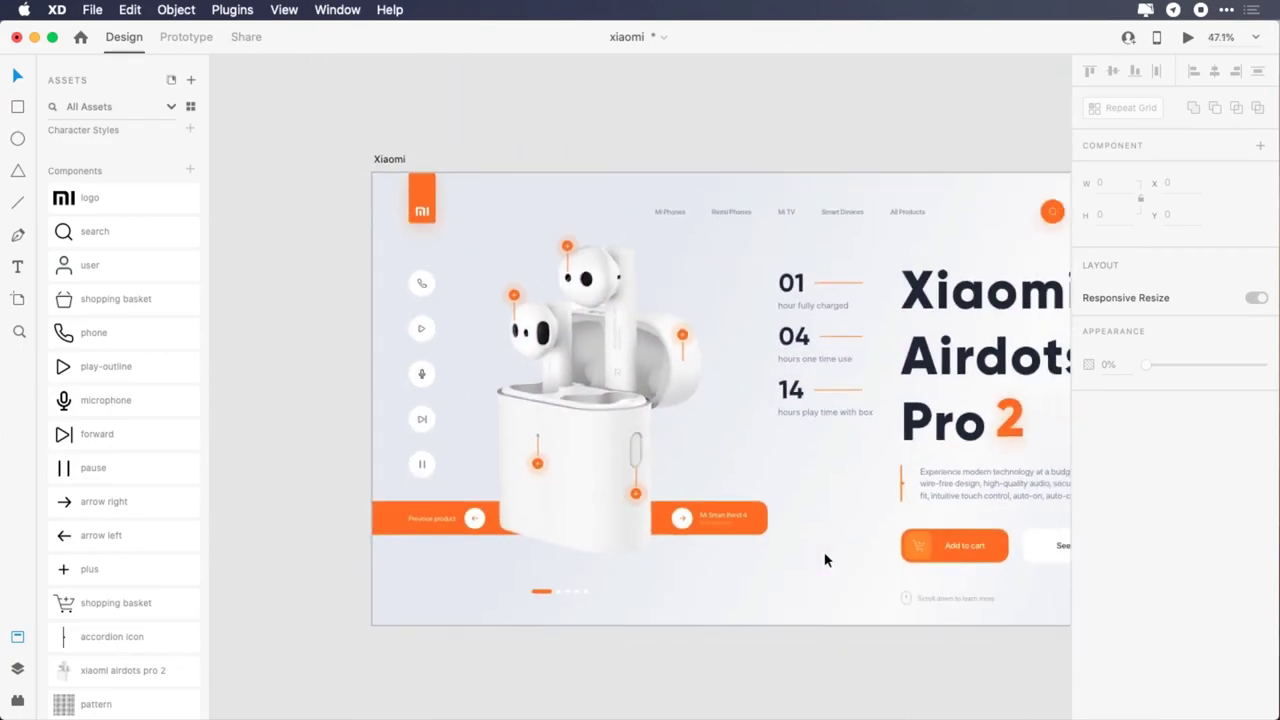
{"action": "scroll", "coordinate": [825, 559], "scroll_direction": "right", "scroll_amount": 3}
{"action": "scroll", "coordinate": [826, 558], "scroll_direction": "left", "scroll_amount": 1}
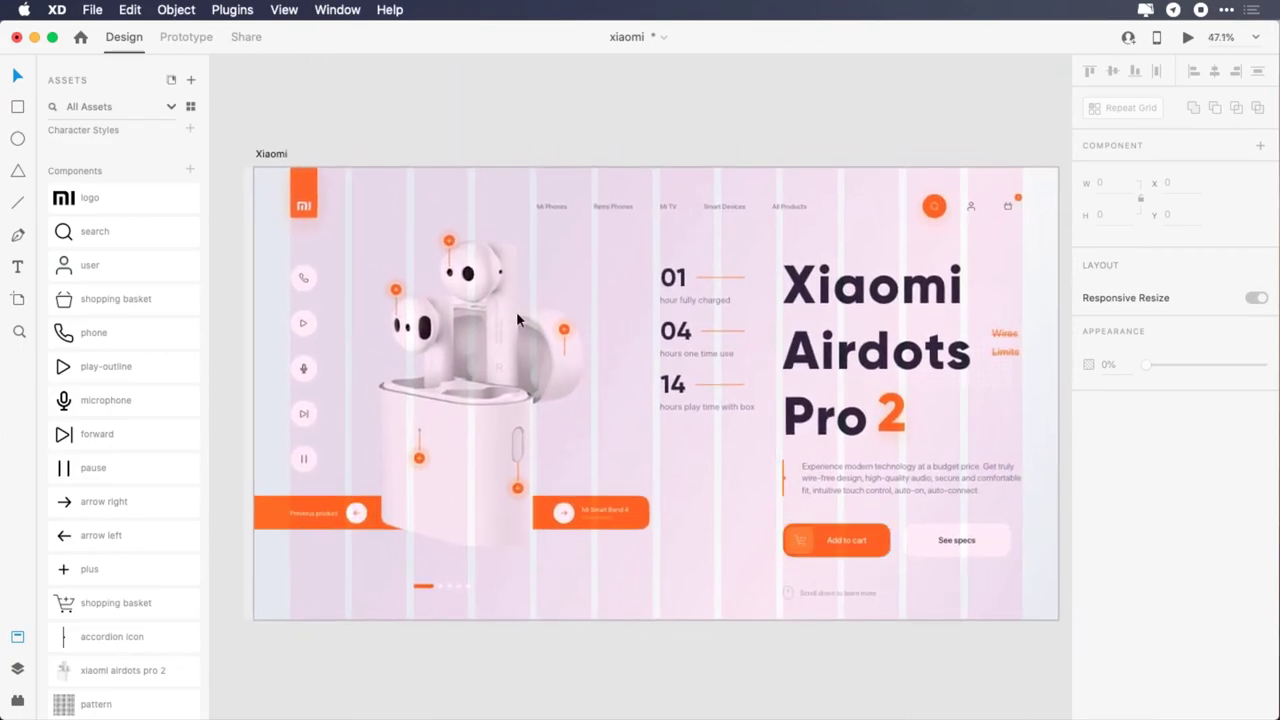
{"action": "left_click", "coordinate": [272, 155]}
{"action": "left_click", "coordinate": [1090, 558]}
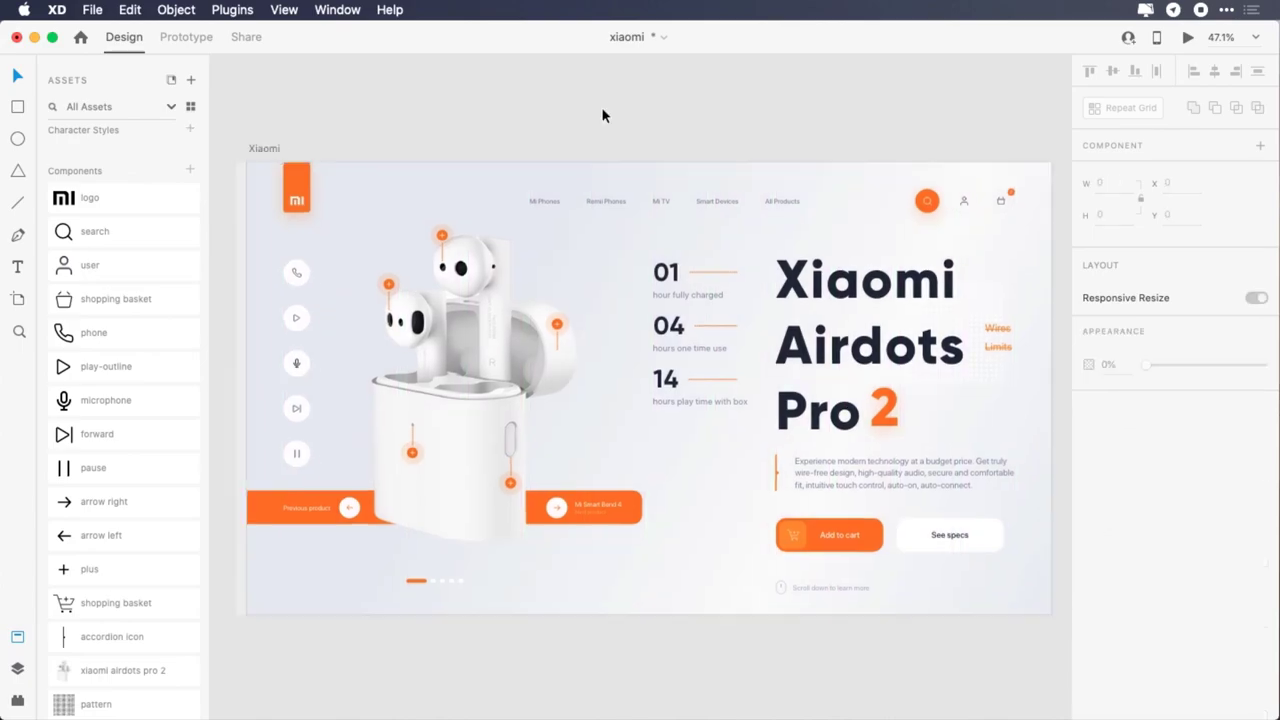